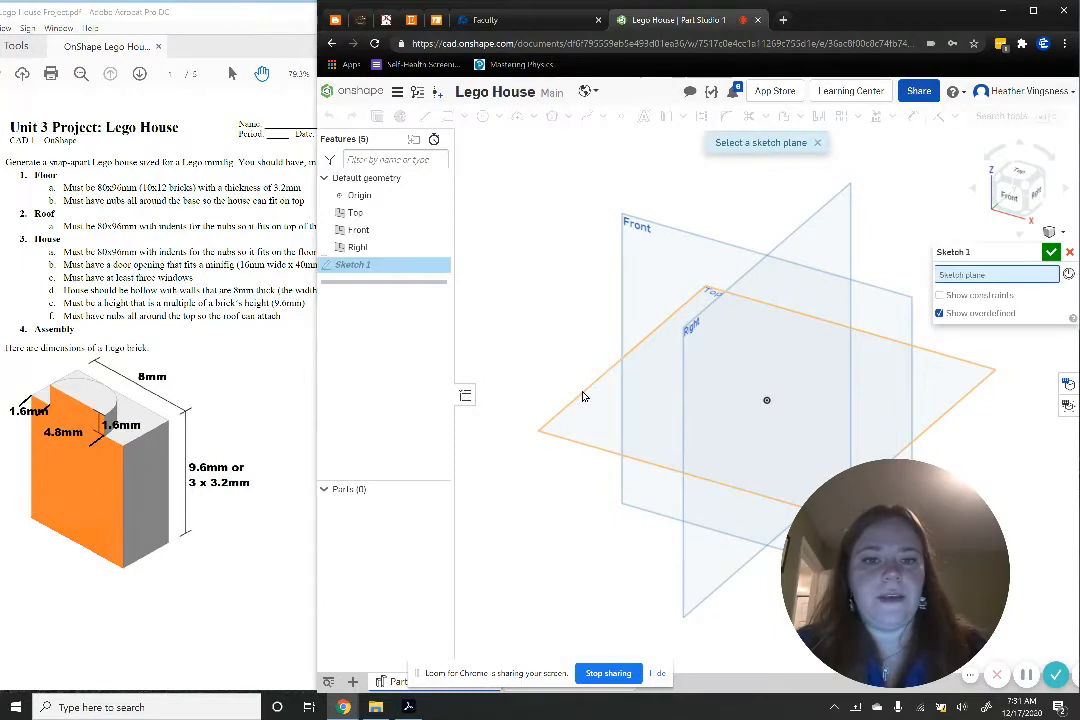
Sketch a center point rectangle about 4.3 by 4.6 in on the Top plane, centred on the origin
{"action": "left_click", "coordinate": [584, 398]}
{"action": "left_click", "coordinate": [464, 116]}
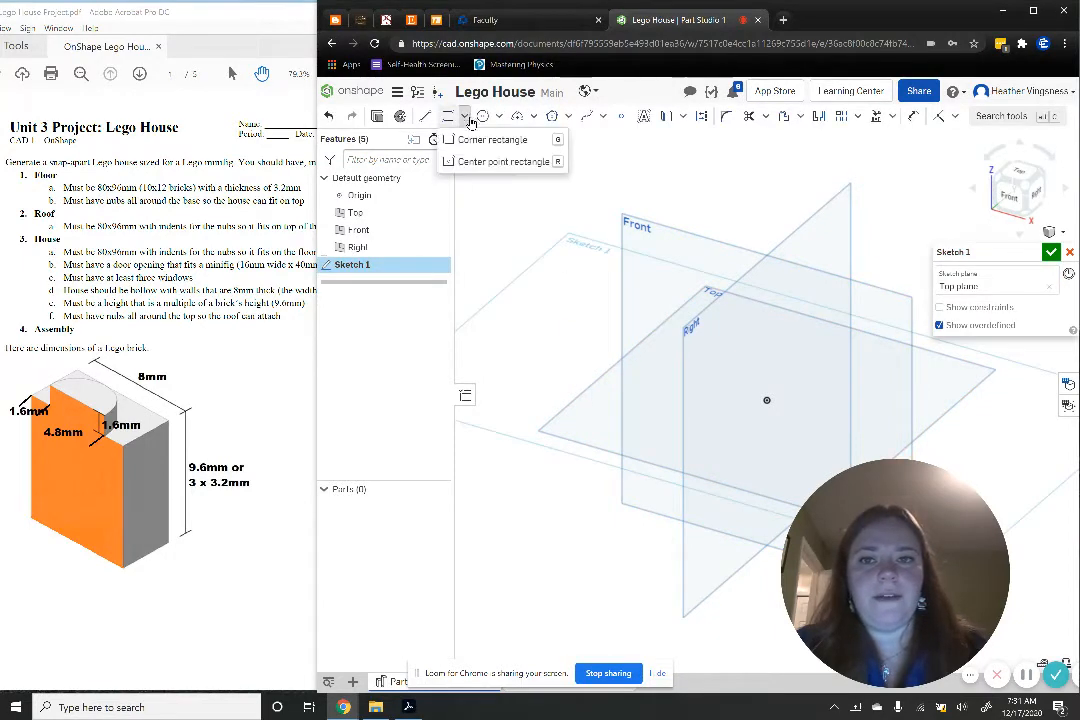
{"action": "left_click", "coordinate": [481, 162]}
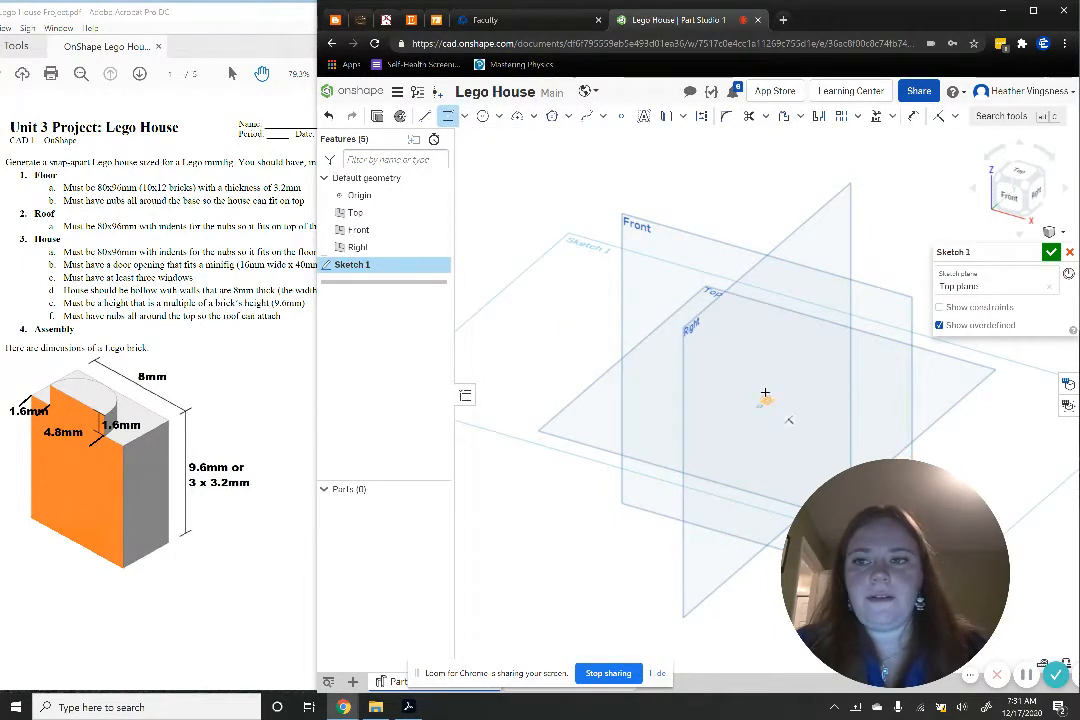
{"action": "left_click", "coordinate": [765, 397]}
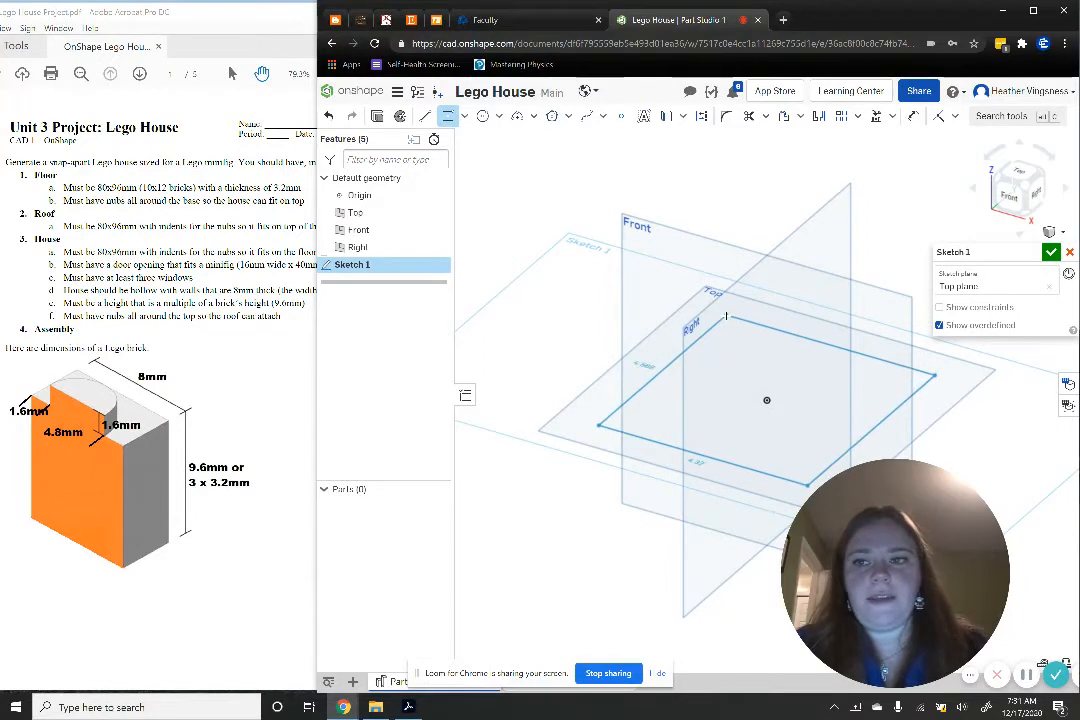
{"action": "left_click", "coordinate": [725, 316]}
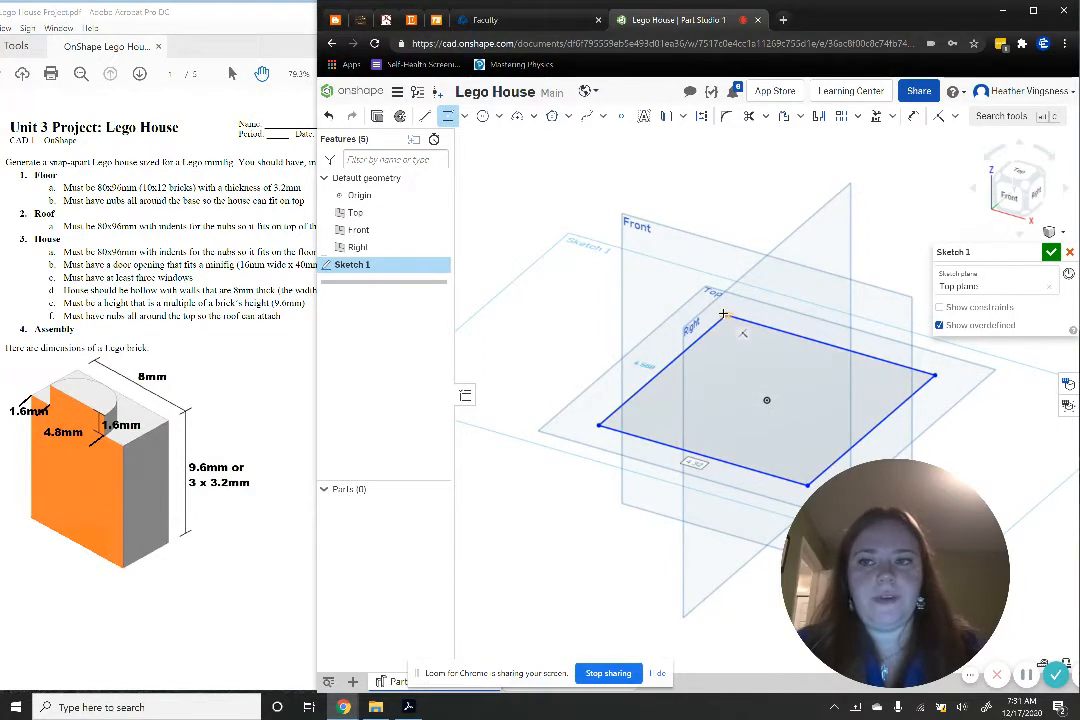
Set the rectangle's width along the front to 80 mm and its depth to 96 mm, and finish the sketch
{"action": "type", "text": "8"}
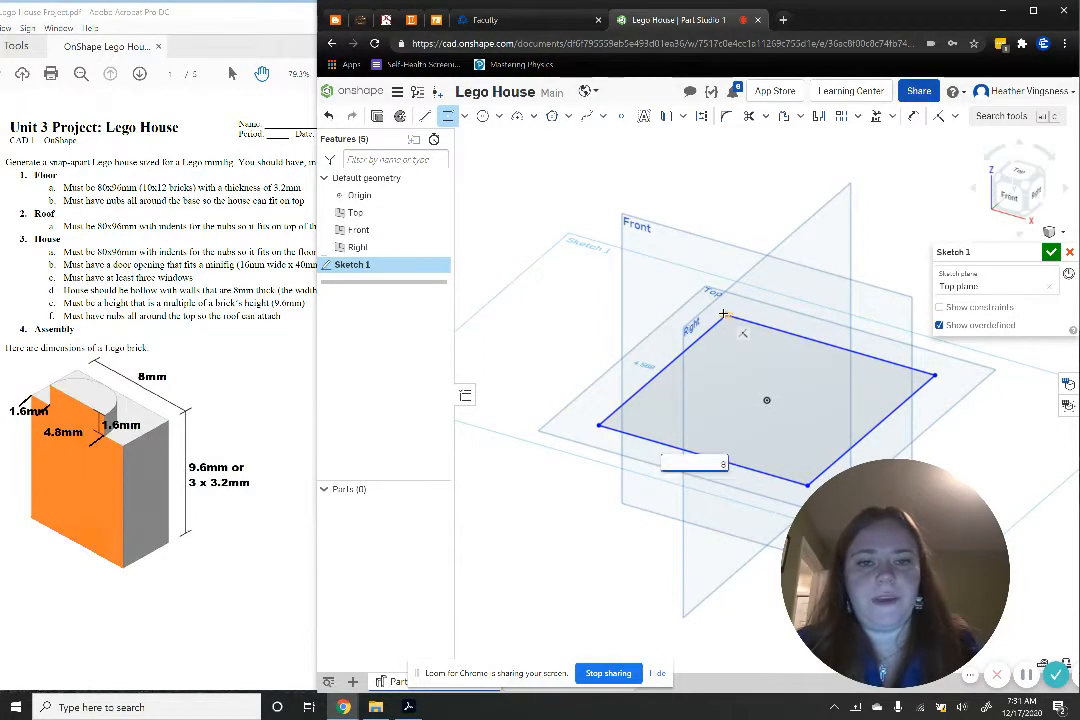
{"action": "type", "text": "0mm"}
{"action": "key", "text": "Return"}
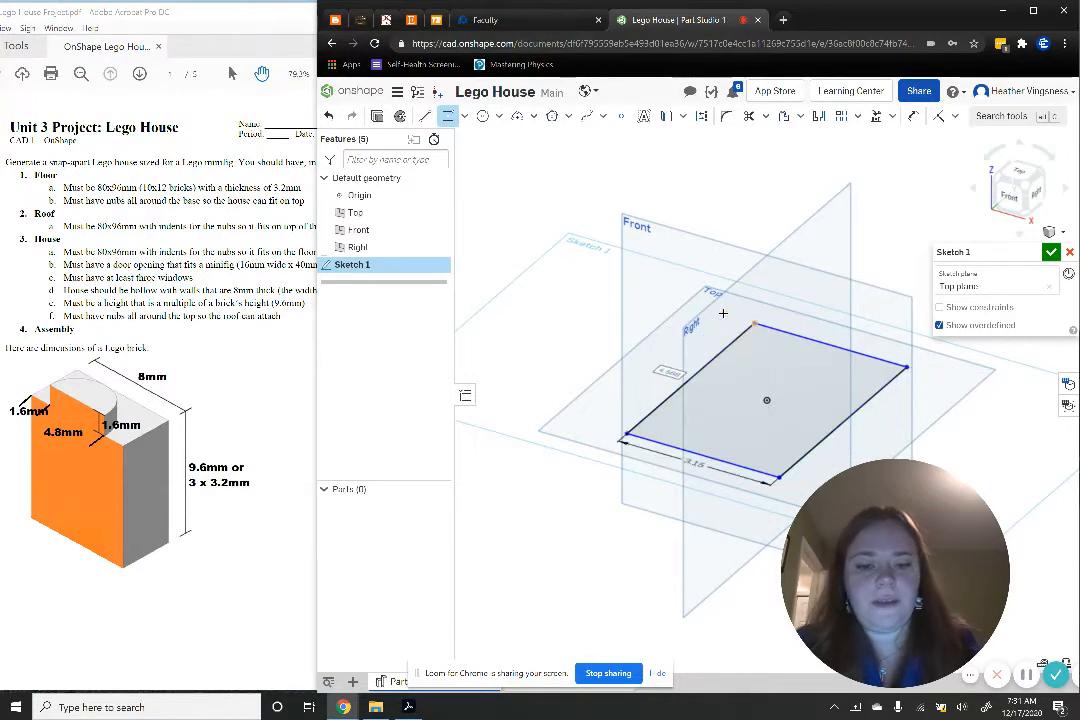
{"action": "type", "text": "96mm"}
{"action": "key", "text": "Return"}
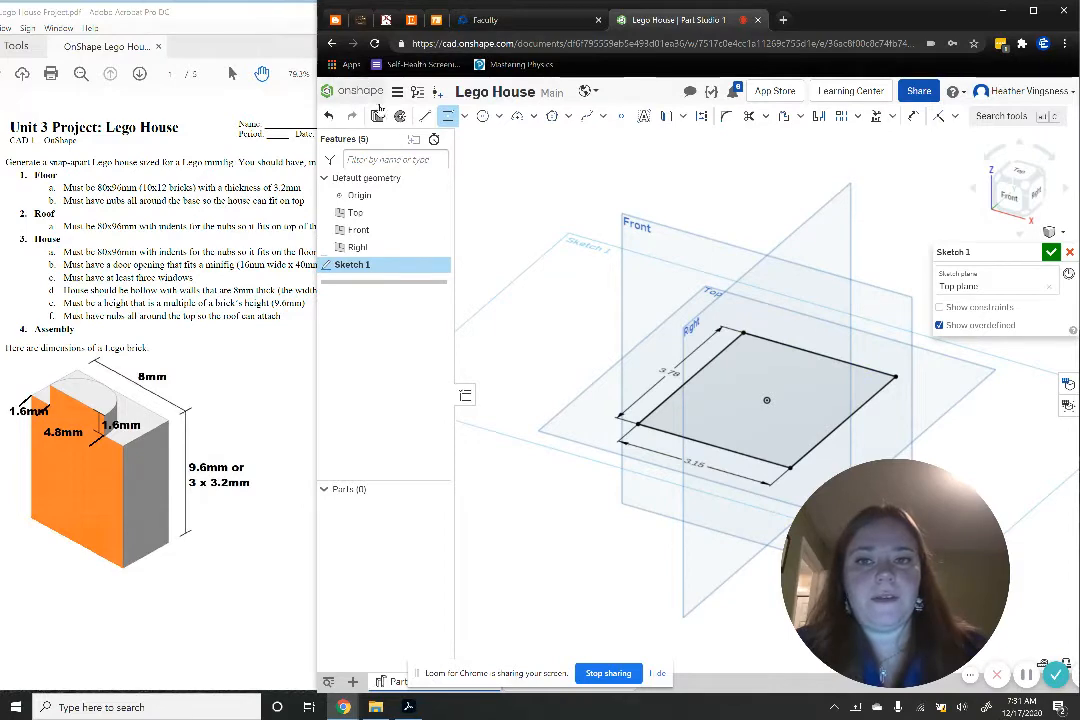
{"action": "left_click", "coordinate": [1053, 254]}
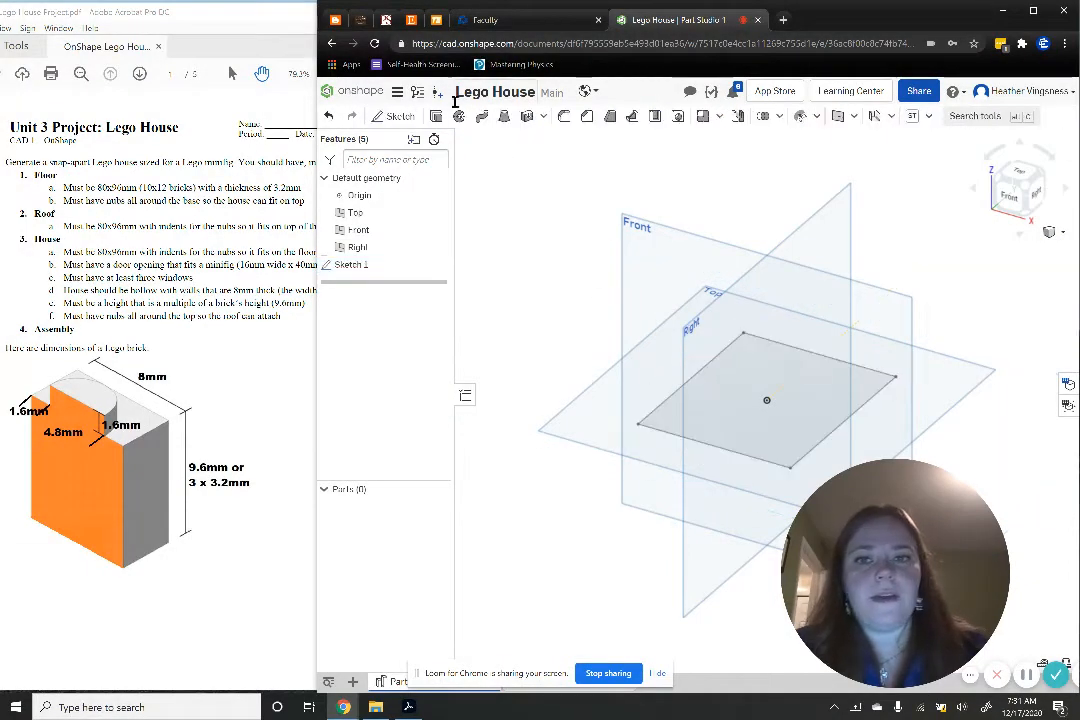
Extrude the rectangle 3.2 mm upward as a new solid for the floor plate
{"action": "key", "text": "shift+e"}
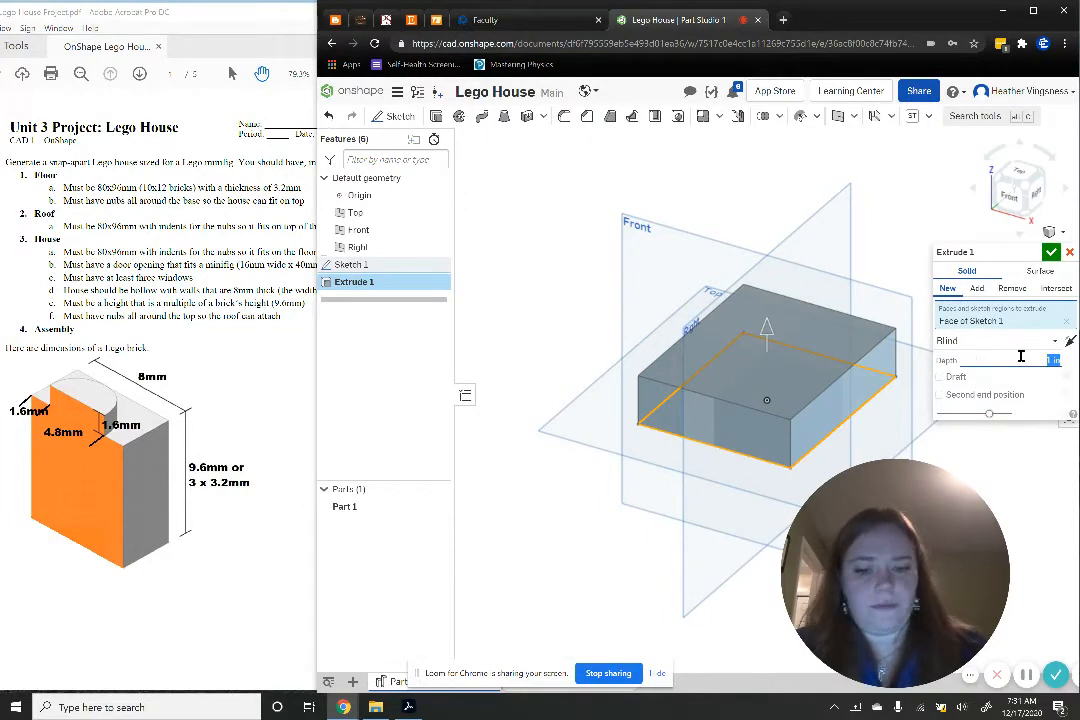
{"action": "type", "text": "3.2"}
{"action": "key", "text": "Return"}
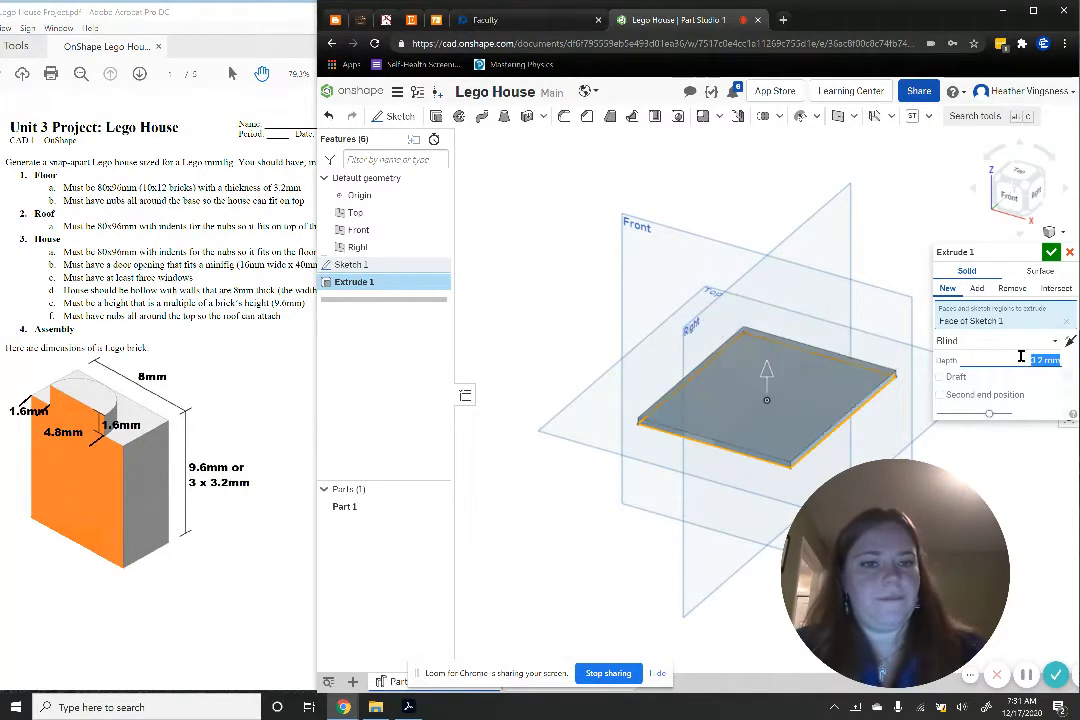
{"action": "left_click", "coordinate": [1054, 256]}
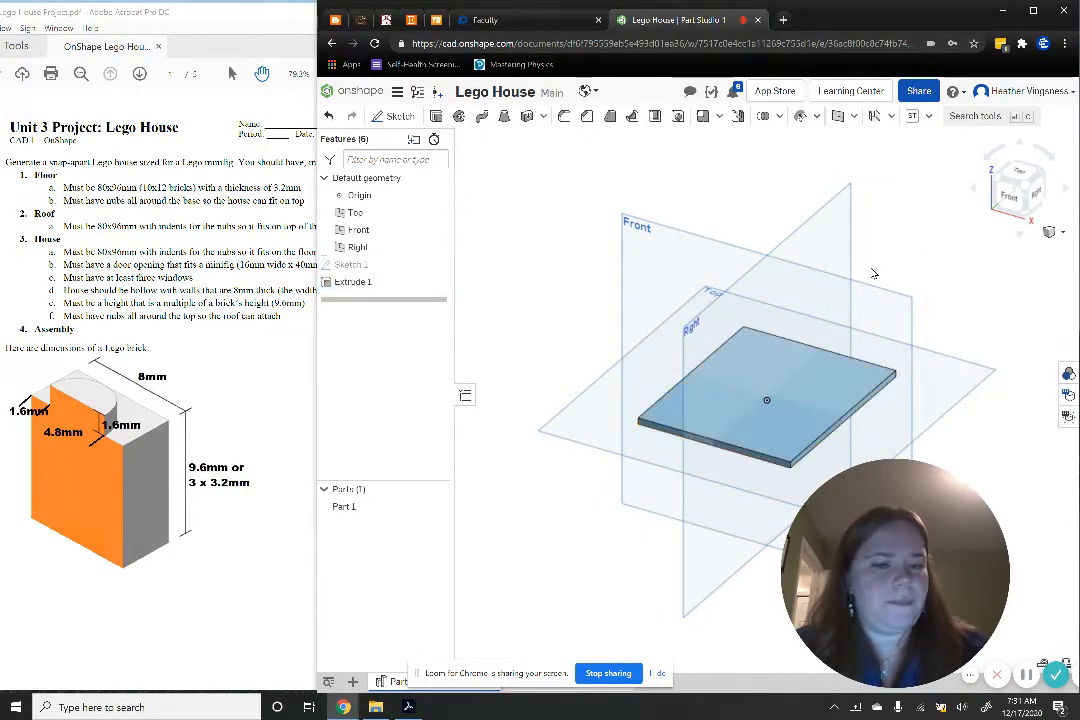
Change the workspace's default length unit to Millimeter
{"action": "left_click", "coordinate": [397, 91]}
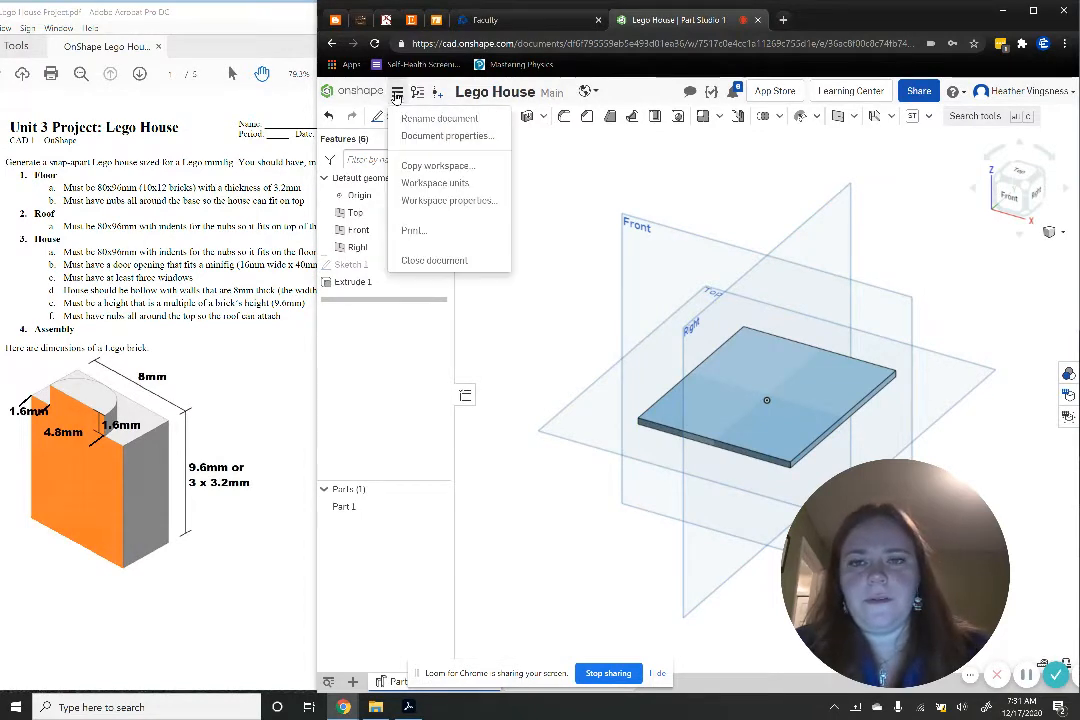
{"action": "left_click", "coordinate": [452, 183]}
{"action": "left_click", "coordinate": [540, 176]}
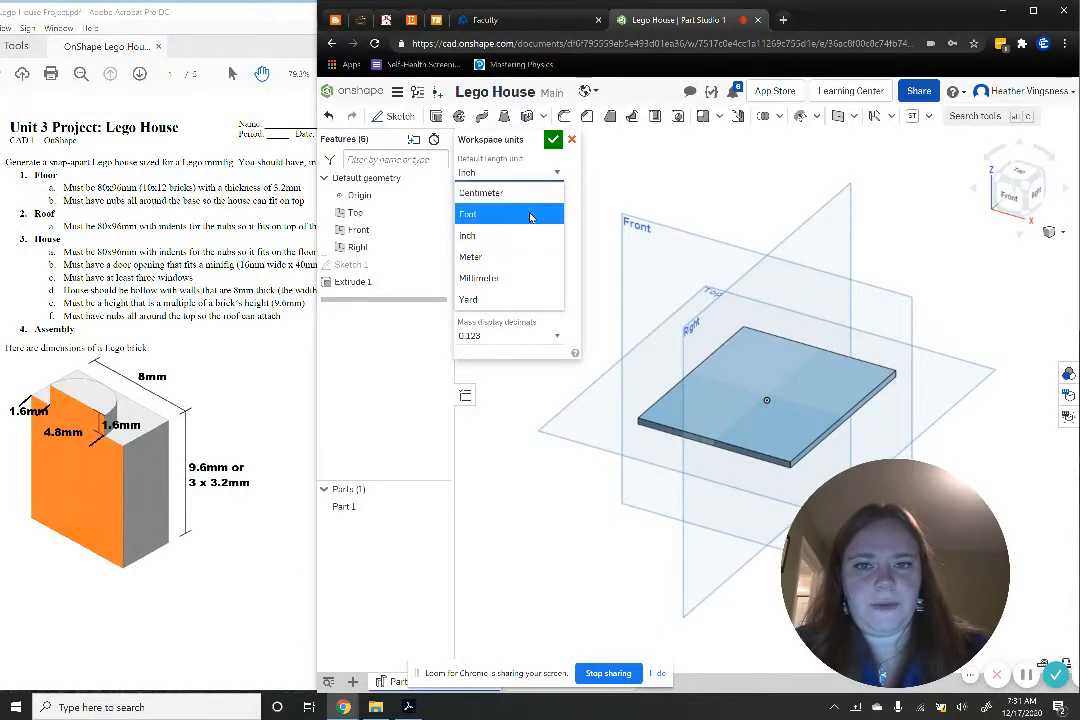
{"action": "left_click", "coordinate": [515, 277]}
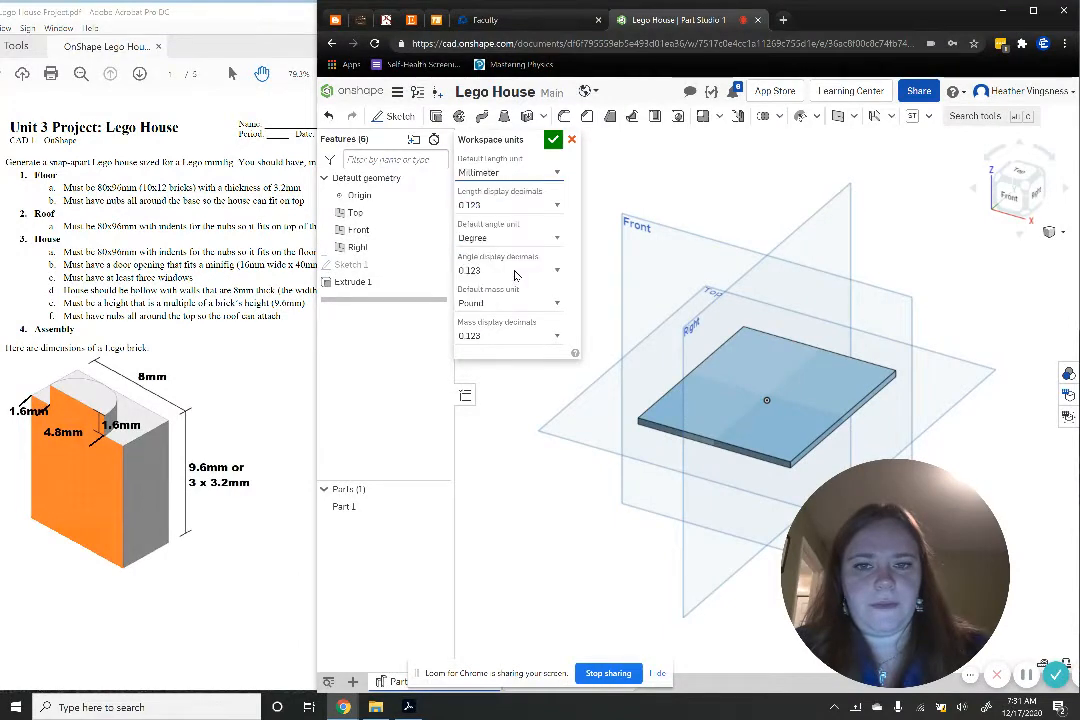
{"action": "left_click", "coordinate": [553, 141]}
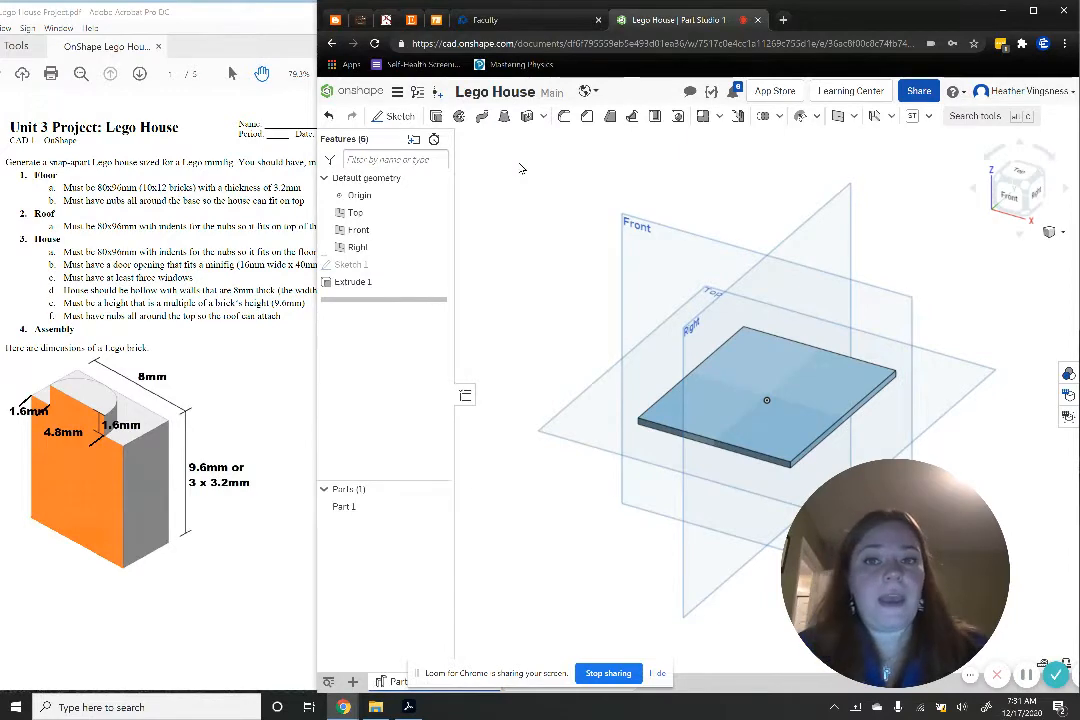
Start a sketch on the plate's top face and draw a small circle near its front-left corner
{"action": "left_click", "coordinate": [394, 116]}
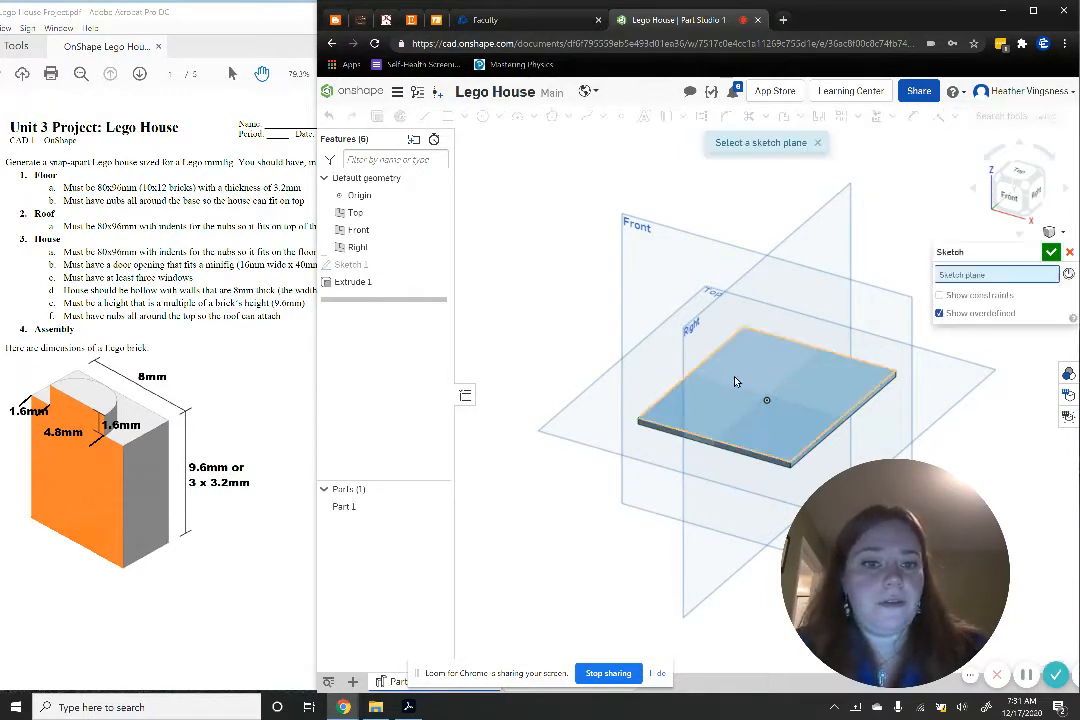
{"action": "left_click", "coordinate": [700, 413]}
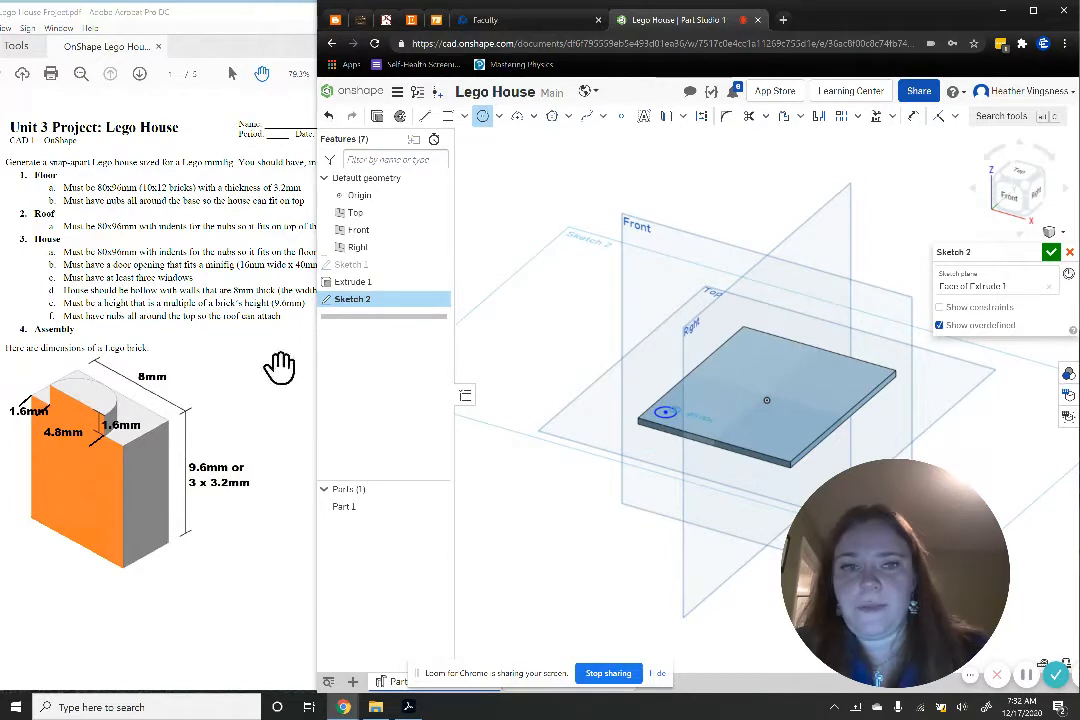
{"action": "left_click", "coordinate": [676, 407]}
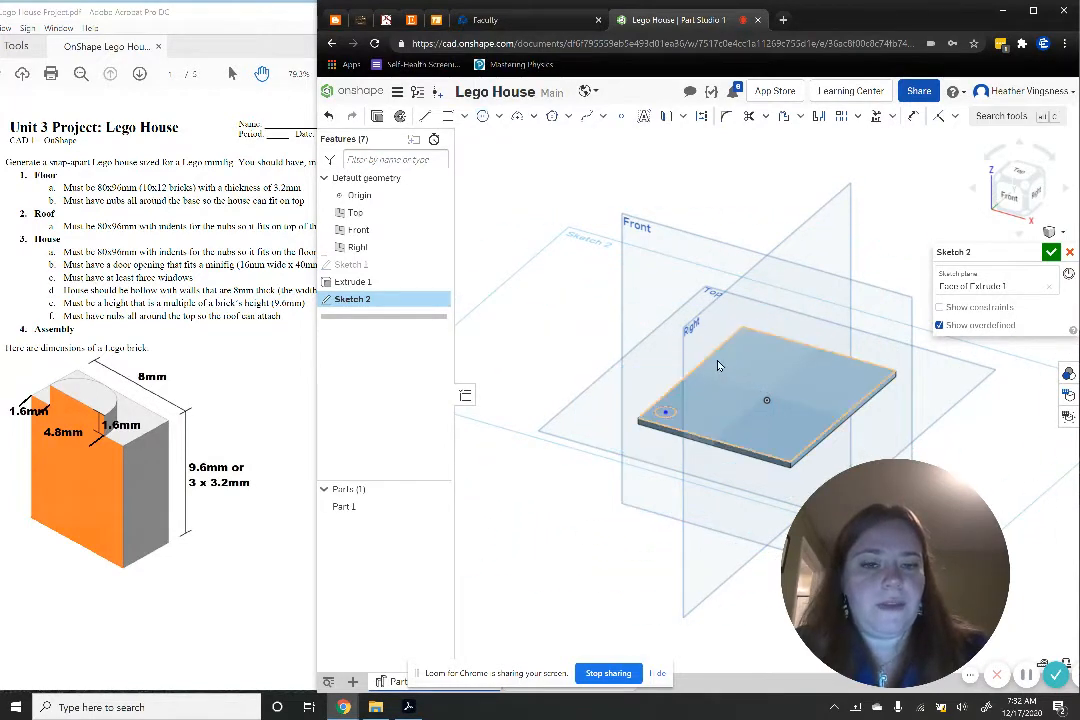
Dimension the circle's centre 4 mm from the plate's front edge and 4 mm from its left edge
{"action": "scroll", "coordinate": [703, 428], "scroll_direction": "up", "scroll_amount": 5}
{"action": "scroll", "coordinate": [703, 428], "scroll_direction": "up", "scroll_amount": 3}
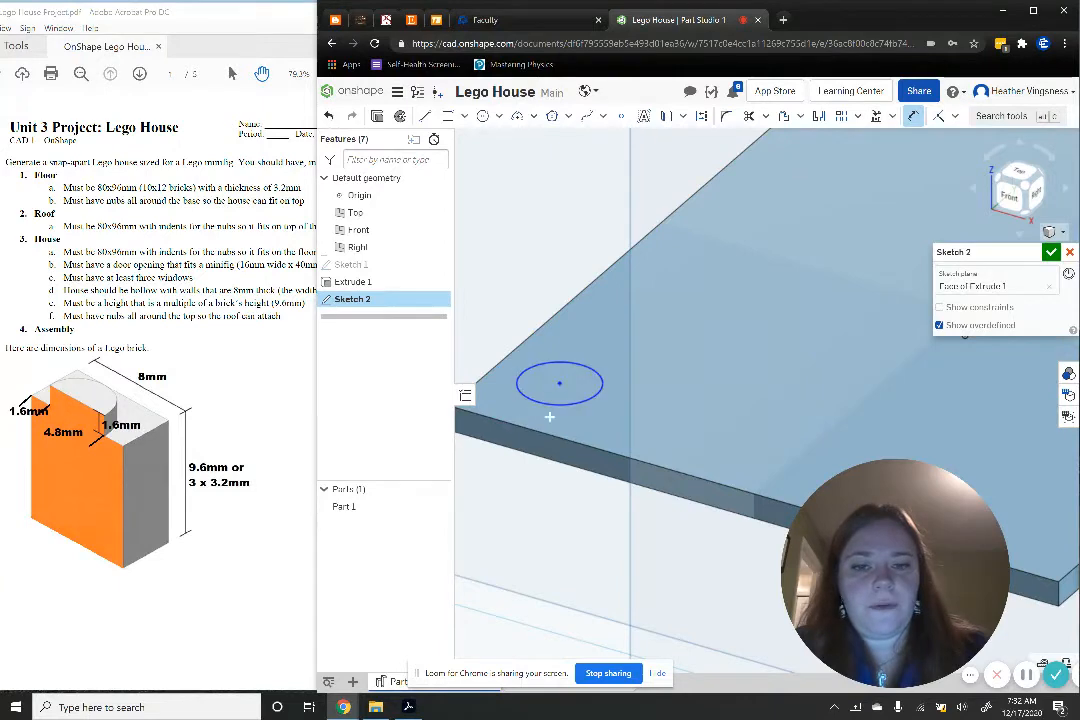
{"action": "left_click", "coordinate": [559, 383]}
{"action": "left_click", "coordinate": [615, 440]}
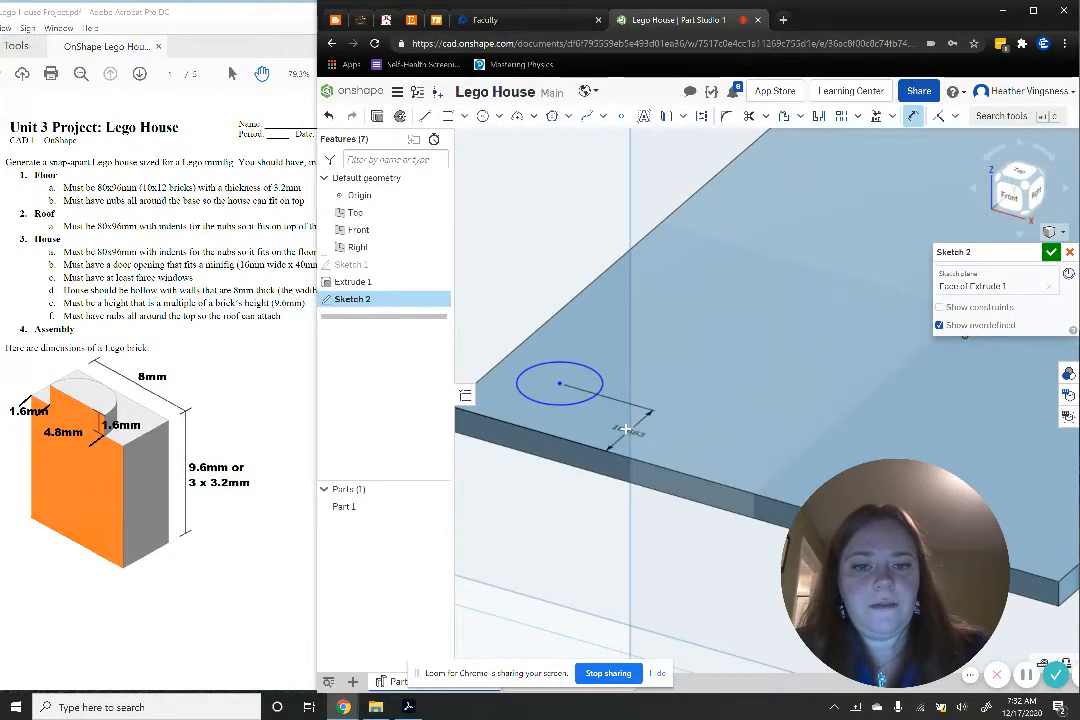
{"action": "left_click", "coordinate": [626, 429]}
{"action": "type", "text": "4"}
{"action": "key", "text": "Return"}
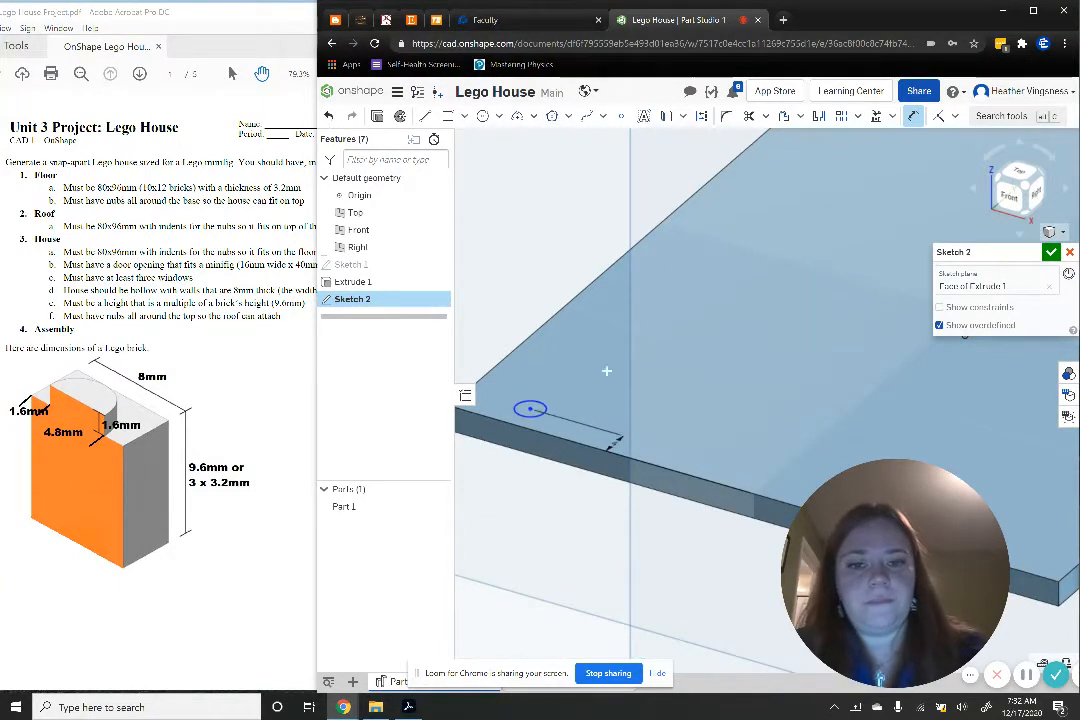
{"action": "middle_click_drag", "start_coordinate": [586, 366], "coordinate": [688, 365]}
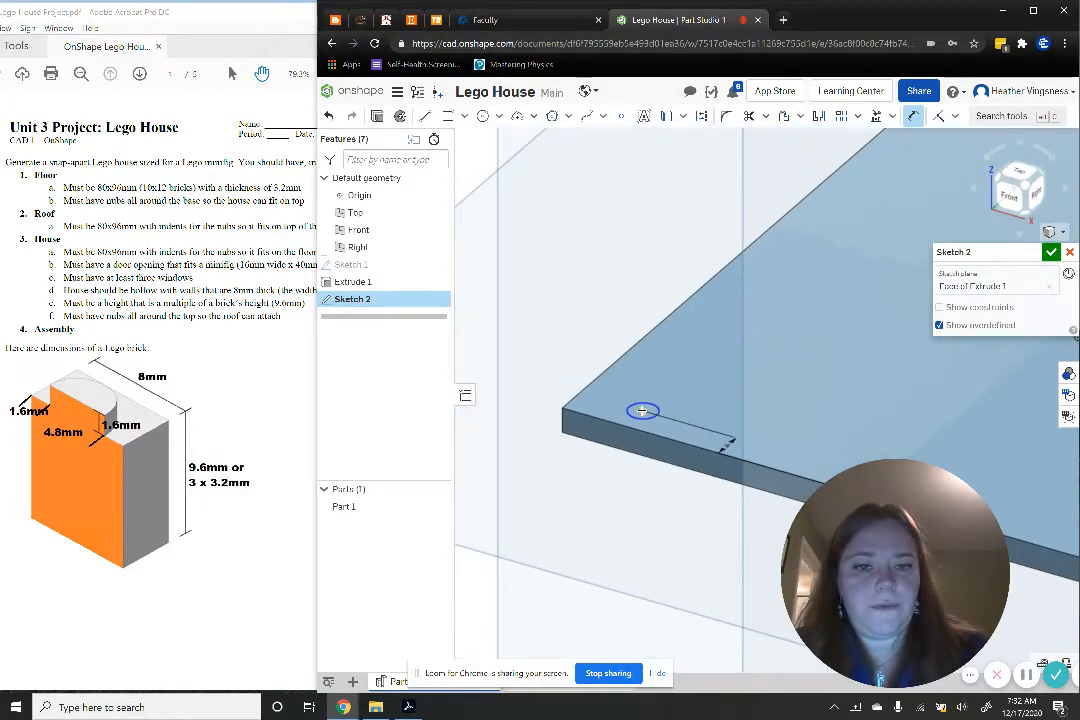
{"action": "left_click", "coordinate": [603, 372]}
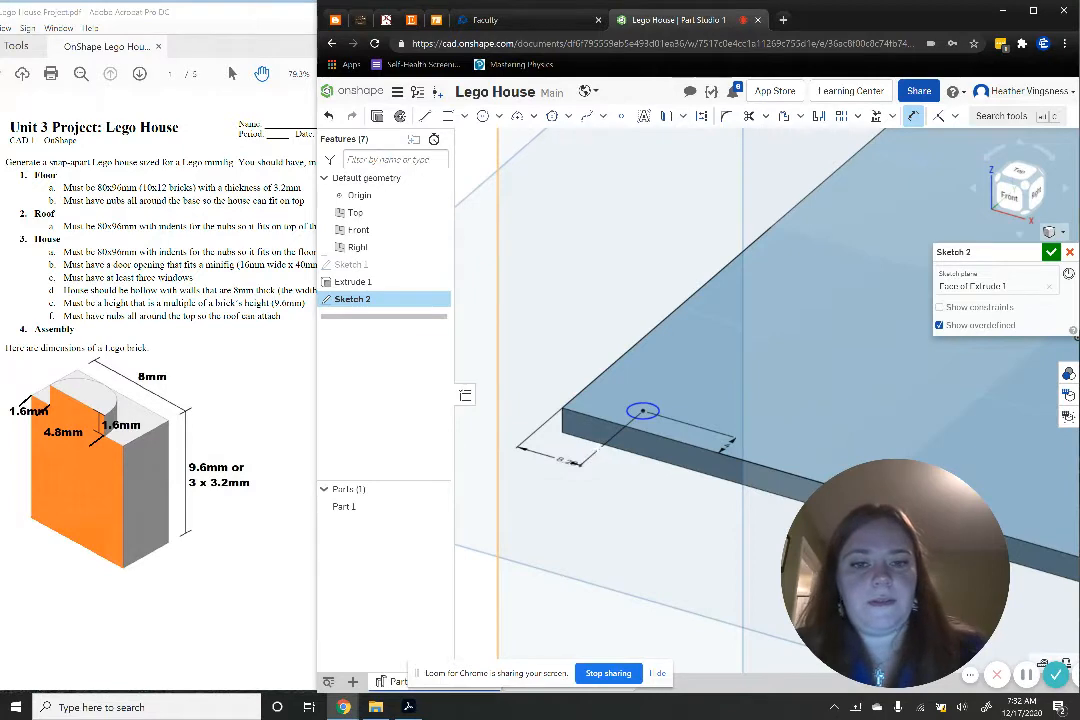
{"action": "type", "text": "4"}
{"action": "key", "text": "Return"}
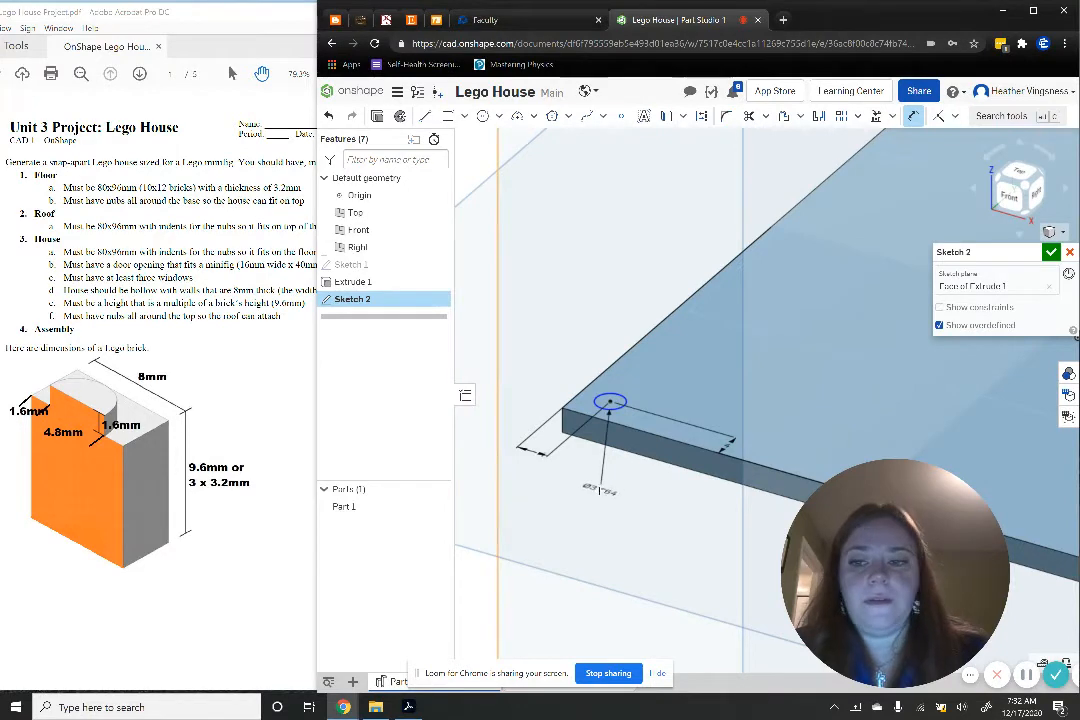
Set the circle's diameter to 4.8 mm
{"action": "left_click", "coordinate": [602, 482]}
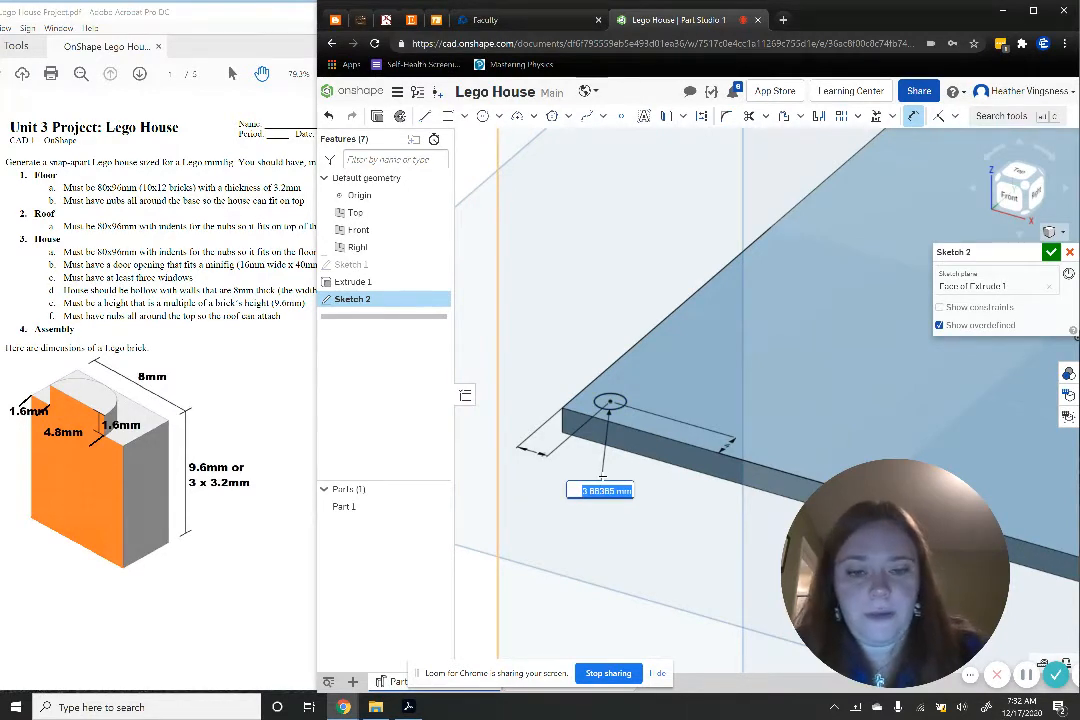
{"action": "type", "text": "4.8mm"}
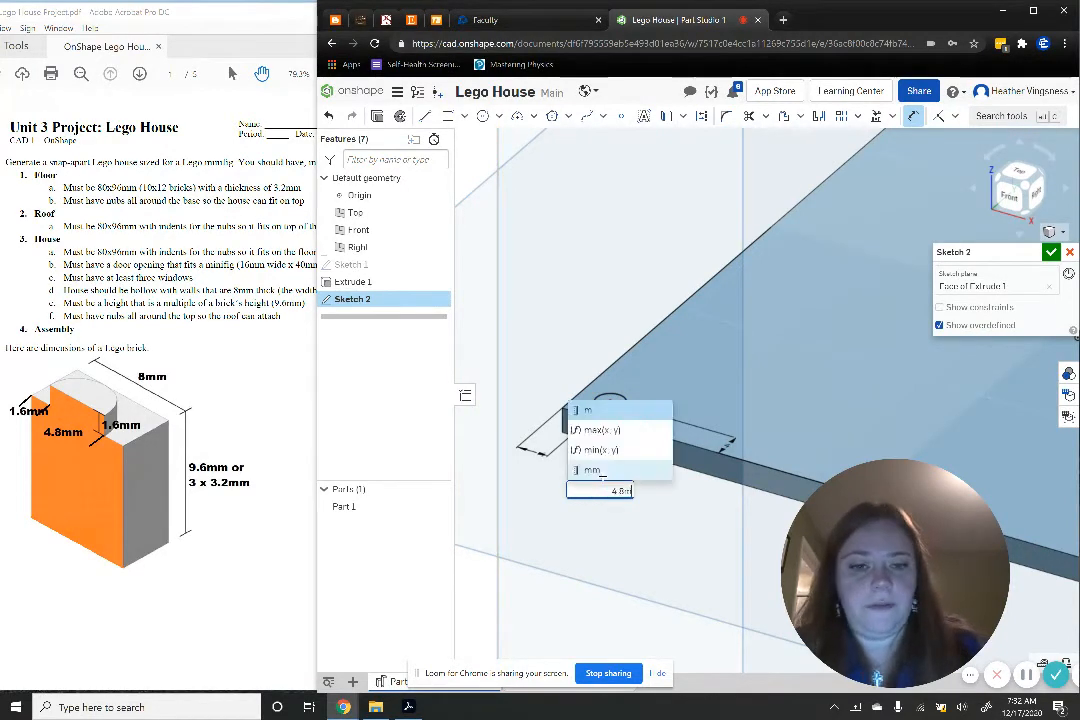
{"action": "key", "text": "Return"}
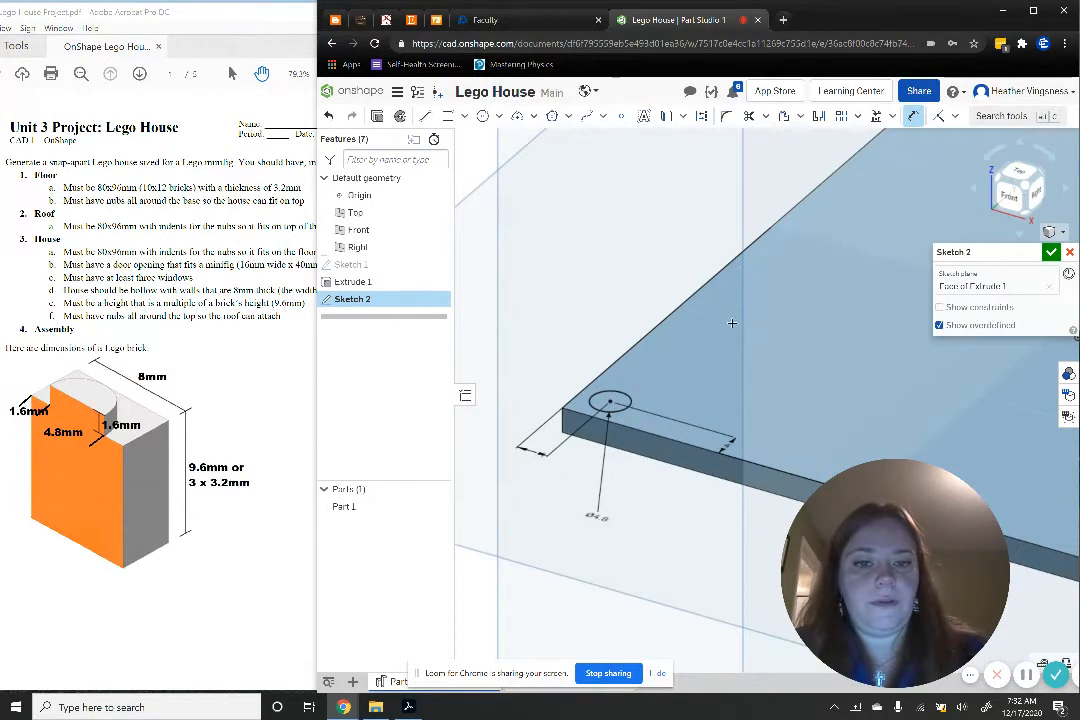
Create a linear pattern of the circle with 10 instances toward the back and 12 instances along the front edge
{"action": "scroll", "coordinate": [660, 380], "scroll_direction": "down", "scroll_amount": 4}
{"action": "mouse_move", "coordinate": [811, 320]}
{"action": "middle_mouse_down"}
{"action": "mouse_move", "coordinate": [723, 318]}
{"action": "mouse_move", "coordinate": [709, 284]}
{"action": "middle_mouse_up"}
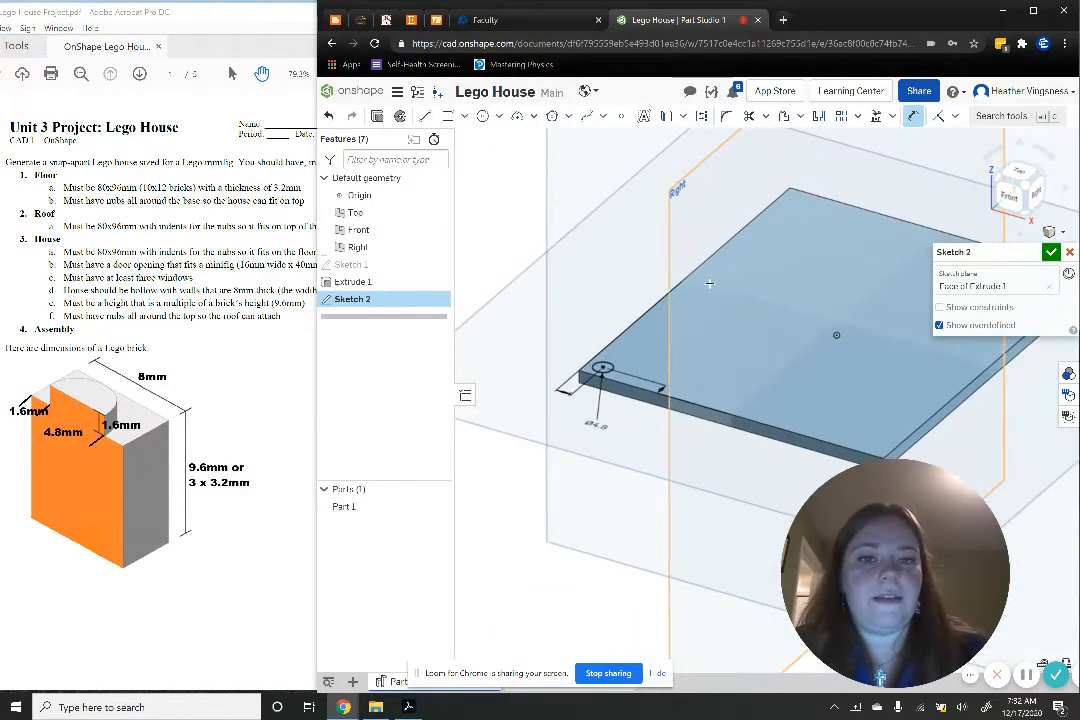
{"action": "left_click", "coordinate": [844, 117]}
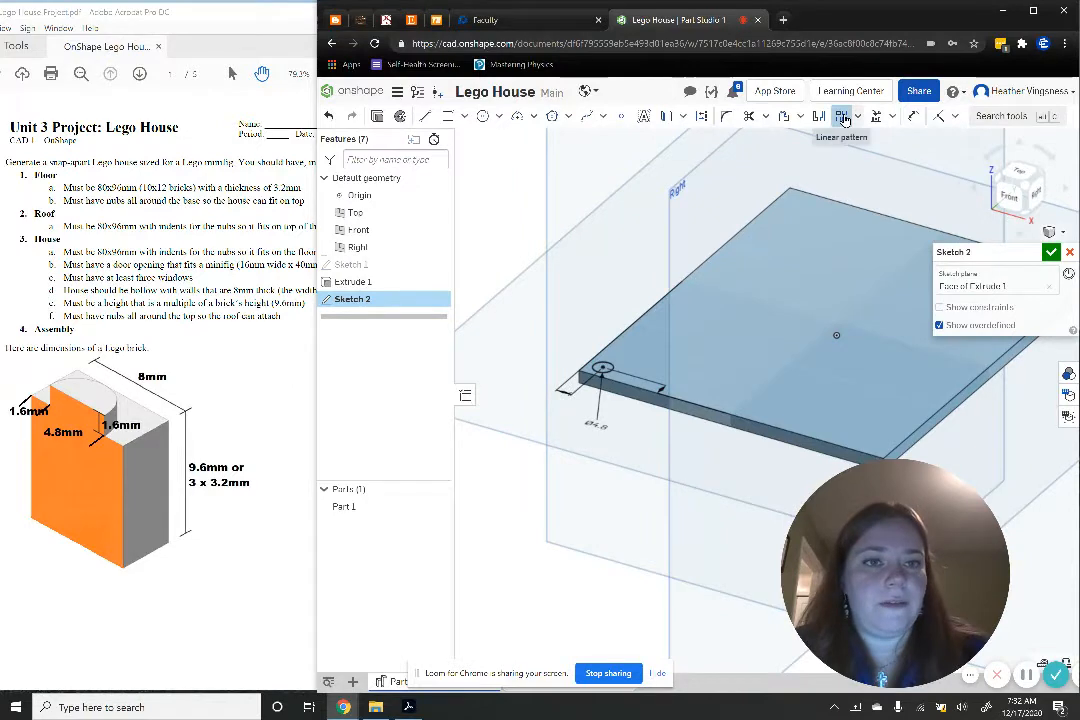
{"action": "left_click", "coordinate": [611, 369]}
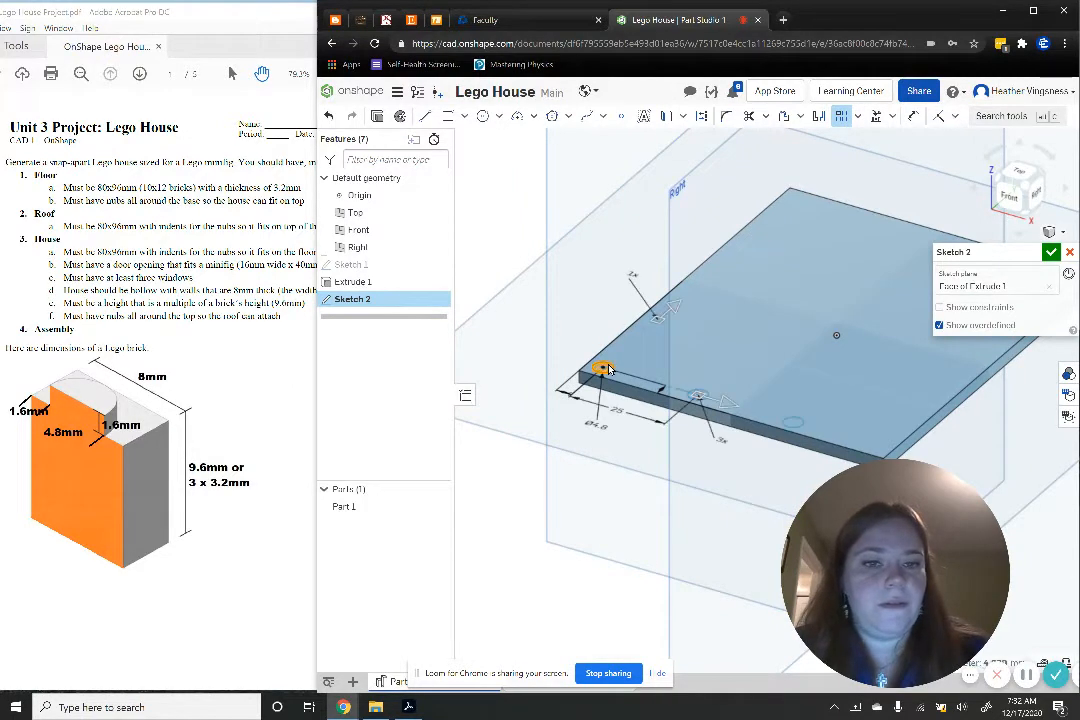
{"action": "left_click", "coordinate": [635, 273]}
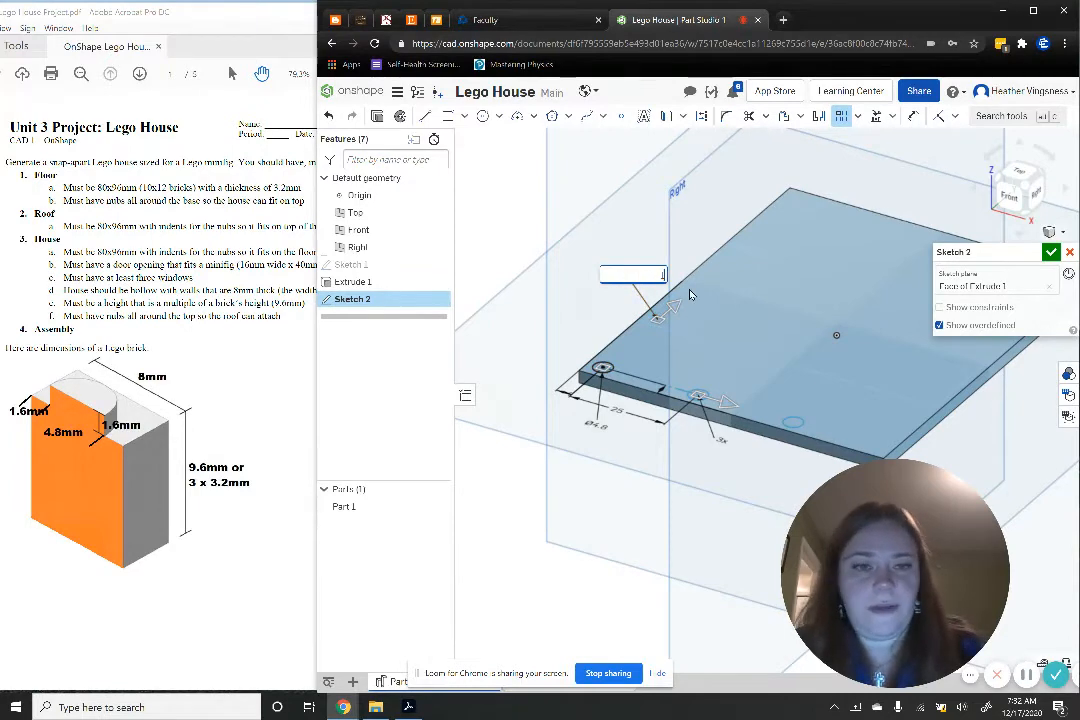
{"action": "type", "text": "10"}
{"action": "key", "text": "Return"}
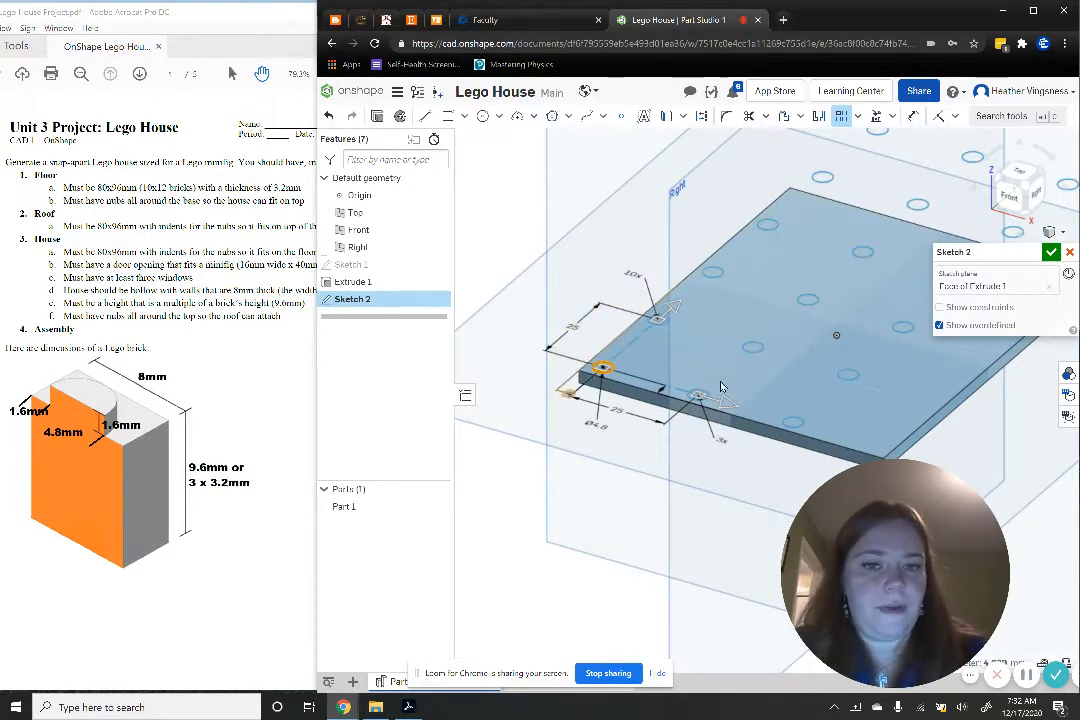
{"action": "left_click", "coordinate": [716, 436]}
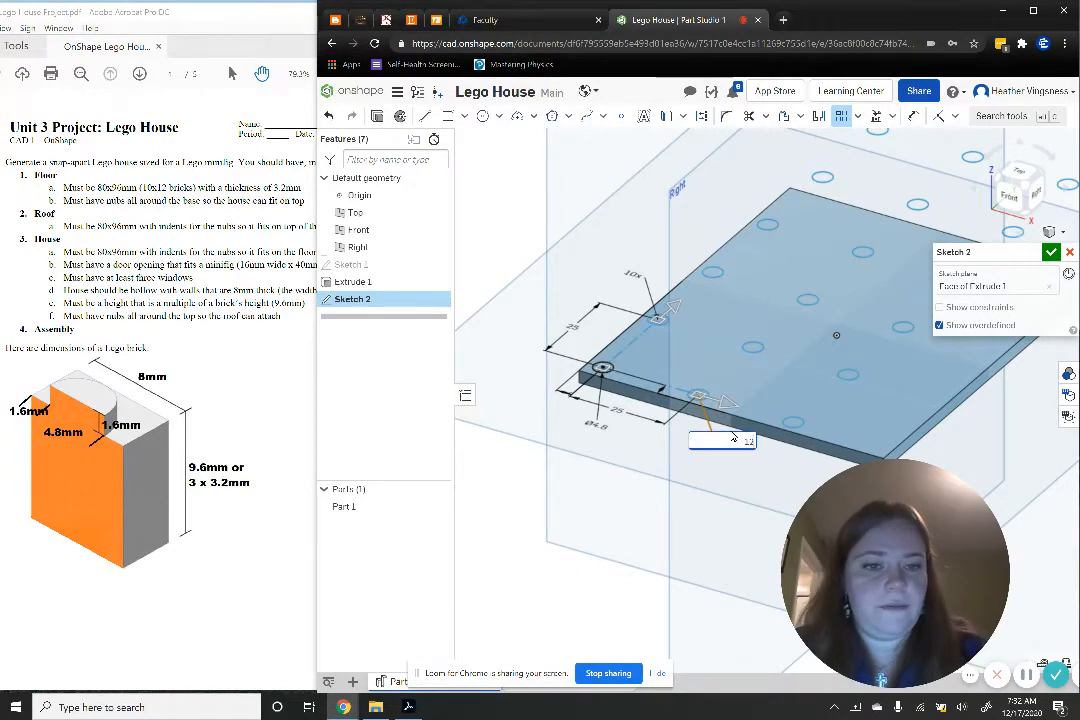
{"action": "type", "text": "12"}
{"action": "key", "text": "Return"}
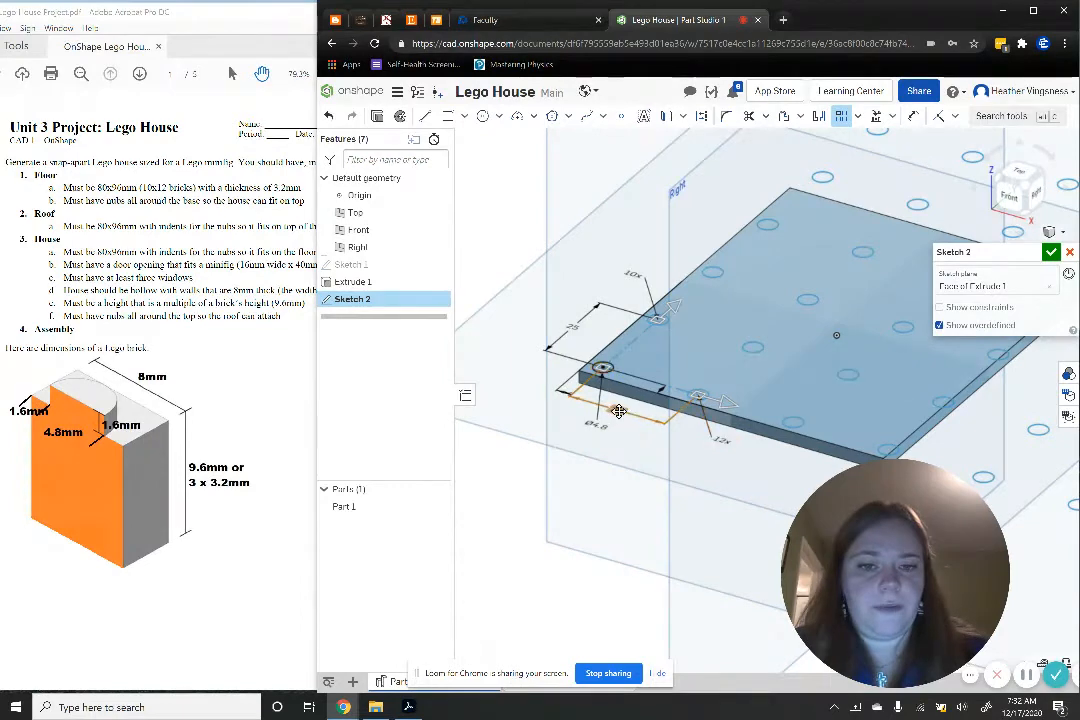
Set the pattern spacing along the plate's front edge to 8 mm
{"action": "double_click", "coordinate": [619, 411]}
{"action": "type", "text": "8"}
{"action": "key", "text": "Return"}
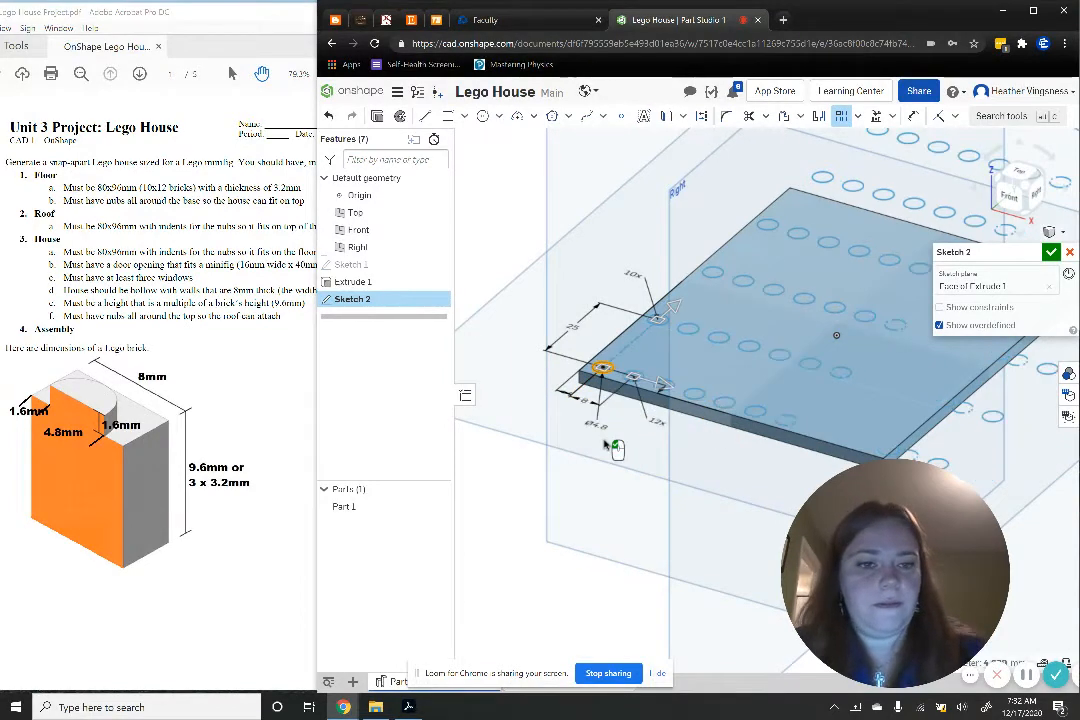
Set the circle pattern's spacing toward the plate's back edge to 8 mm
{"action": "double_click", "coordinate": [588, 335]}
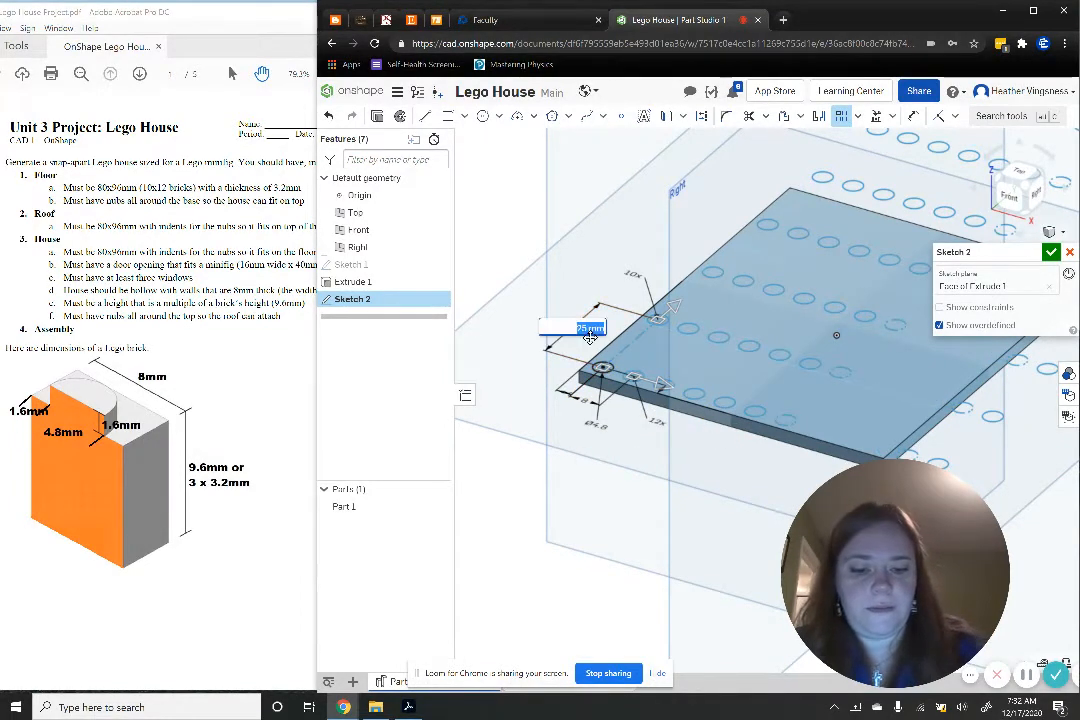
{"action": "type", "text": "8"}
{"action": "key", "text": "Return"}
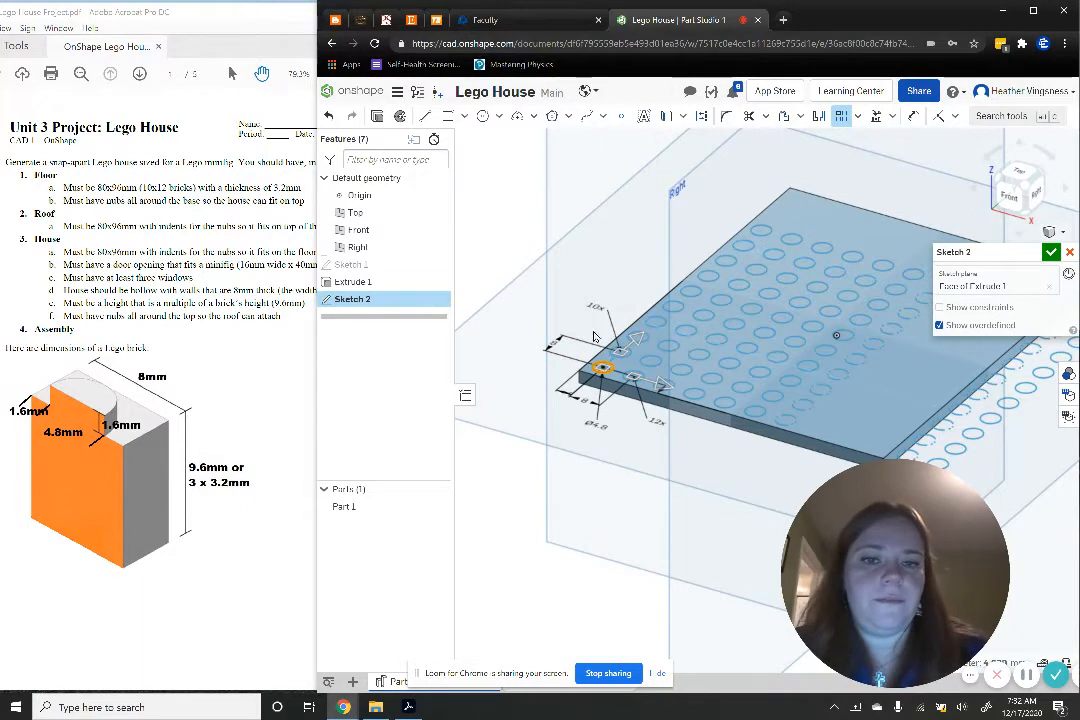
Set the circle pattern to 12 instances toward the back and 10 along the front edge, and finish the pattern
{"action": "double_click", "coordinate": [593, 308]}
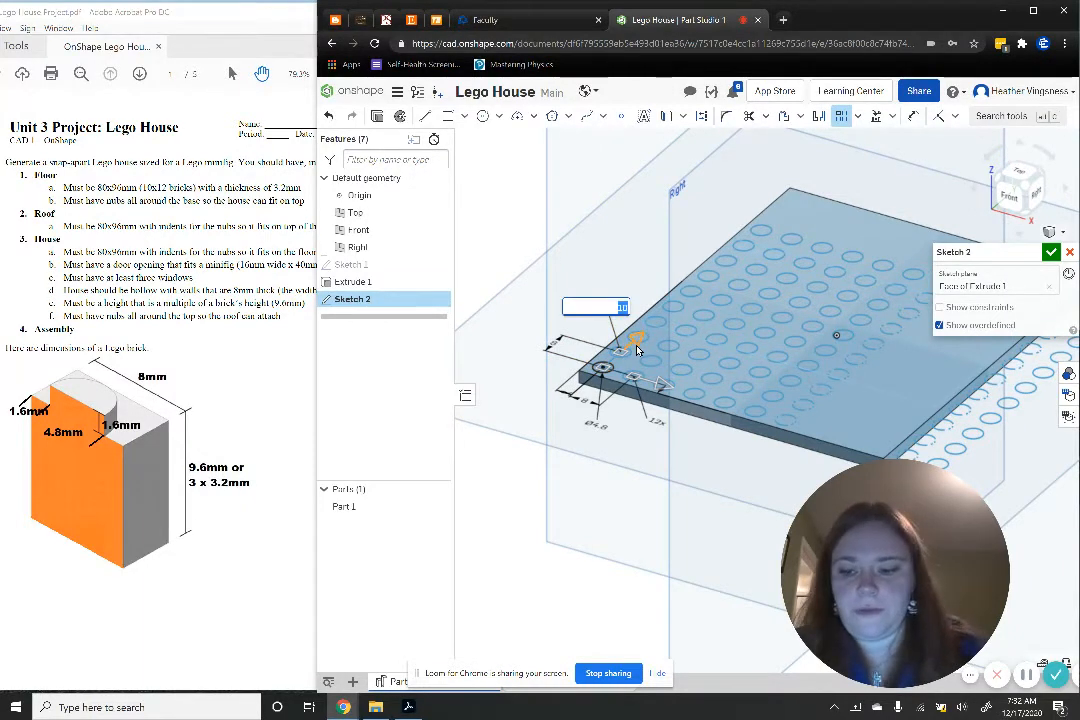
{"action": "key", "text": "Return"}
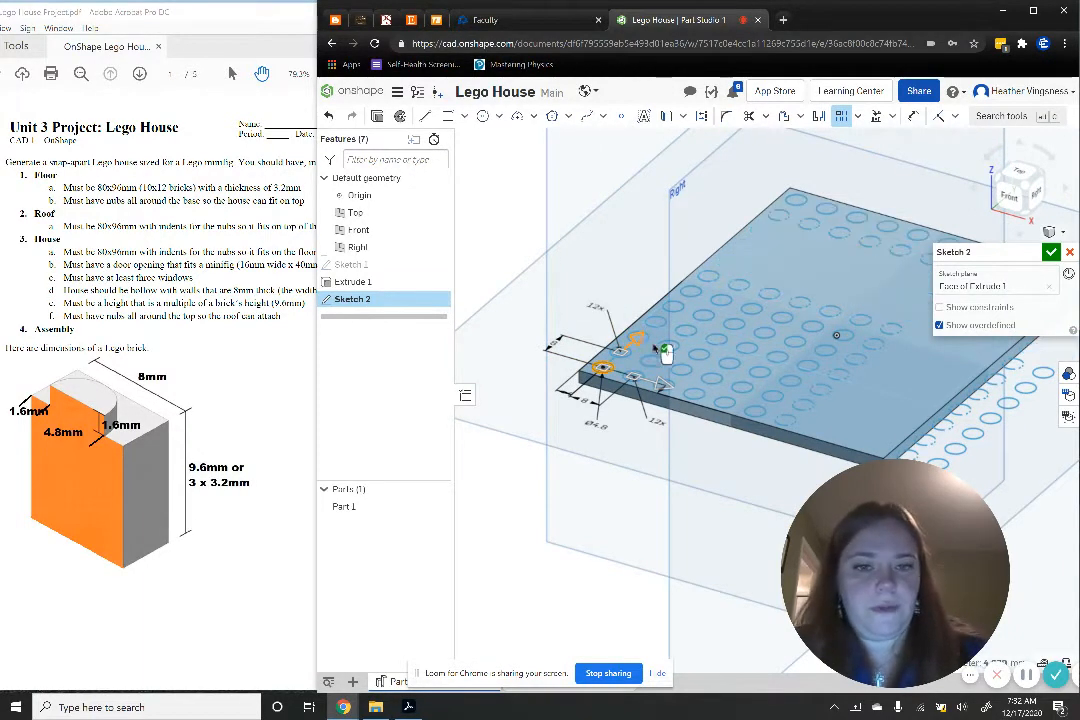
{"action": "double_click", "coordinate": [656, 419]}
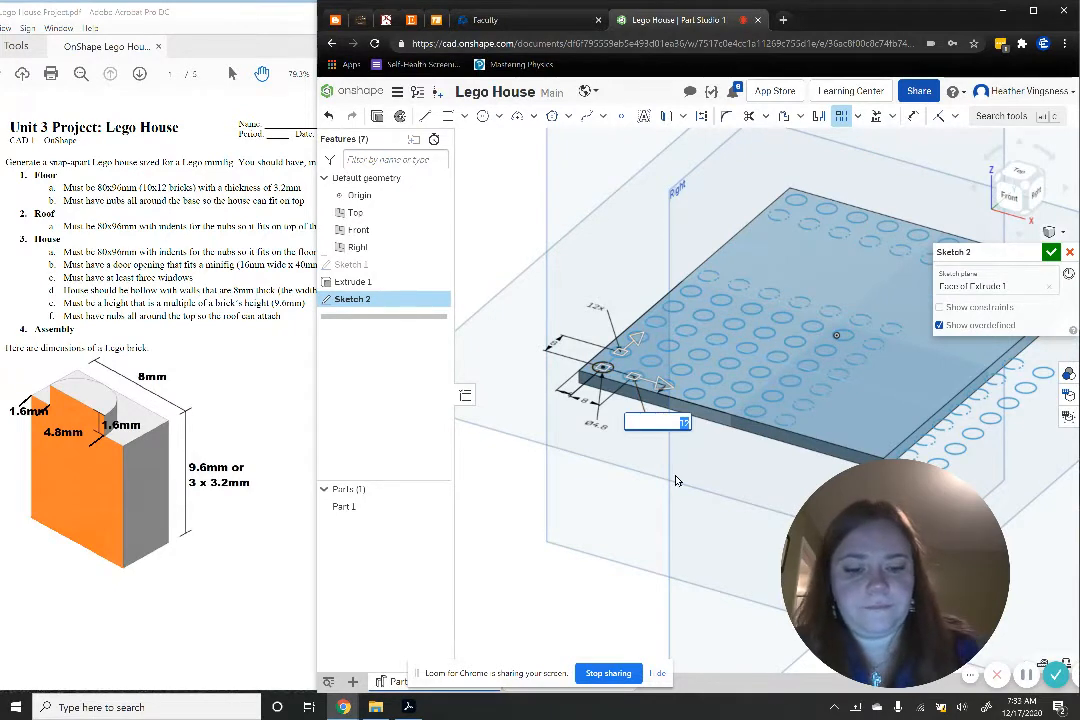
{"action": "type", "text": "10"}
{"action": "key", "text": "Return"}
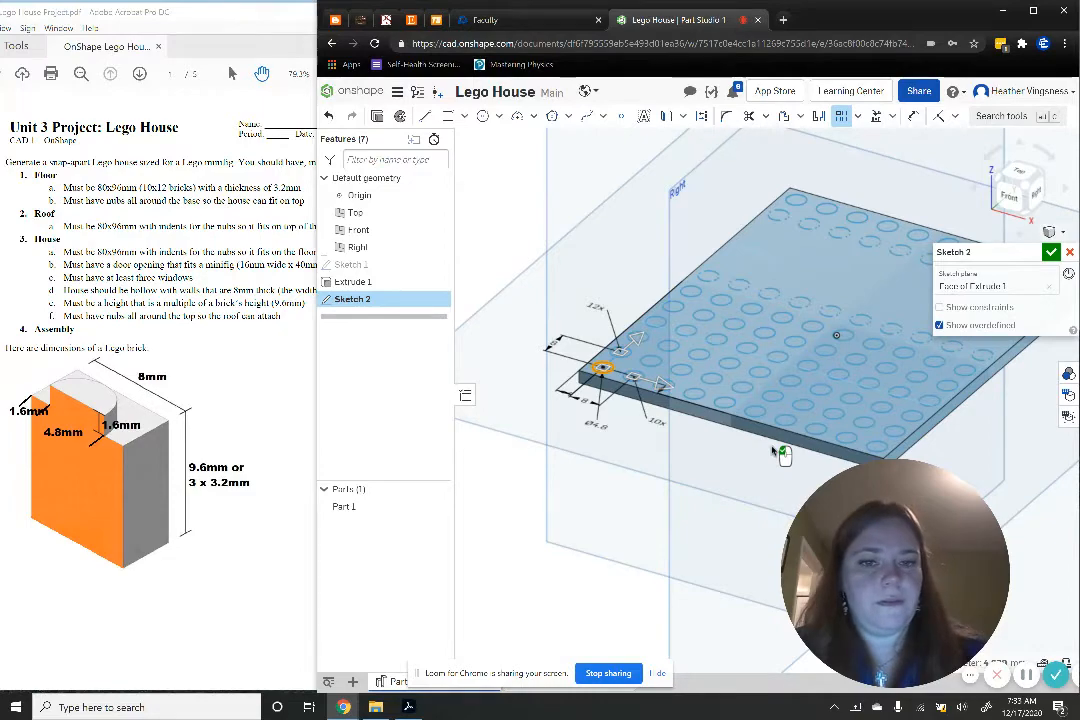
{"action": "left_click", "coordinate": [659, 491]}
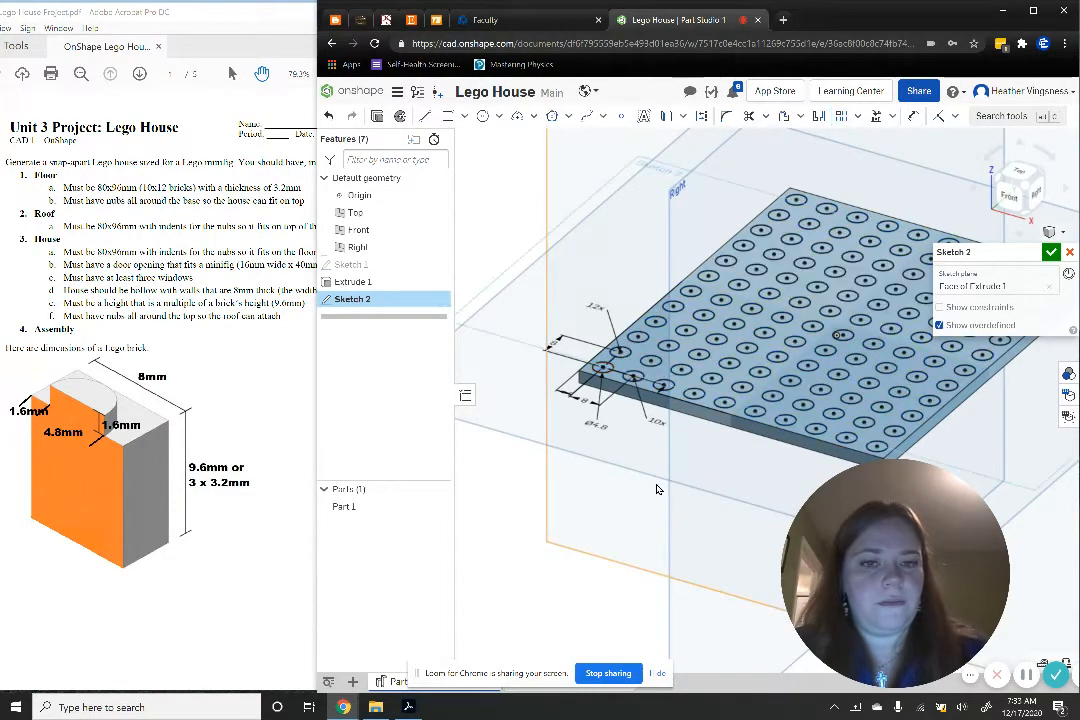
Start an Add extrude from the nub sketch, replacing the whole-sketch selection with the 12 circles along the plate's left edge
{"action": "middle_click_drag", "start_coordinate": [688, 469], "coordinate": [627, 483]}
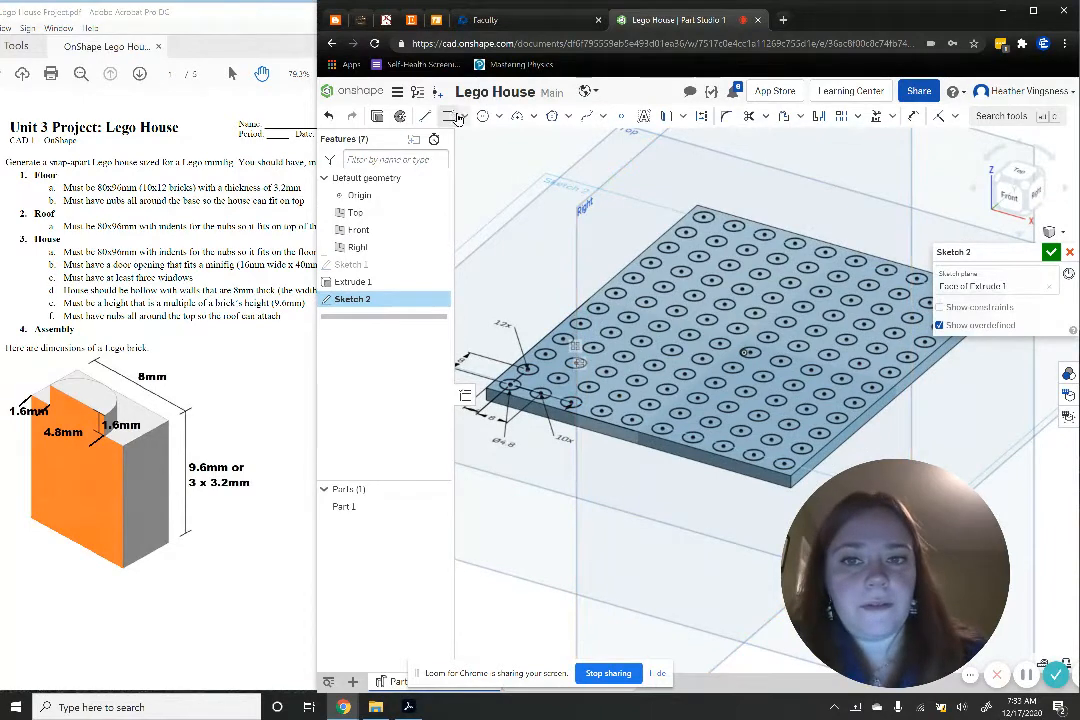
{"action": "left_click", "coordinate": [377, 118]}
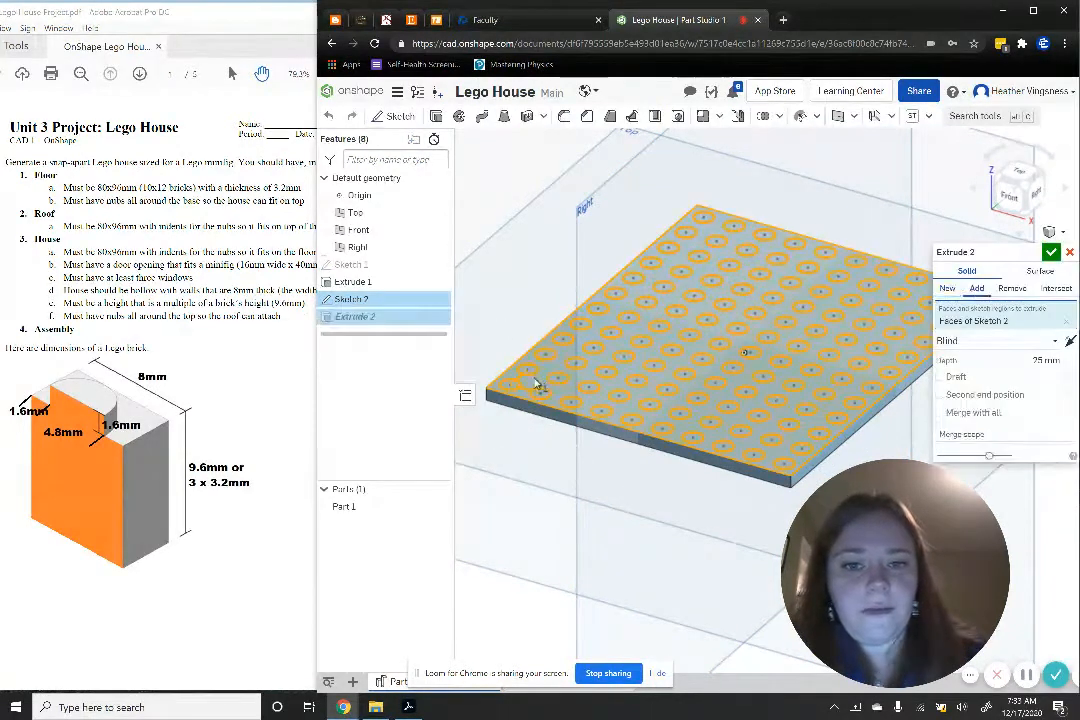
{"action": "left_click", "coordinate": [1068, 323]}
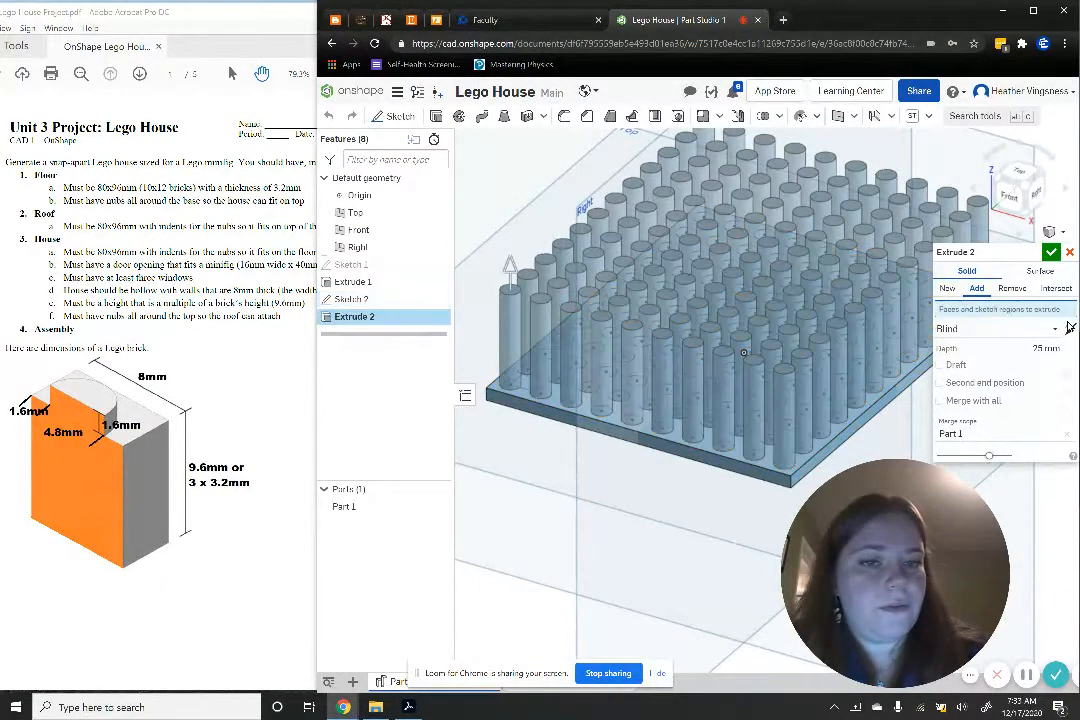
{"action": "middle_click_drag", "start_coordinate": [798, 218], "coordinate": [774, 190]}
{"action": "left_click", "coordinate": [488, 356]}
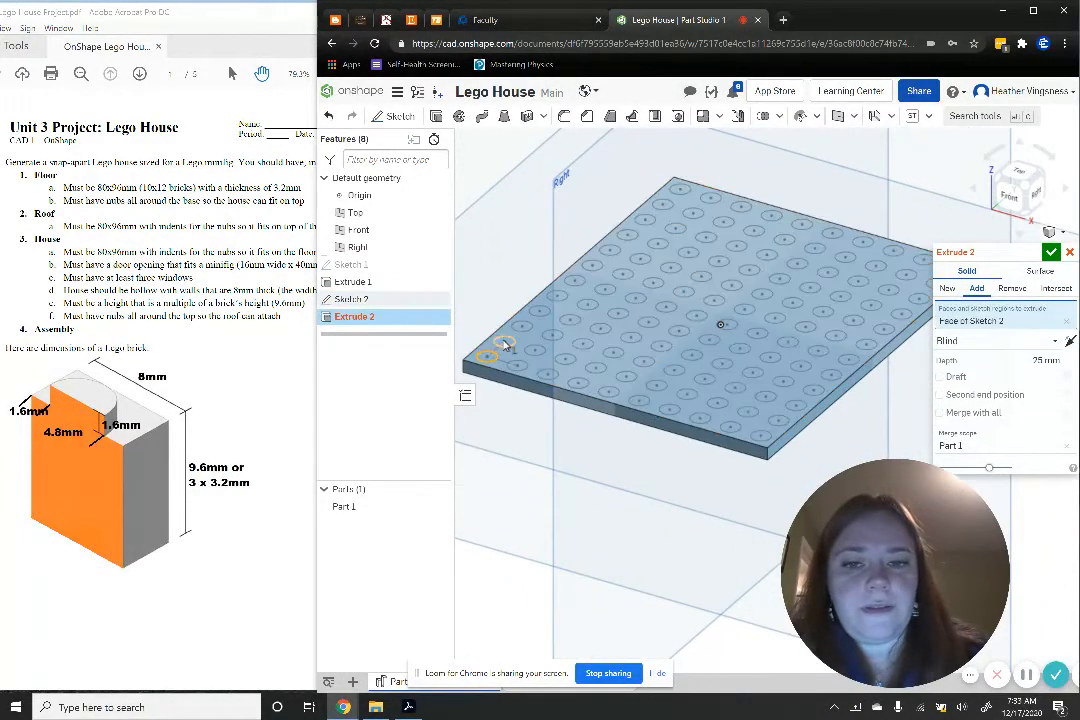
{"action": "left_click", "coordinate": [505, 341]}
{"action": "left_click", "coordinate": [523, 327]}
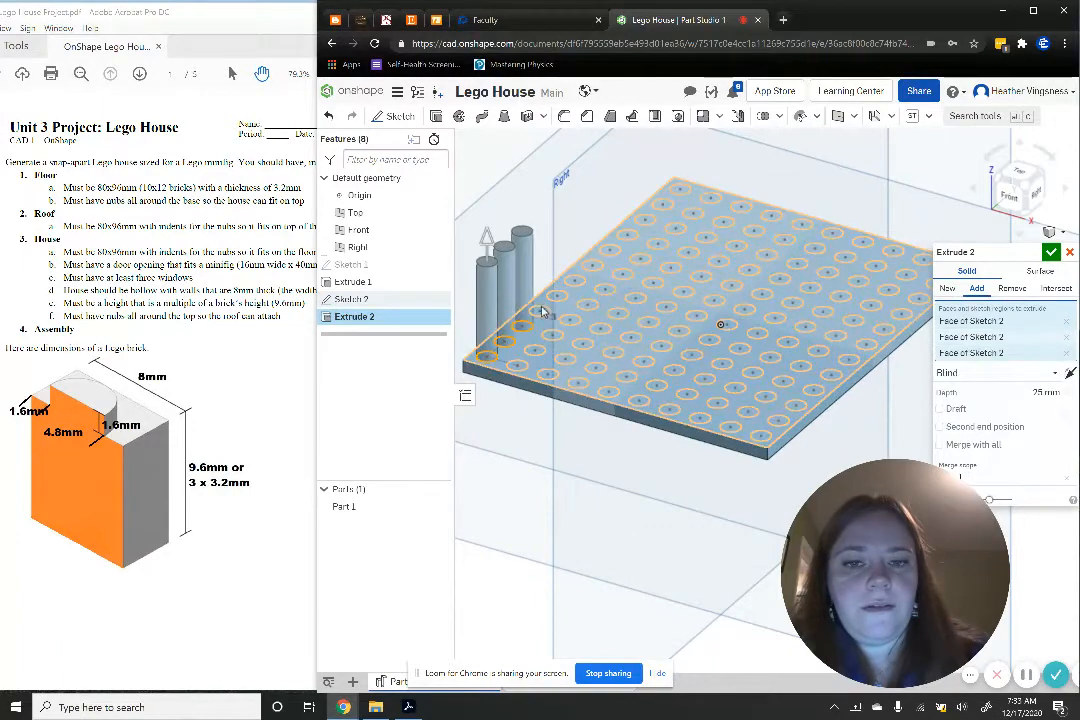
{"action": "left_click", "coordinate": [540, 311]}
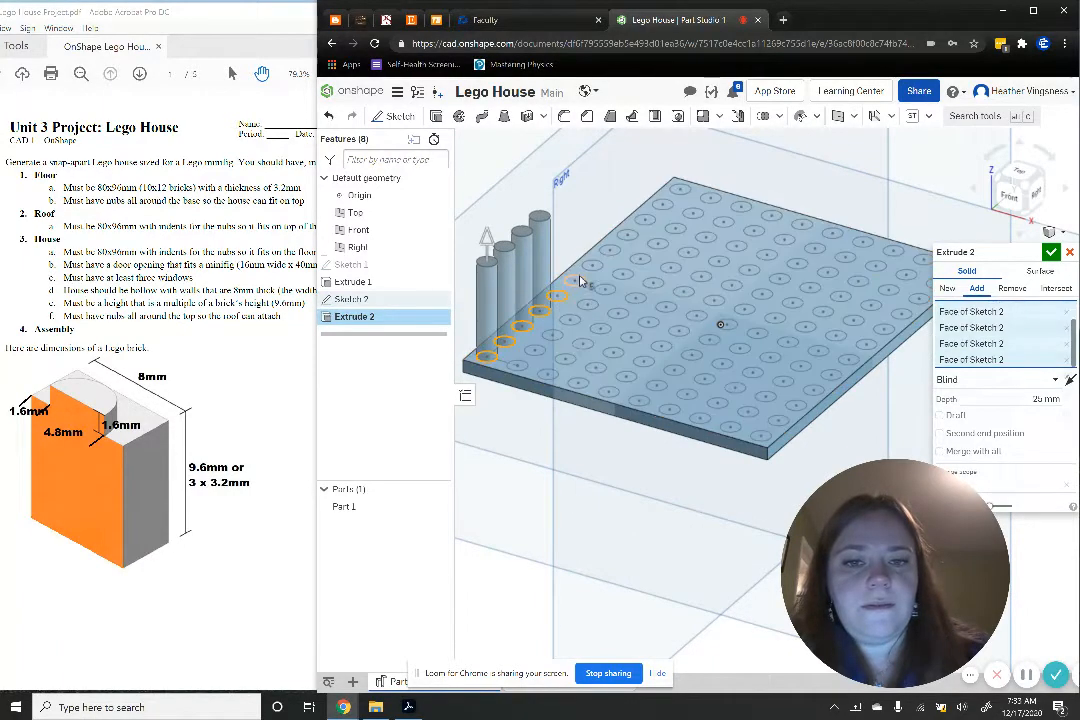
{"action": "left_click", "coordinate": [576, 279]}
{"action": "left_click", "coordinate": [594, 265]}
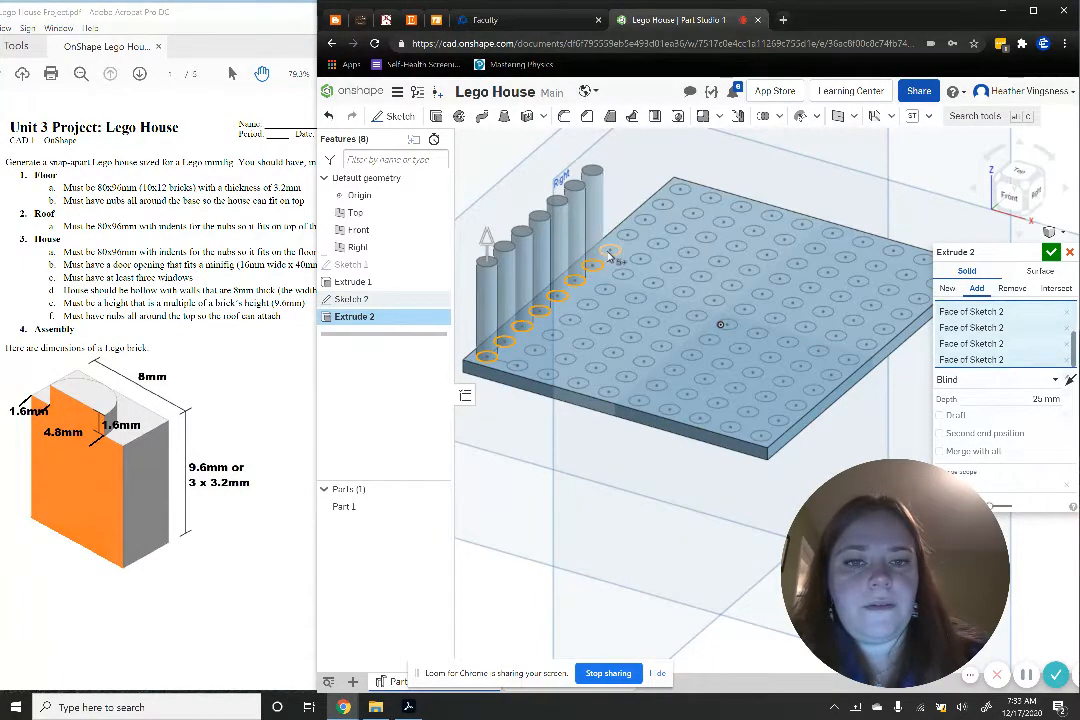
{"action": "left_click", "coordinate": [611, 250]}
{"action": "left_click", "coordinate": [629, 235]}
{"action": "left_click", "coordinate": [646, 220]}
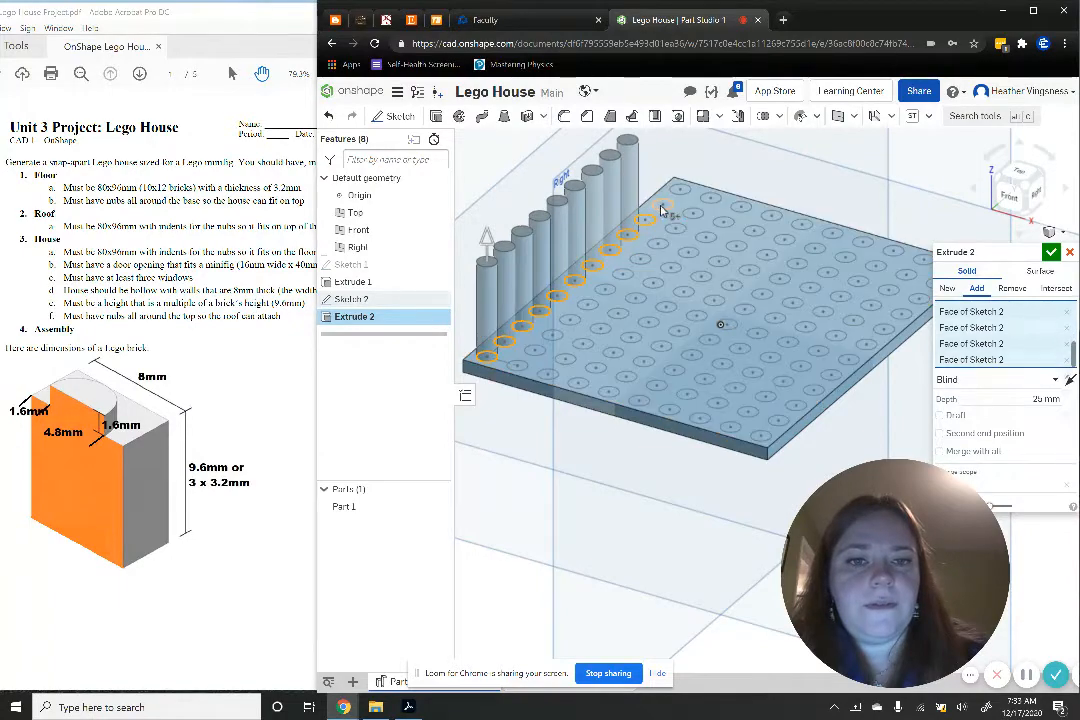
{"action": "left_click", "coordinate": [663, 204]}
{"action": "left_click", "coordinate": [679, 189]}
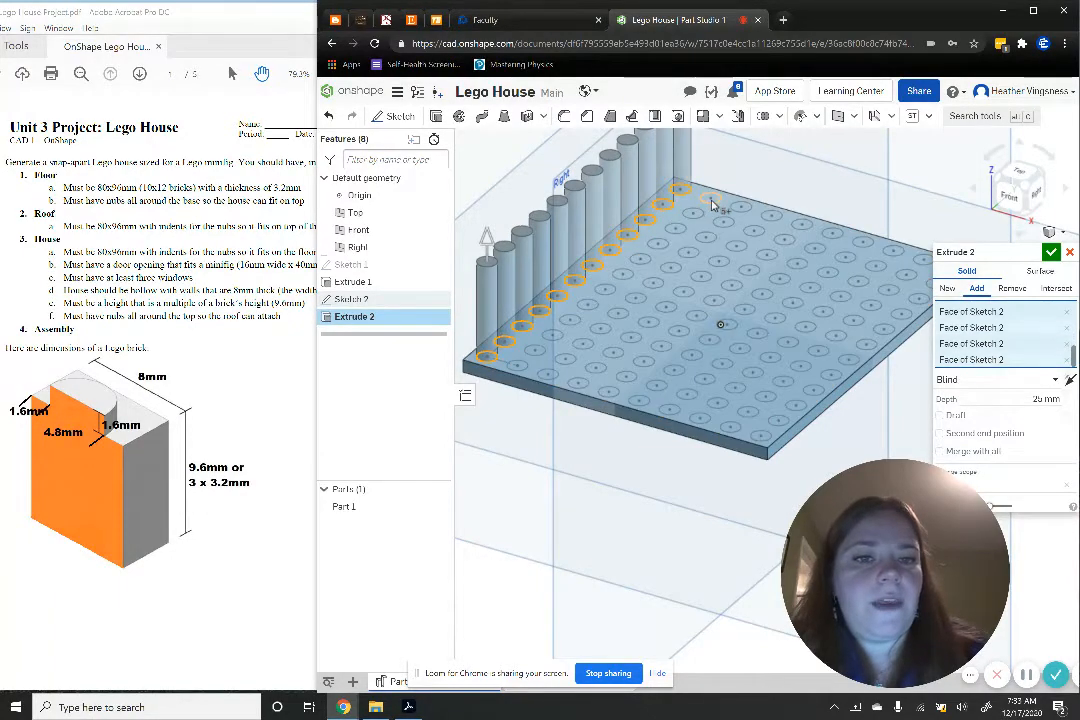
Add the remaining circles along the plate's back edge to the extrude, excluding the plate face between the circles
{"action": "left_click", "coordinate": [710, 198]}
{"action": "left_click", "coordinate": [741, 207]}
{"action": "left_click", "coordinate": [805, 227]}
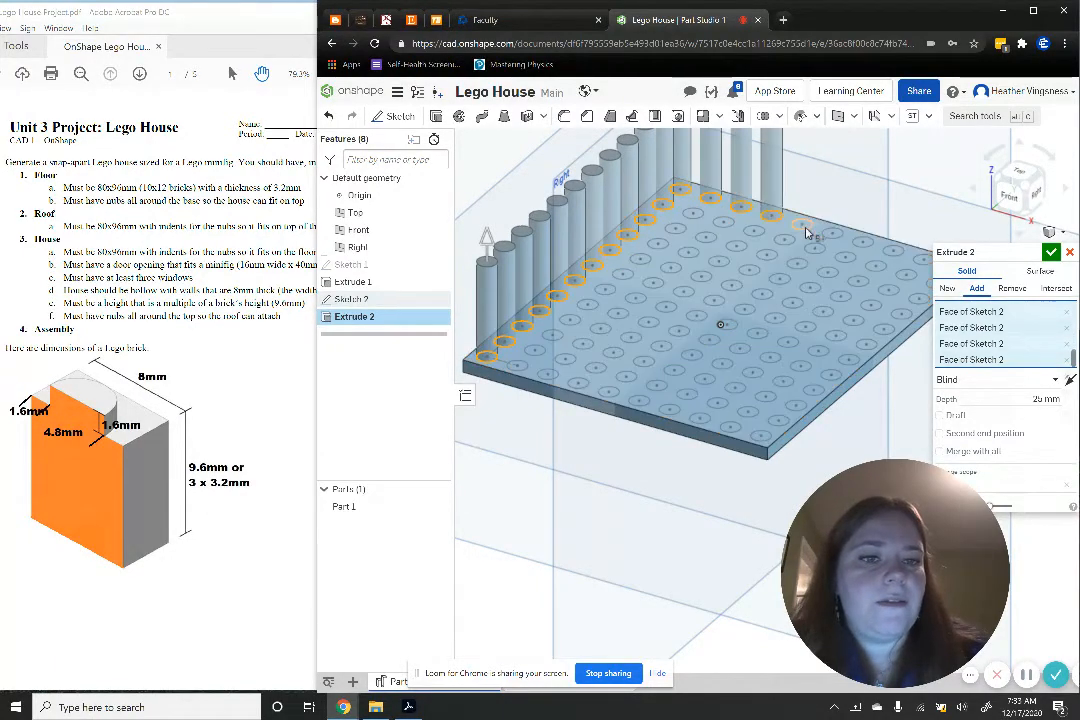
{"action": "left_click", "coordinate": [833, 234]}
{"action": "left_click", "coordinate": [823, 268]}
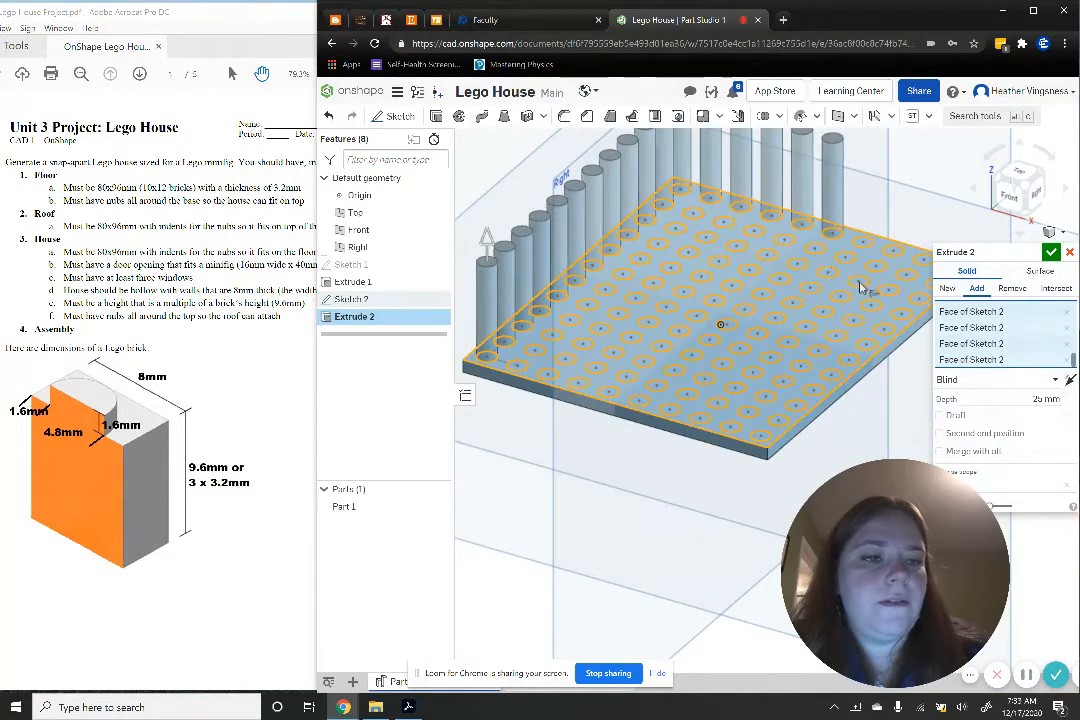
{"action": "left_click", "coordinate": [1066, 364]}
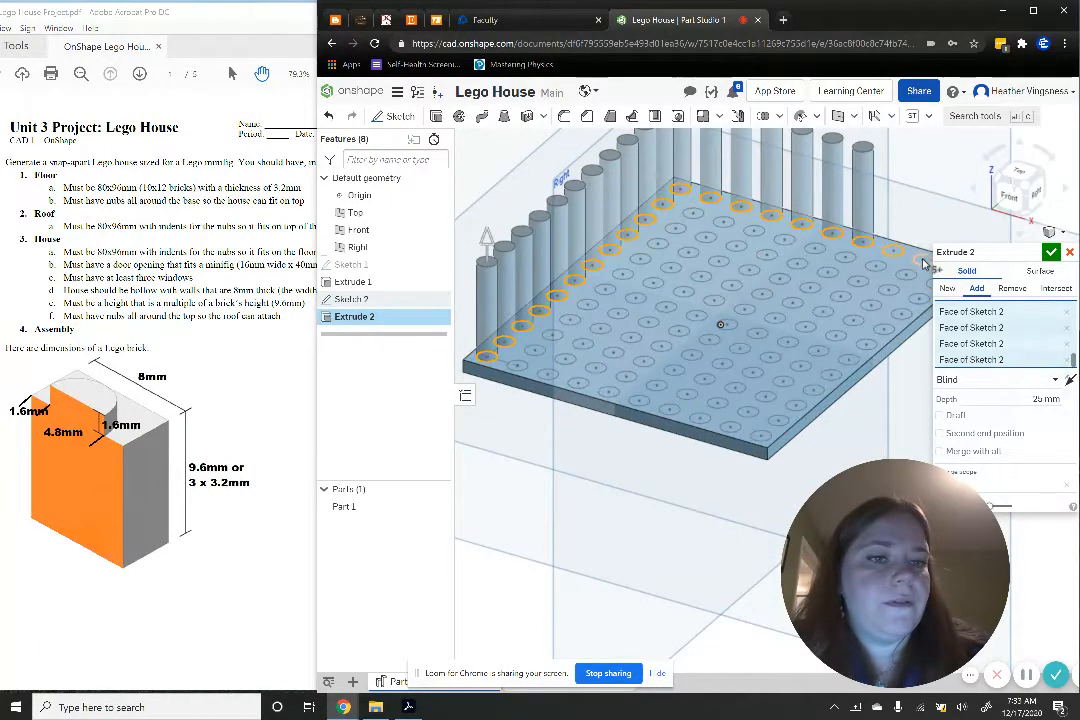
{"action": "left_click_drag", "start_coordinate": [990, 253], "coordinate": [990, 308]}
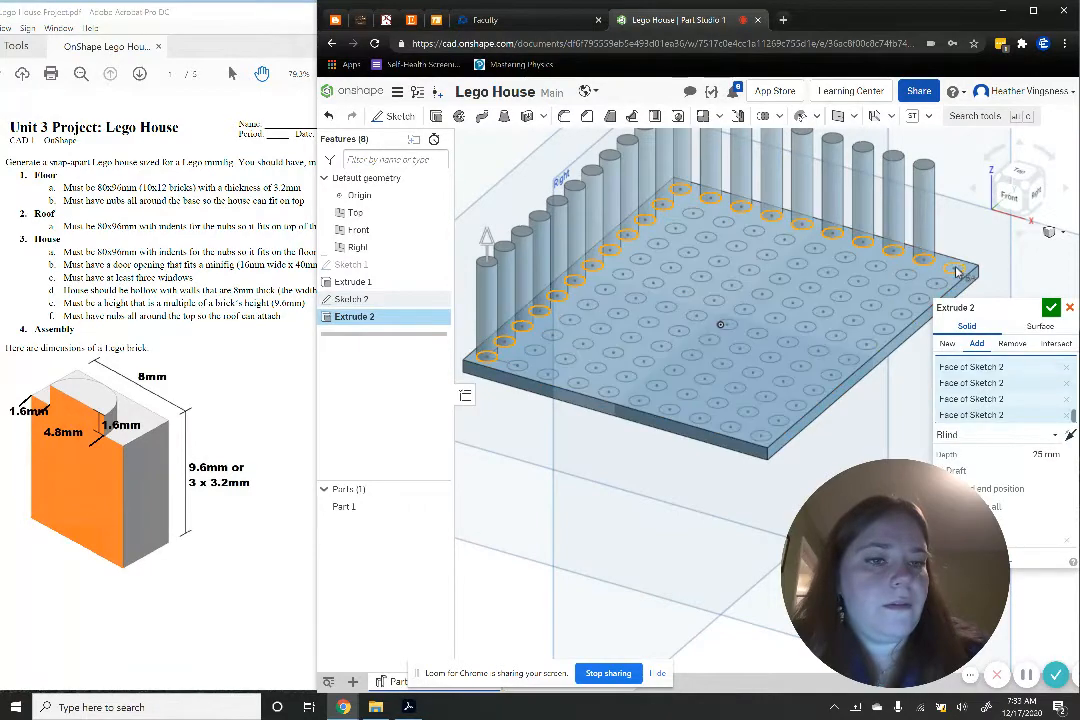
{"action": "left_click", "coordinate": [955, 269]}
Add the circles along the plate's right edge to the extrude selection, working from back to front
{"action": "left_click", "coordinate": [929, 283]}
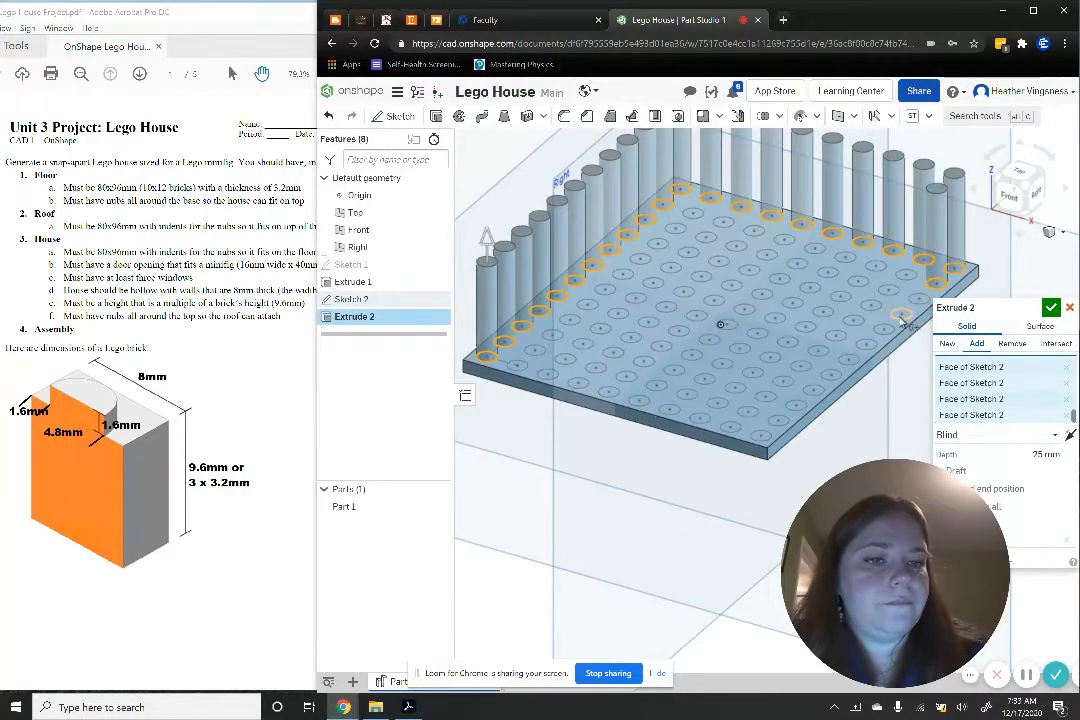
{"action": "left_click", "coordinate": [900, 316]}
{"action": "left_click", "coordinate": [882, 331]}
{"action": "left_click", "coordinate": [866, 346]}
{"action": "left_click", "coordinate": [849, 361]}
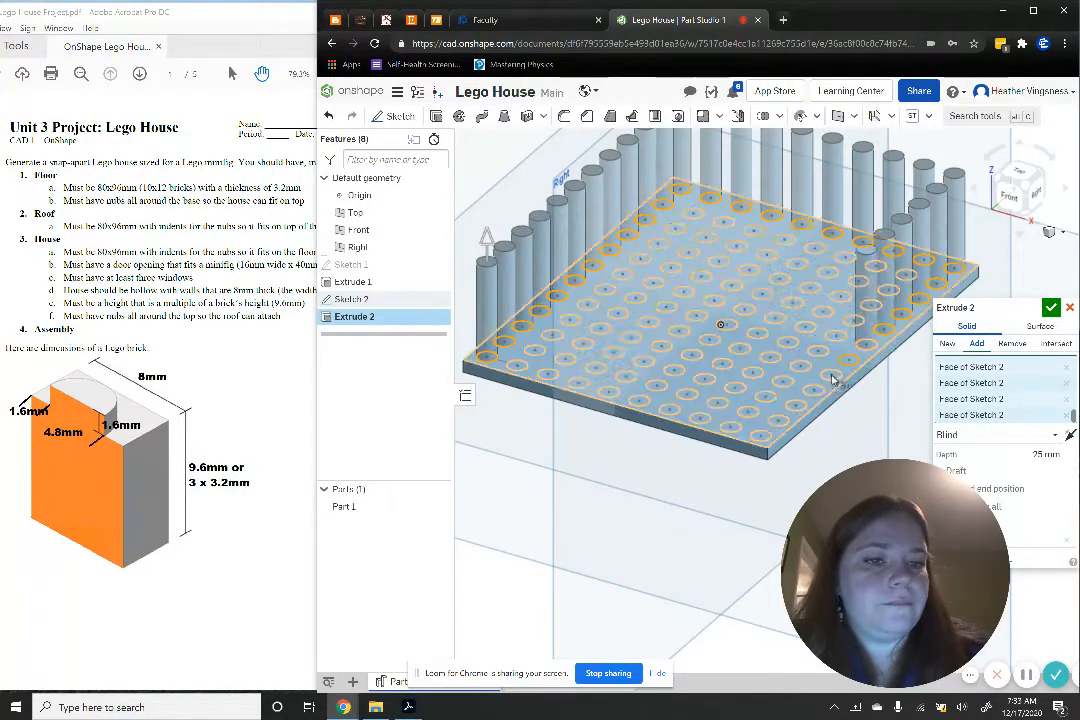
{"action": "left_click", "coordinate": [832, 376]}
{"action": "left_click", "coordinate": [813, 390]}
{"action": "left_click", "coordinate": [795, 405]}
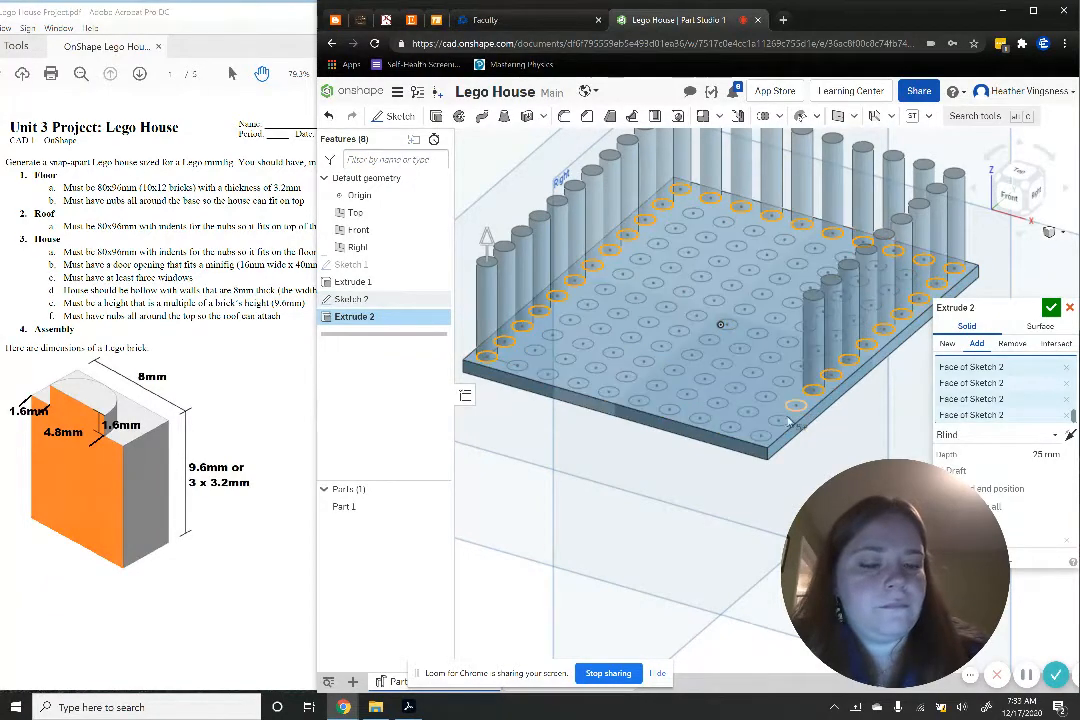
{"action": "left_click", "coordinate": [779, 422]}
{"action": "left_click", "coordinate": [759, 438]}
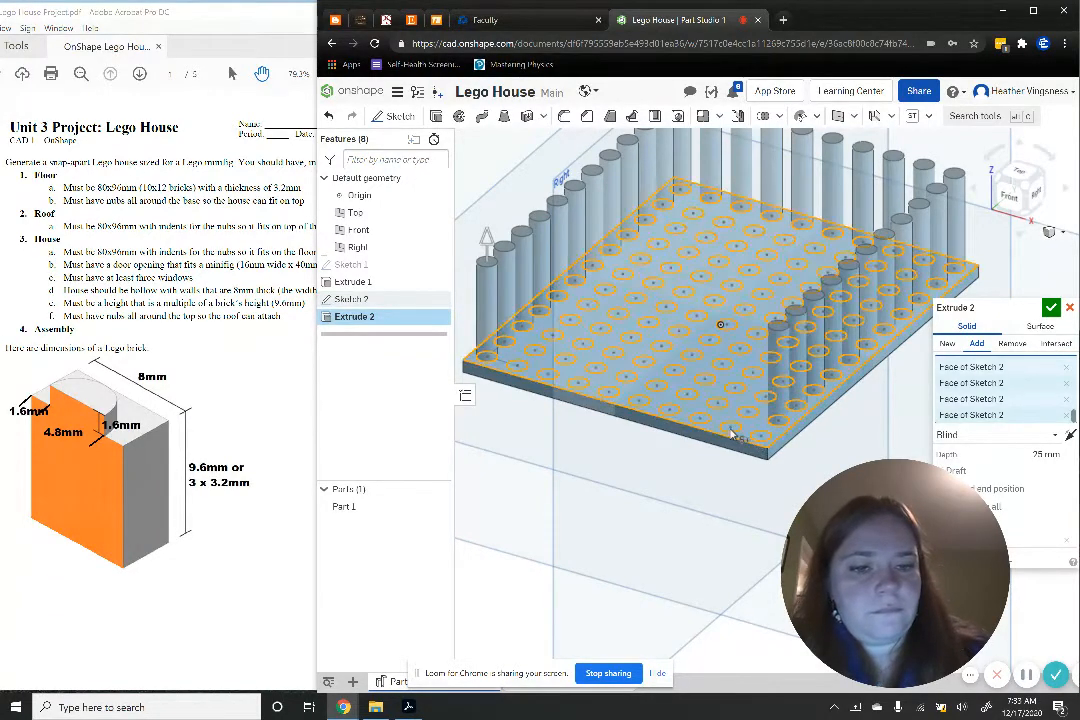
Add the remaining circles along the plate's front edge to the extrude so the nubs form a complete border
{"action": "left_click", "coordinate": [732, 433]}
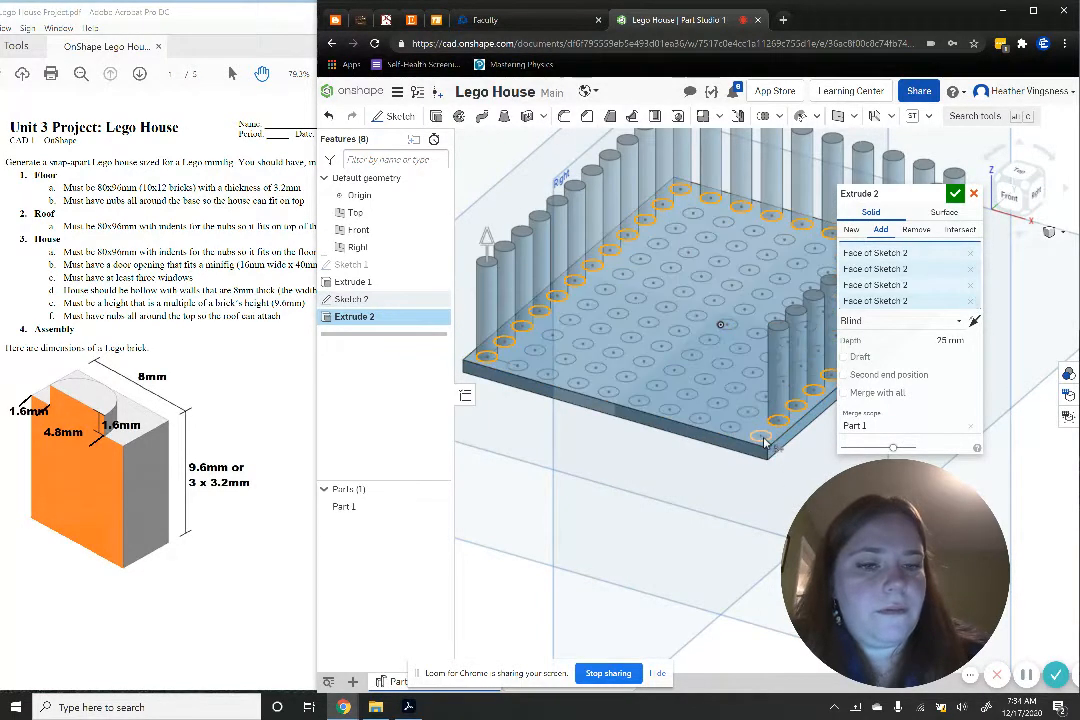
{"action": "left_click", "coordinate": [730, 427]}
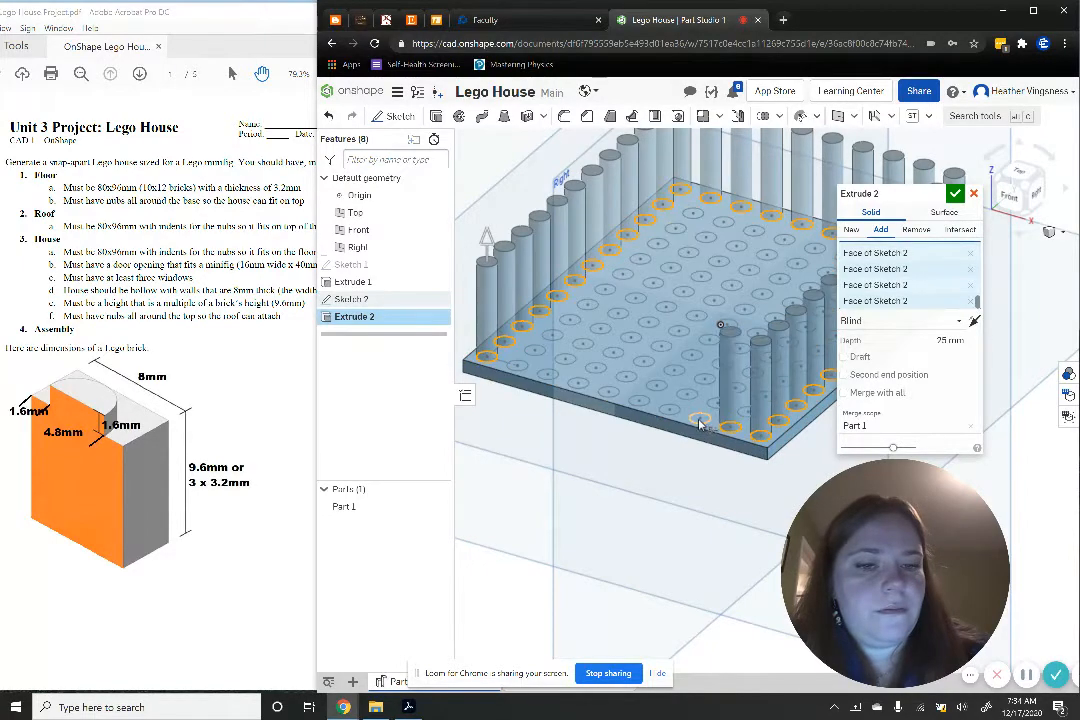
{"action": "left_click", "coordinate": [696, 421]}
{"action": "left_click", "coordinate": [664, 411]}
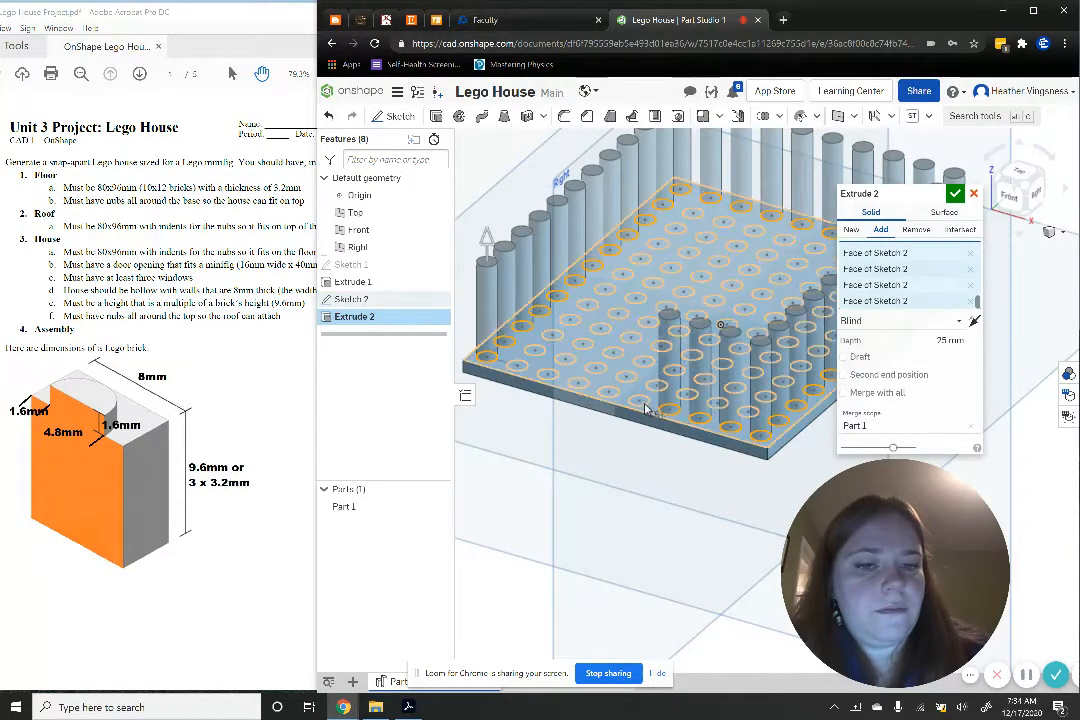
{"action": "left_click", "coordinate": [635, 402]}
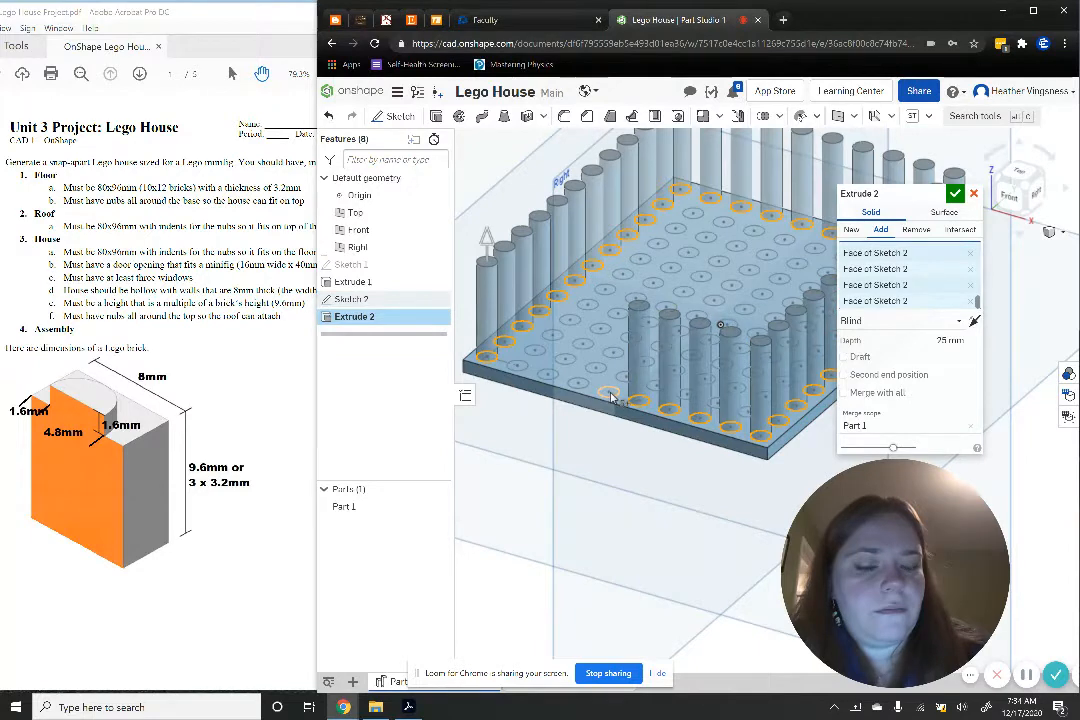
{"action": "left_click", "coordinate": [608, 392]}
{"action": "left_click", "coordinate": [579, 386]}
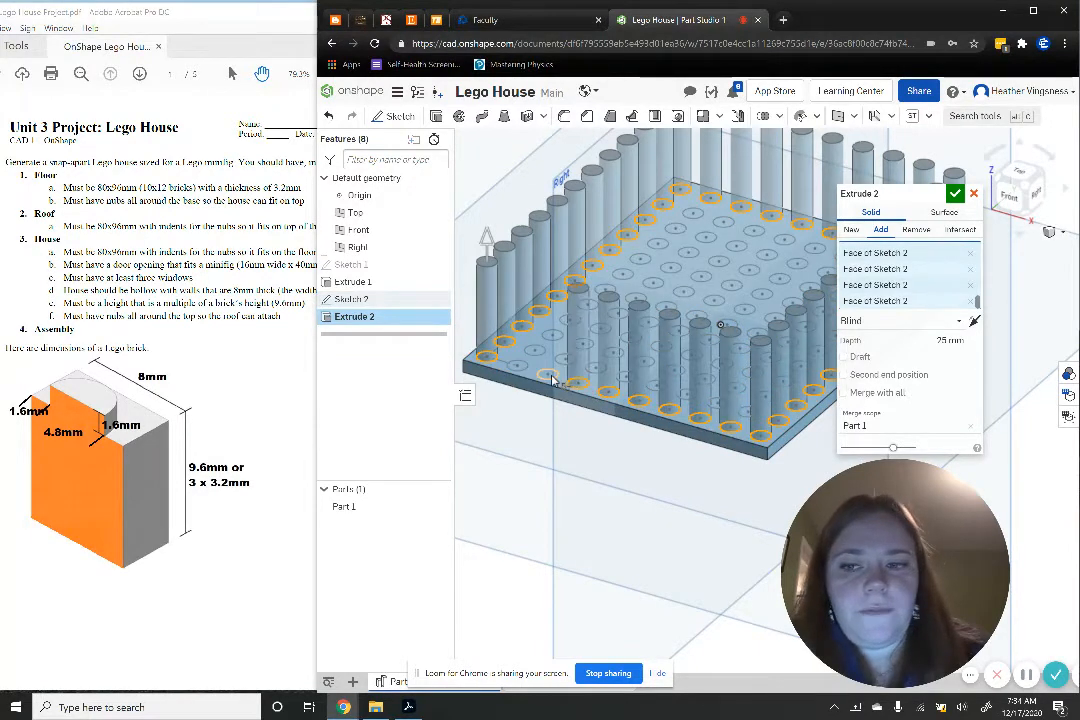
{"action": "left_click", "coordinate": [549, 376]}
{"action": "left_click", "coordinate": [520, 368]}
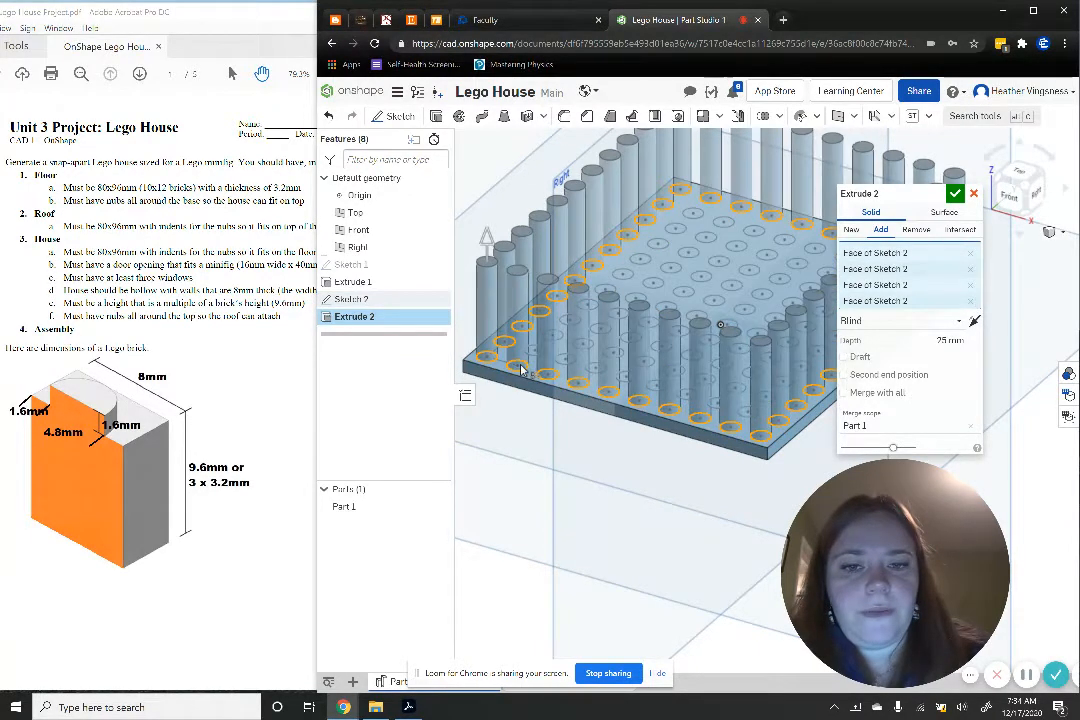
Extrude the border circles to a depth of 1.6 mm as nubs on the plate
{"action": "left_click", "coordinate": [920, 338]}
{"action": "type", "text": "1.6"}
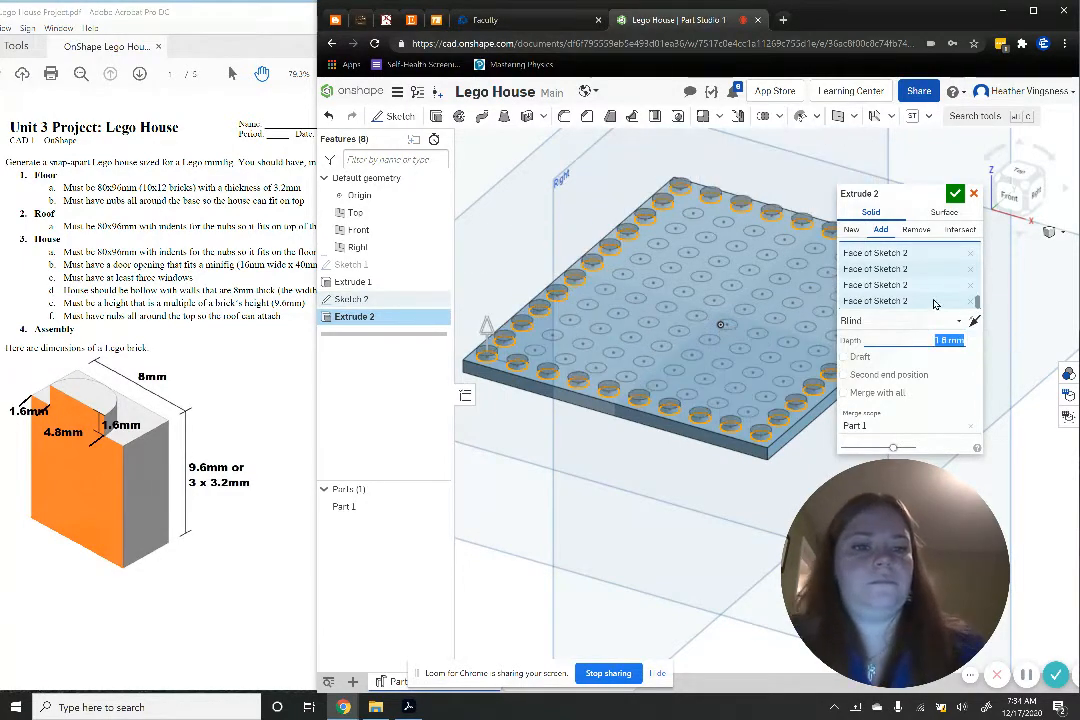
{"action": "left_click", "coordinate": [956, 193]}
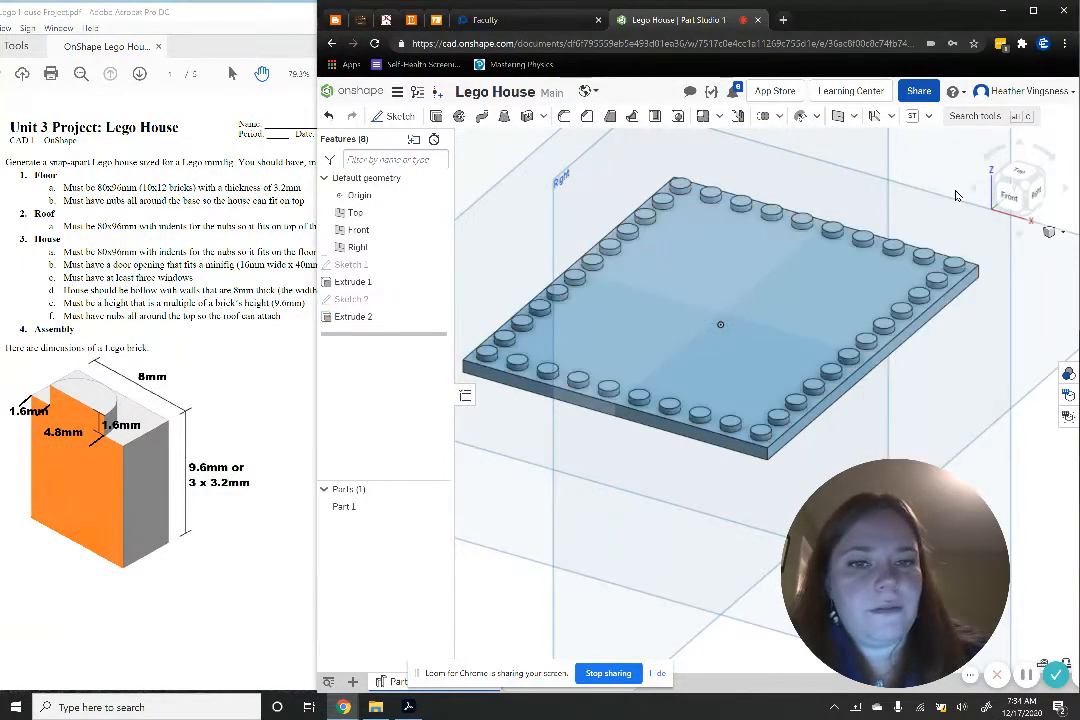
Rename the finished plate part as Floor
{"action": "left_click", "coordinate": [343, 507]}
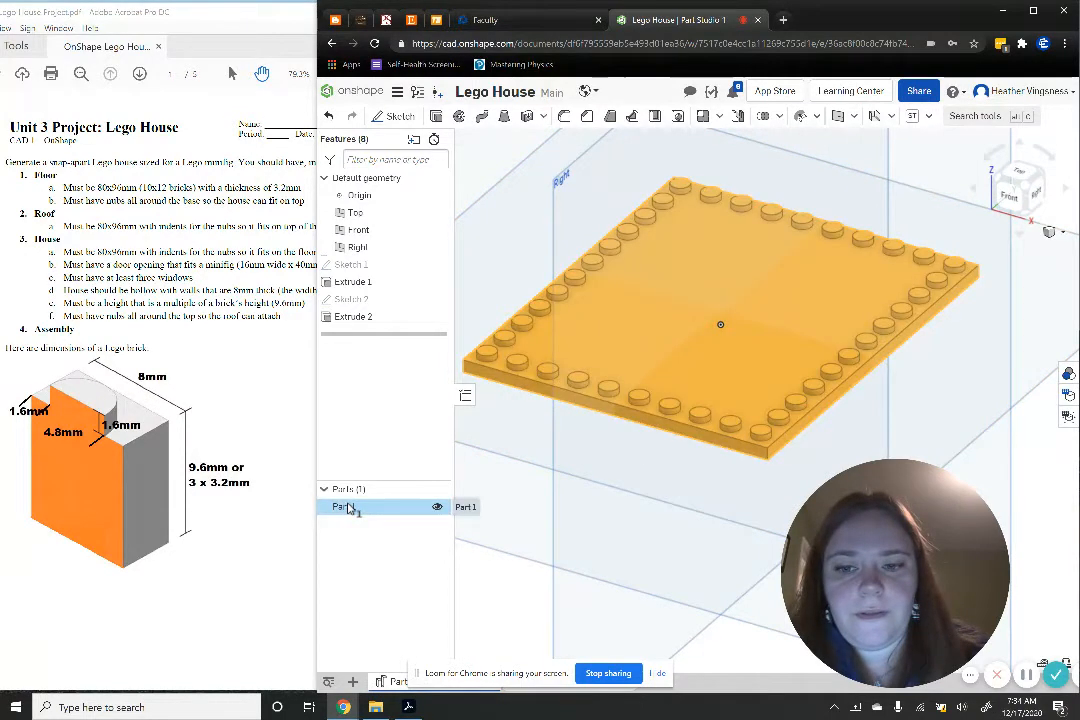
{"action": "right_click", "coordinate": [343, 507]}
{"action": "left_click", "coordinate": [415, 318]}
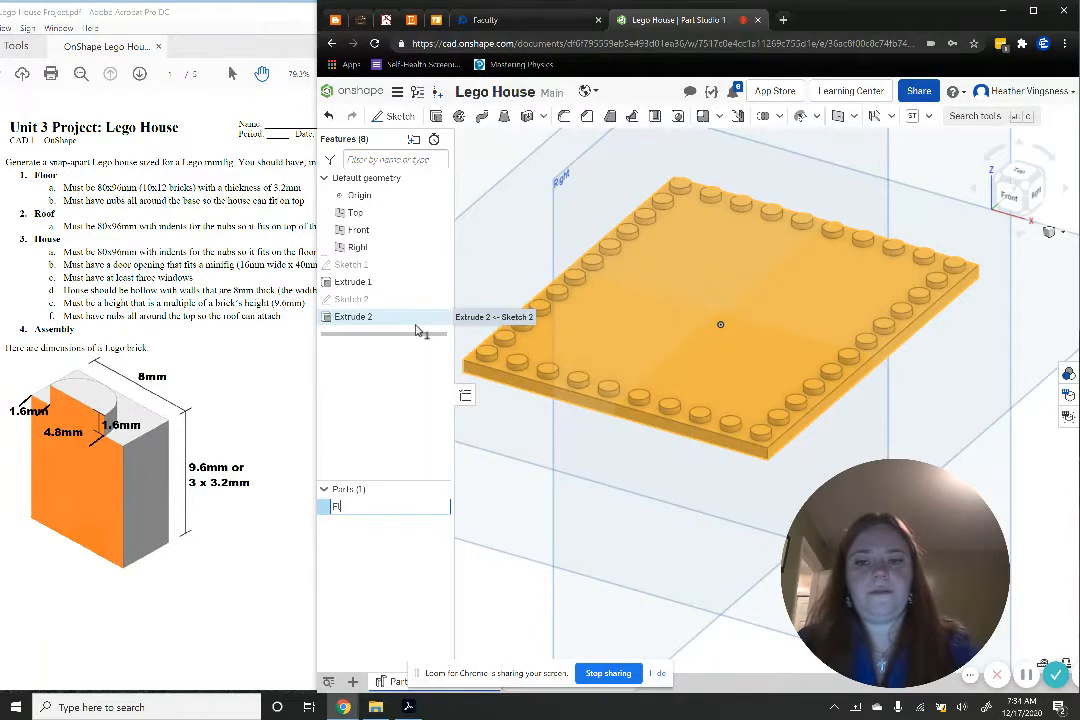
{"action": "key", "text": "Return"}
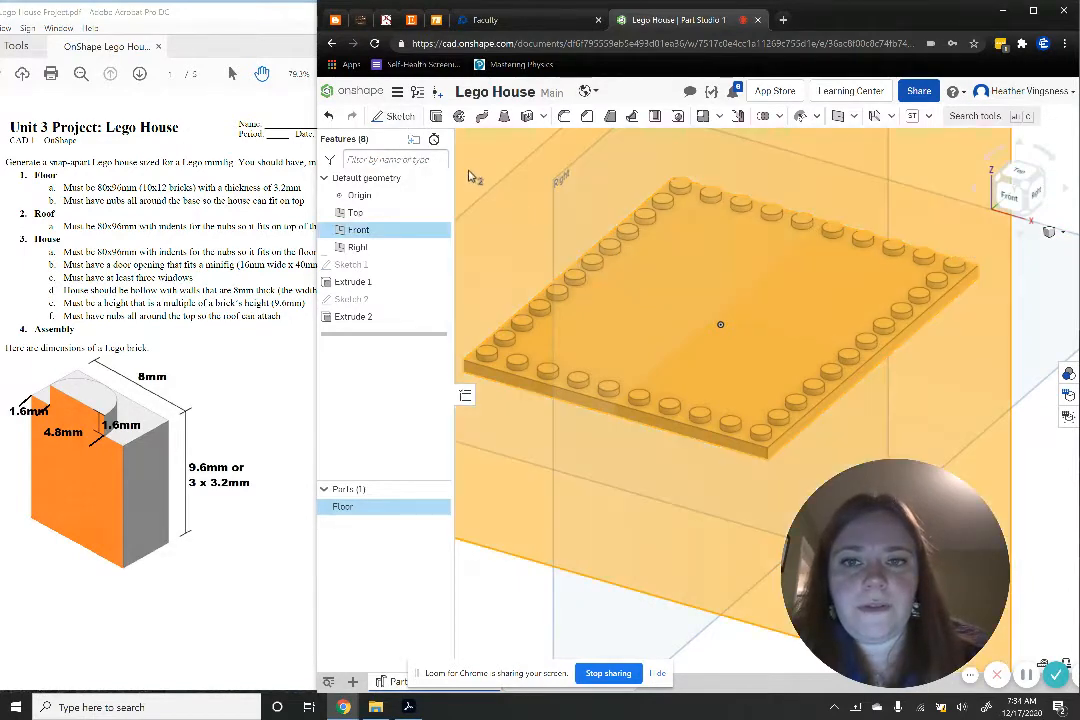
Start a sketch on the floor's top face and project that face's edges, including the nub outlines, into it
{"action": "left_click", "coordinate": [497, 619]}
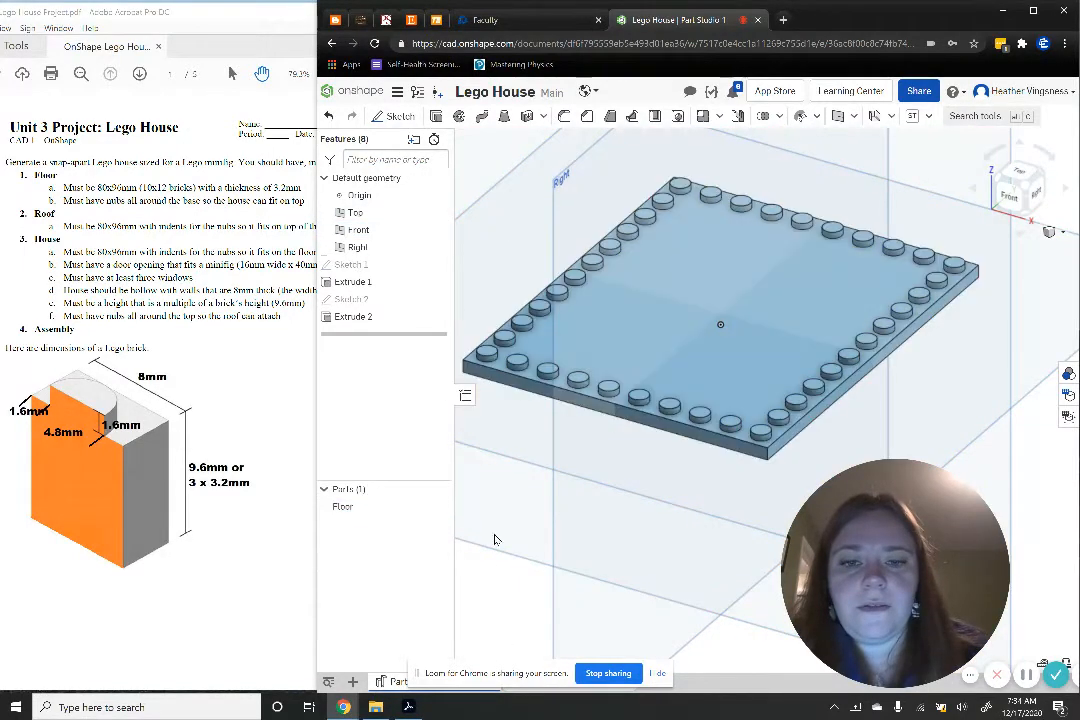
{"action": "left_click", "coordinate": [398, 116]}
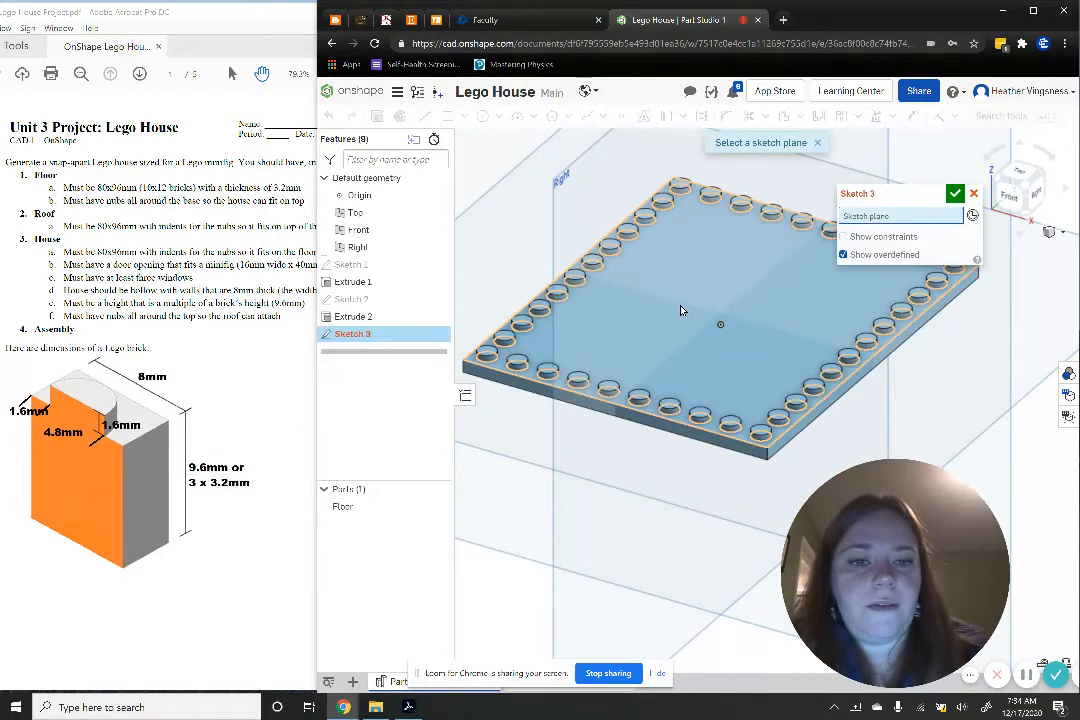
{"action": "left_click", "coordinate": [681, 310]}
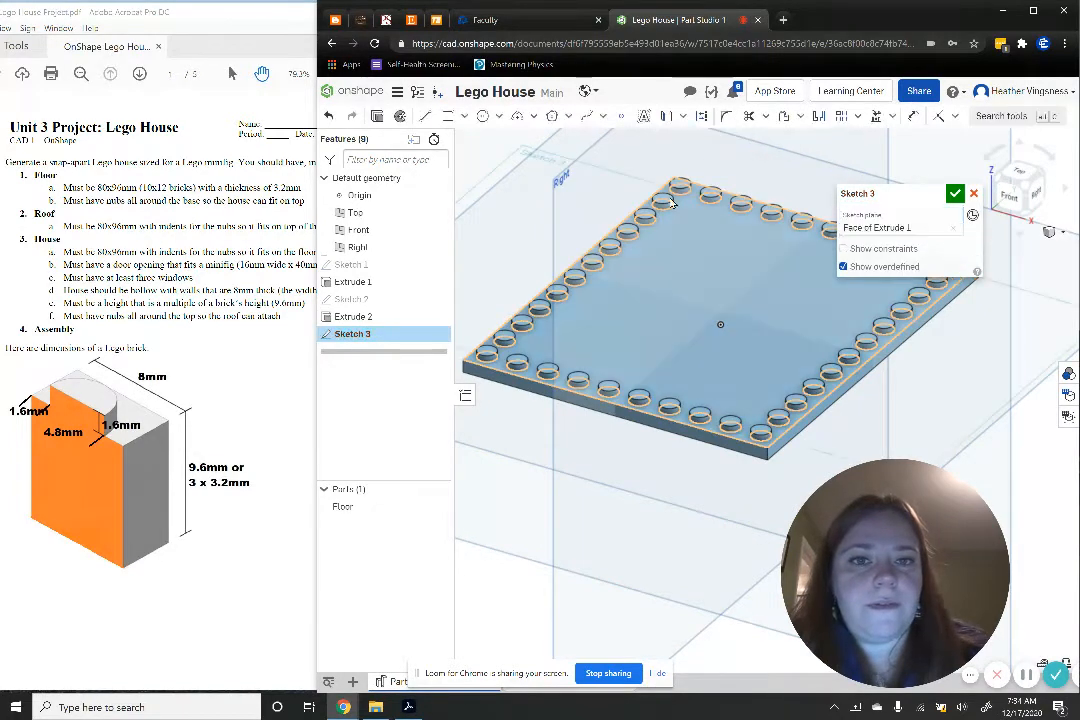
{"action": "left_click", "coordinate": [665, 117]}
{"action": "left_click", "coordinate": [701, 268]}
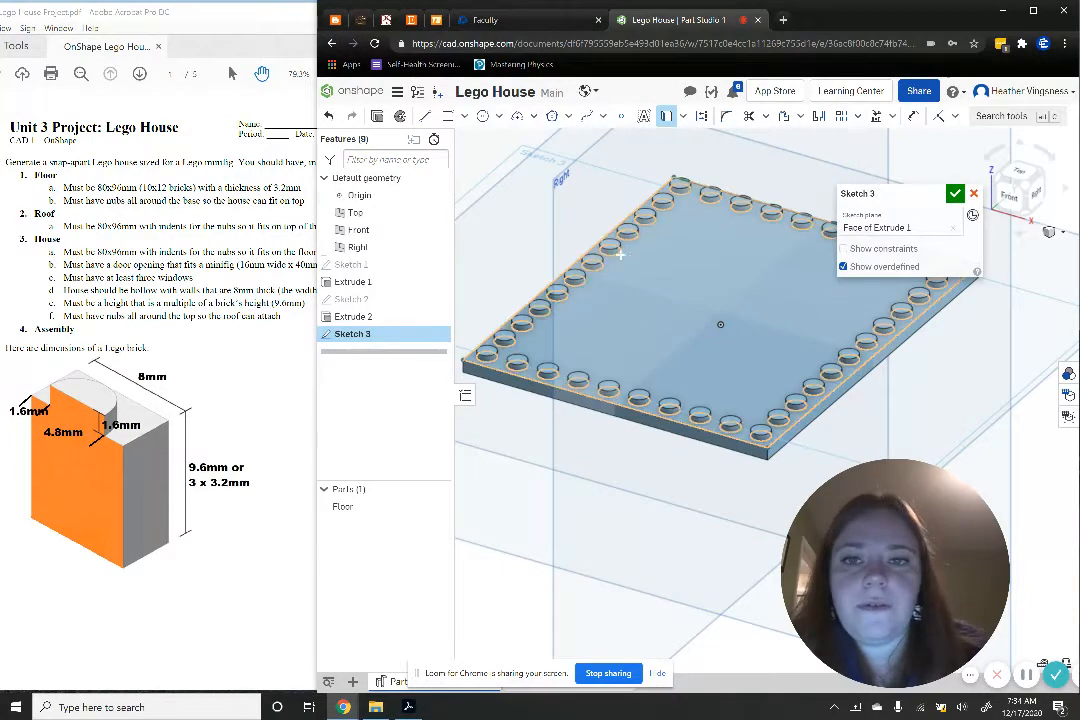
Extrude the projected sketch 1.6 mm as a new part on top of the floor
{"action": "left_click", "coordinate": [381, 119]}
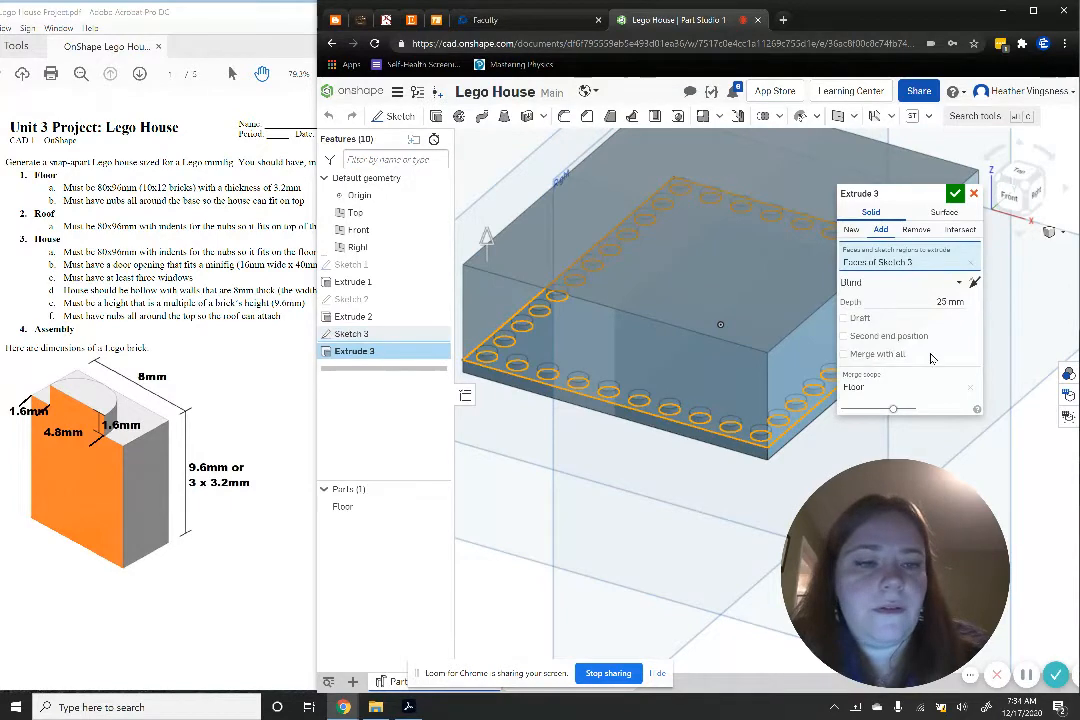
{"action": "left_click", "coordinate": [936, 300]}
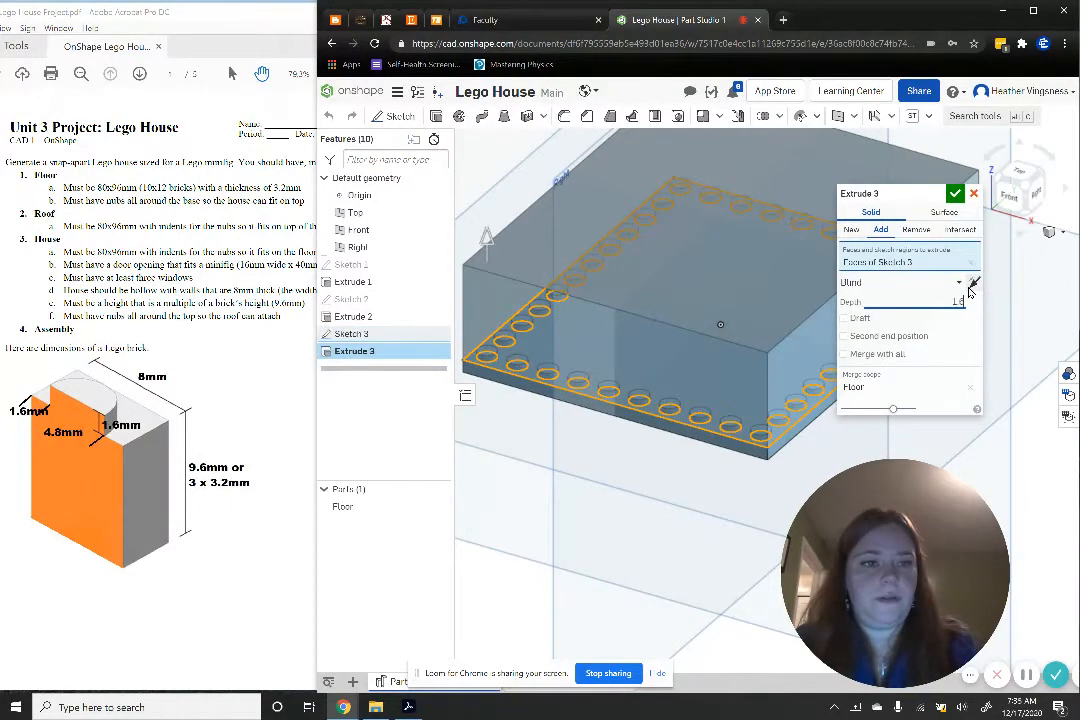
{"action": "left_click", "coordinate": [851, 230]}
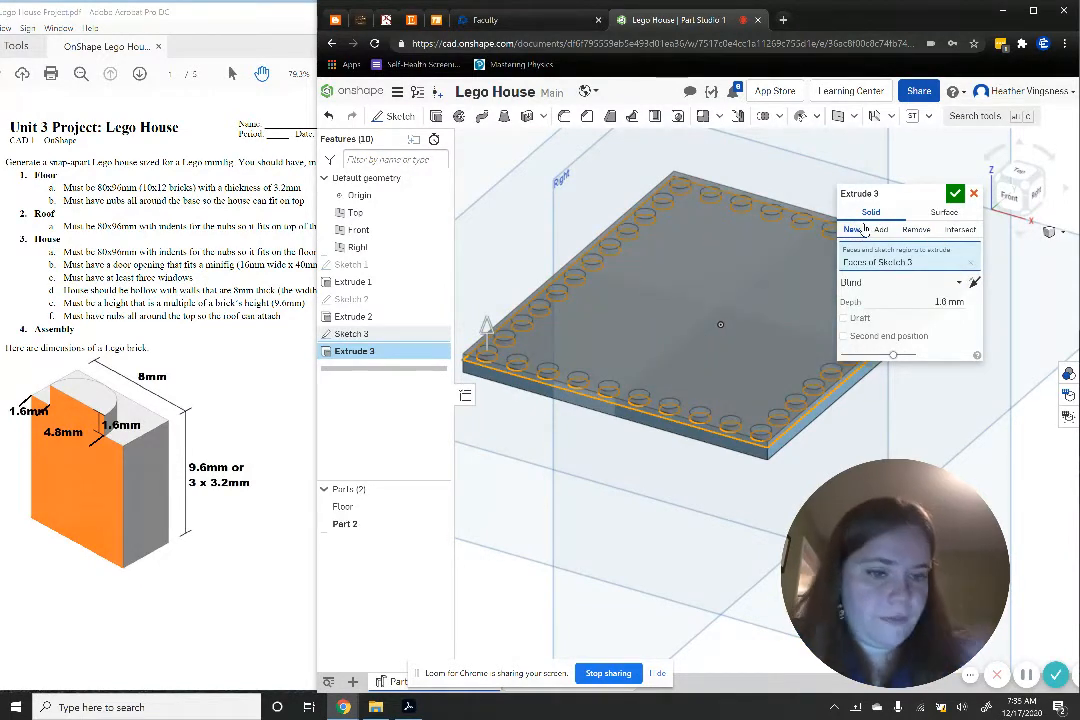
{"action": "left_click", "coordinate": [955, 194]}
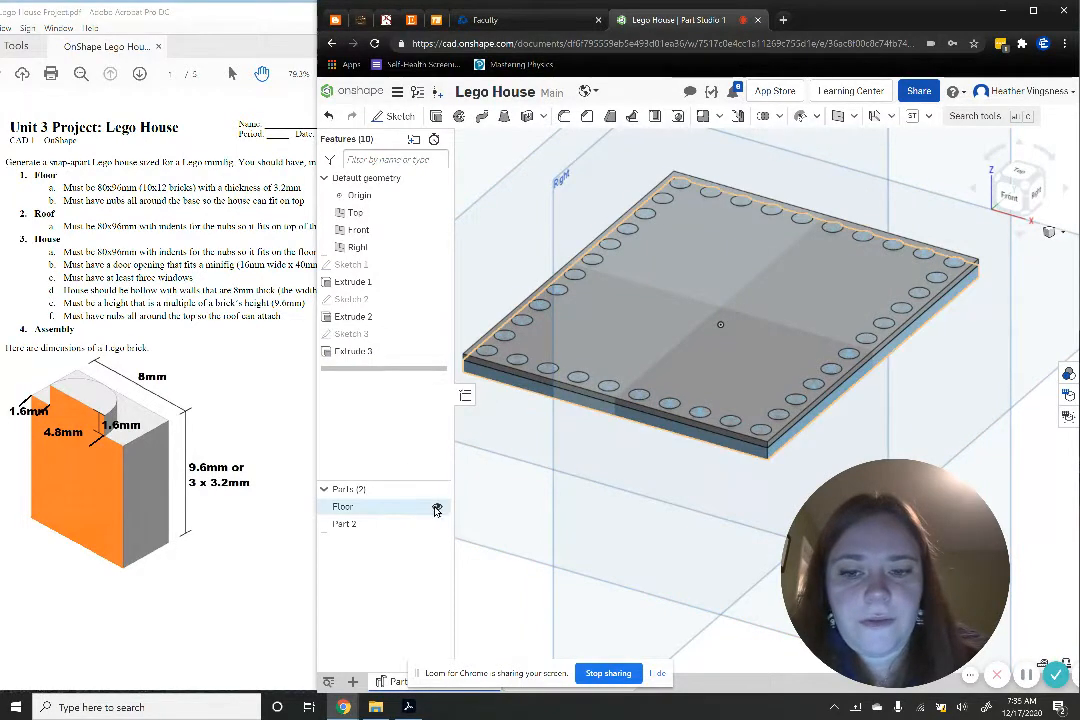
Hide the Floor part, inspect the new part for nub indents, and show the floor again
{"action": "left_click", "coordinate": [437, 507]}
{"action": "left_click", "coordinate": [1022, 216]}
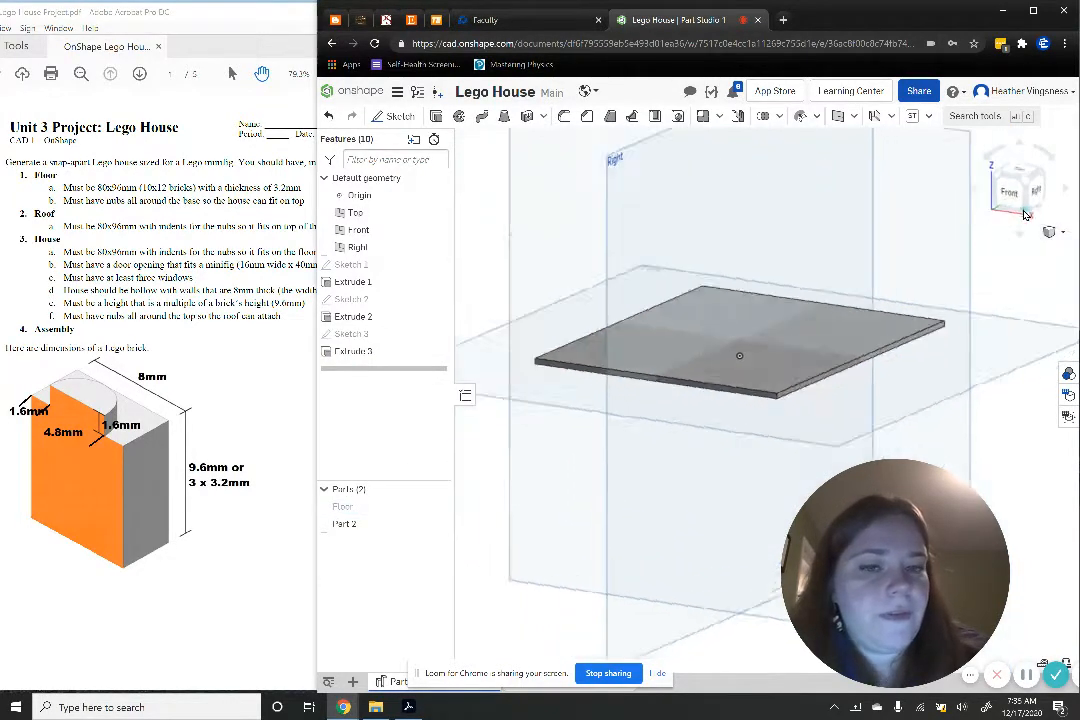
{"action": "left_click", "coordinate": [1030, 185]}
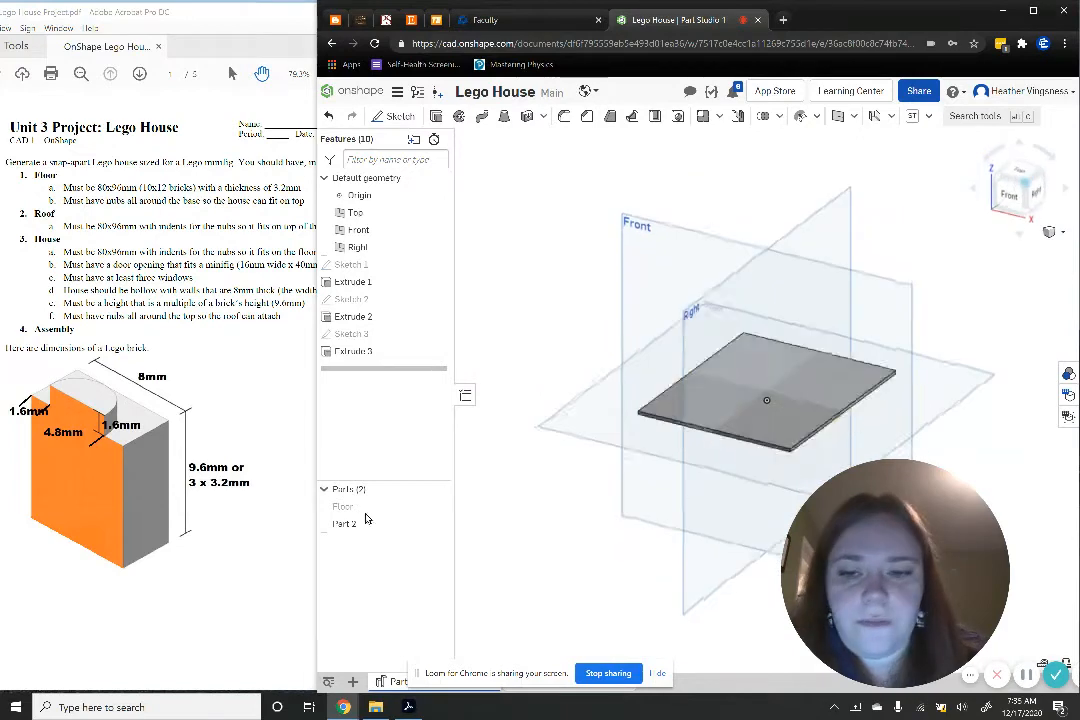
{"action": "left_click", "coordinate": [437, 507]}
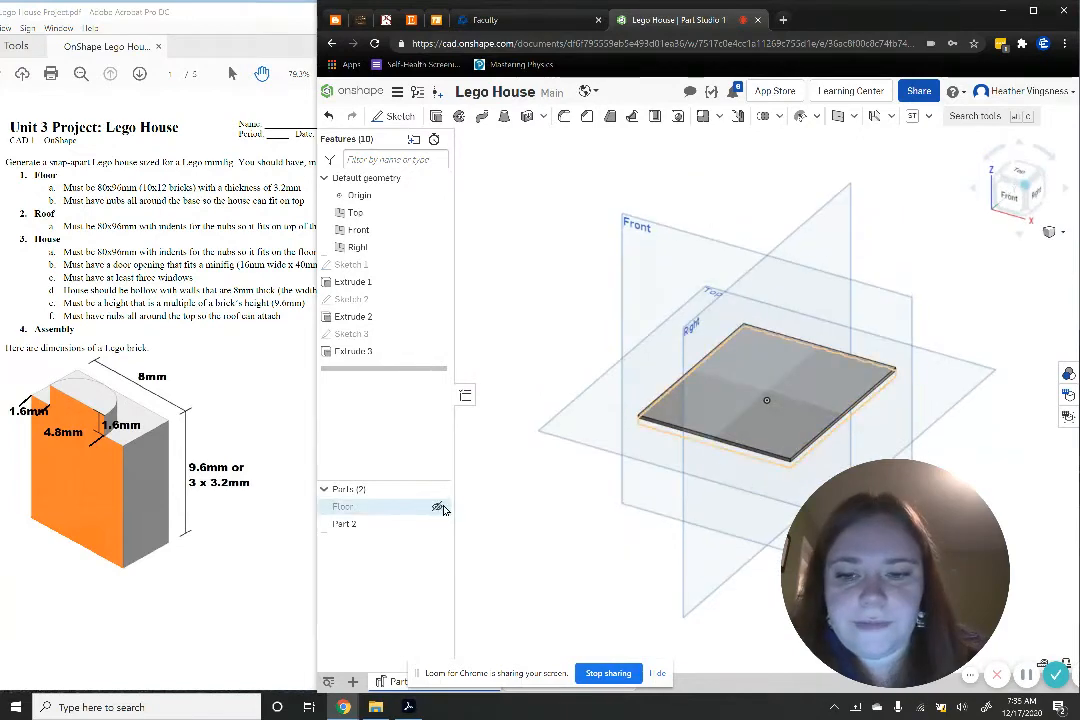
Redefine the new part's extrude to use only the region around the nub circles, and check the holes with the floor hidden
{"action": "double_click", "coordinate": [430, 352]}
{"action": "scroll", "coordinate": [694, 310], "scroll_direction": "up", "scroll_amount": 4}
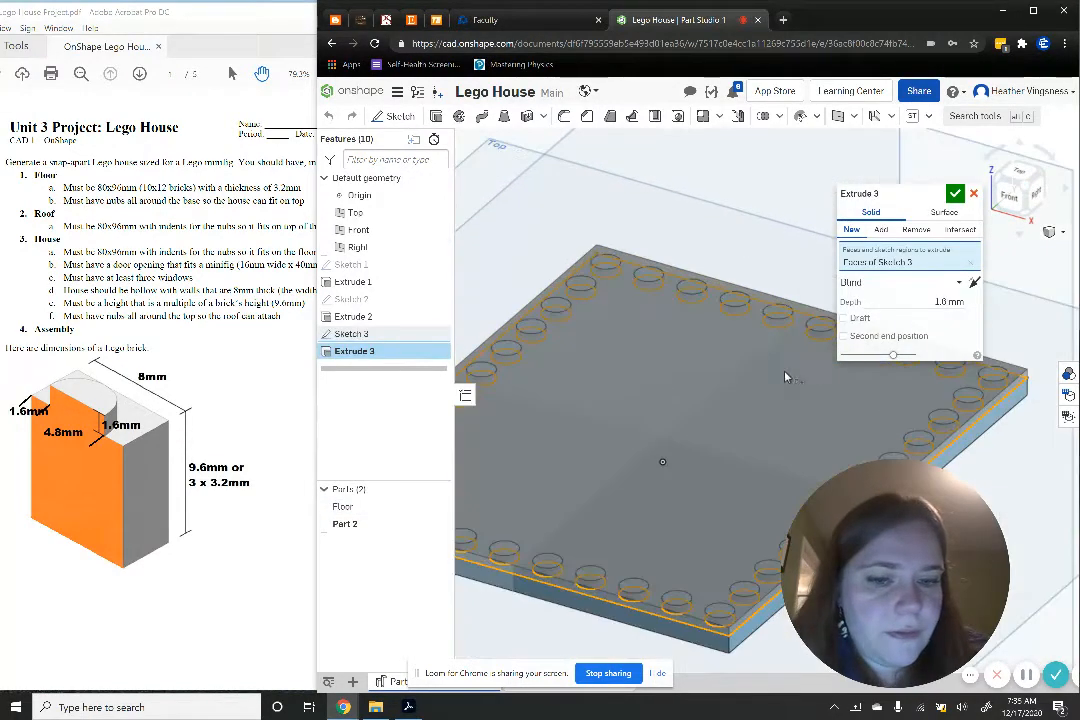
{"action": "scroll", "coordinate": [662, 312], "scroll_direction": "down", "scroll_amount": 2}
{"action": "left_click", "coordinate": [970, 264]}
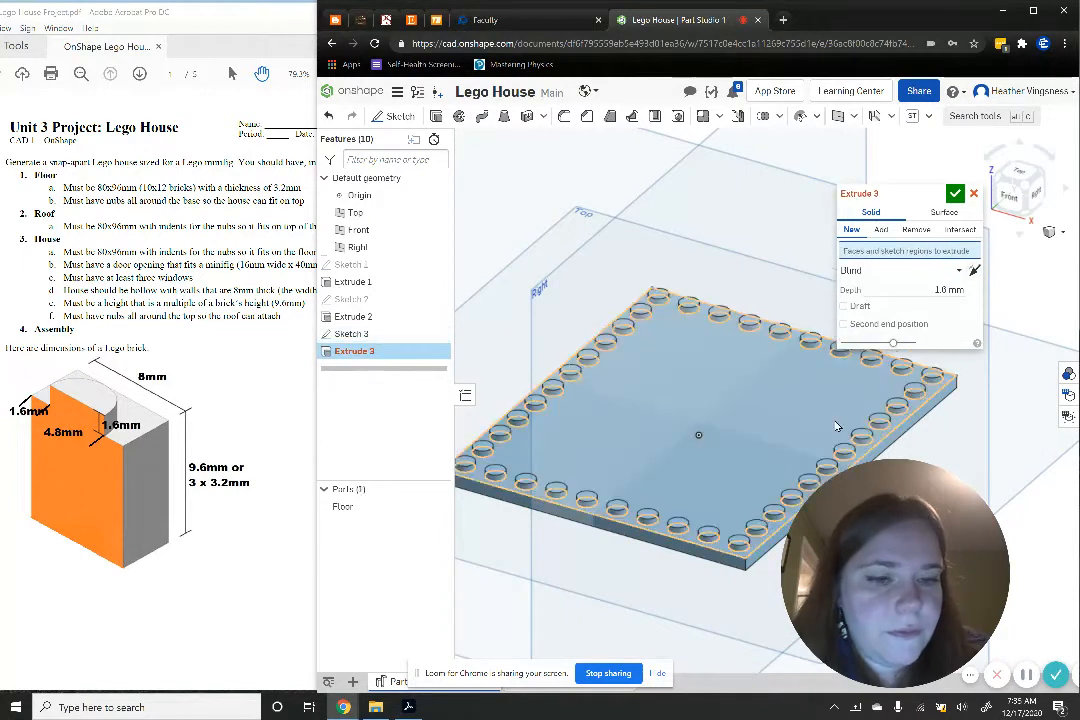
{"action": "left_click", "coordinate": [729, 425]}
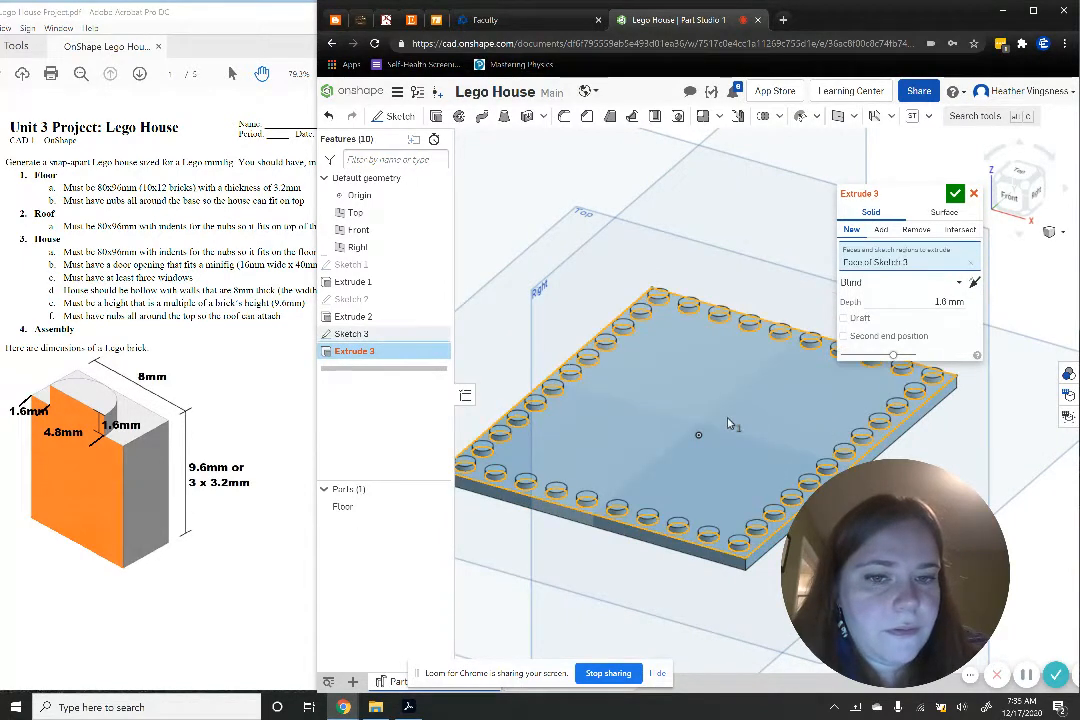
{"action": "left_click", "coordinate": [955, 194]}
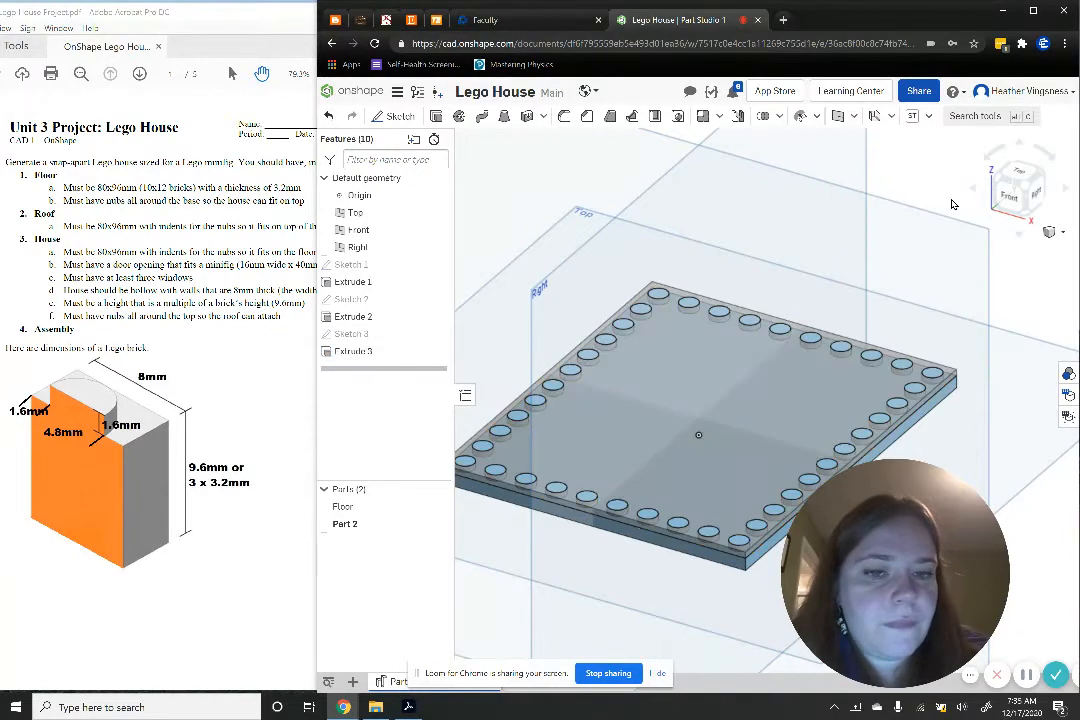
{"action": "left_click", "coordinate": [438, 508]}
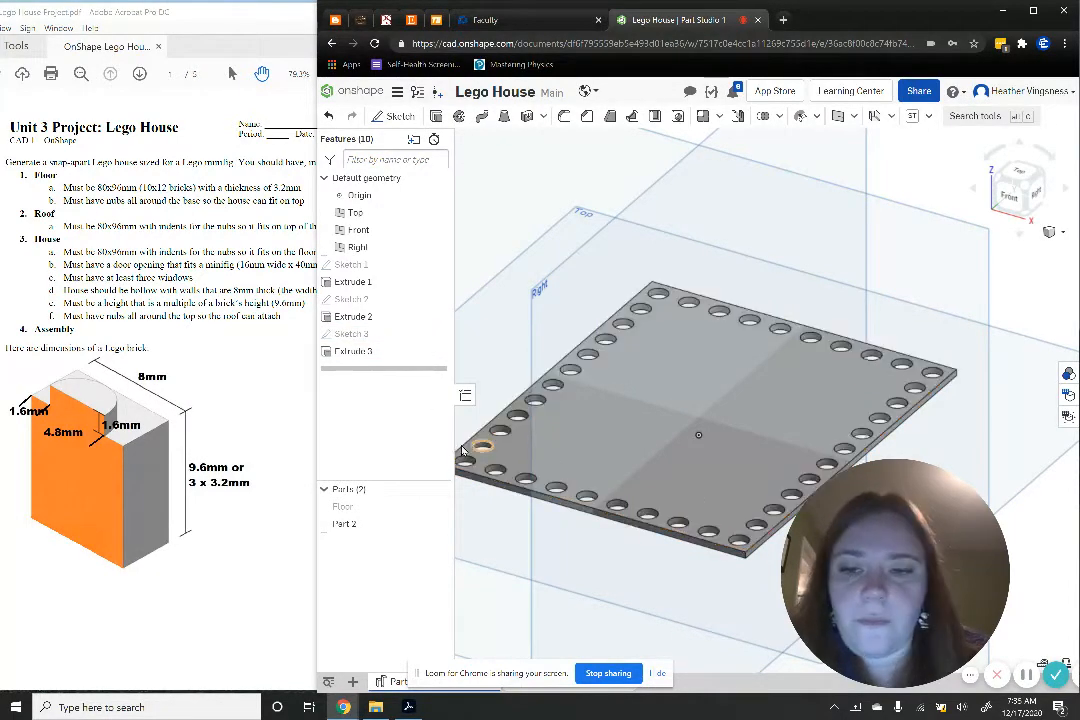
{"action": "left_click", "coordinate": [436, 506]}
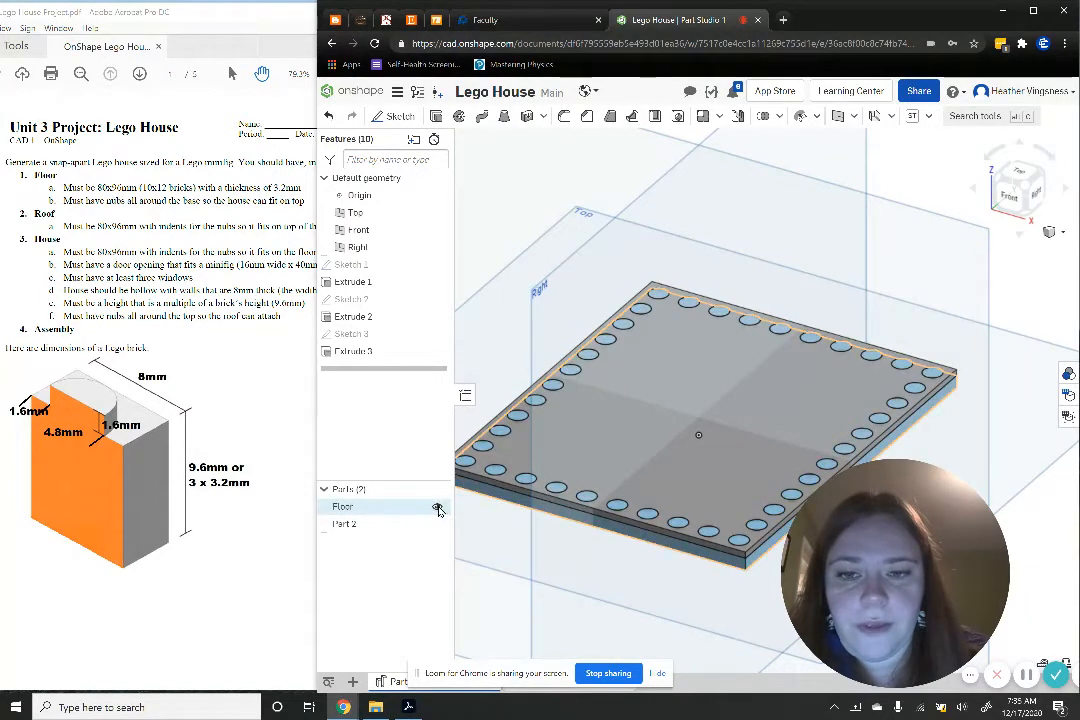
Edit the projected sketch and draw a center-point rectangle of about 53 x 66 mm from the origin, inside the nub border
{"action": "double_click", "coordinate": [390, 336]}
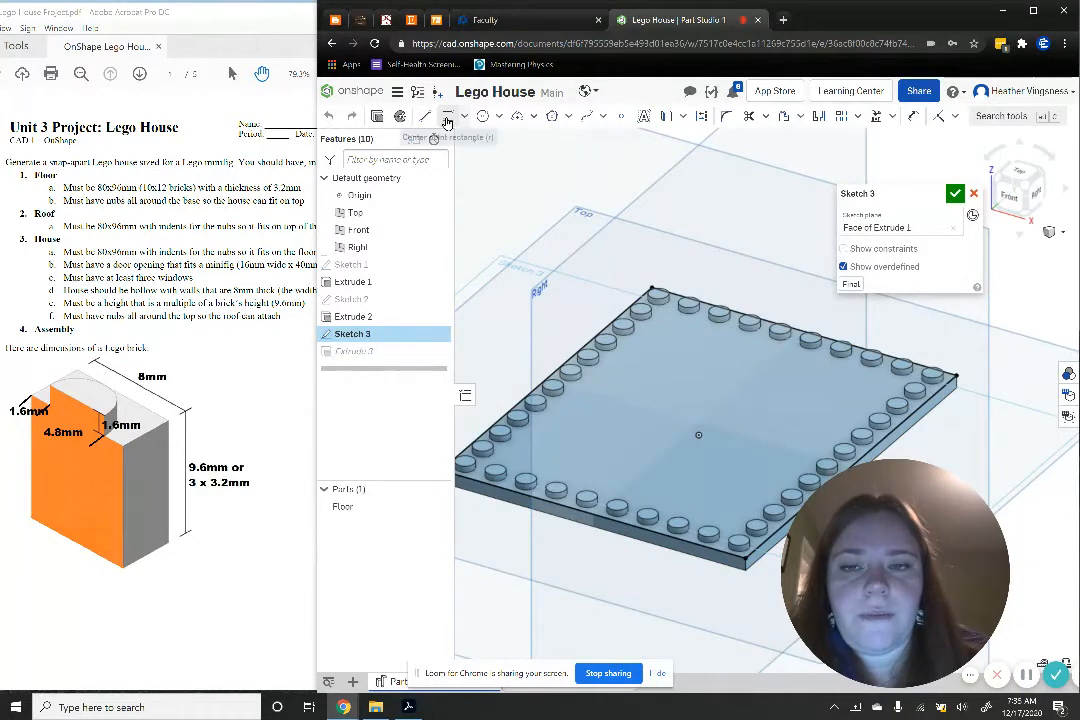
{"action": "left_click", "coordinate": [448, 117]}
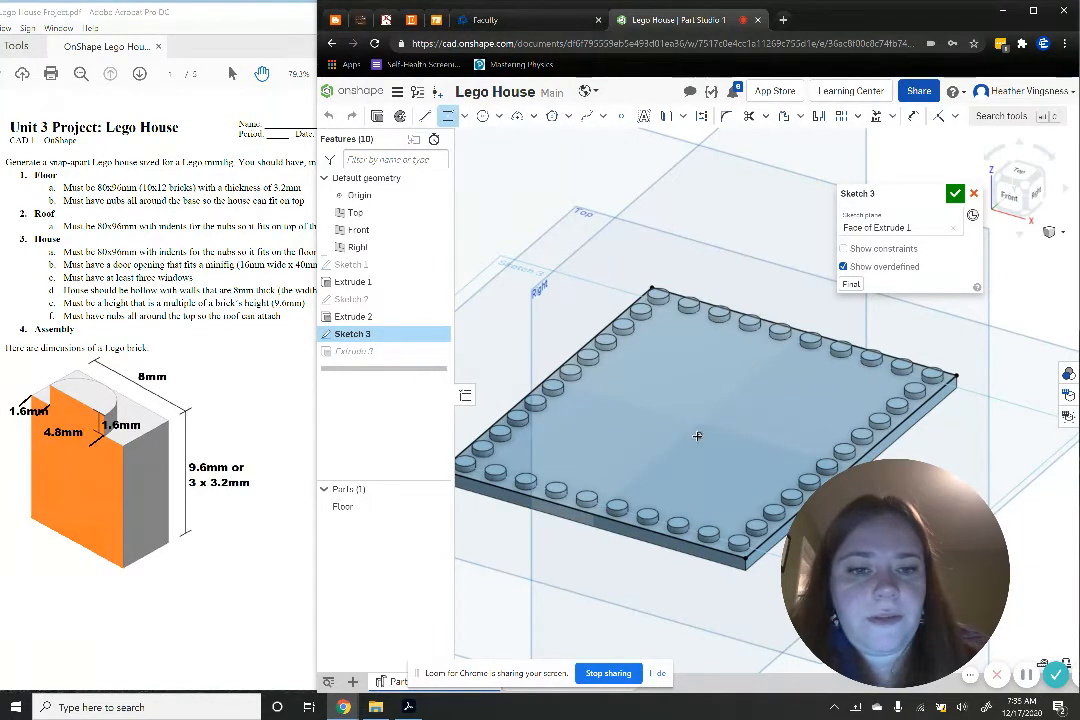
{"action": "left_click", "coordinate": [697, 436]}
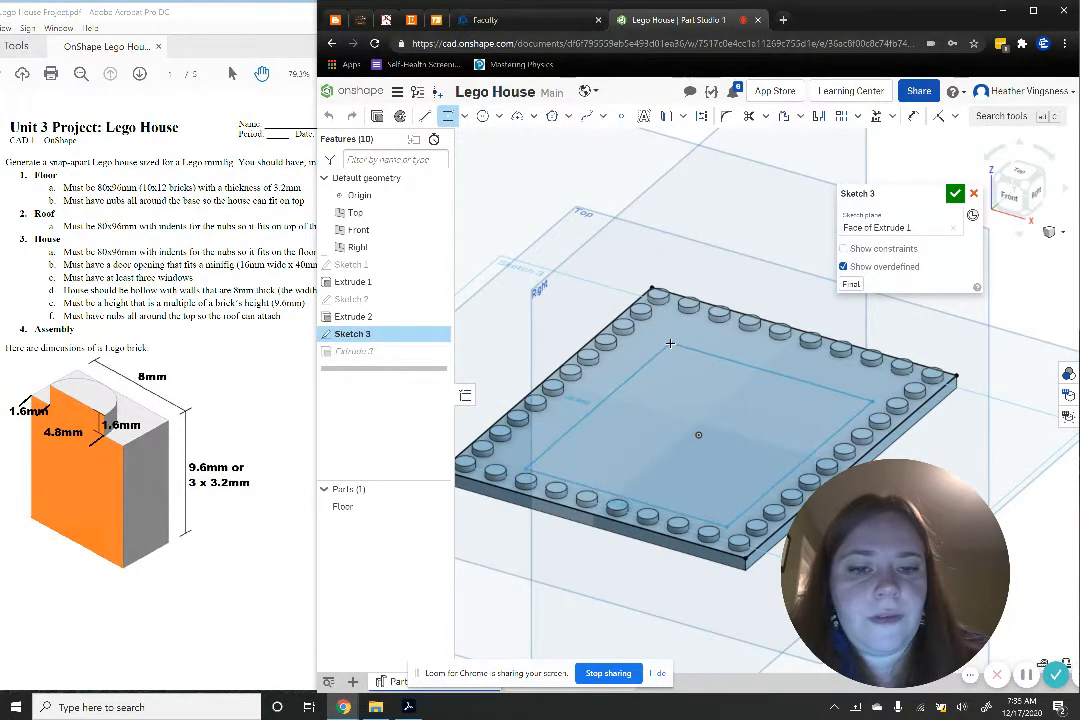
{"action": "left_click", "coordinate": [670, 343]}
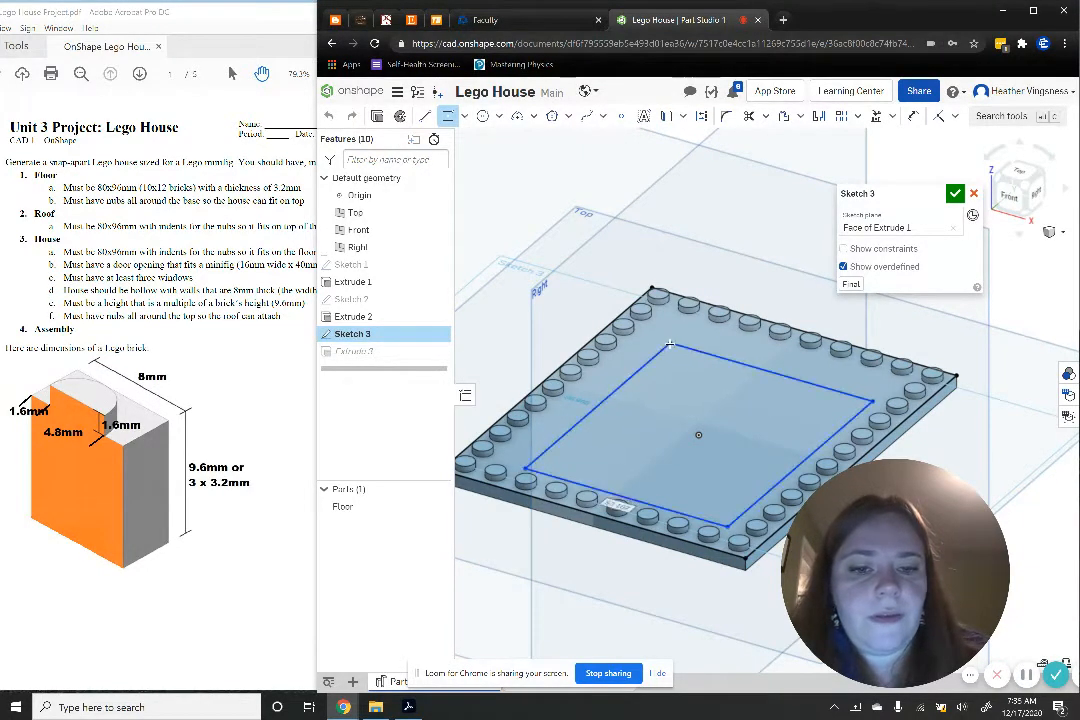
Dimension the rectangle 8 mm from the plate's back edge and 8 mm from its right edge
{"action": "left_click", "coordinate": [785, 117]}
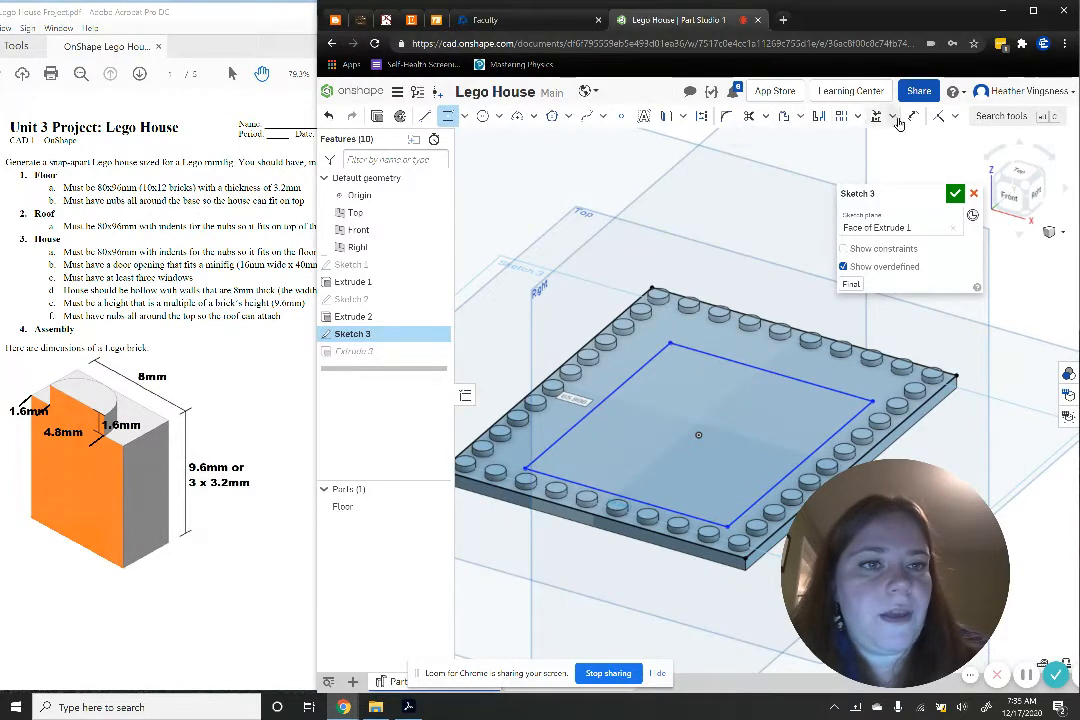
{"action": "left_click", "coordinate": [779, 325]}
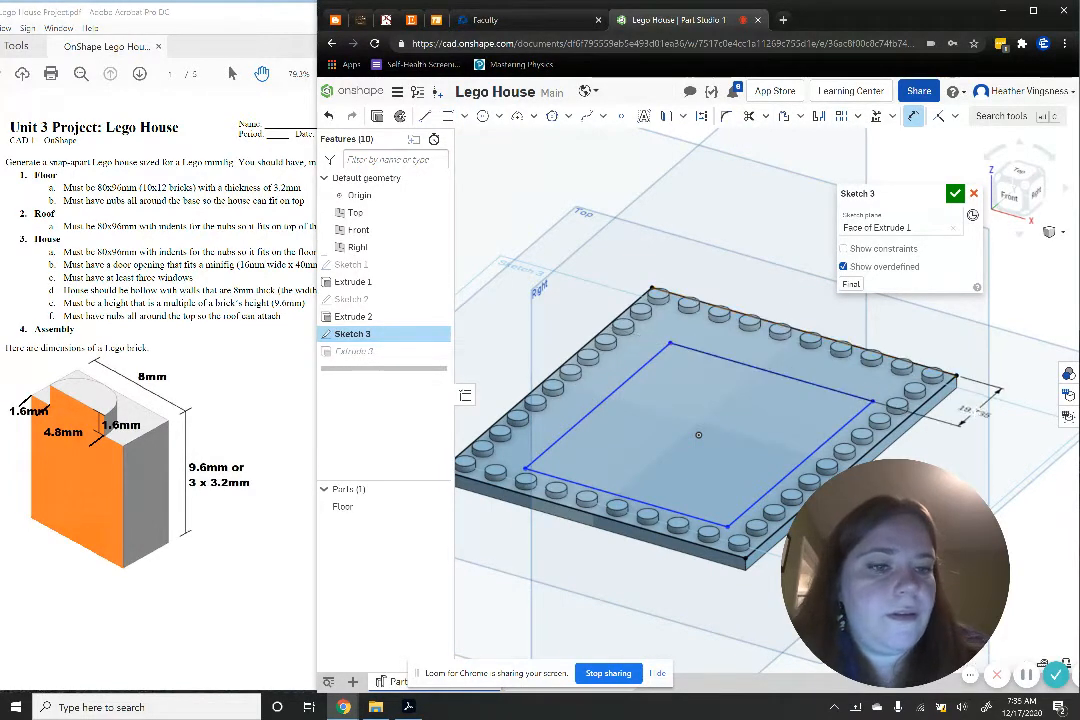
{"action": "left_click", "coordinate": [962, 415]}
{"action": "type", "text": "8"}
{"action": "key", "text": "Return"}
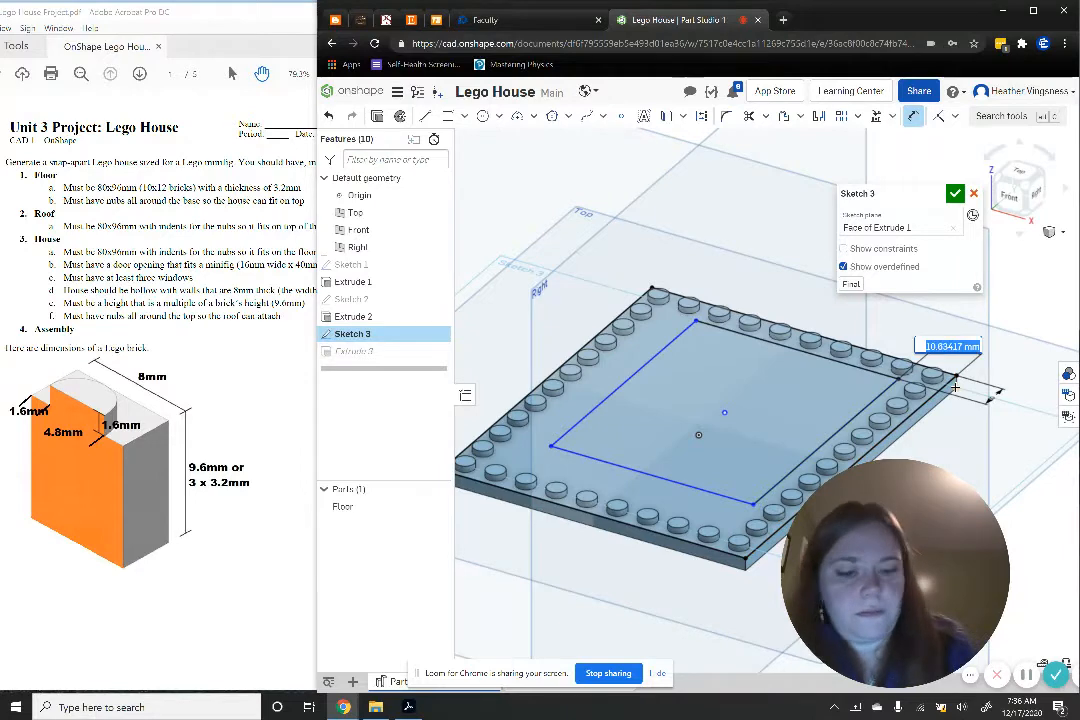
{"action": "type", "text": "8"}
{"action": "key", "text": "Return"}
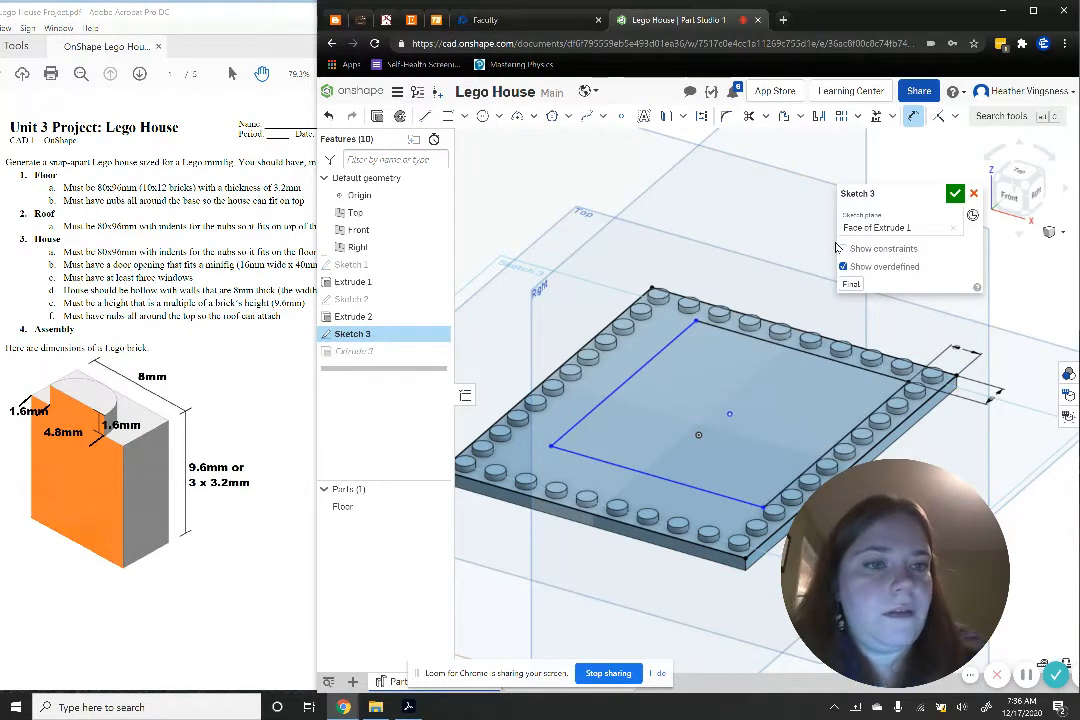
Dimension the rectangle 8 mm from the plate's left and front edges and finish the sketch
{"action": "left_click", "coordinate": [607, 328]}
{"action": "left_click", "coordinate": [737, 275]}
{"action": "type", "text": "8"}
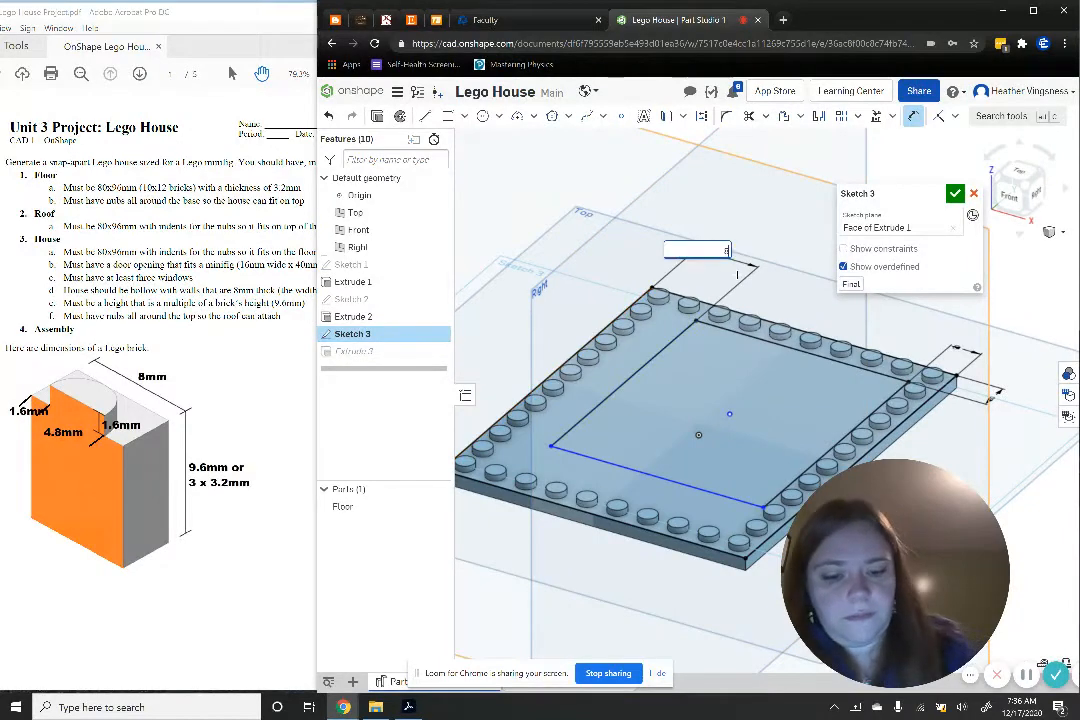
{"action": "key", "text": "Return"}
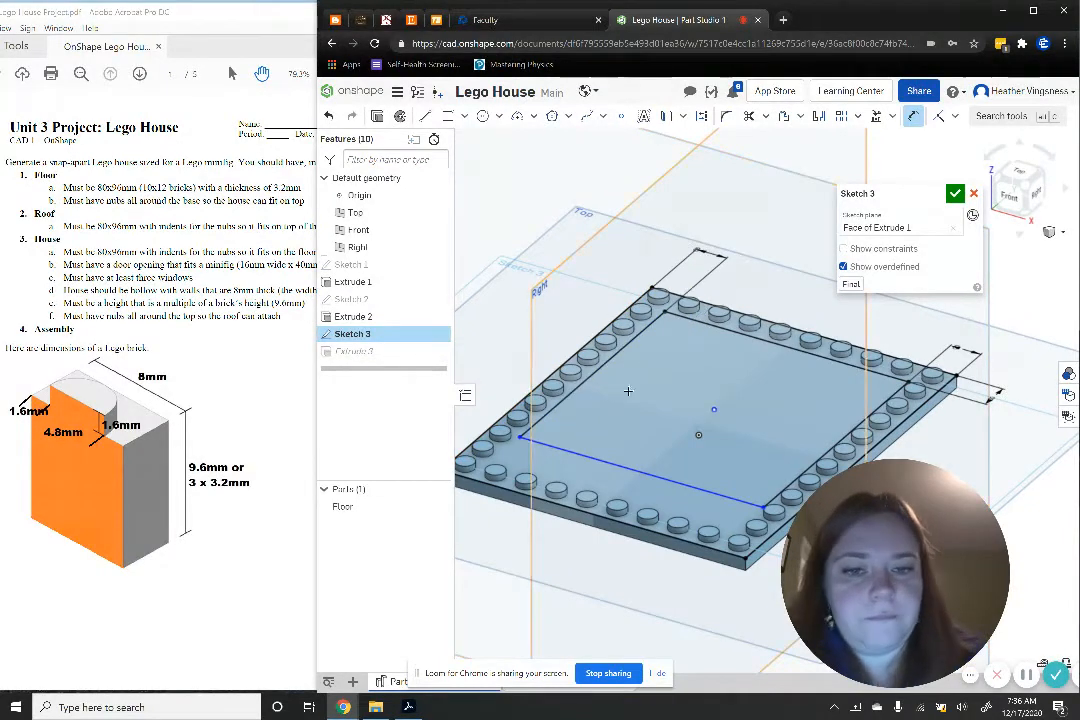
{"action": "left_click", "coordinate": [607, 462]}
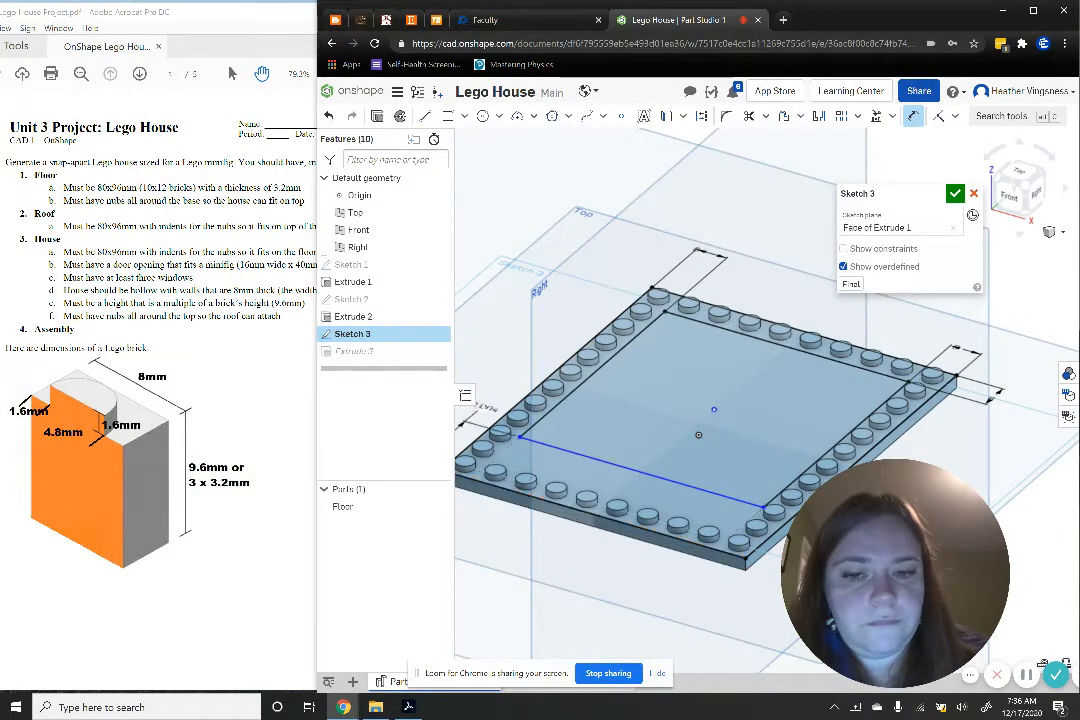
{"action": "left_click", "coordinate": [491, 414]}
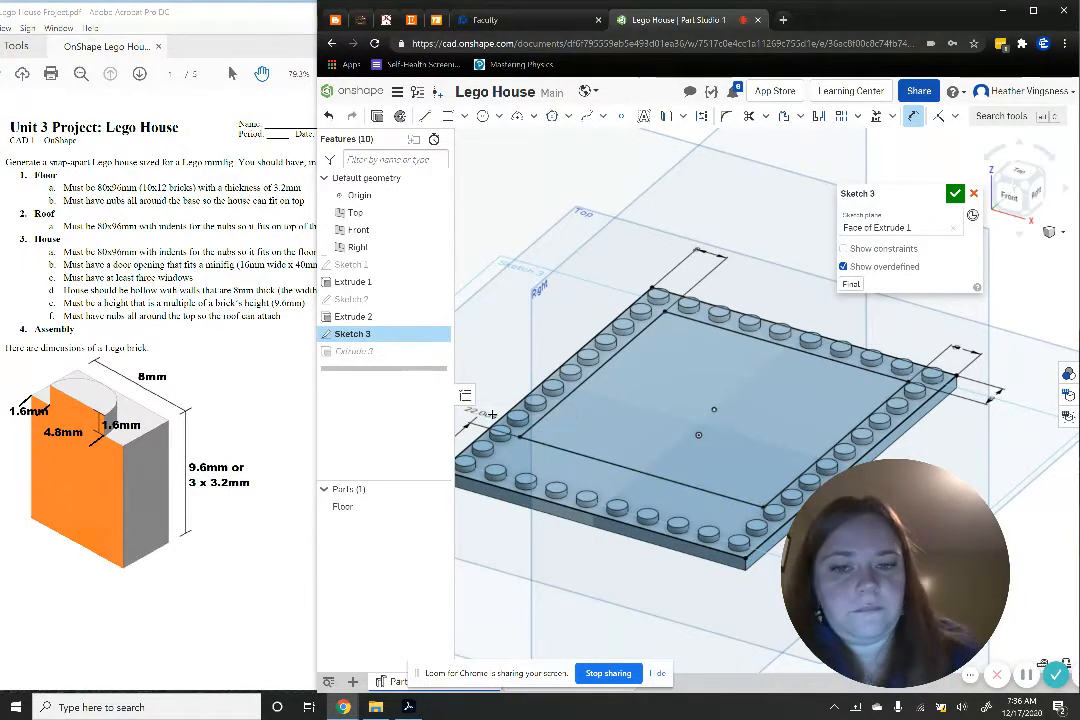
{"action": "type", "text": "8"}
{"action": "key", "text": "Return"}
{"action": "left_click", "coordinate": [955, 193]}
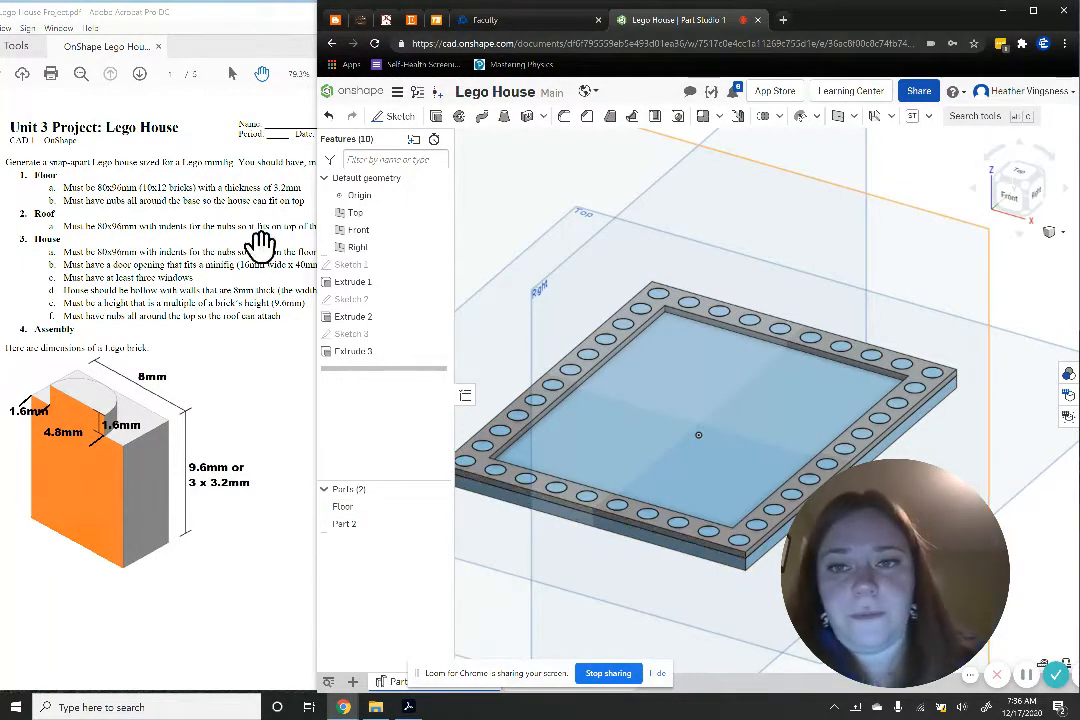
Sketch a center-point rectangle on the wall frame's top face, from the frame's center to its inner back-left corner
{"action": "left_click", "coordinate": [398, 116]}
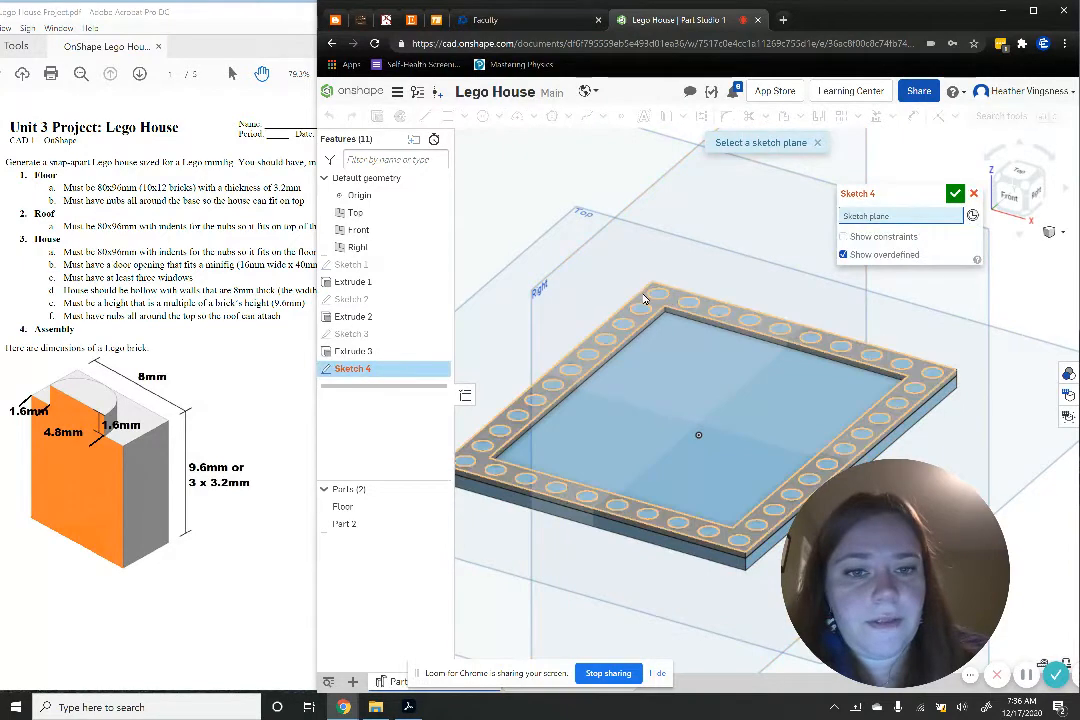
{"action": "left_click", "coordinate": [645, 298]}
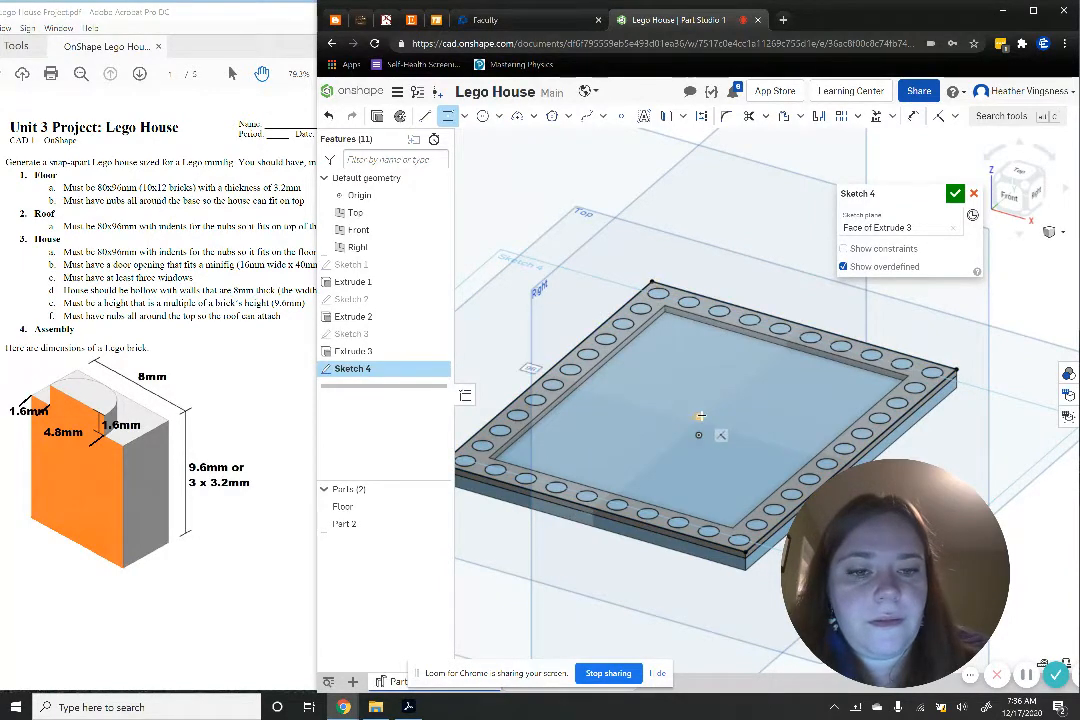
{"action": "left_click", "coordinate": [699, 415]}
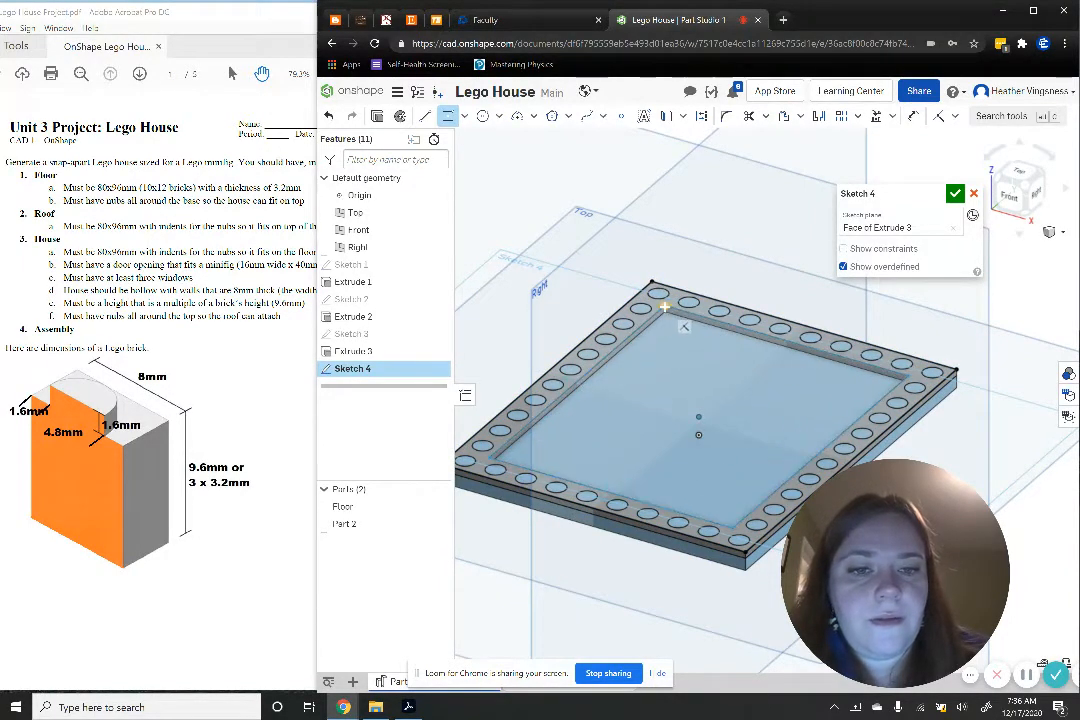
{"action": "left_click", "coordinate": [664, 307]}
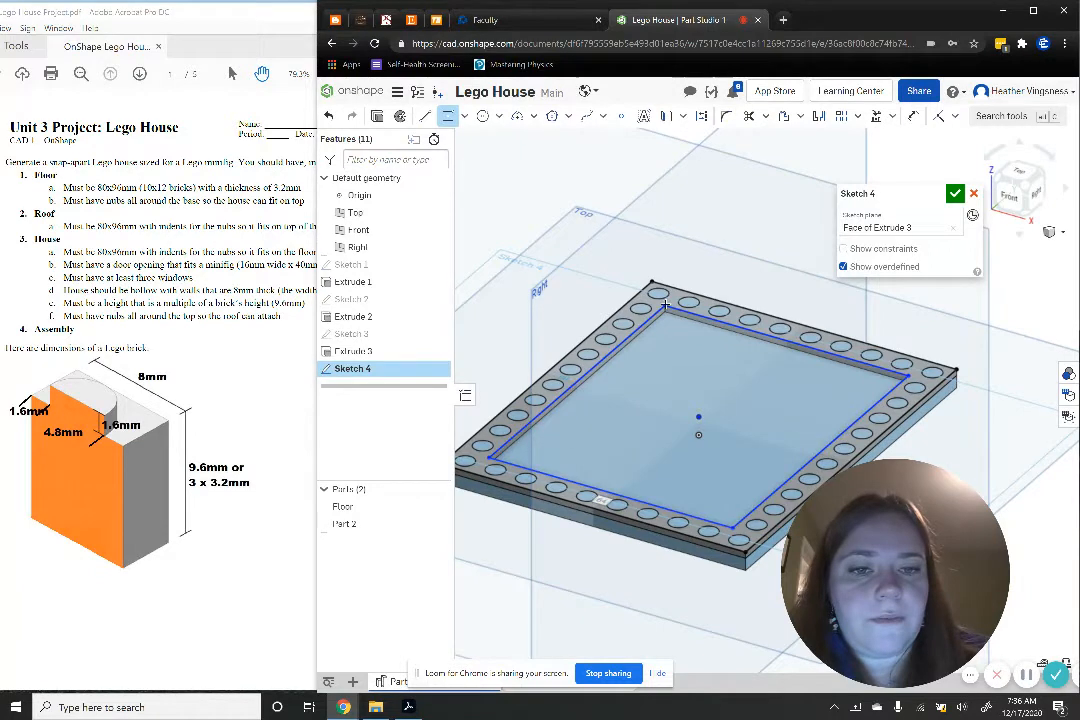
{"action": "left_click", "coordinate": [956, 194]}
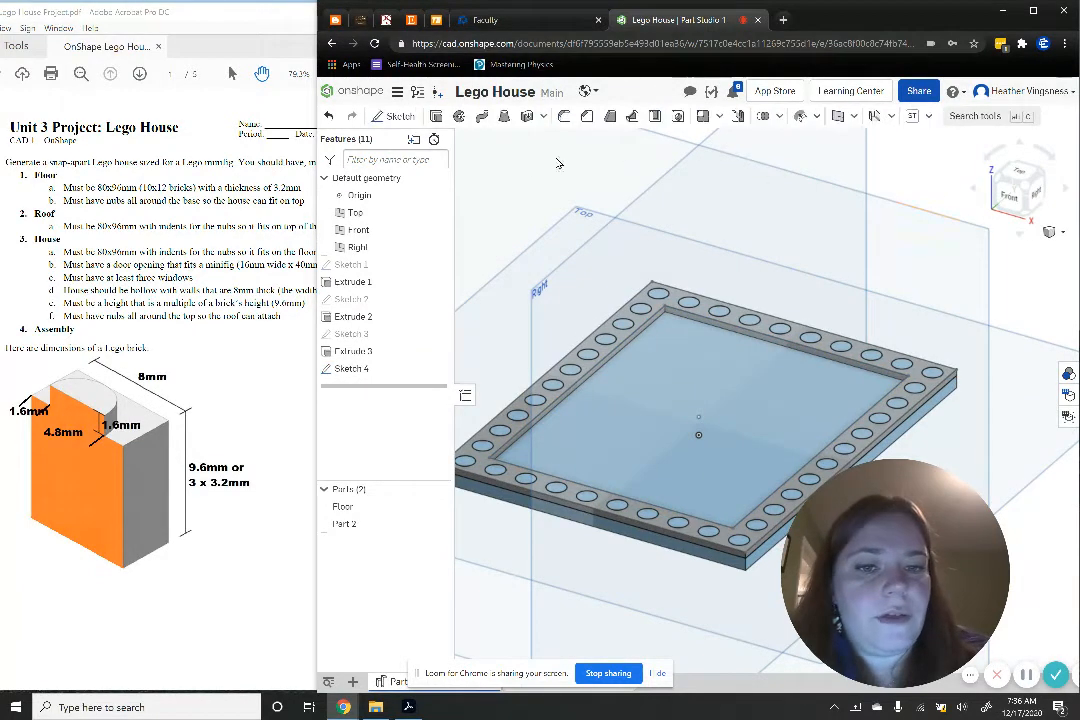
{"action": "left_click", "coordinate": [437, 117]}
{"action": "left_click", "coordinate": [672, 304]}
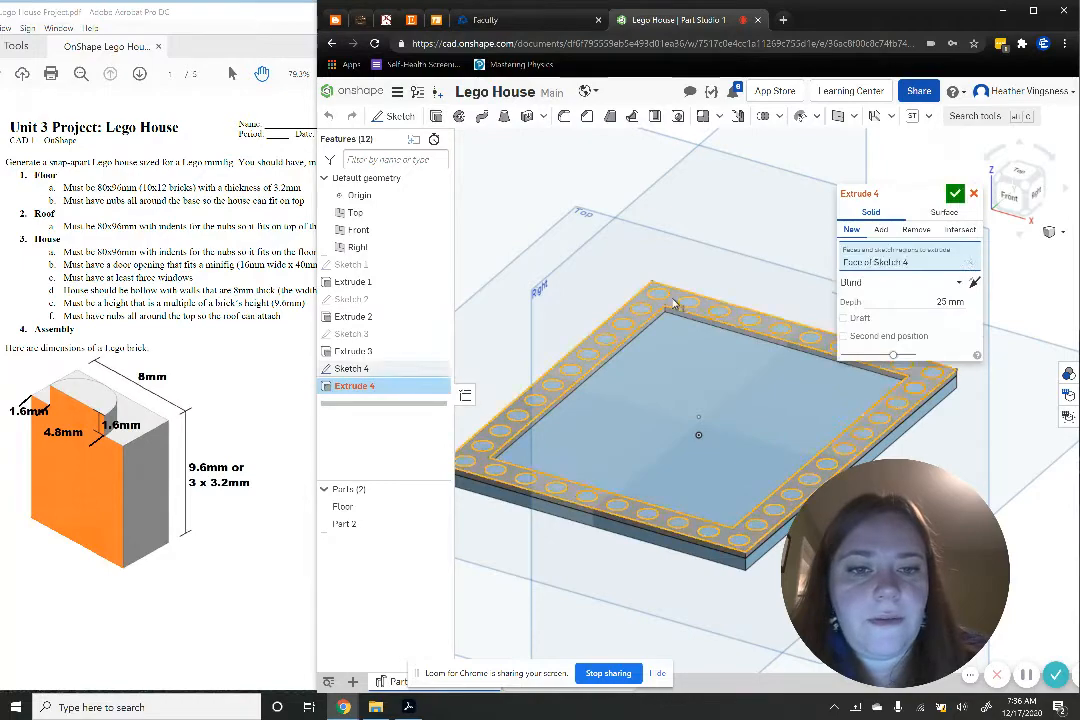
{"action": "left_click", "coordinate": [475, 457]}
{"action": "left_click", "coordinate": [505, 432]}
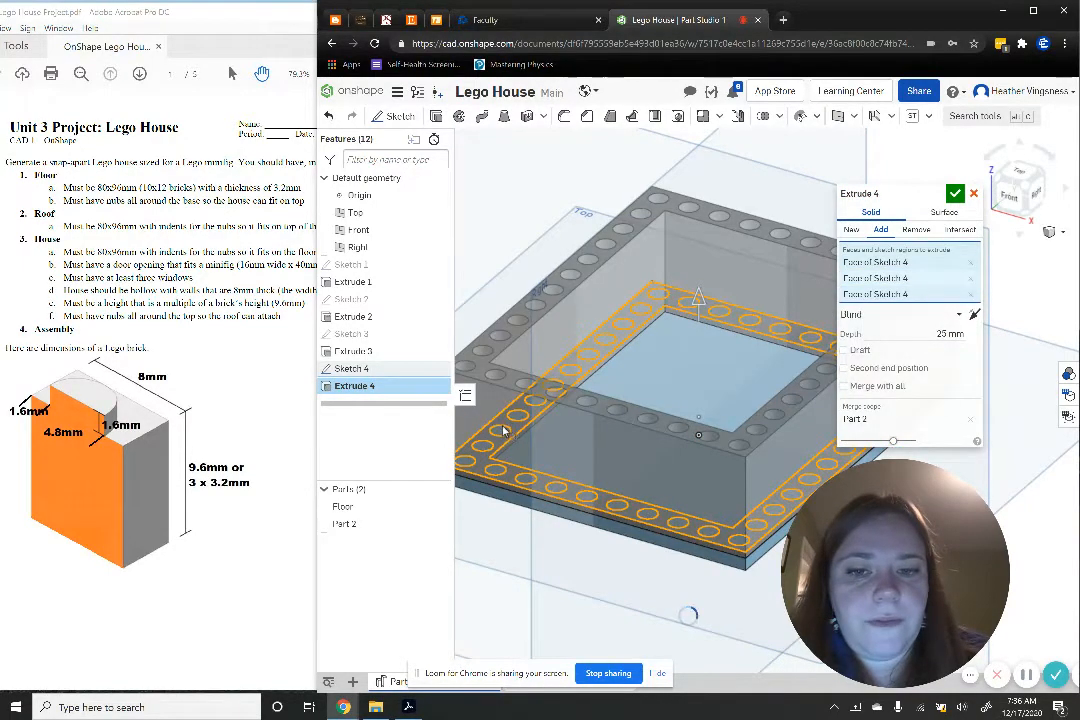
{"action": "left_click", "coordinate": [521, 420]}
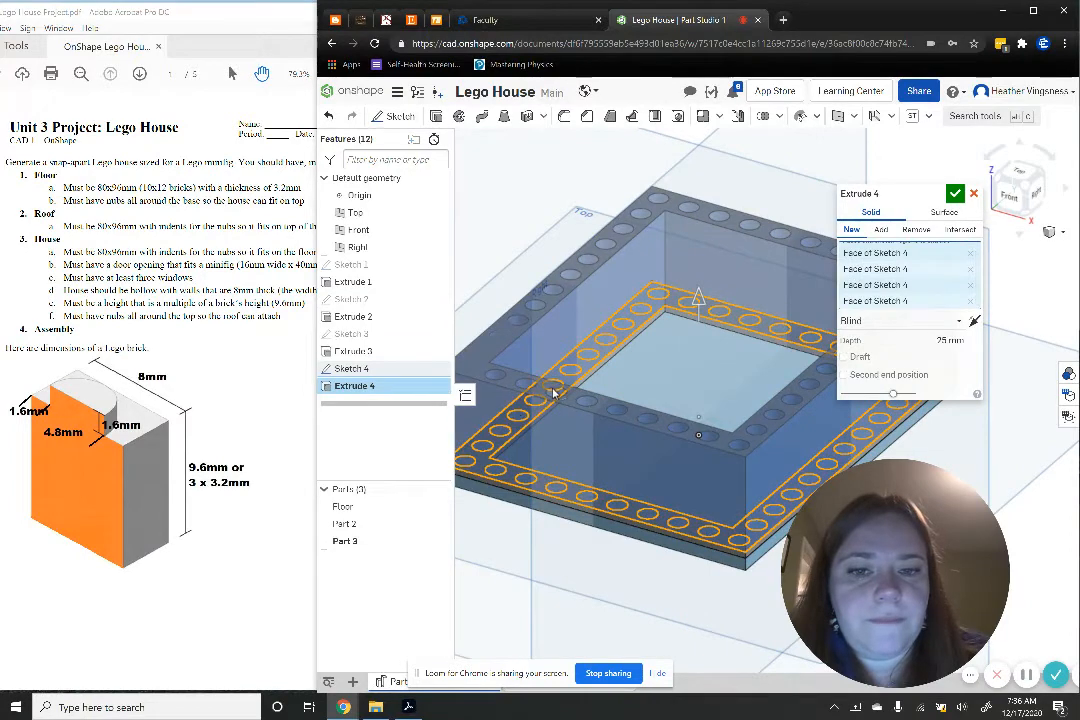
{"action": "left_click", "coordinate": [559, 389]}
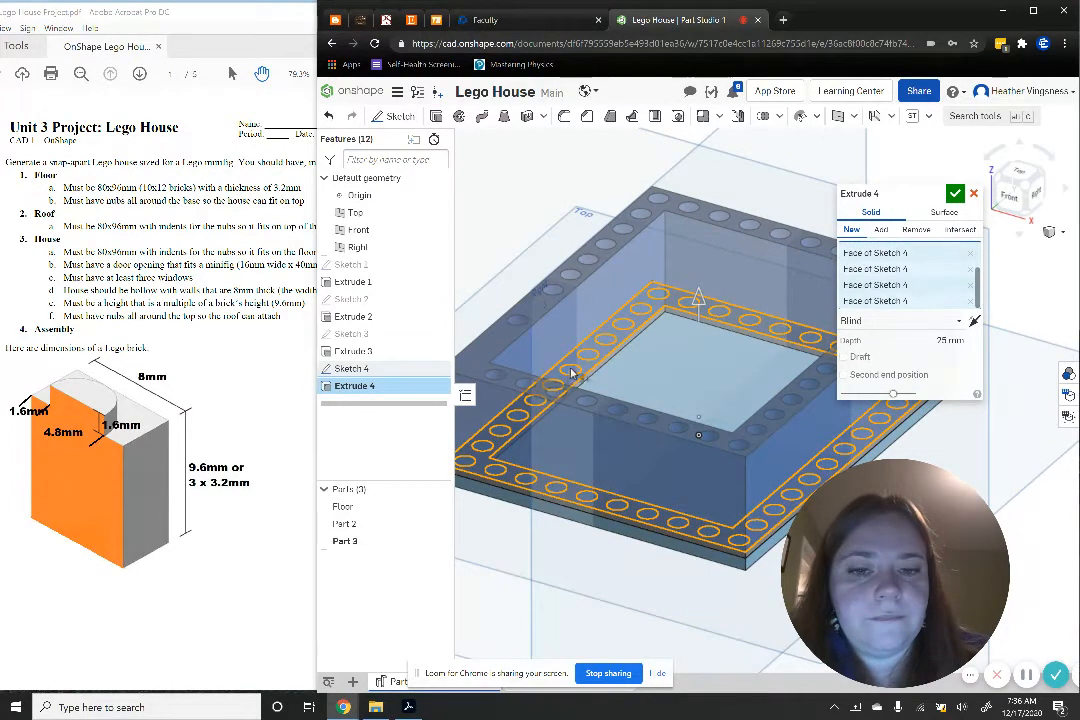
{"action": "left_click", "coordinate": [881, 230]}
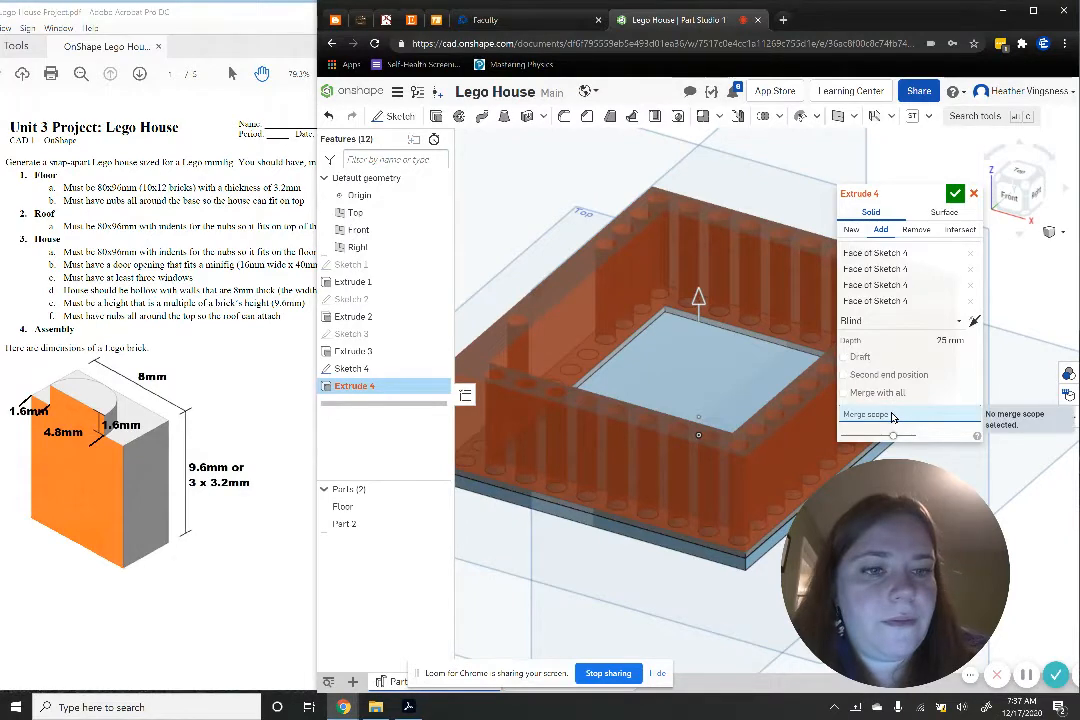
{"action": "left_click", "coordinate": [350, 524]}
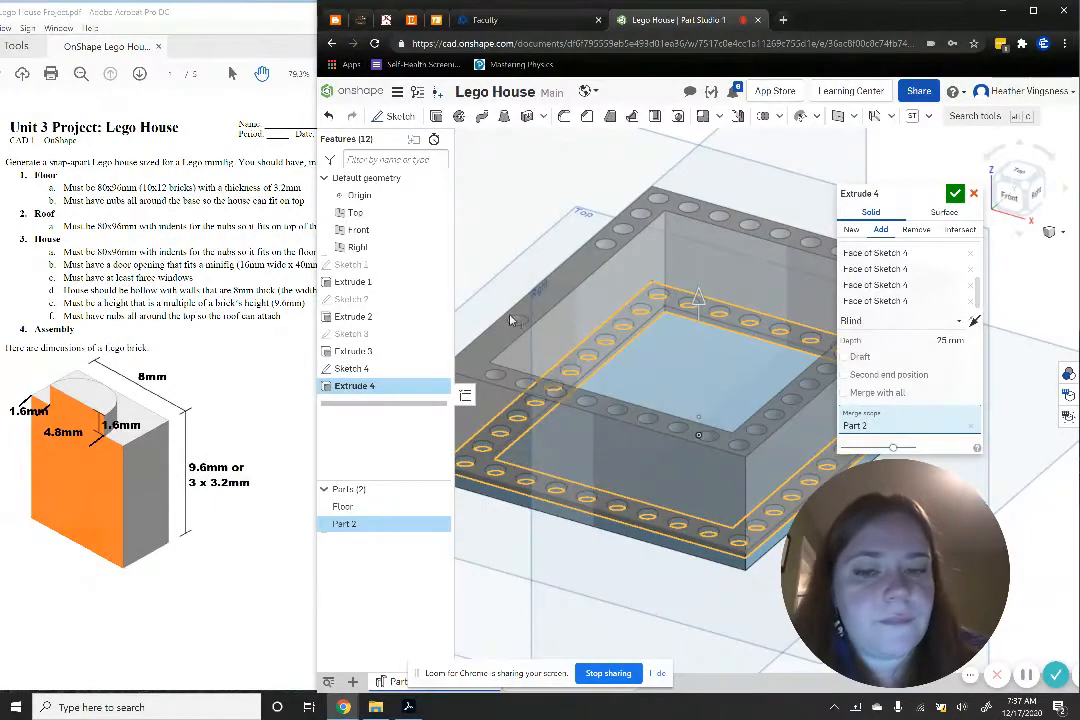
{"action": "left_click", "coordinate": [523, 424]}
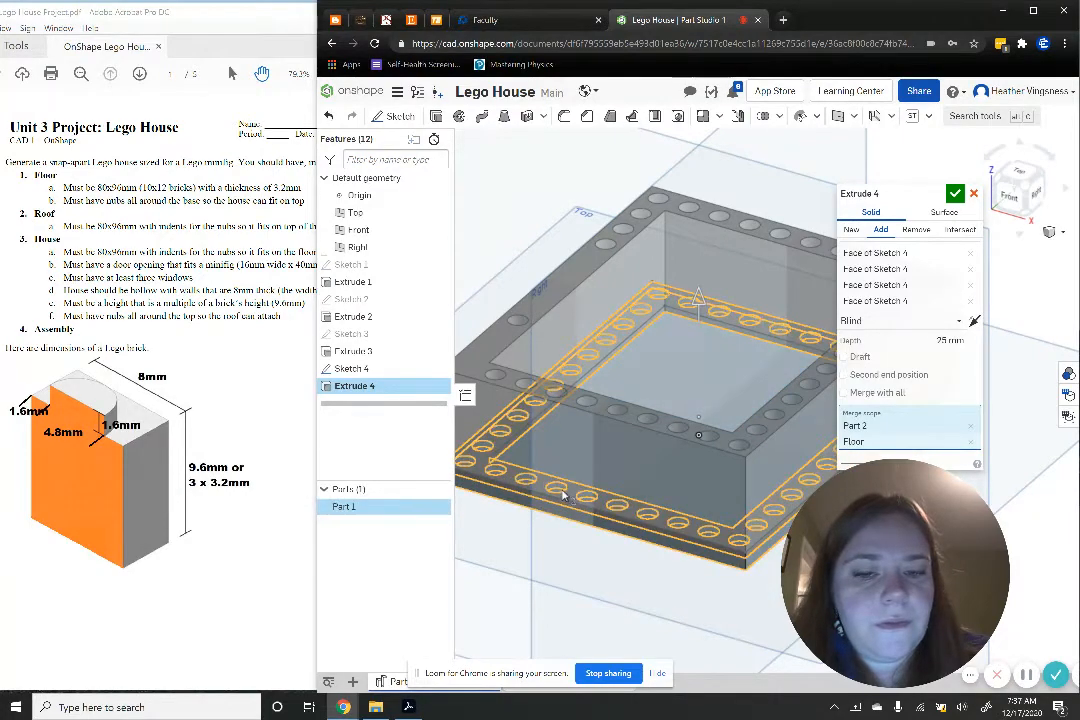
{"action": "left_click", "coordinate": [598, 506]}
{"action": "left_click", "coordinate": [617, 510]}
{"action": "left_click", "coordinate": [619, 511]}
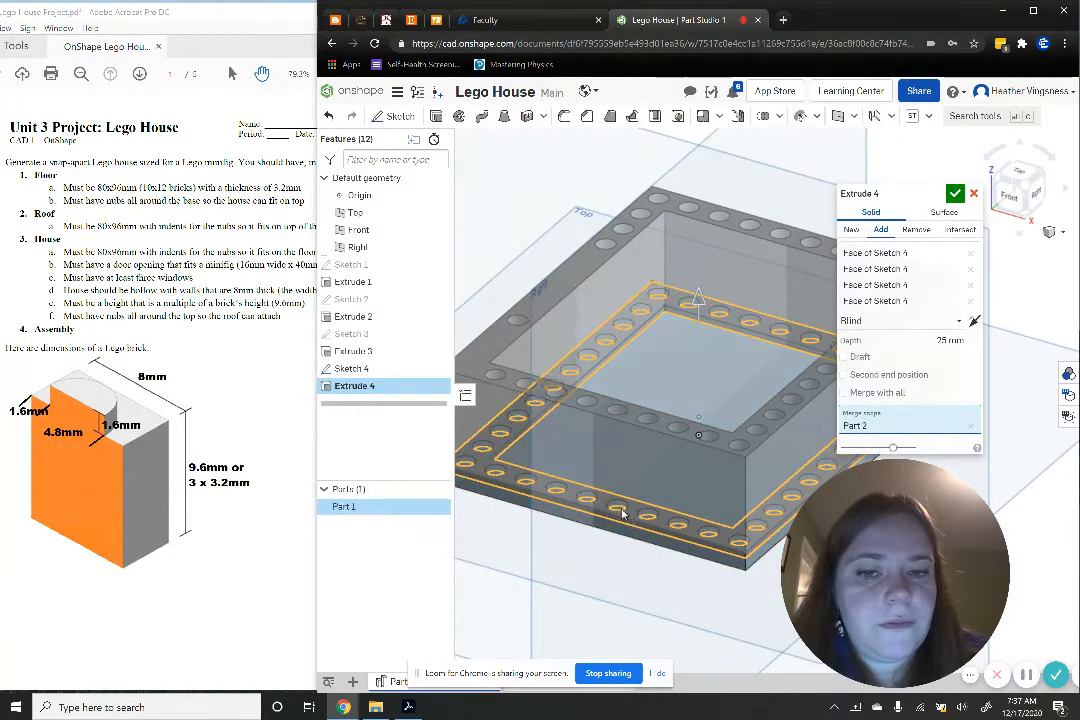
{"action": "left_click", "coordinate": [1018, 172]}
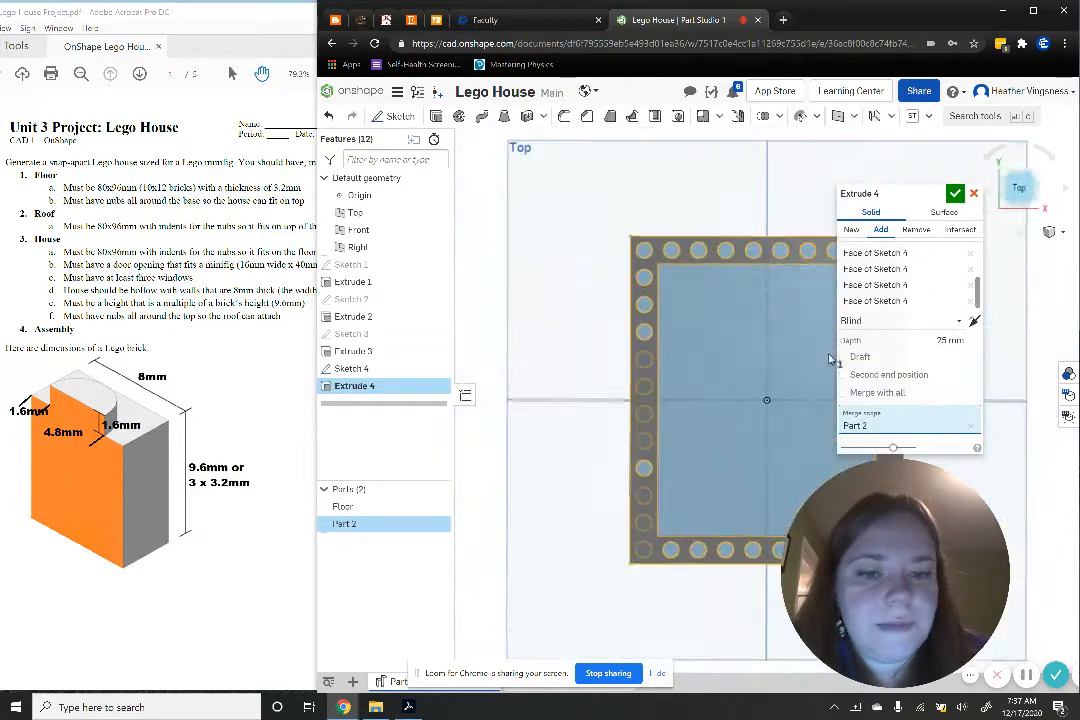
{"action": "middle_click_drag", "start_coordinate": [808, 348], "coordinate": [716, 298]}
{"action": "left_click", "coordinate": [564, 231]}
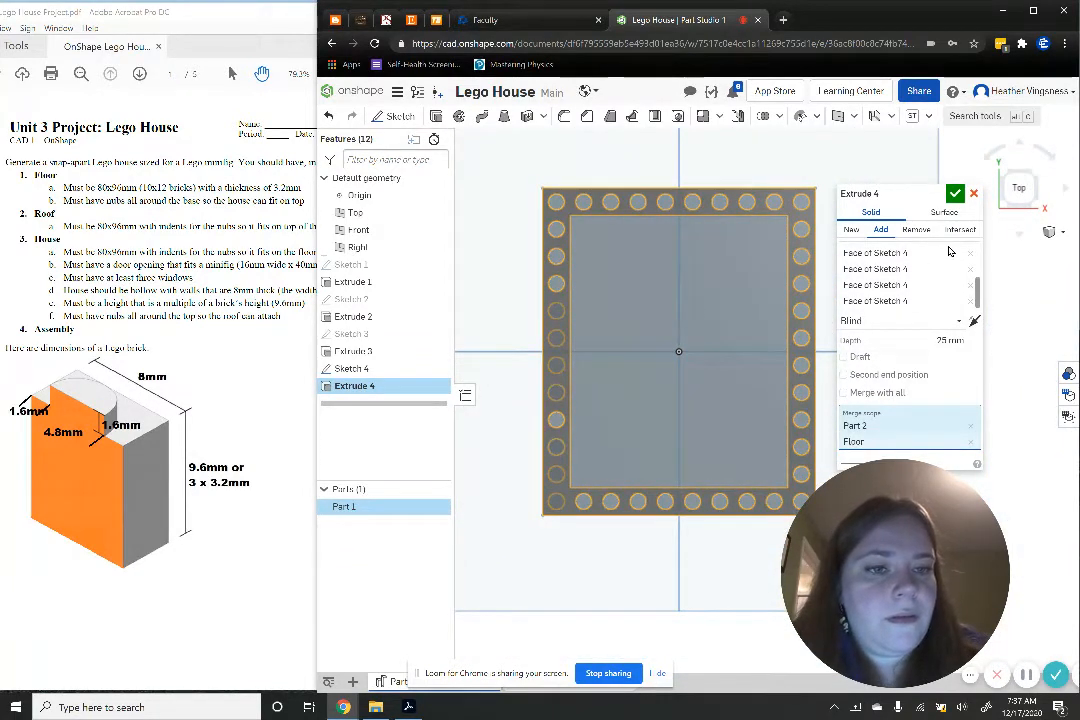
{"action": "left_click", "coordinate": [565, 220]}
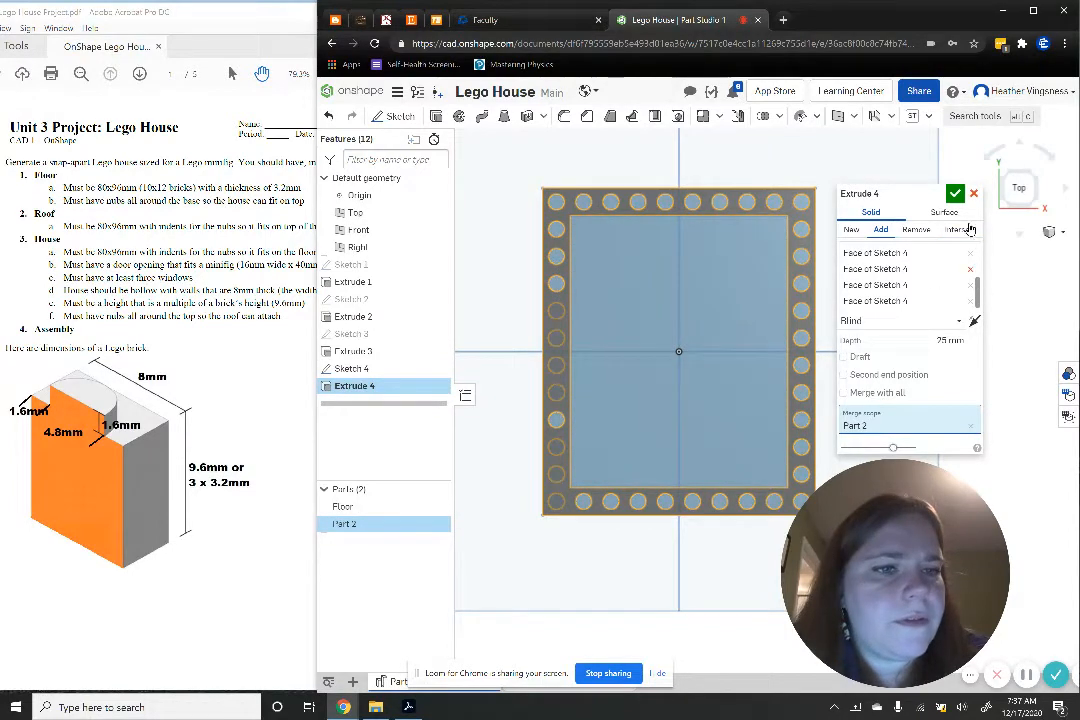
{"action": "left_click", "coordinate": [974, 194]}
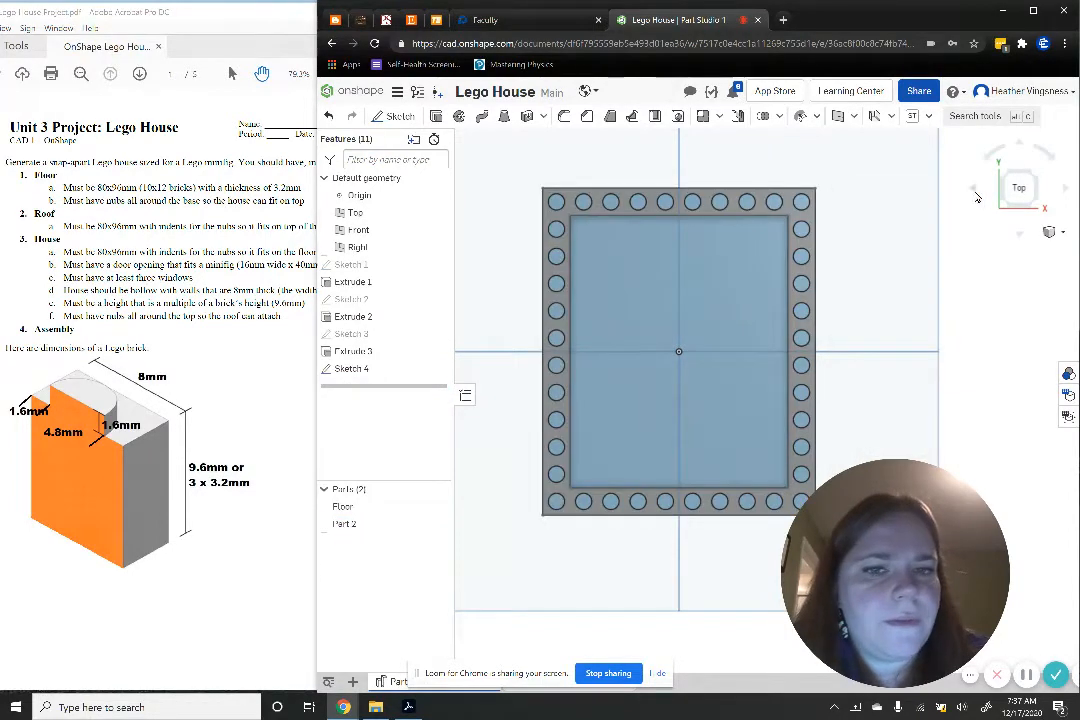
Extrude all faces of Sketch 4, nub circles included, as an addition merged into Part 2
{"action": "left_click", "coordinate": [1037, 208]}
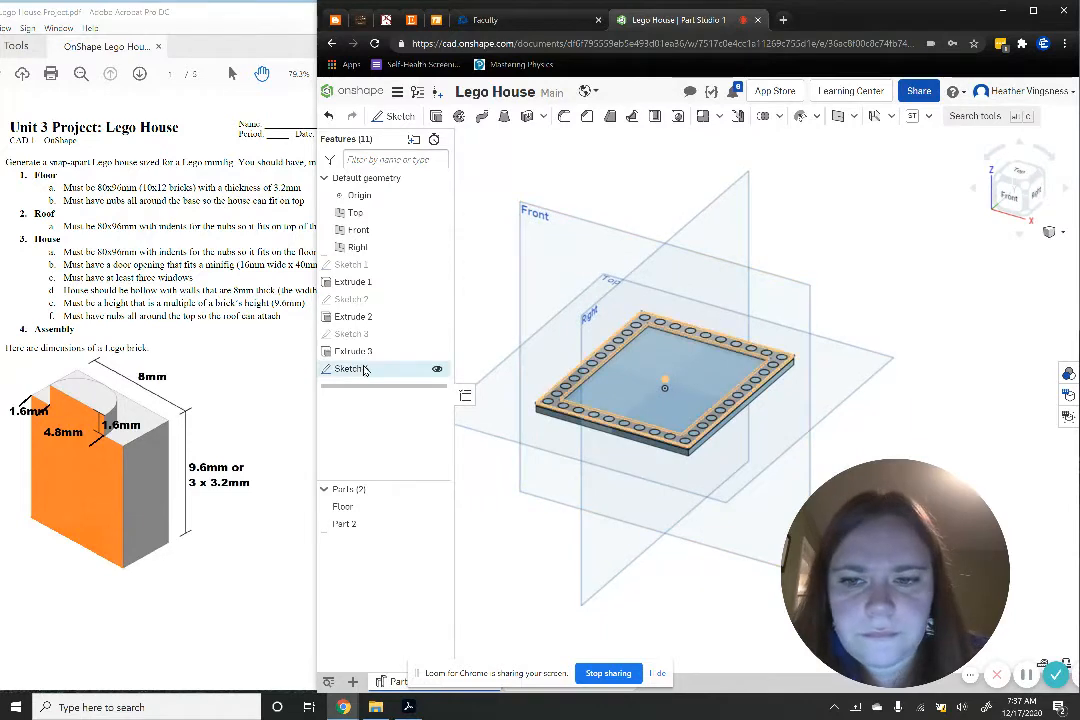
{"action": "double_click", "coordinate": [364, 369]}
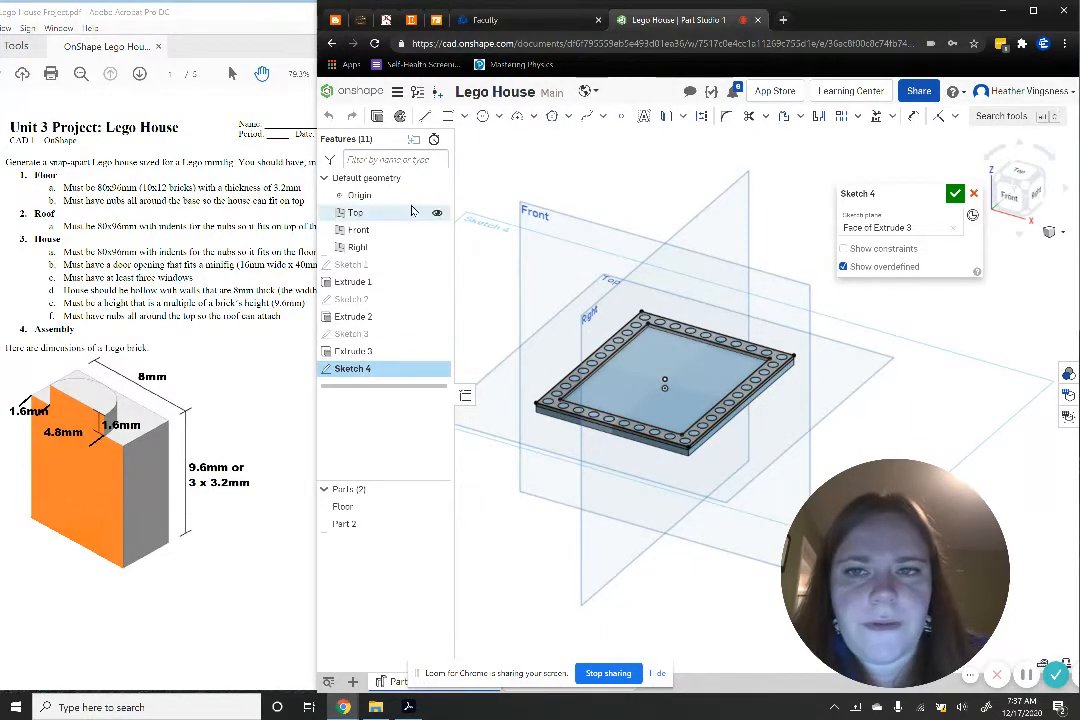
{"action": "key", "text": "Return"}
{"action": "key", "text": "shift+e"}
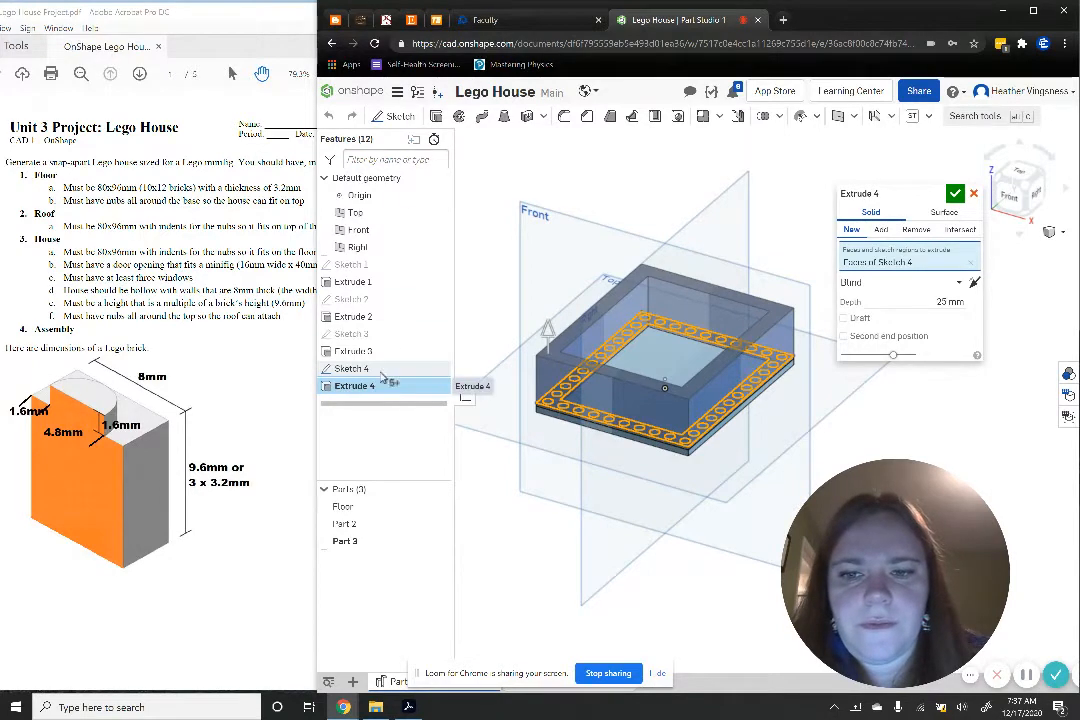
{"action": "left_click", "coordinate": [880, 230]}
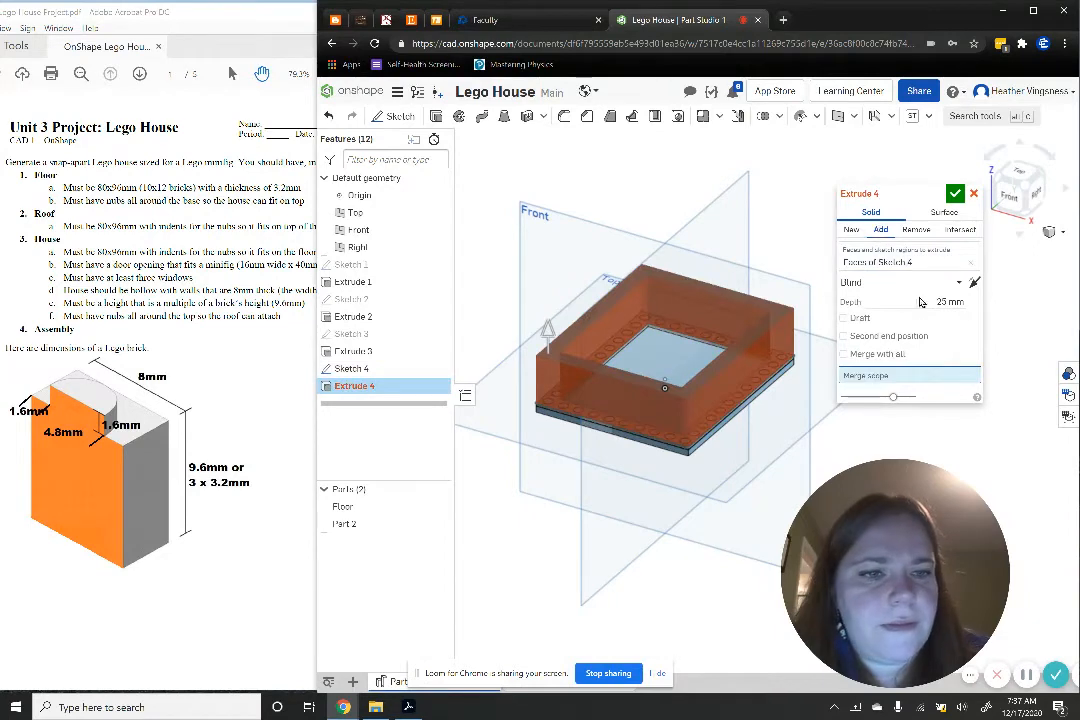
{"action": "left_click", "coordinate": [344, 526]}
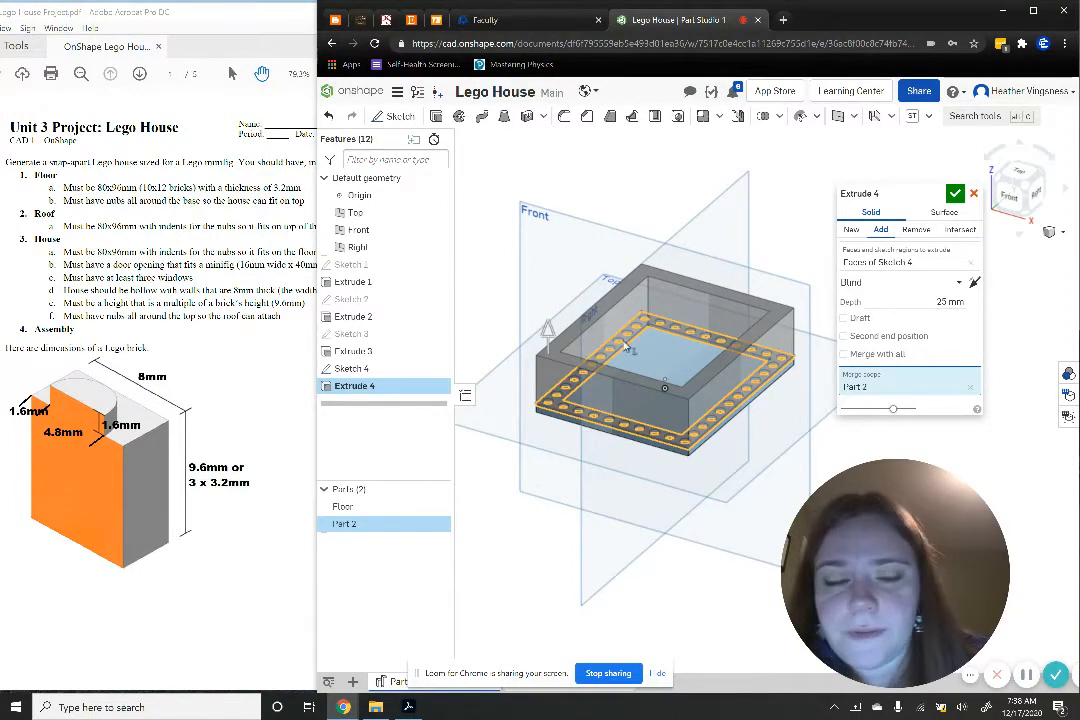
Set the wall extrusion's depth to 9.6*10 mm and finish the extrusion
{"action": "left_click", "coordinate": [953, 301]}
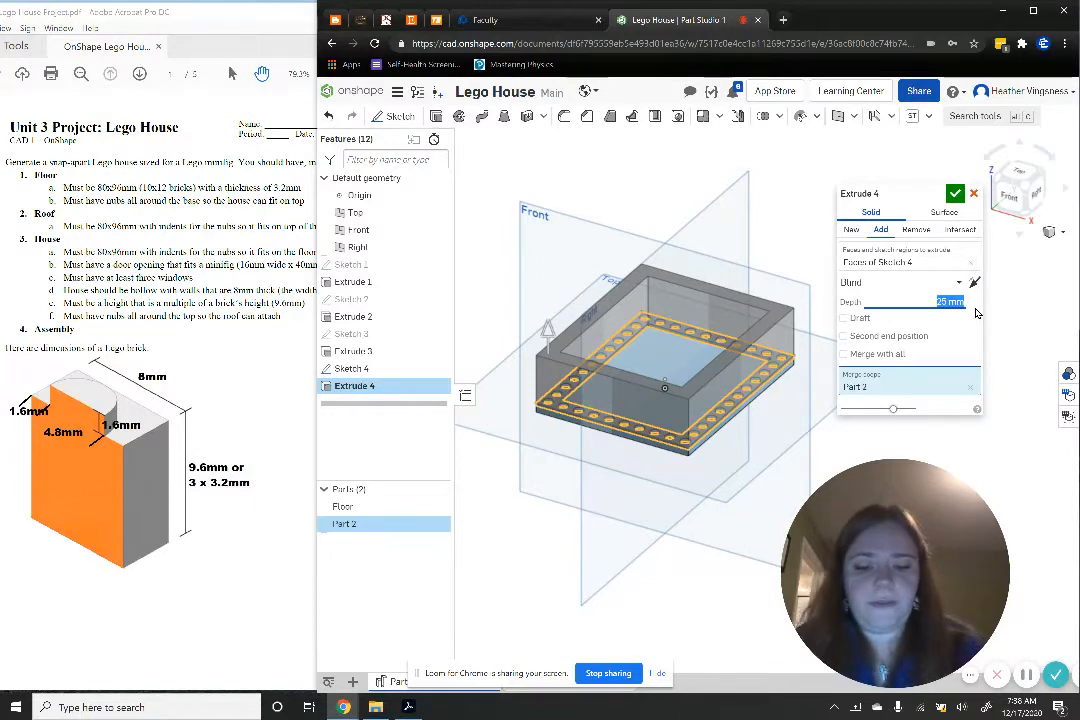
{"action": "type", "text": "9.6"}
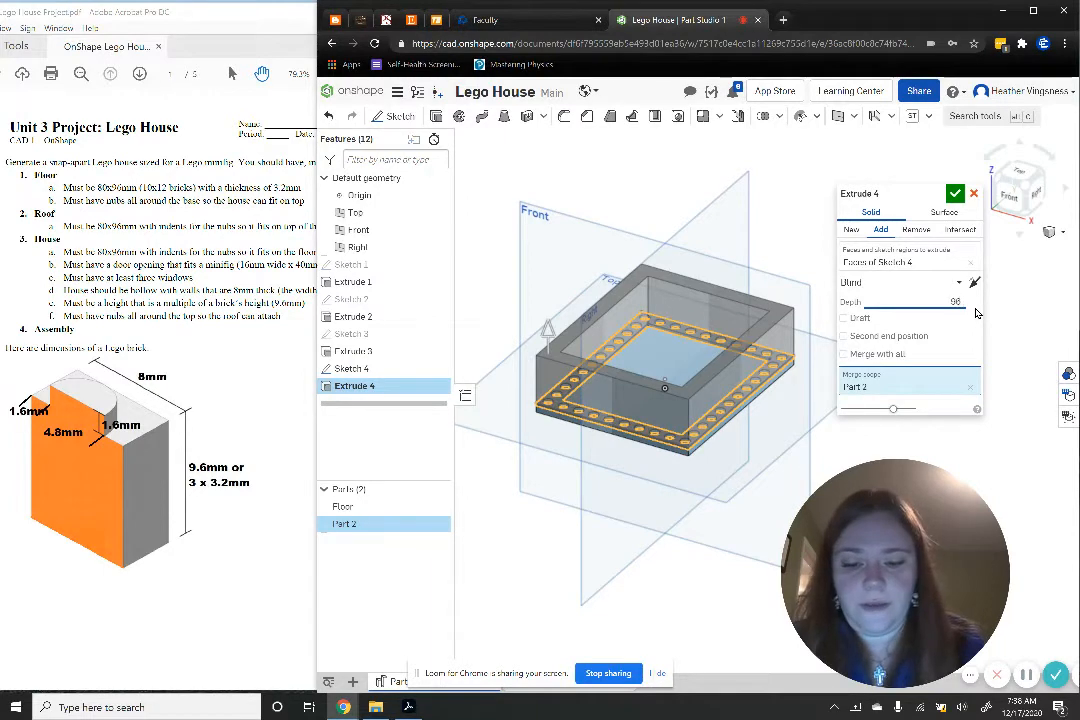
{"action": "type", "text": "*10"}
{"action": "key", "text": "Return"}
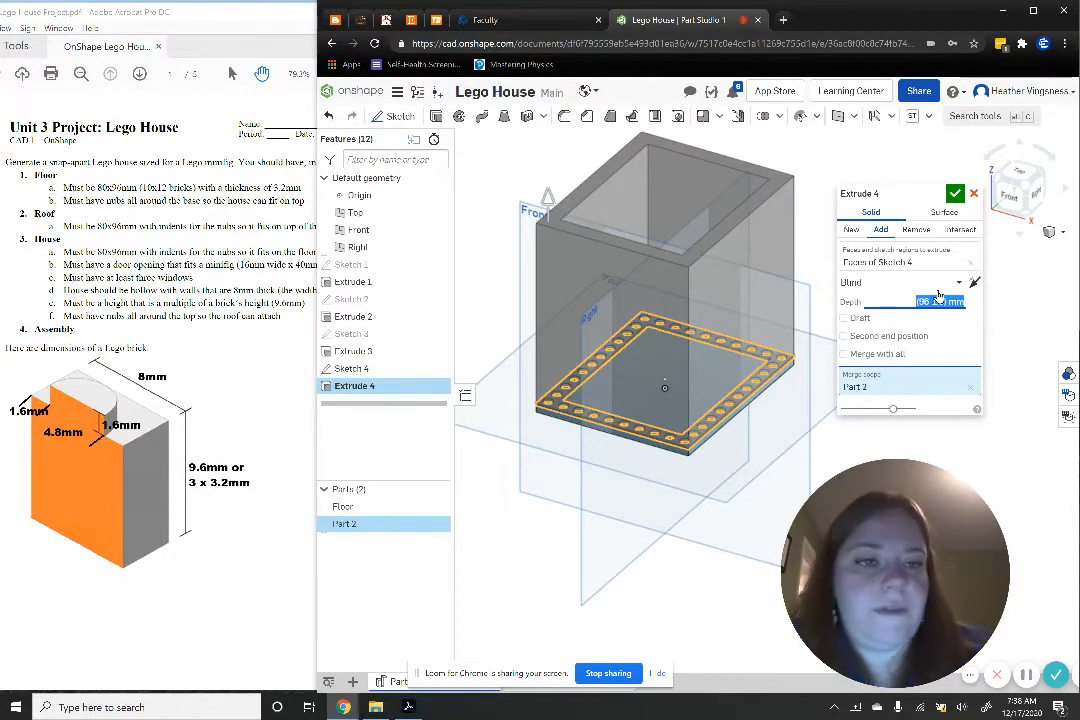
{"action": "left_click", "coordinate": [955, 194]}
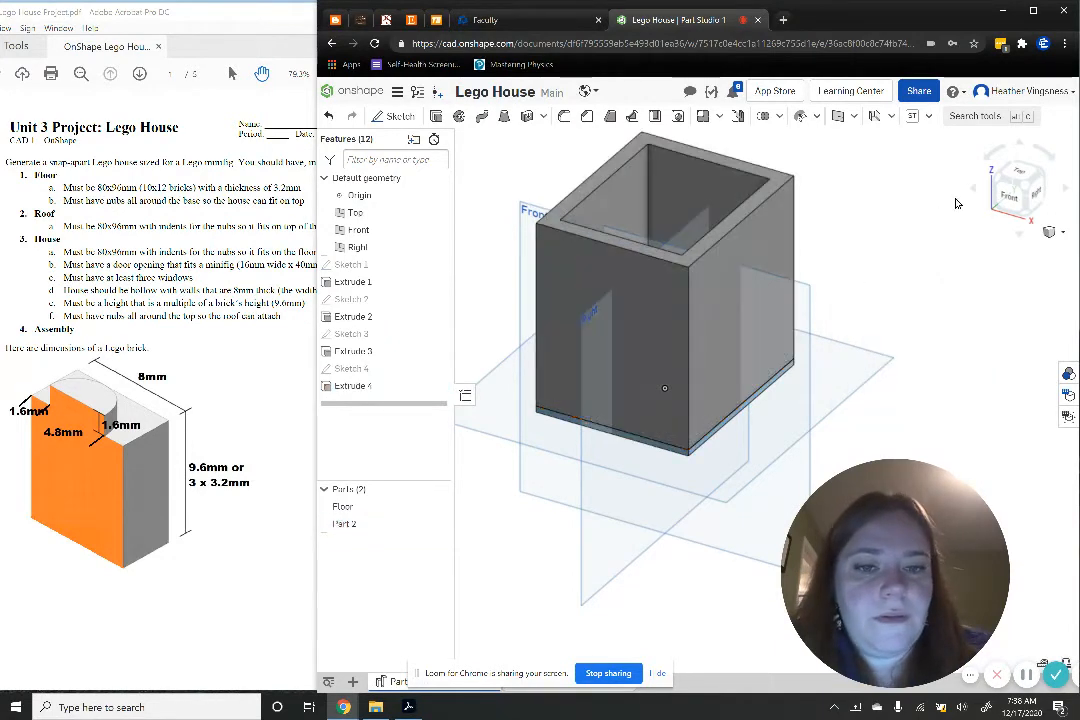
Rename Part 2 as House
{"action": "right_click", "coordinate": [376, 528]}
{"action": "left_click", "coordinate": [410, 310]}
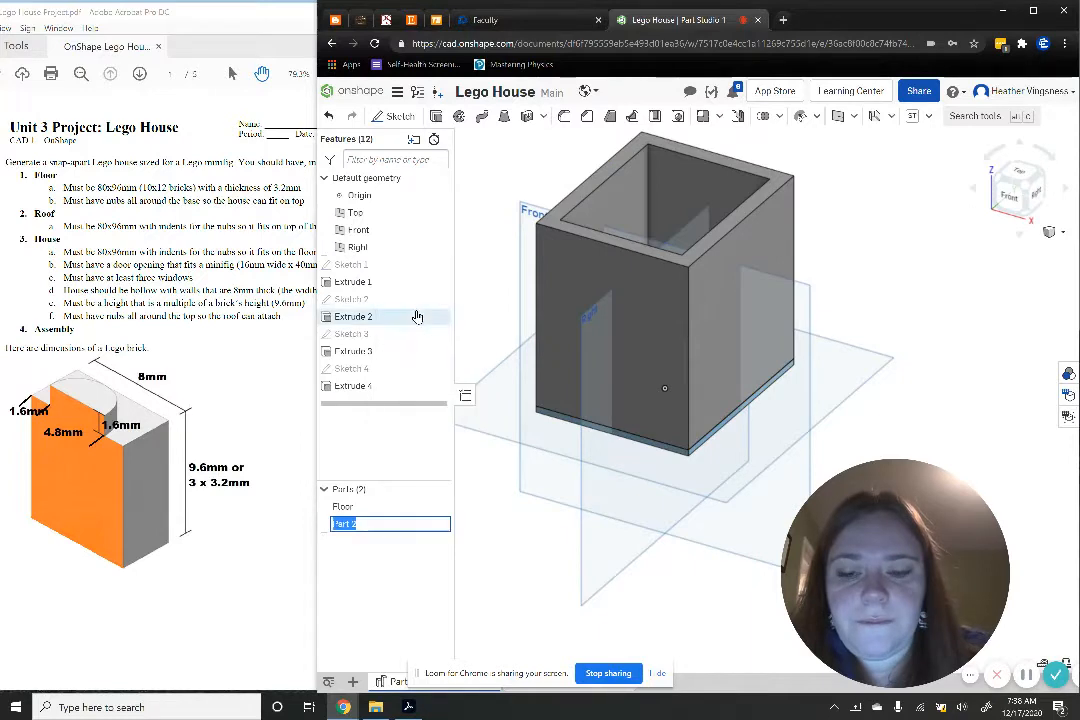
{"action": "type", "text": "House"}
{"action": "key", "text": "Return"}
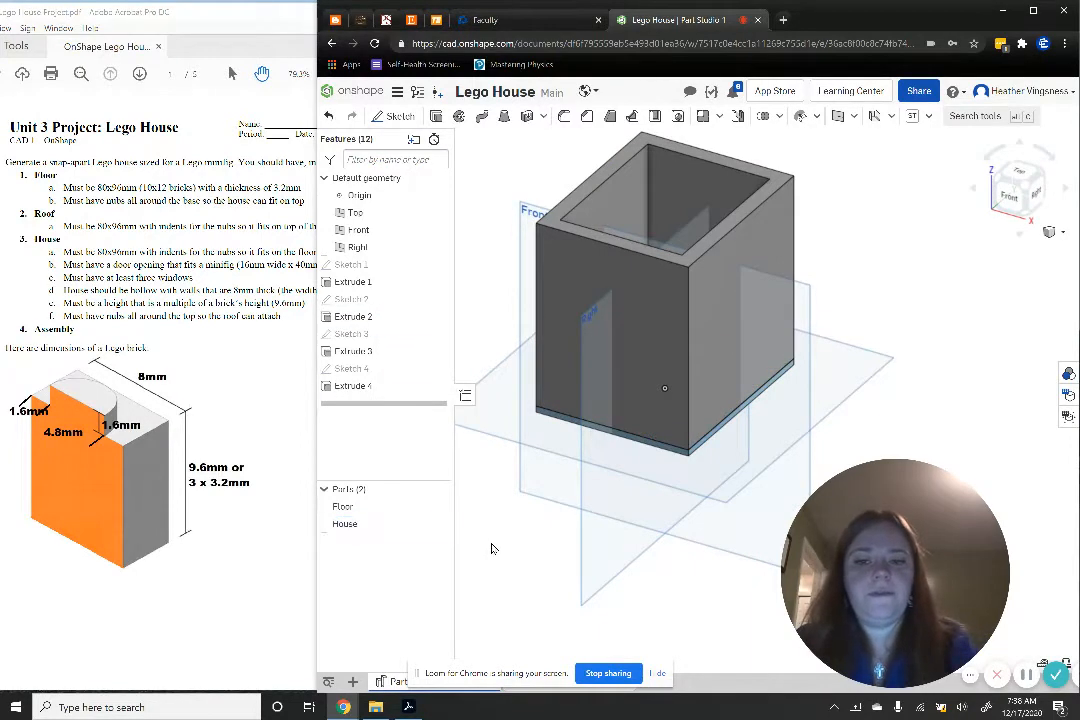
Hide the floor to inspect the underside of the house walls, and show the floor again
{"action": "left_click", "coordinate": [439, 507]}
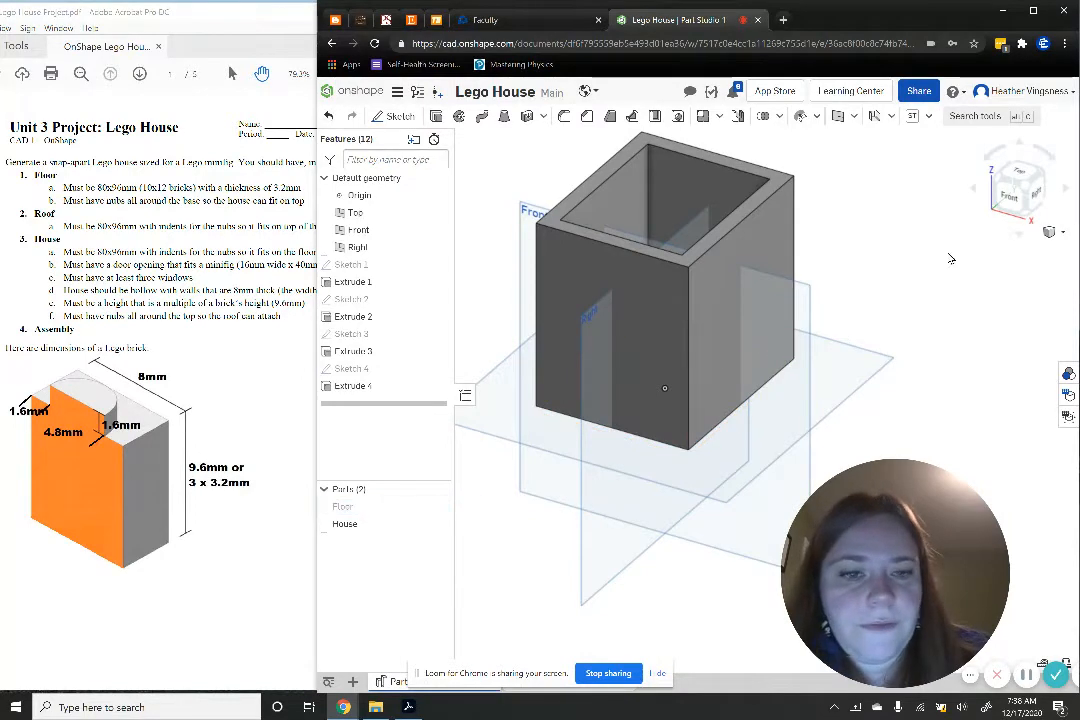
{"action": "left_click", "coordinate": [1028, 218]}
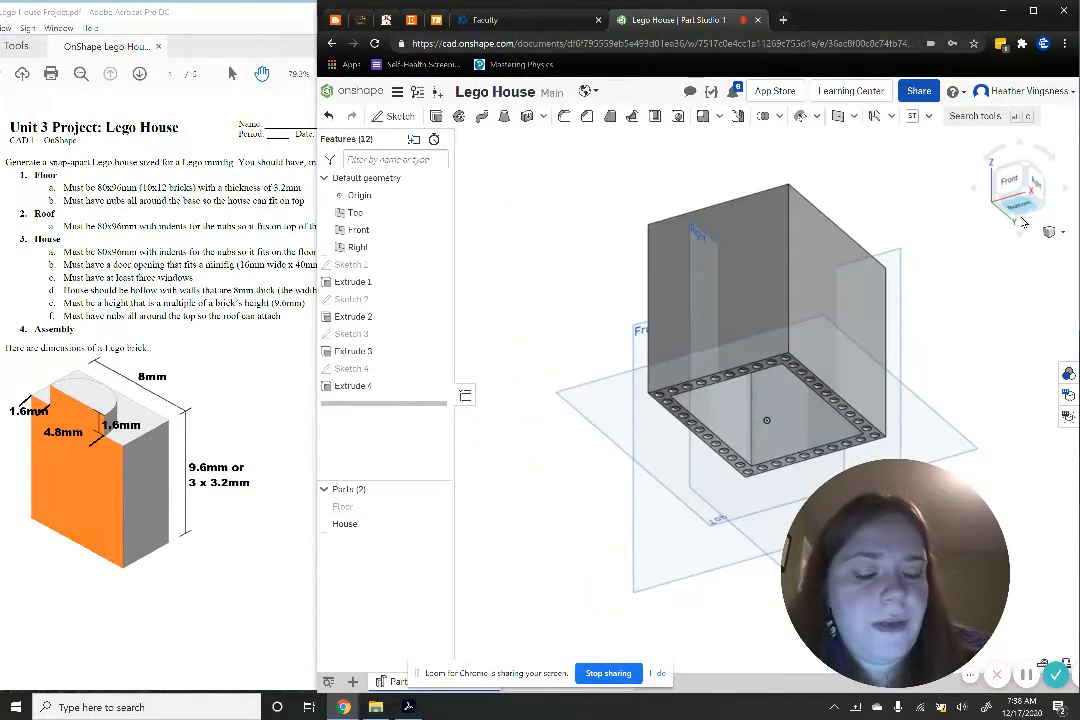
{"action": "left_click", "coordinate": [437, 507]}
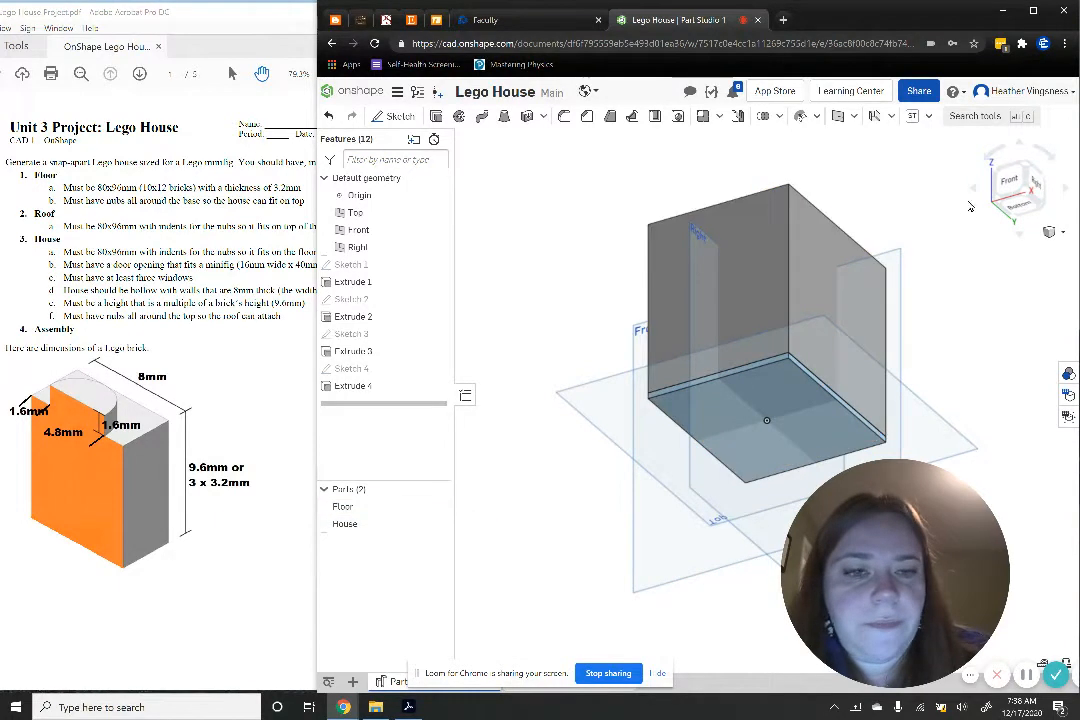
{"action": "key", "text": "Down"}
{"action": "left_click", "coordinate": [1007, 185]}
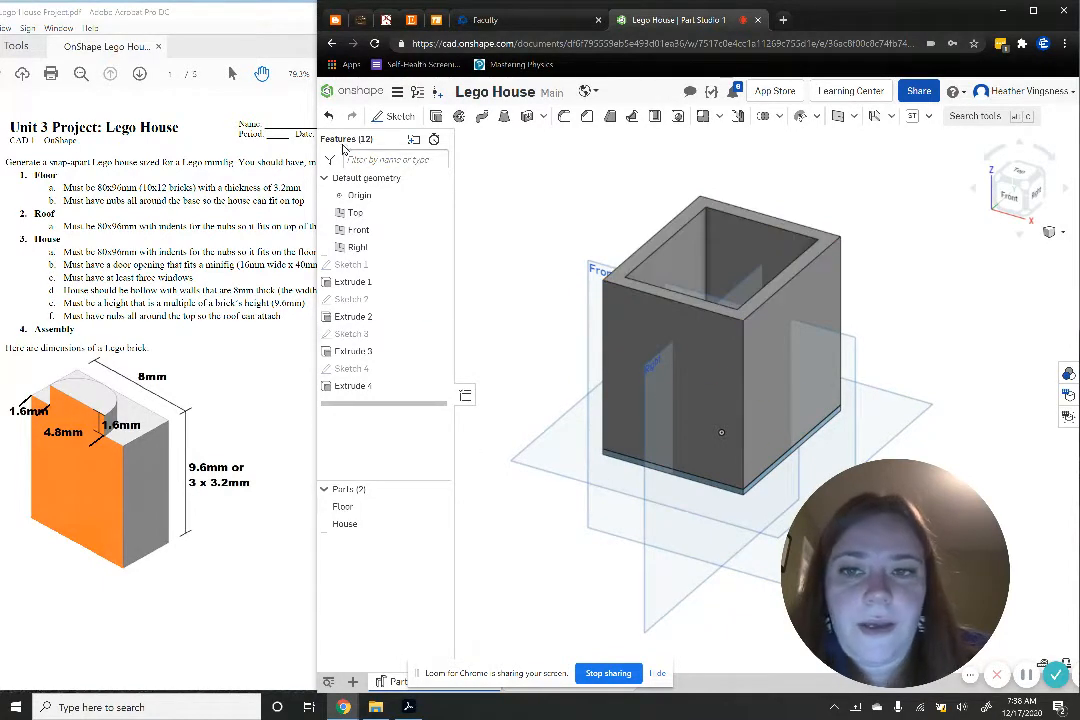
Sketch on the house's top face, projecting the floor's outline and all its nub circles while the house is temporarily hidden
{"action": "left_click", "coordinate": [376, 116]}
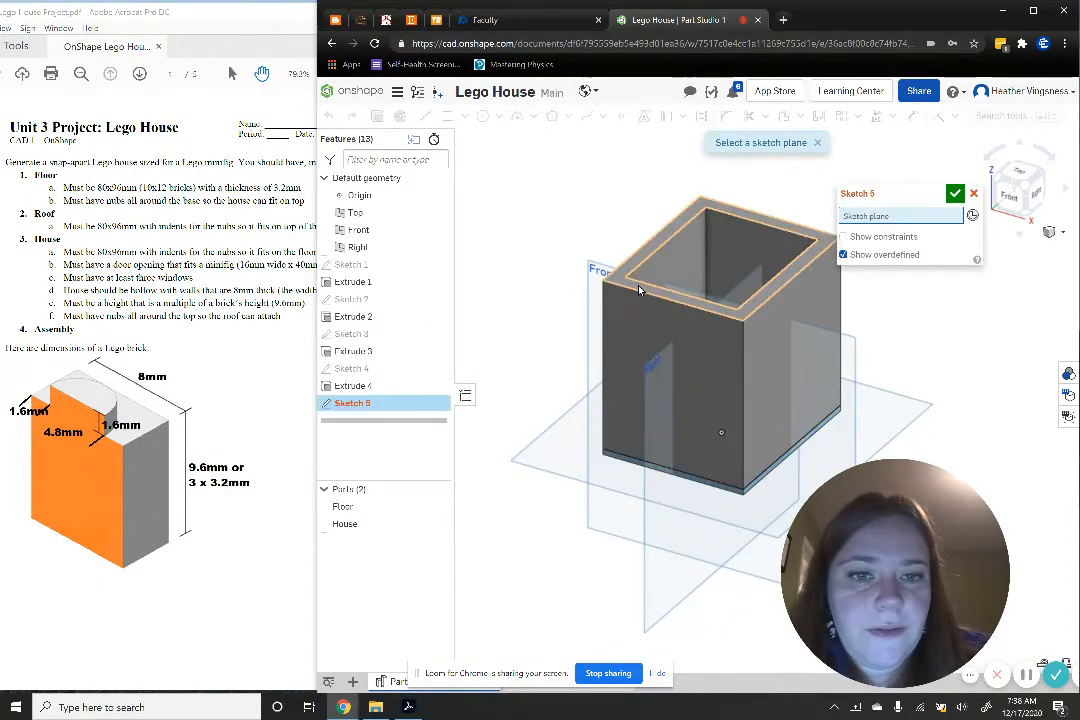
{"action": "left_click", "coordinate": [639, 290]}
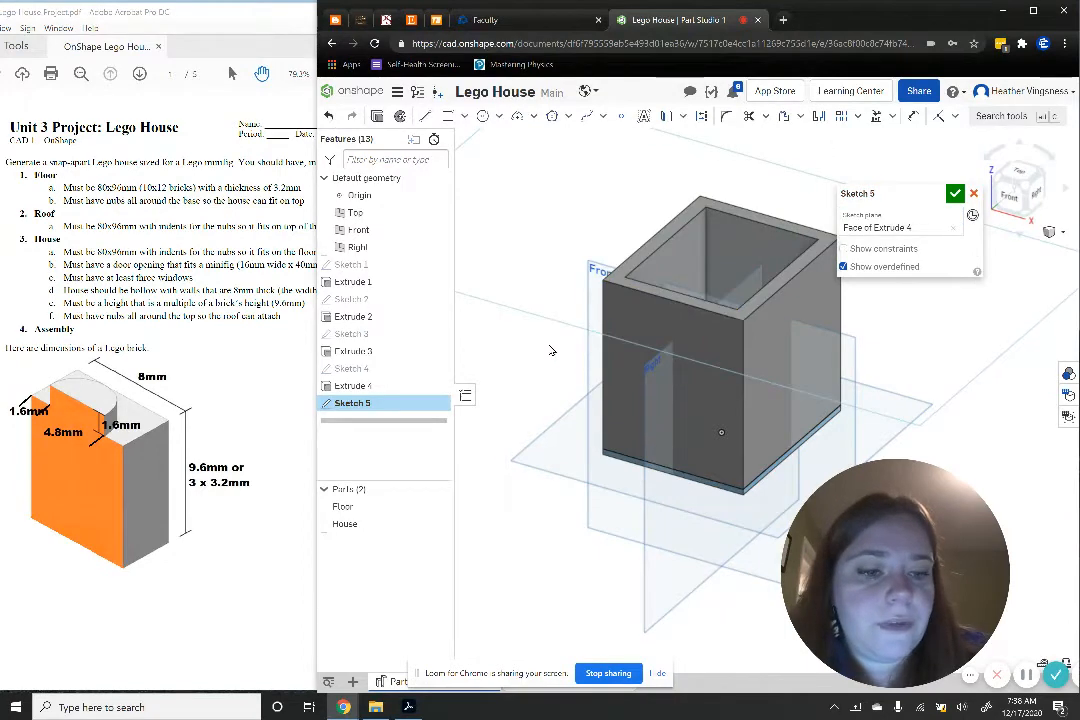
{"action": "middle_click_drag", "start_coordinate": [551, 350], "coordinate": [510, 355]}
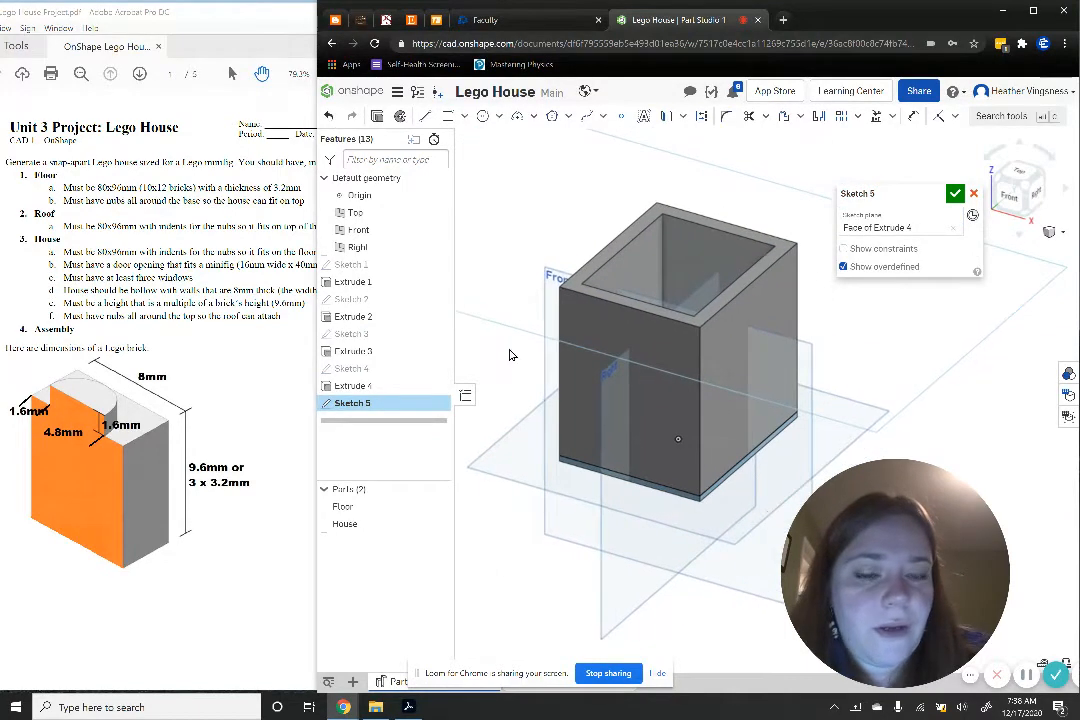
{"action": "left_click", "coordinate": [437, 525]}
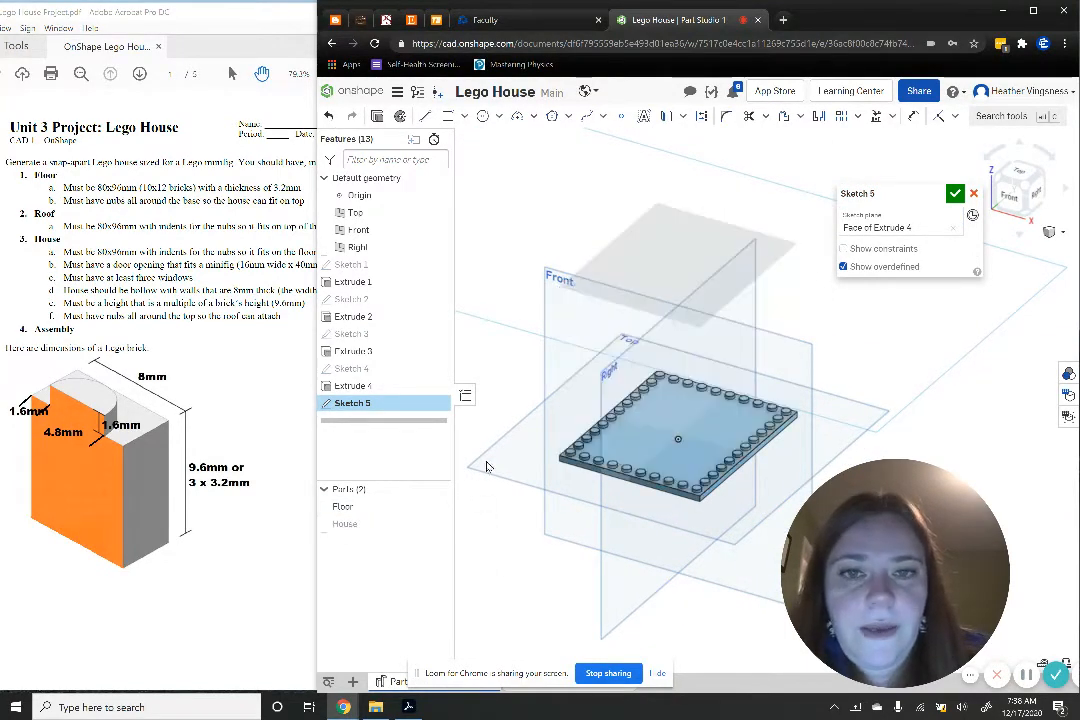
{"action": "left_click", "coordinate": [665, 117]}
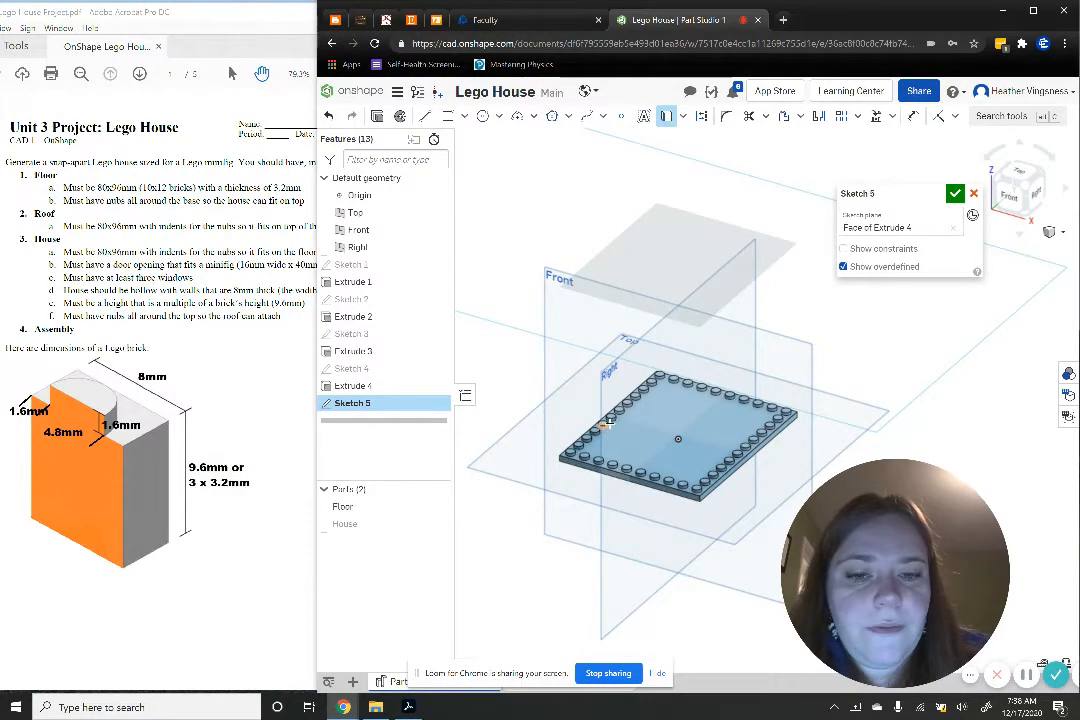
{"action": "left_click", "coordinate": [613, 437]}
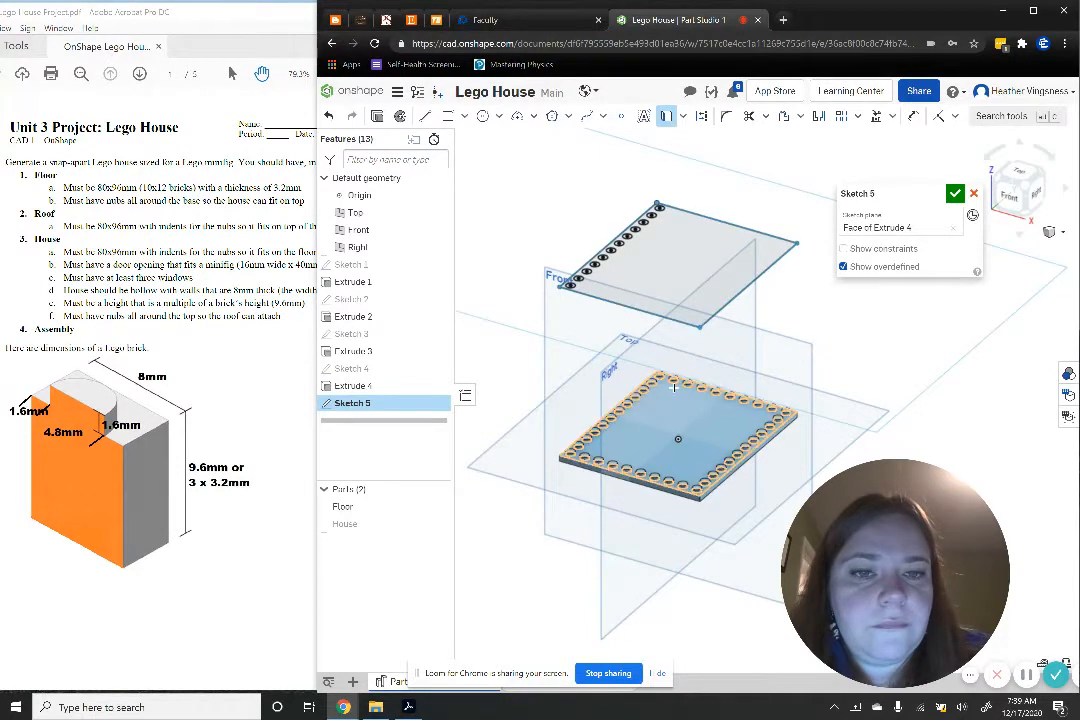
{"action": "left_click", "coordinate": [679, 381]}
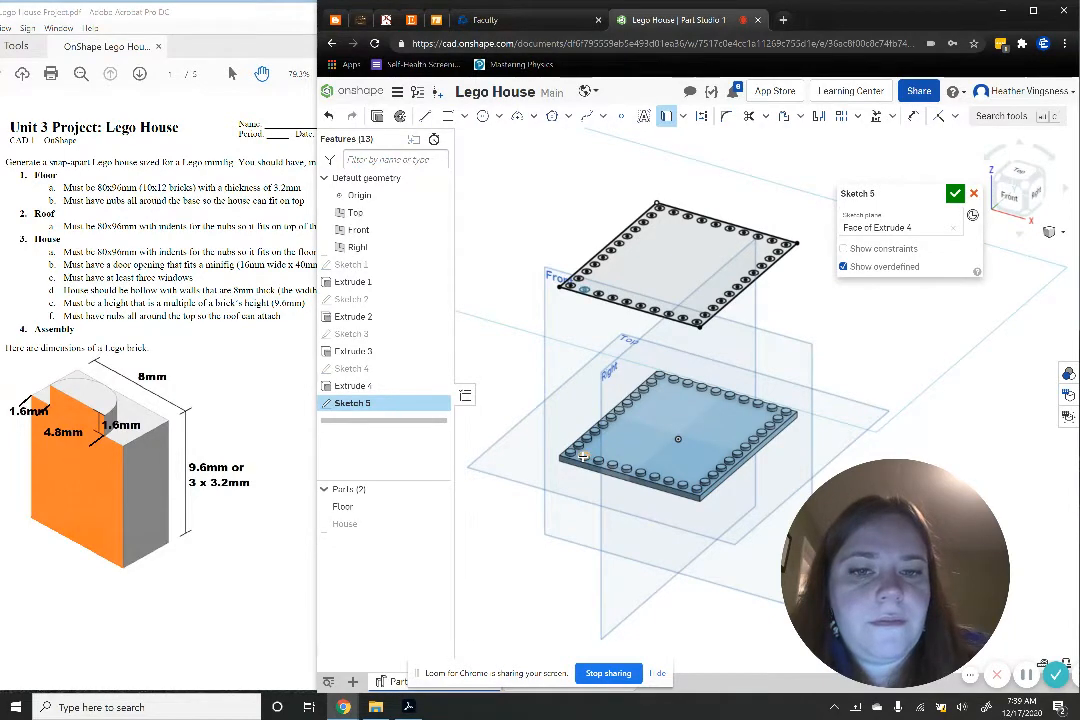
{"action": "left_click", "coordinate": [436, 524]}
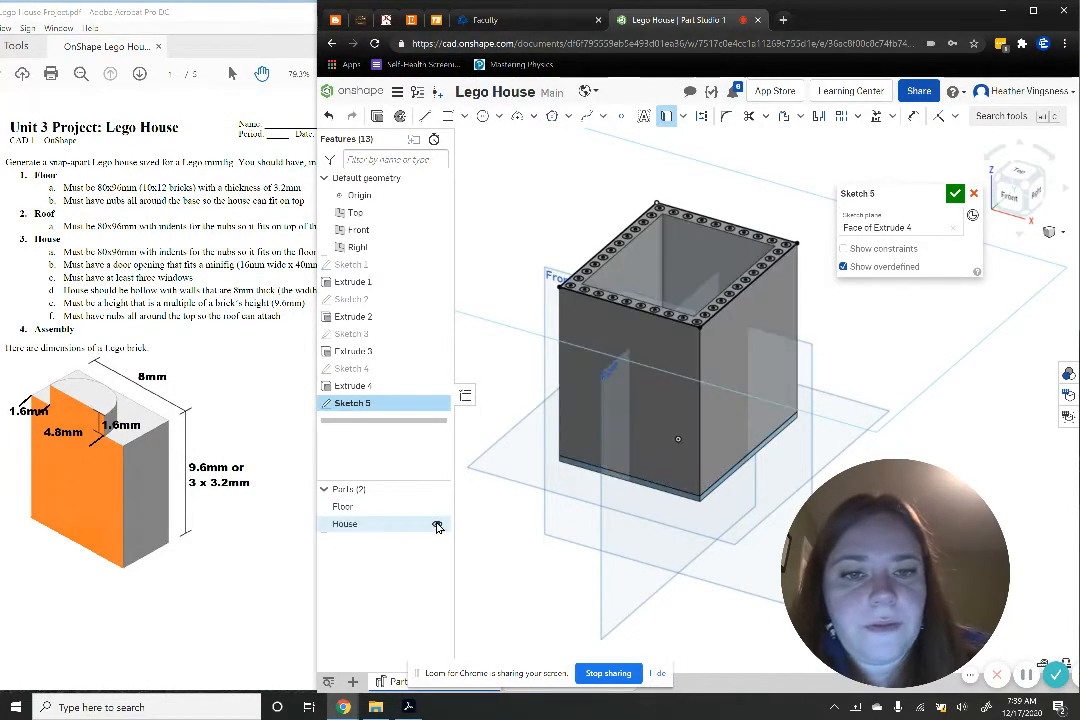
Start an extrusion of the top-face sketch using only nub circles: all along the right wall and the first two along the front wall
{"action": "left_click", "coordinate": [380, 118]}
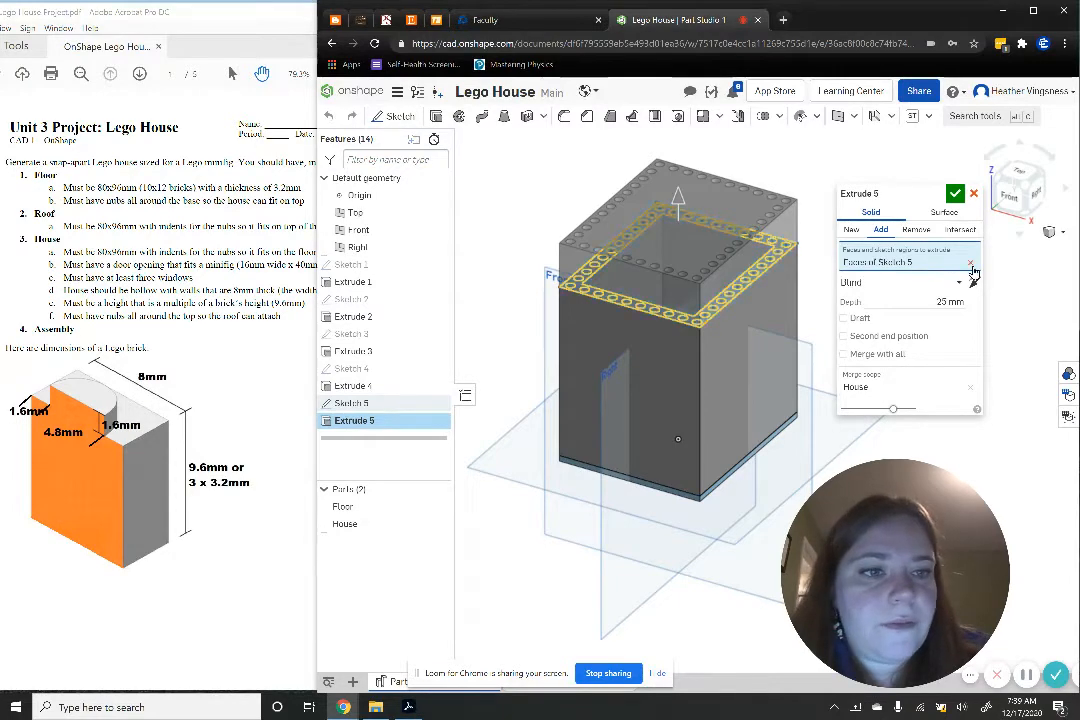
{"action": "left_click", "coordinate": [970, 263]}
{"action": "scroll", "coordinate": [807, 300], "scroll_direction": "up", "scroll_amount": 3}
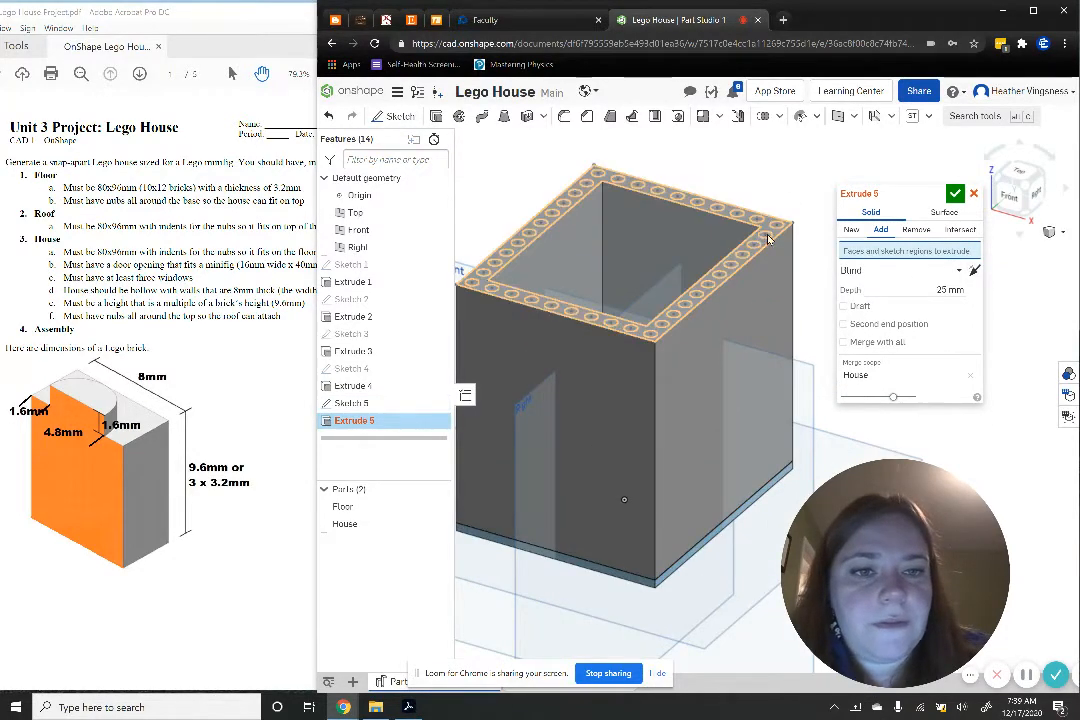
{"action": "left_click", "coordinate": [777, 228]}
{"action": "left_click", "coordinate": [765, 236]}
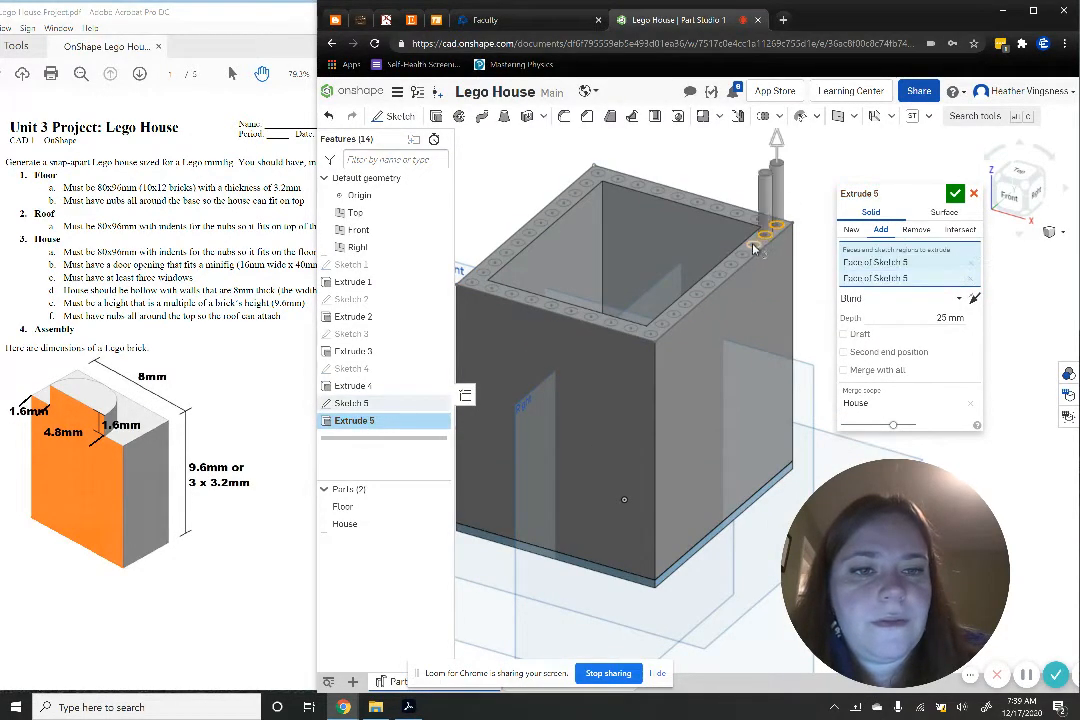
{"action": "left_click", "coordinate": [753, 244]}
{"action": "left_click", "coordinate": [742, 251]}
{"action": "left_click", "coordinate": [730, 260]}
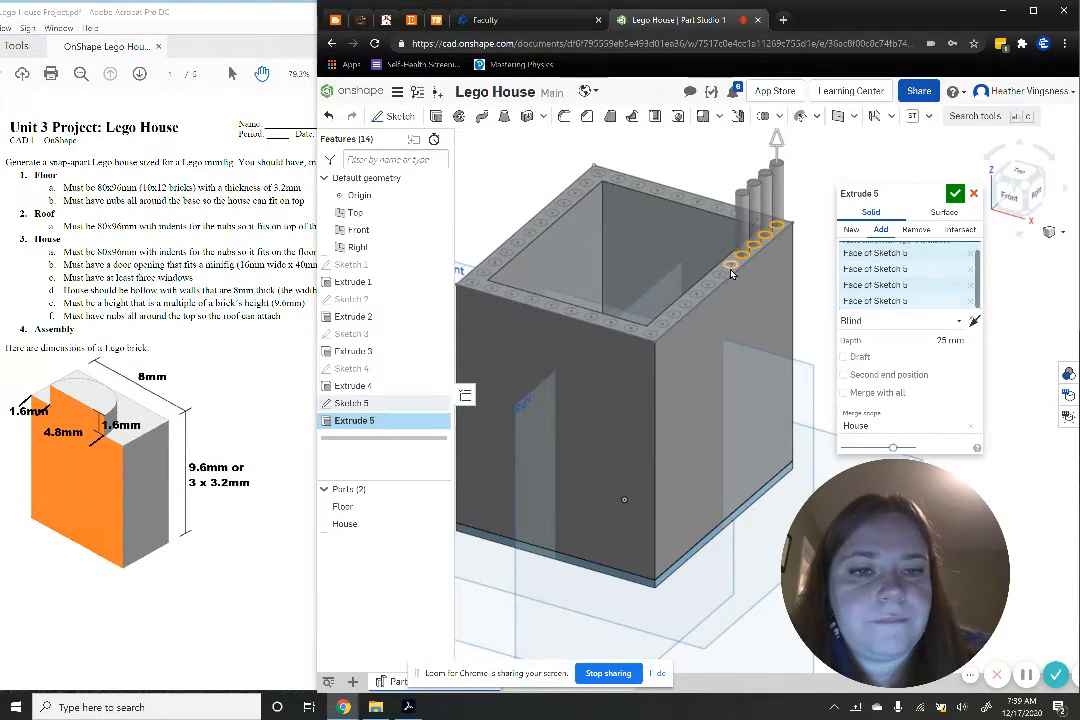
{"action": "left_click", "coordinate": [720, 276]}
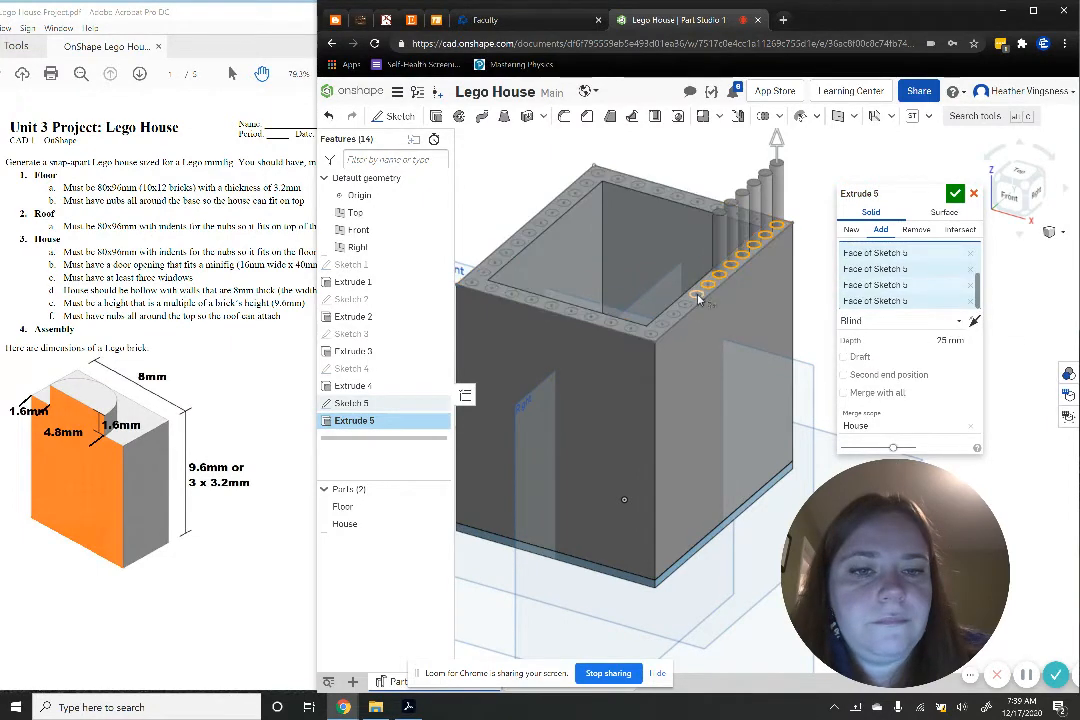
{"action": "left_click", "coordinate": [707, 284]}
{"action": "left_click", "coordinate": [696, 293]}
{"action": "left_click", "coordinate": [684, 302]}
{"action": "left_click", "coordinate": [673, 311]}
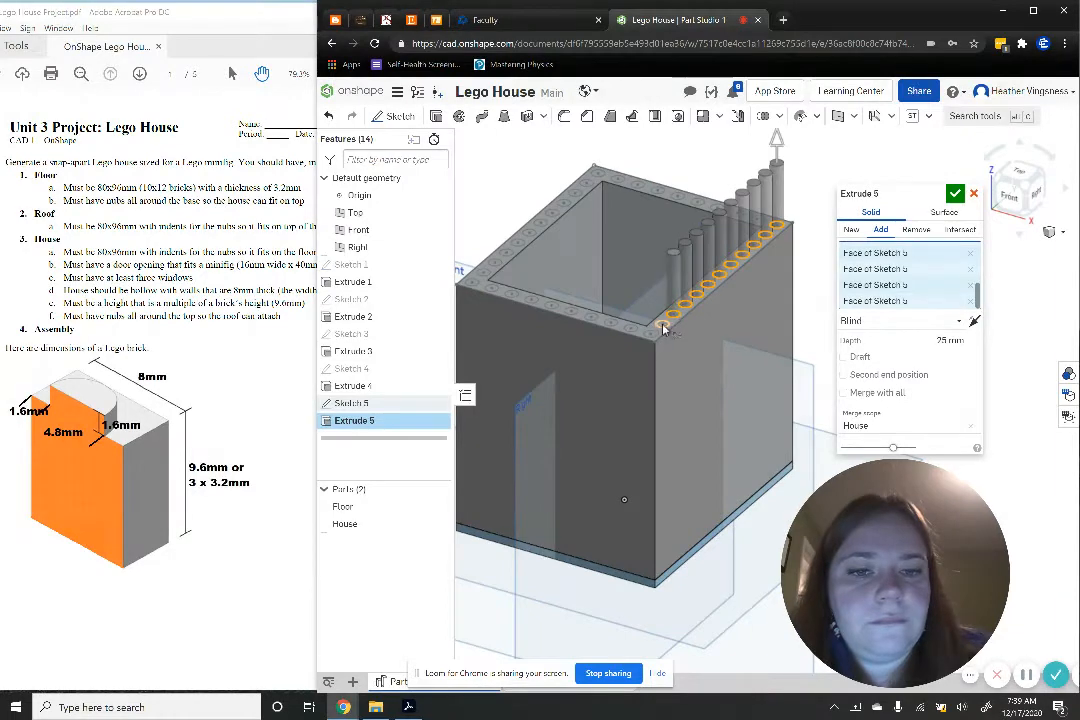
{"action": "left_click", "coordinate": [651, 331]}
{"action": "left_click", "coordinate": [632, 327]}
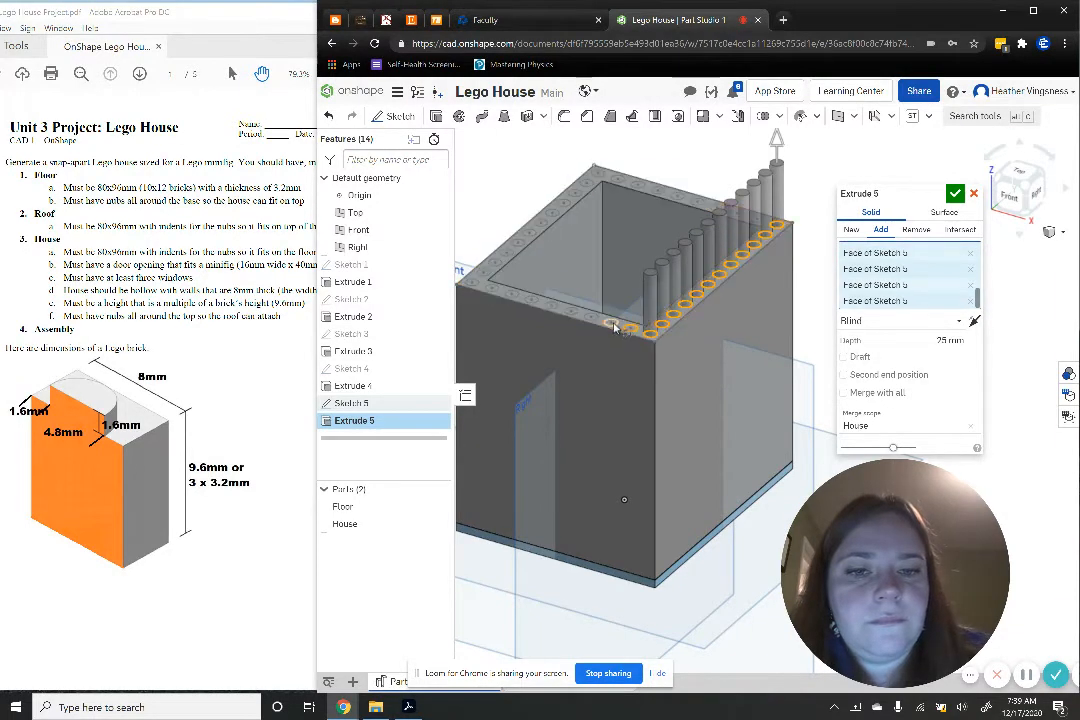
{"action": "left_click", "coordinate": [612, 325]}
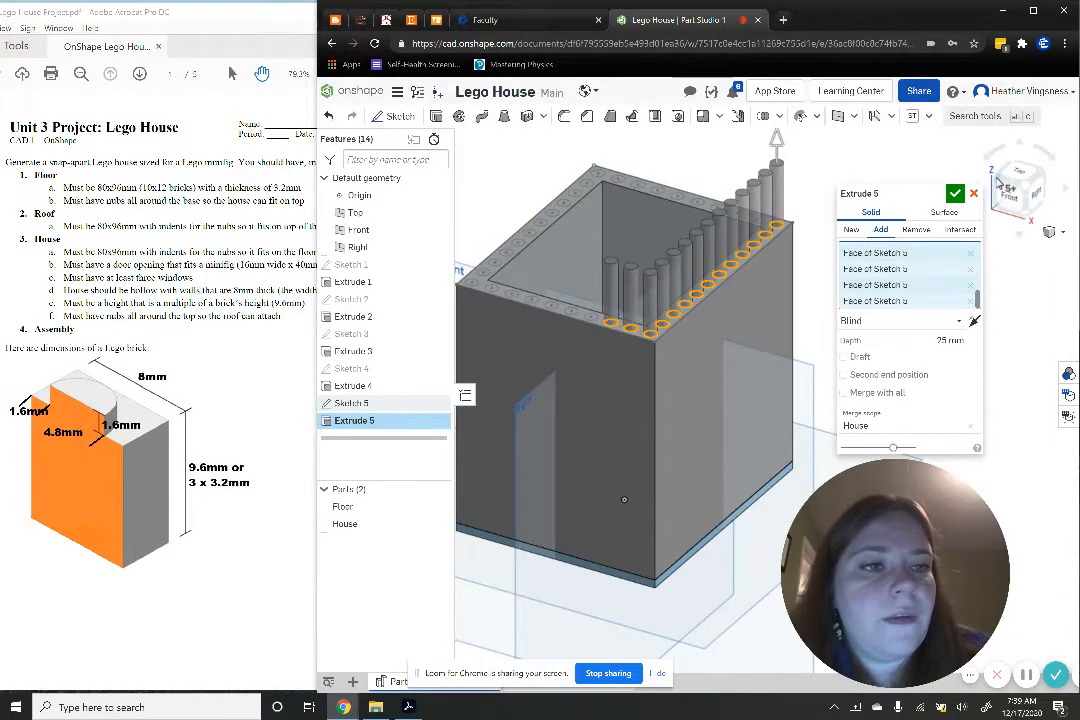
Add the nub circles along the back wall to the extrusion, removing any wall-rim region selected by mistake
{"action": "left_click", "coordinate": [1000, 185]}
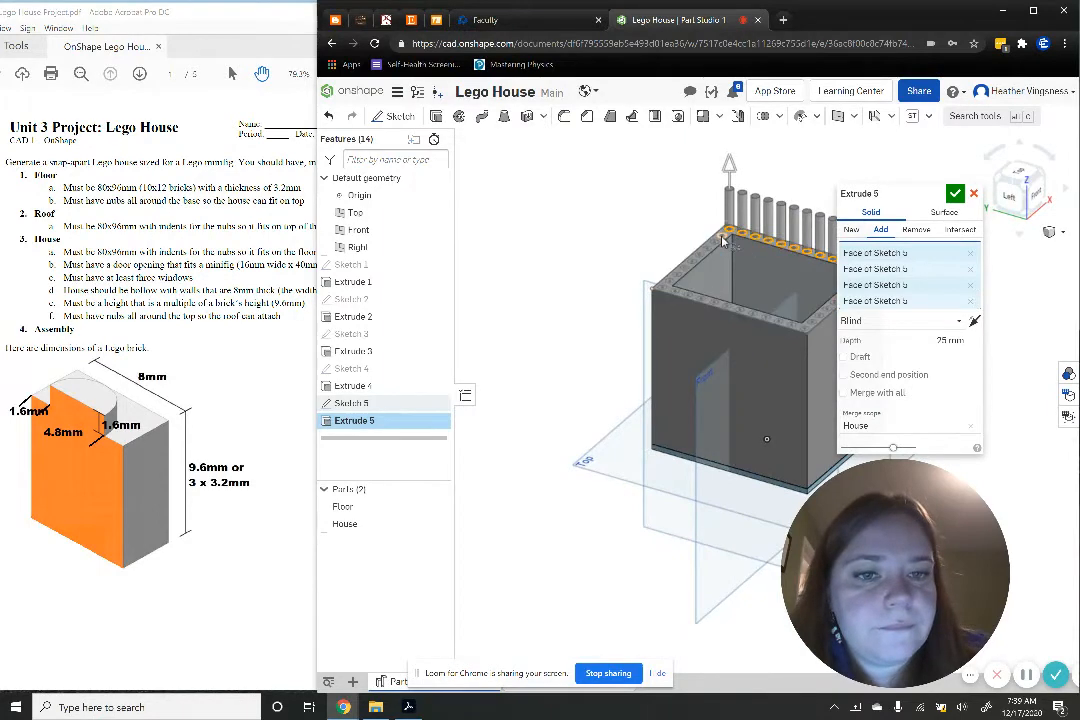
{"action": "left_click", "coordinate": [718, 247]}
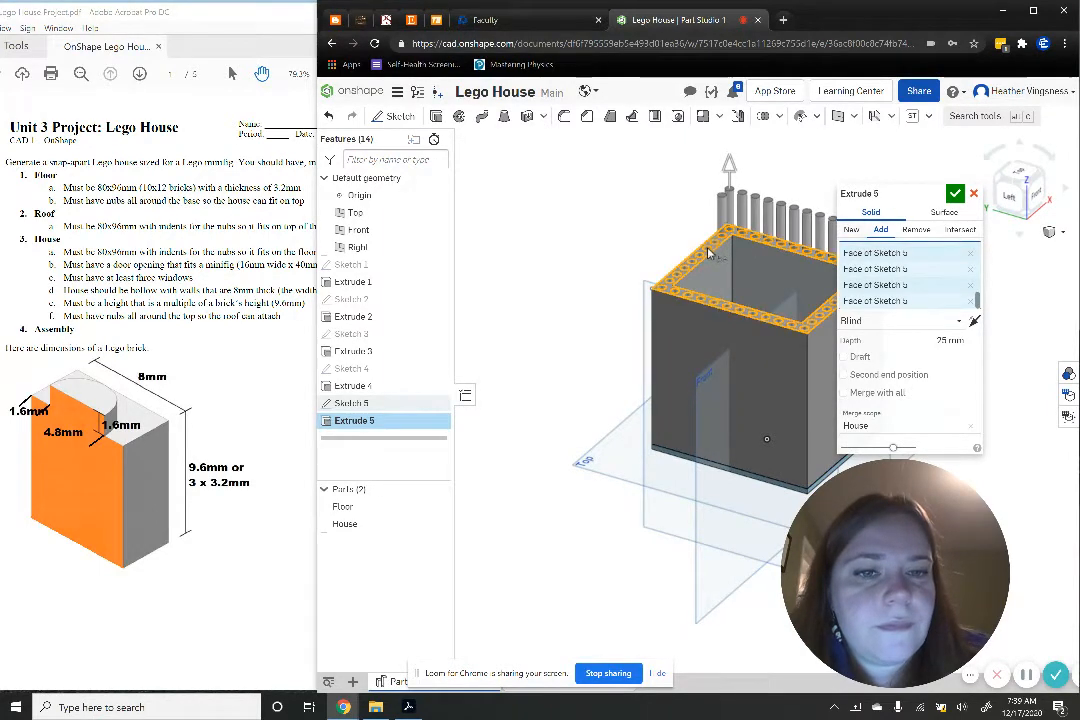
{"action": "left_click", "coordinate": [969, 301]}
{"action": "scroll", "coordinate": [530, 202], "scroll_direction": "up", "scroll_amount": 3}
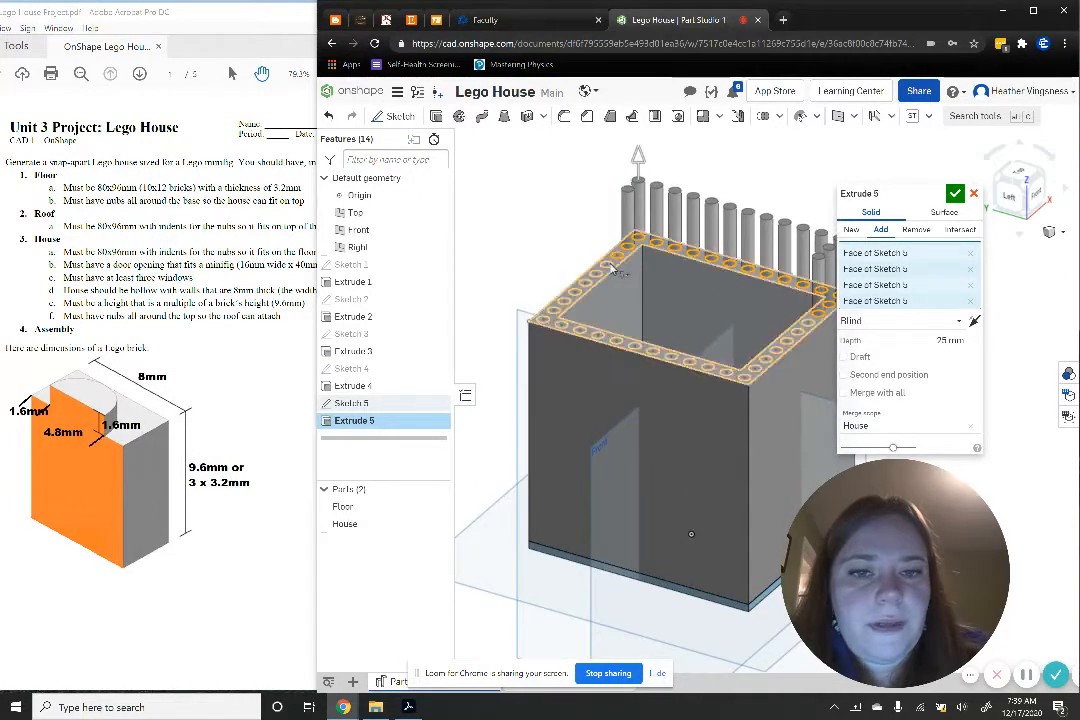
{"action": "left_click", "coordinate": [606, 266]}
{"action": "right_click_drag", "start_coordinate": [597, 275], "coordinate": [600, 277]}
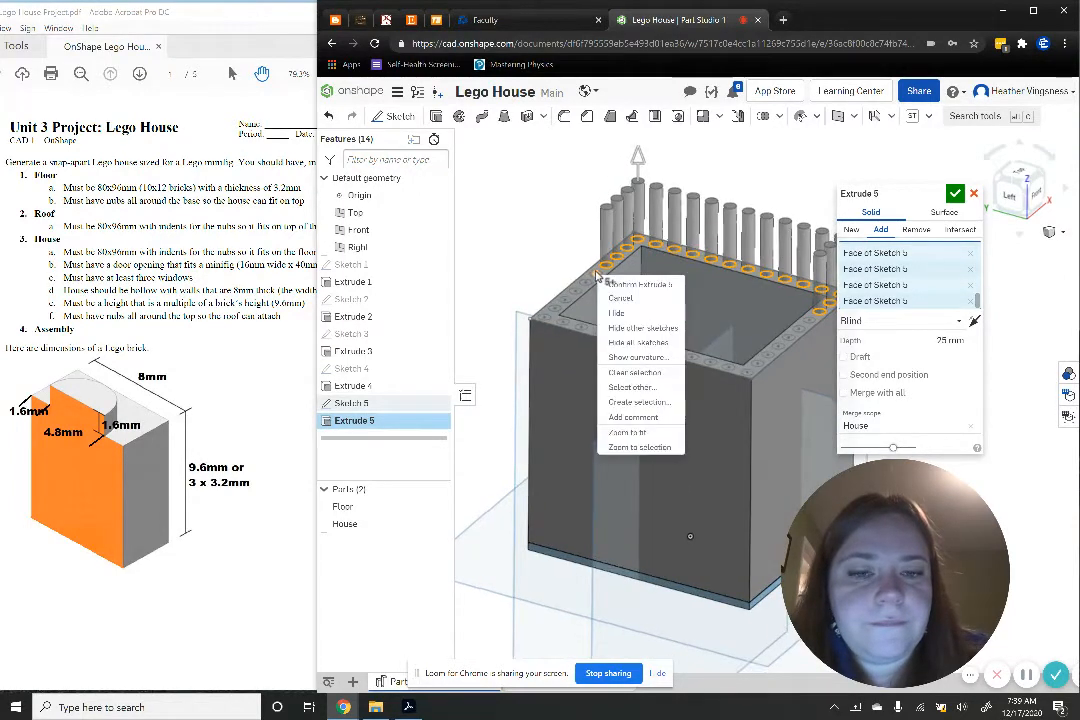
{"action": "left_click", "coordinate": [593, 278]}
{"action": "left_click", "coordinate": [588, 286]}
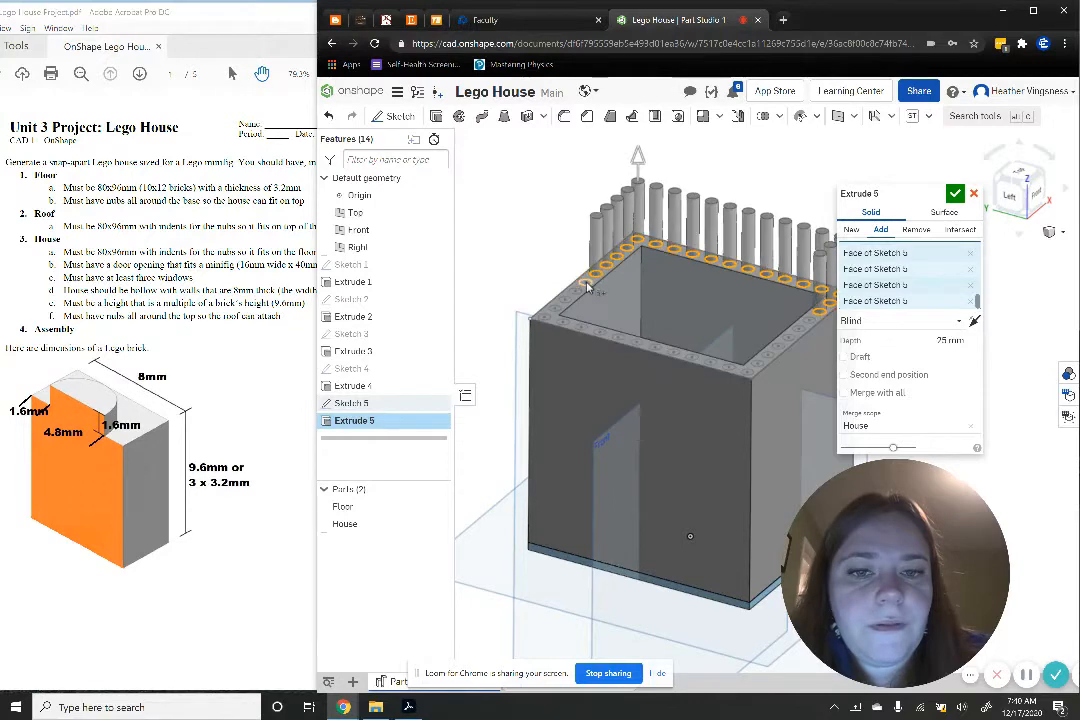
{"action": "left_click", "coordinate": [574, 294]}
{"action": "left_click", "coordinate": [565, 301]}
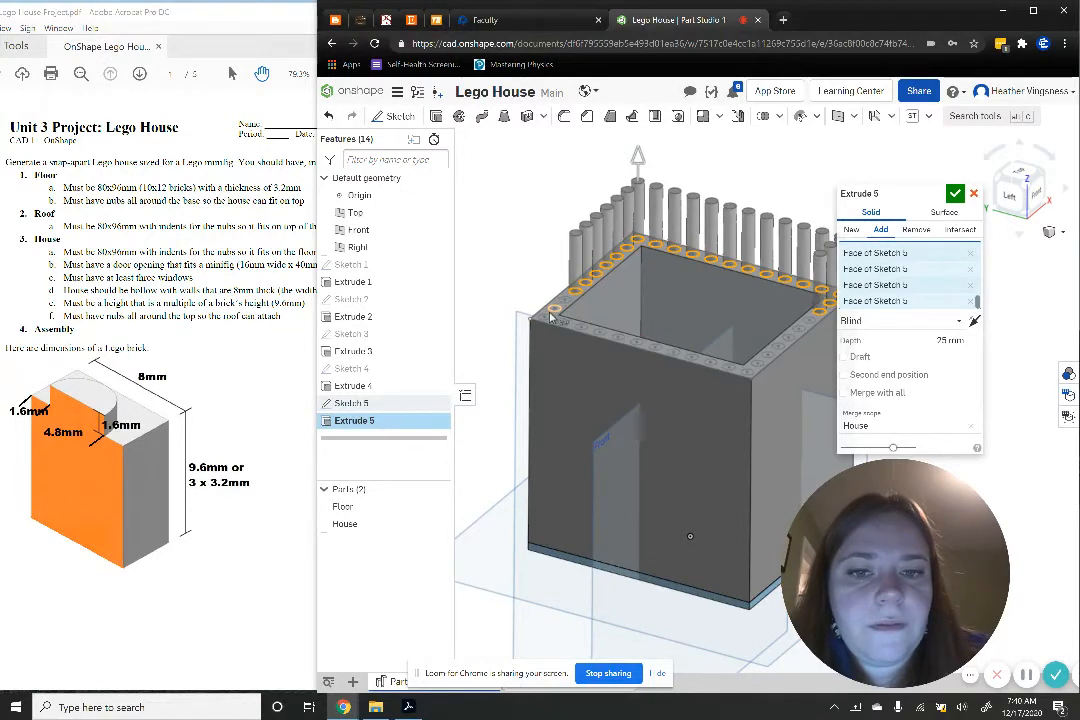
{"action": "left_click", "coordinate": [546, 320]}
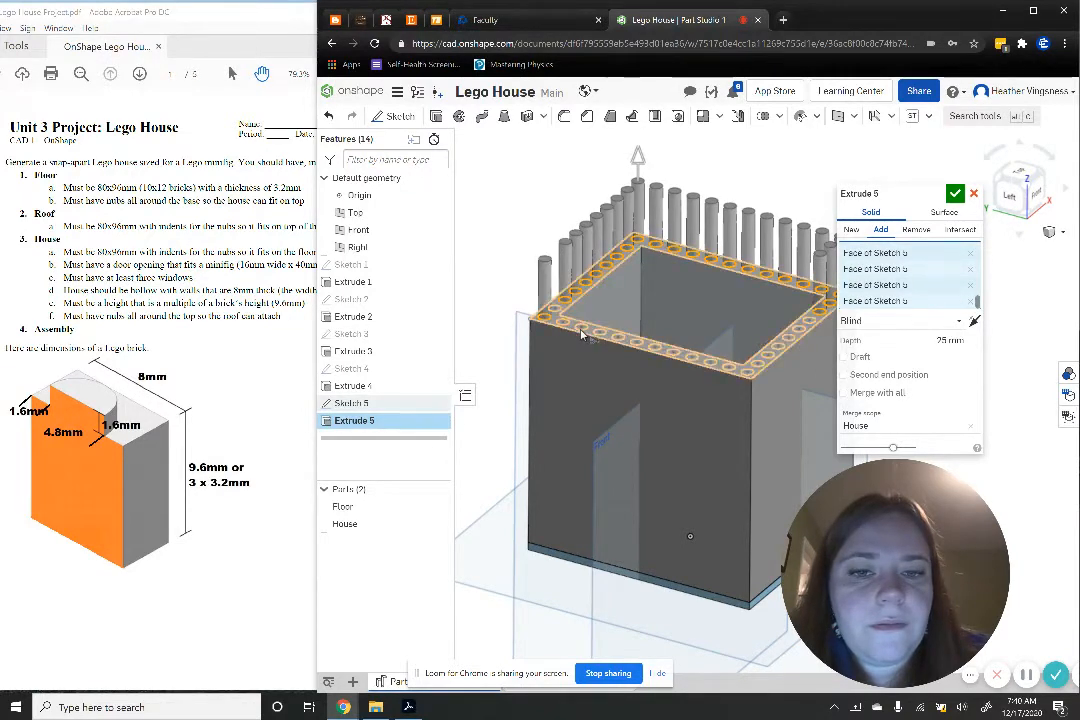
{"action": "left_click", "coordinate": [602, 339]}
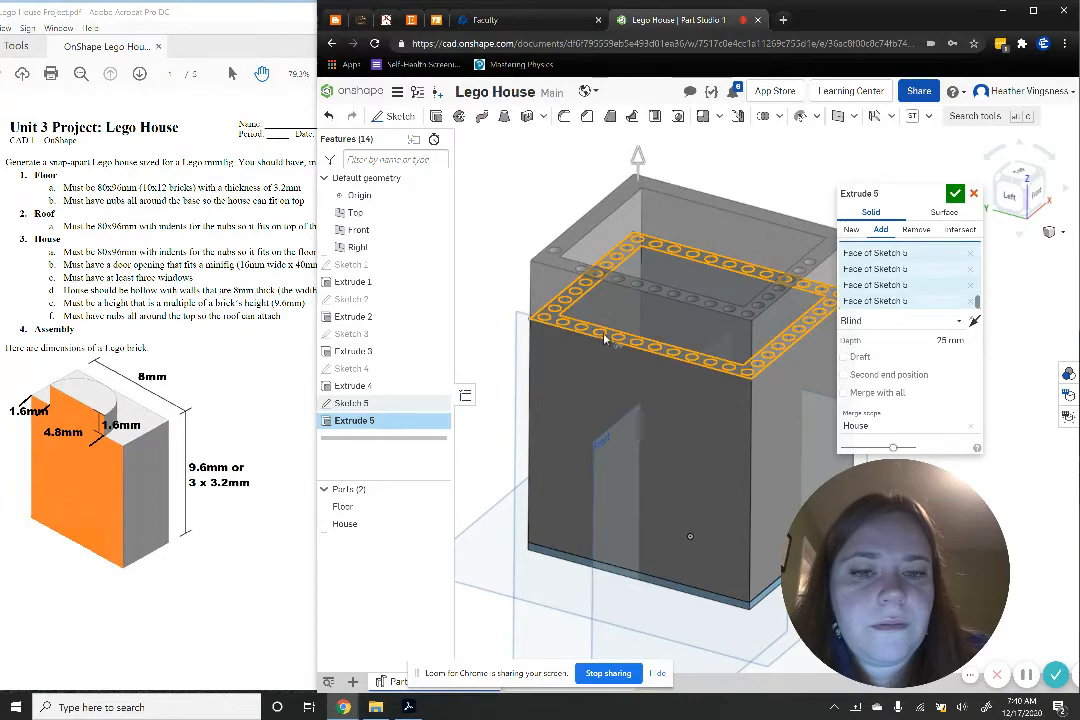
{"action": "left_click", "coordinate": [969, 302]}
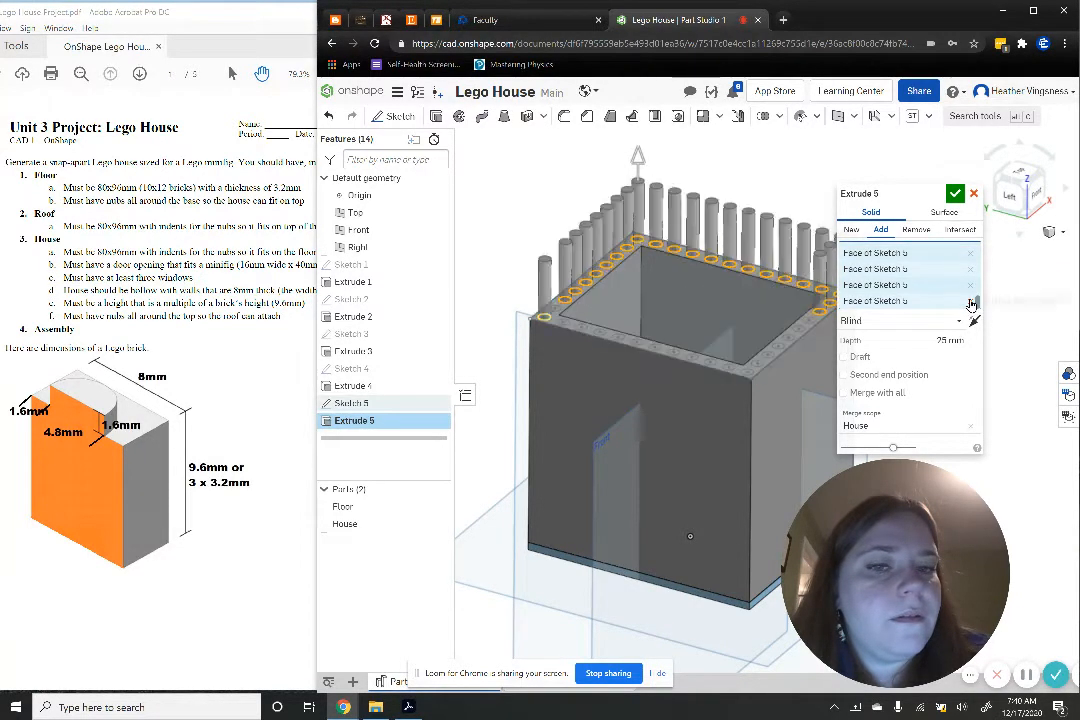
{"action": "left_click", "coordinate": [556, 312]}
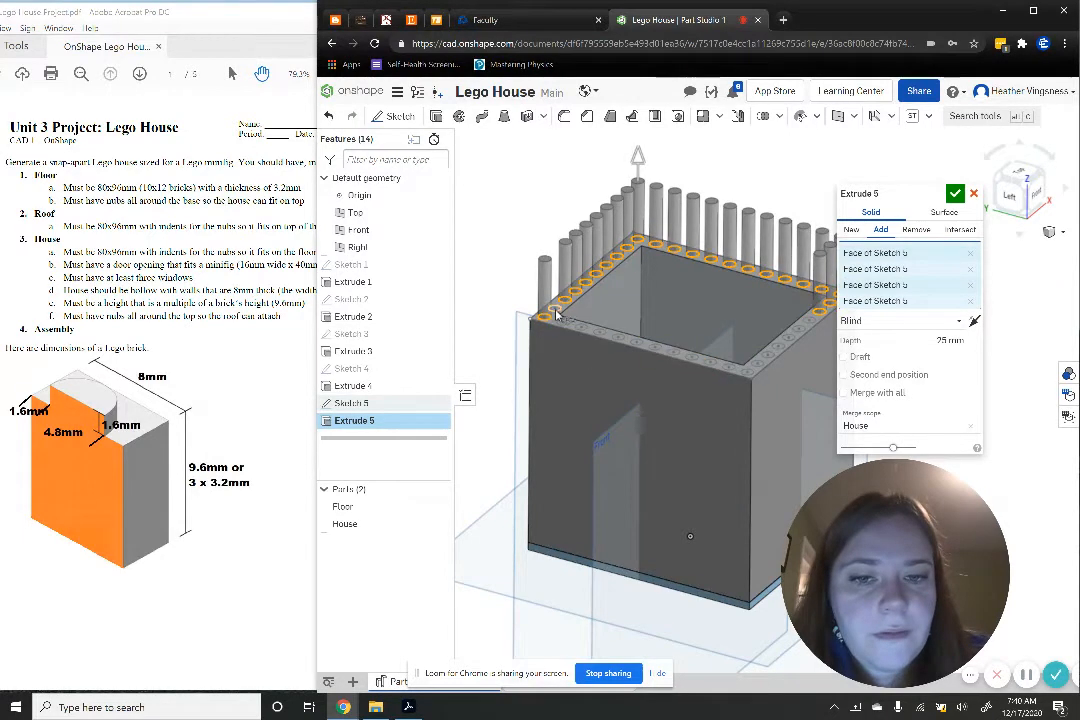
Add the nub circles along the left wall to the extrusion, keeping the rim region around them out of the selection
{"action": "left_click", "coordinate": [563, 323]}
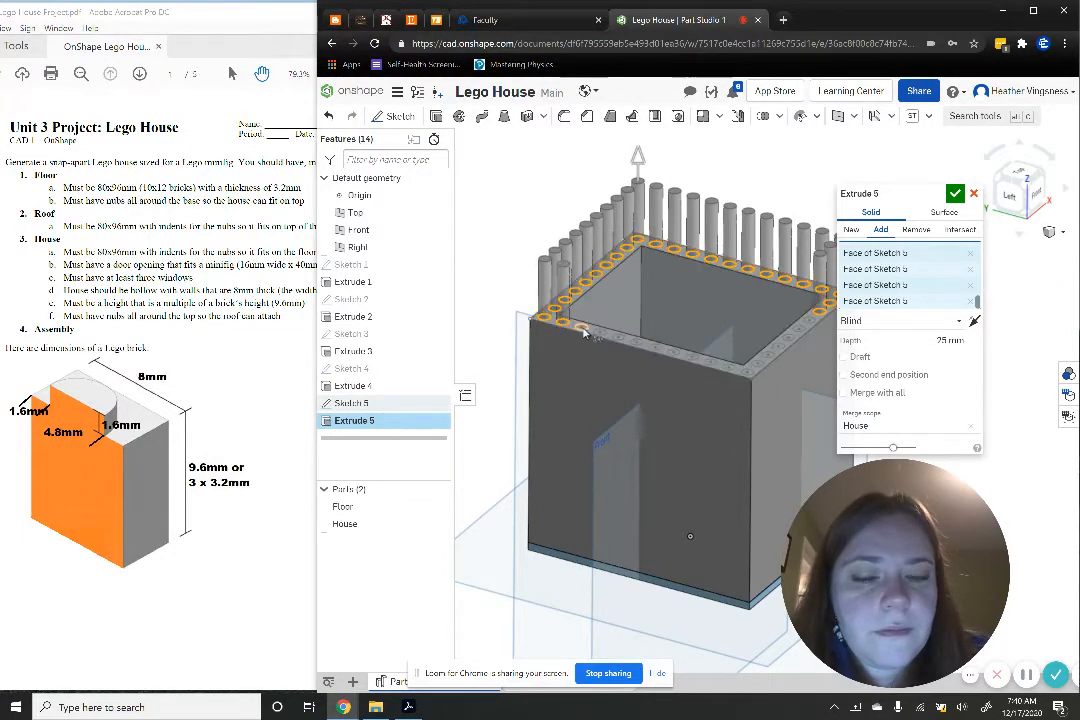
{"action": "left_click", "coordinate": [599, 333]}
{"action": "left_click", "coordinate": [616, 338]}
{"action": "left_click", "coordinate": [618, 338]}
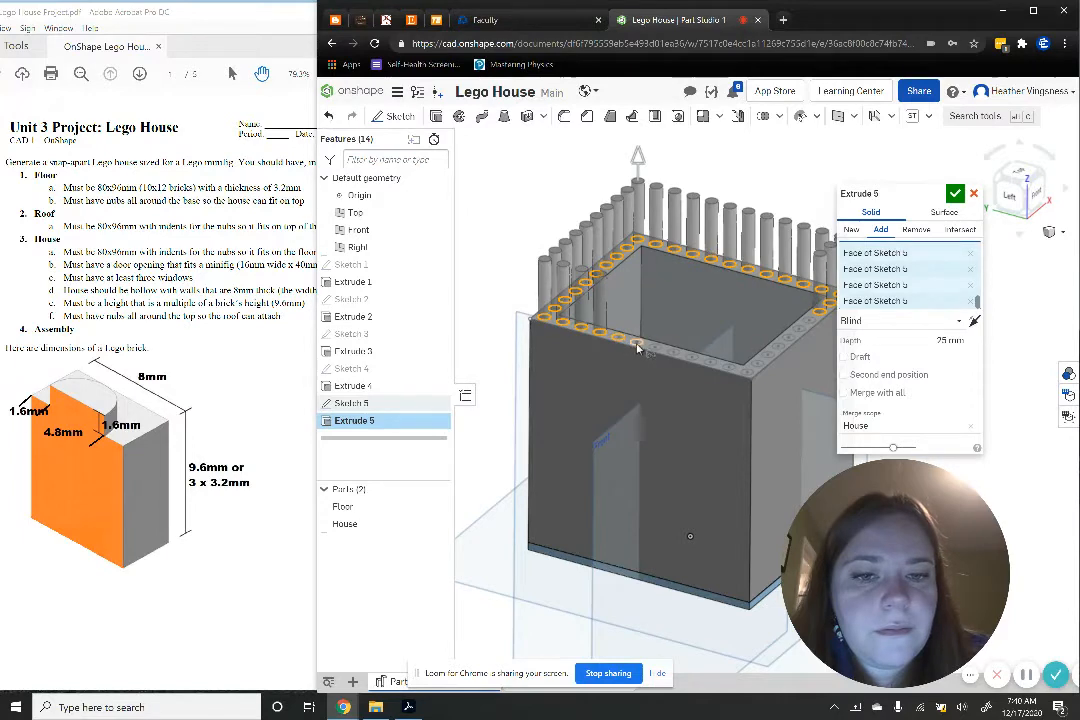
{"action": "left_click", "coordinate": [636, 343]}
{"action": "left_click", "coordinate": [654, 349]}
{"action": "left_click", "coordinate": [672, 354]}
{"action": "left_click", "coordinate": [690, 359]}
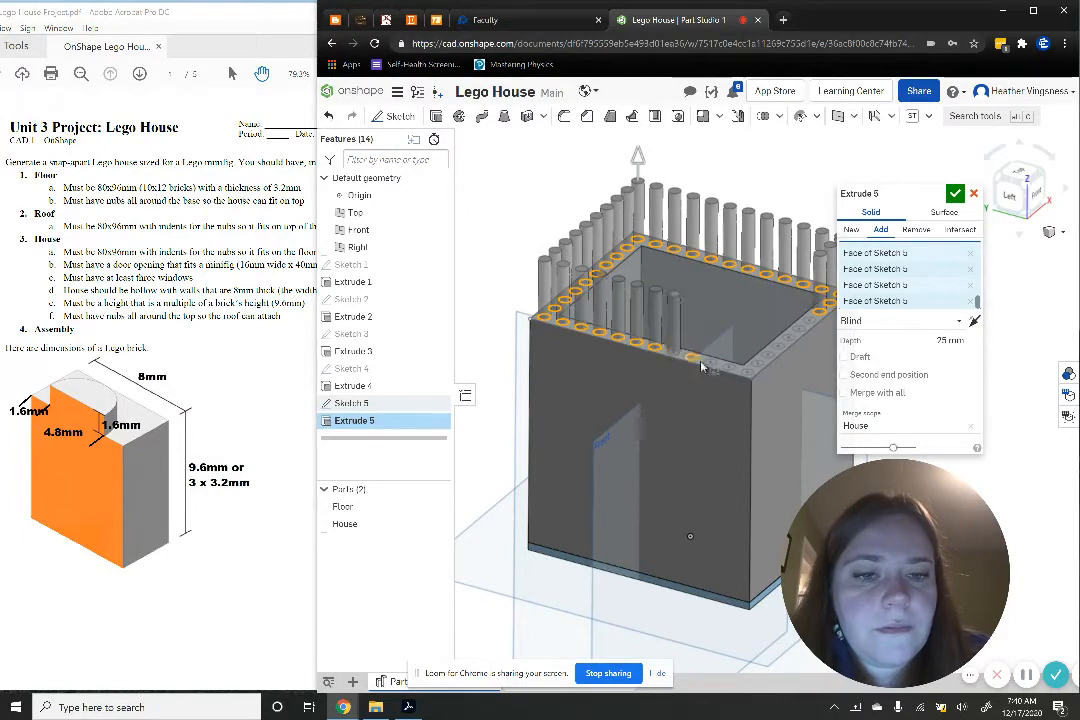
{"action": "left_click", "coordinate": [709, 366]}
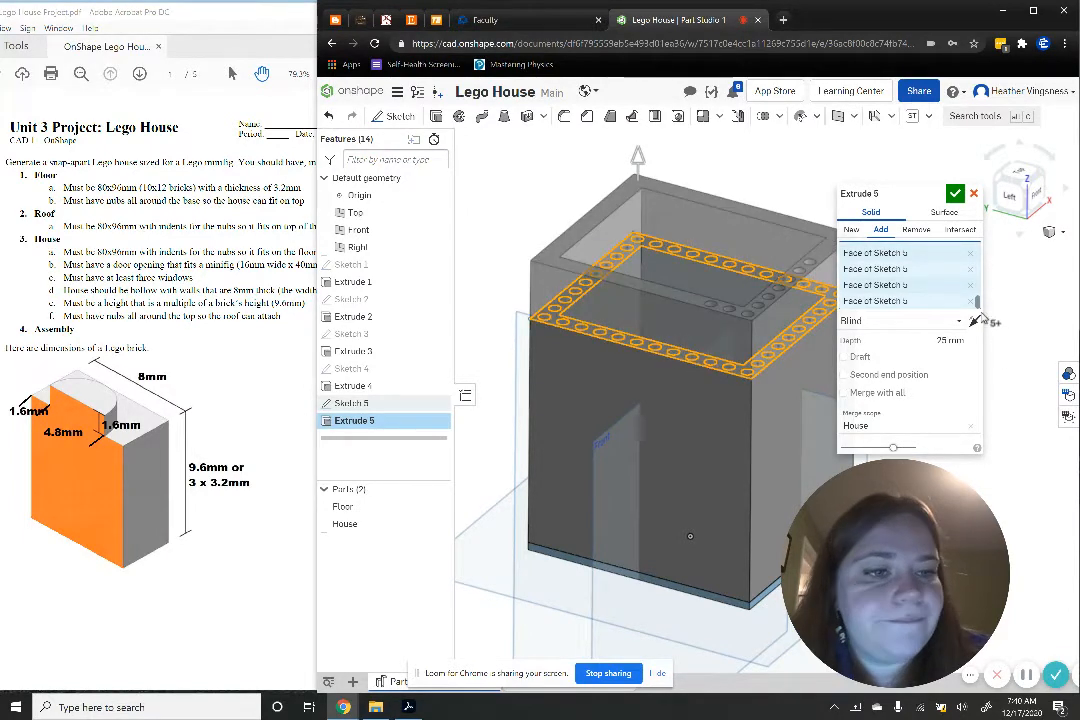
{"action": "left_click", "coordinate": [740, 369]}
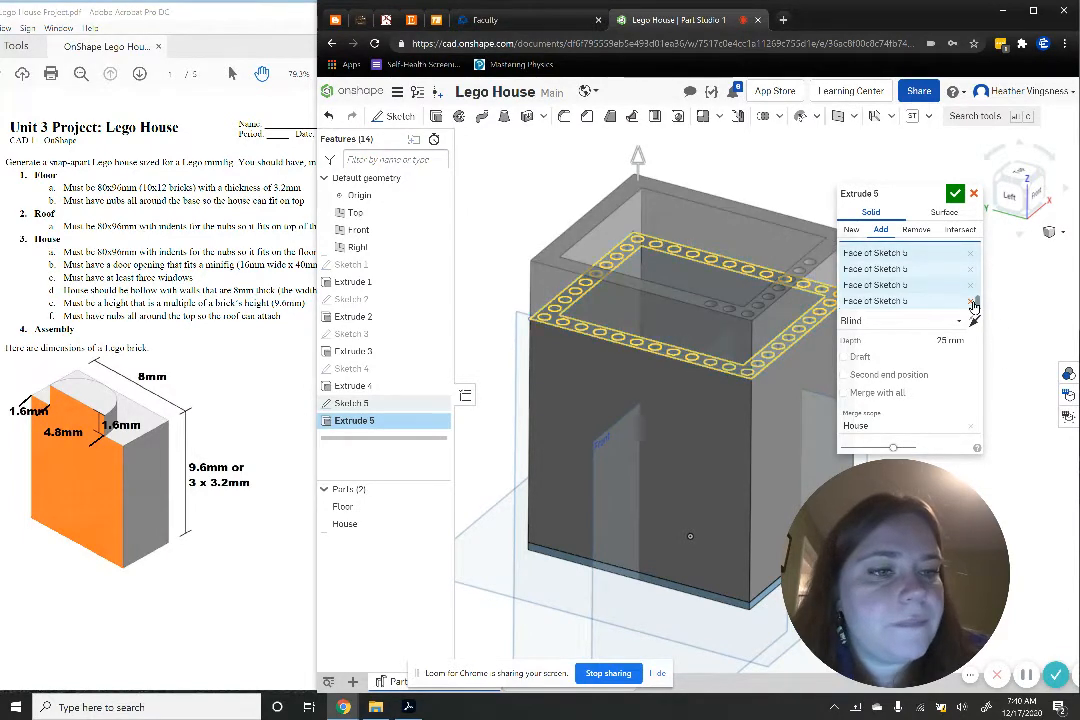
{"action": "left_click", "coordinate": [713, 365]}
{"action": "left_click", "coordinate": [730, 370]}
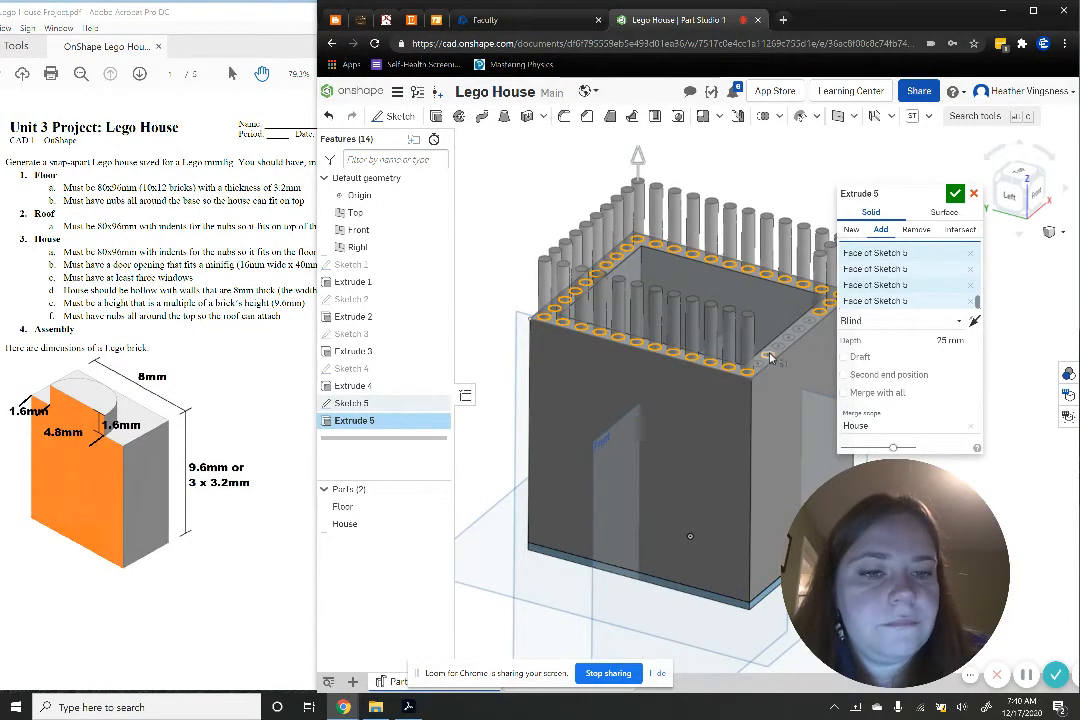
Add the remaining front-wall nub circles and extrude all the nubs 1.6 mm, adding them to the house
{"action": "left_click", "coordinate": [778, 350]}
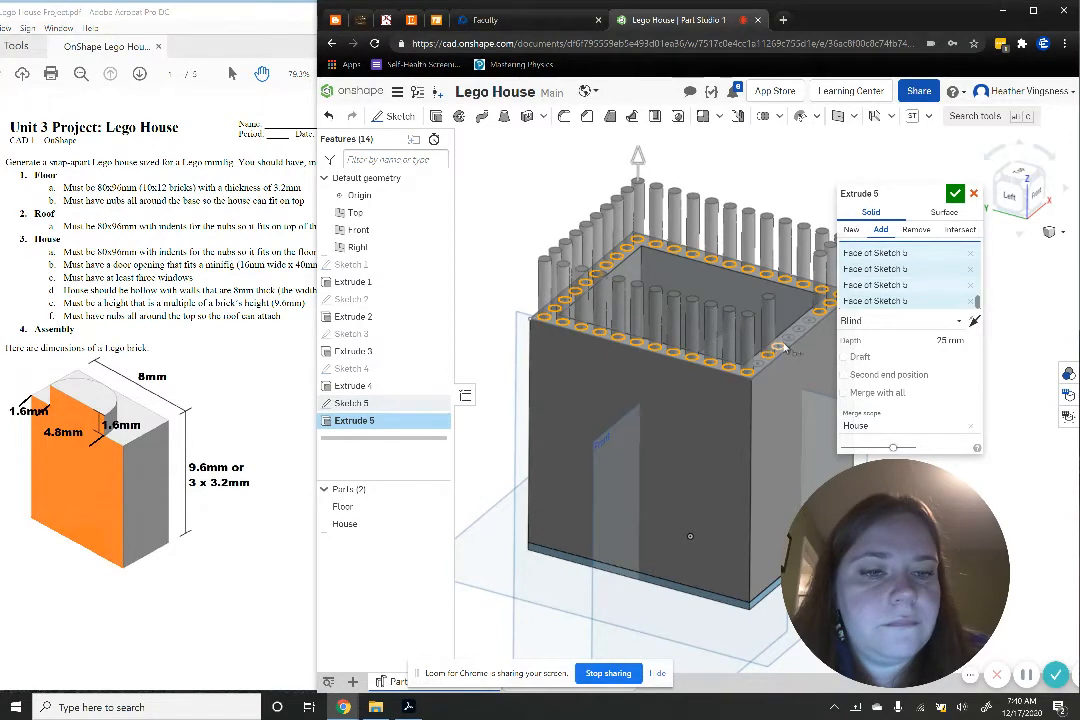
{"action": "left_click", "coordinate": [789, 340]}
{"action": "left_click", "coordinate": [799, 331]}
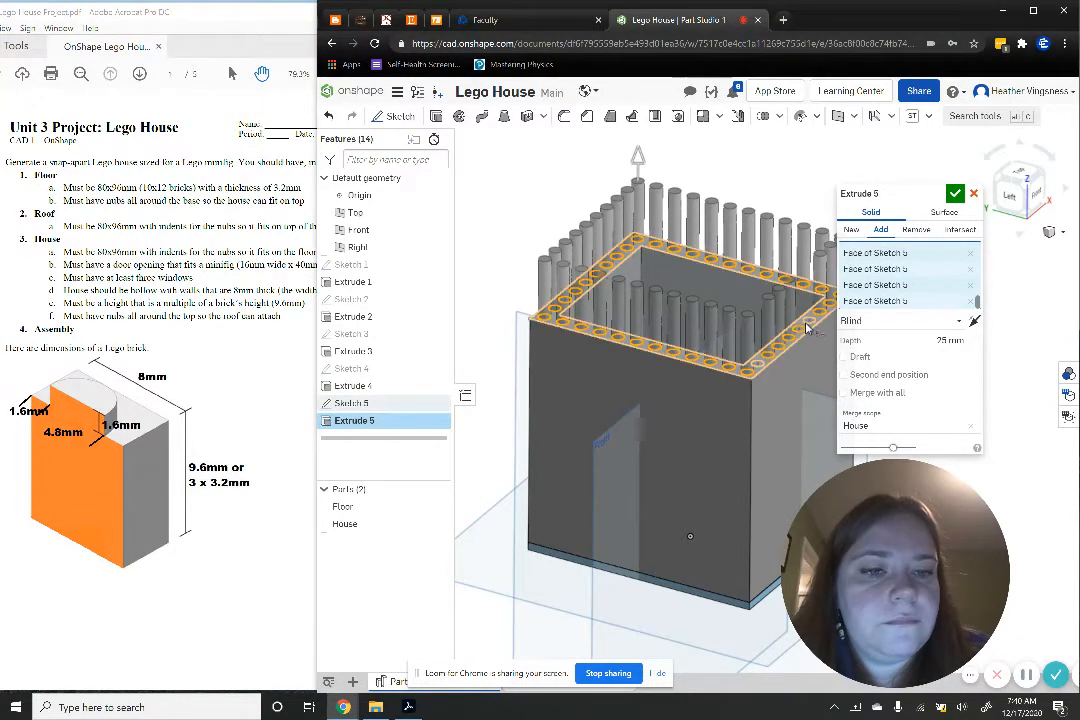
{"action": "left_click", "coordinate": [810, 322]}
{"action": "left_click", "coordinate": [760, 364]}
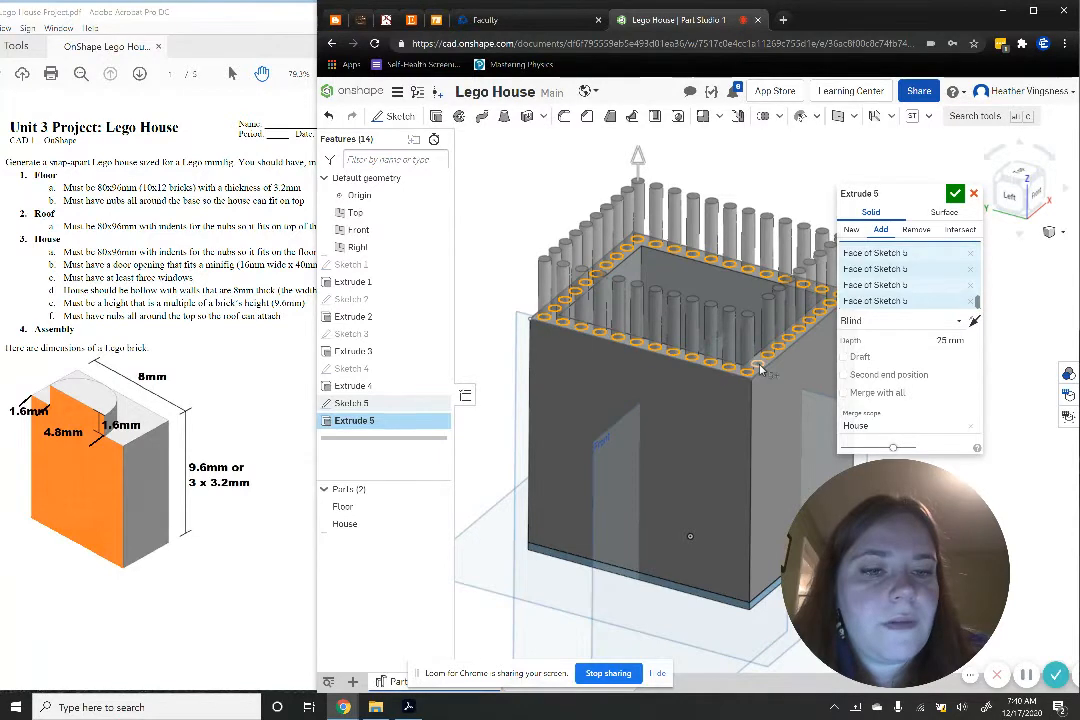
{"action": "left_click", "coordinate": [904, 340]}
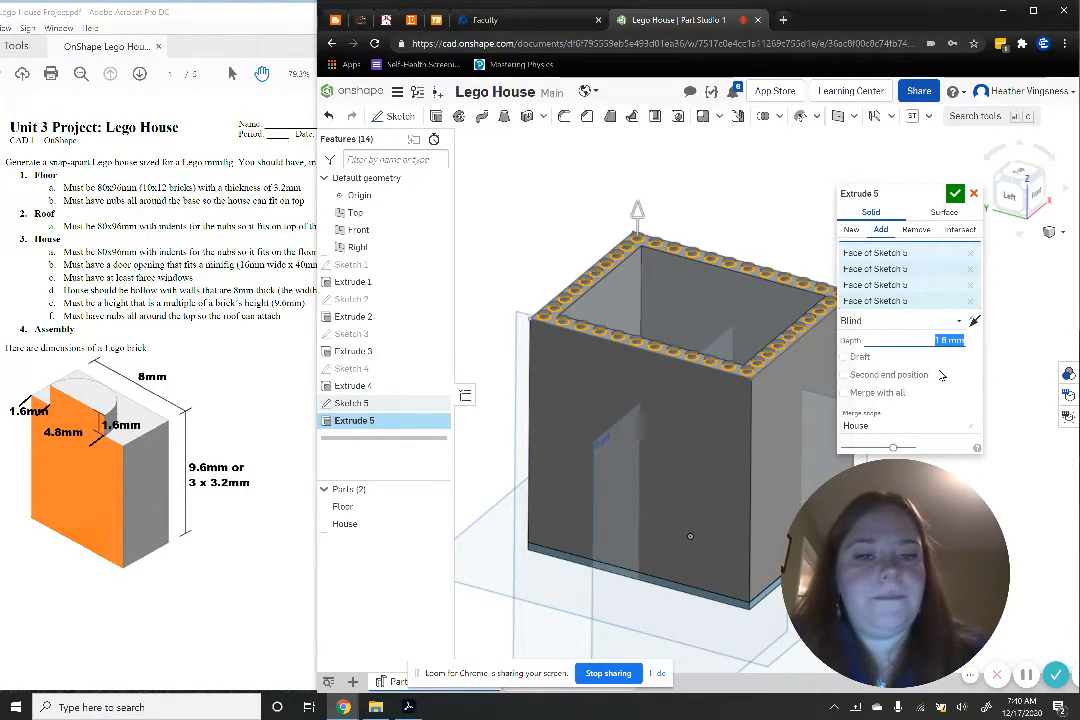
{"action": "left_click", "coordinate": [955, 195]}
Hide the floor to inspect the house's underside indents and top nubs, and show the floor again
{"action": "middle_click_drag", "start_coordinate": [939, 281], "coordinate": [893, 217]}
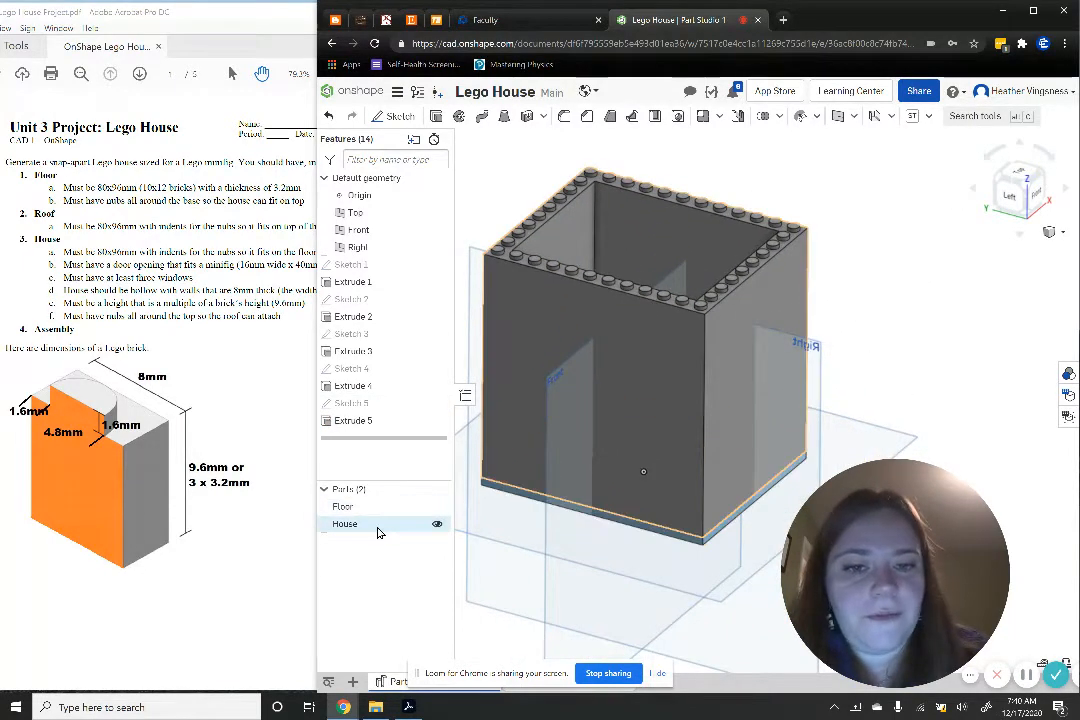
{"action": "left_click", "coordinate": [1042, 178]}
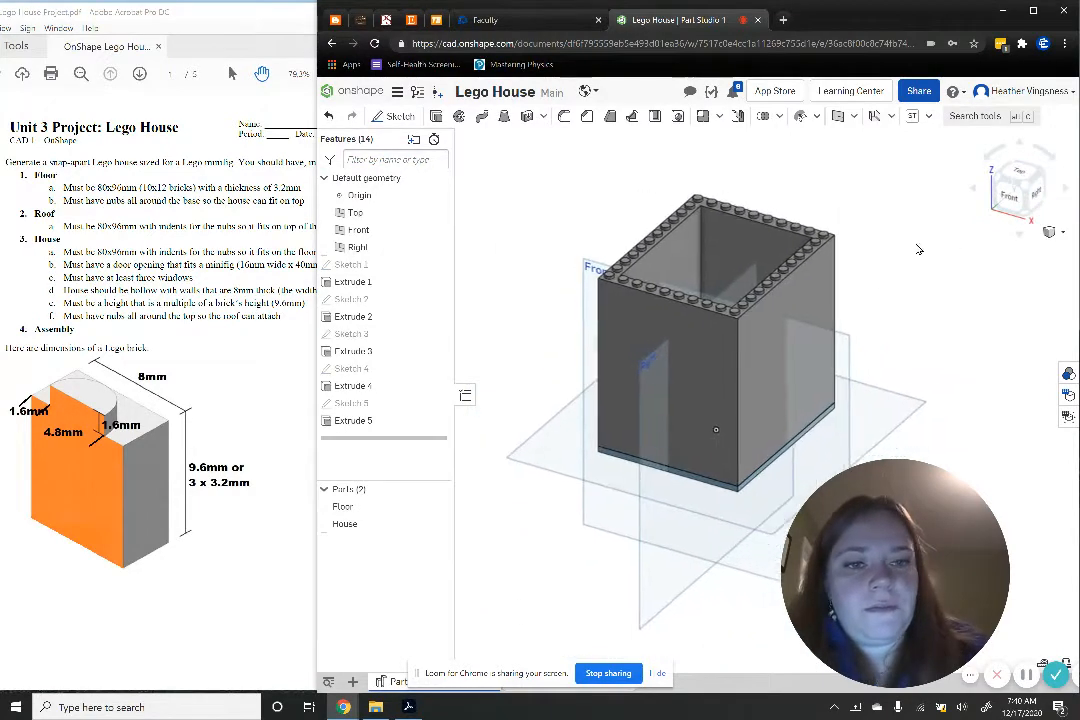
{"action": "left_click", "coordinate": [438, 507]}
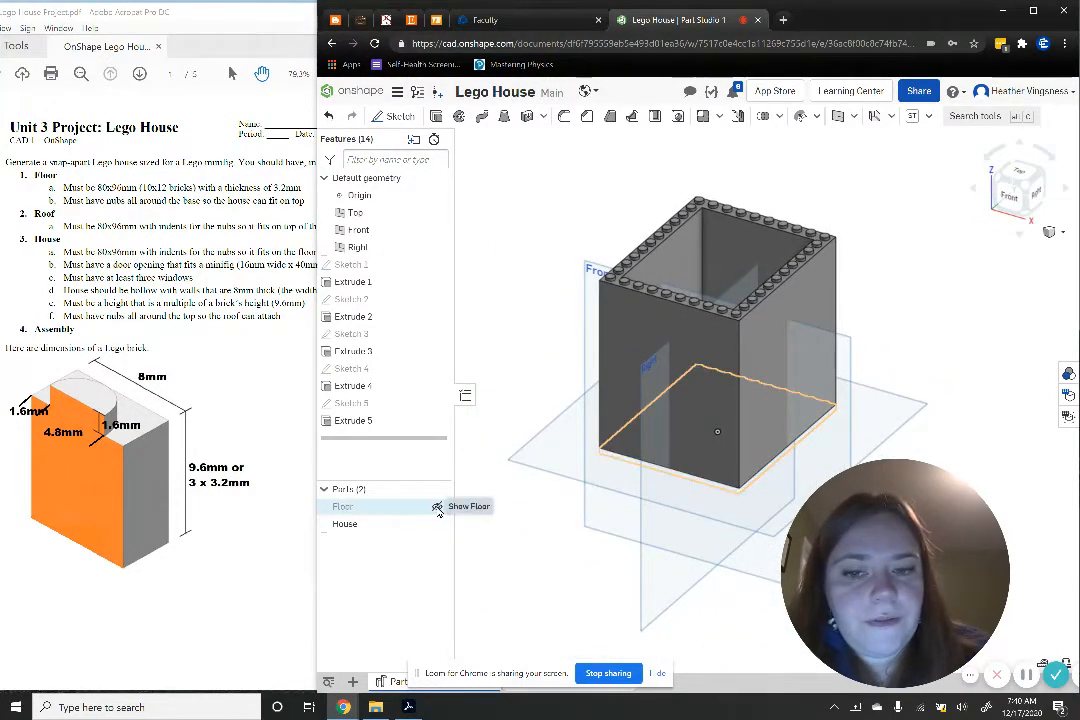
{"action": "left_click", "coordinate": [1026, 218]}
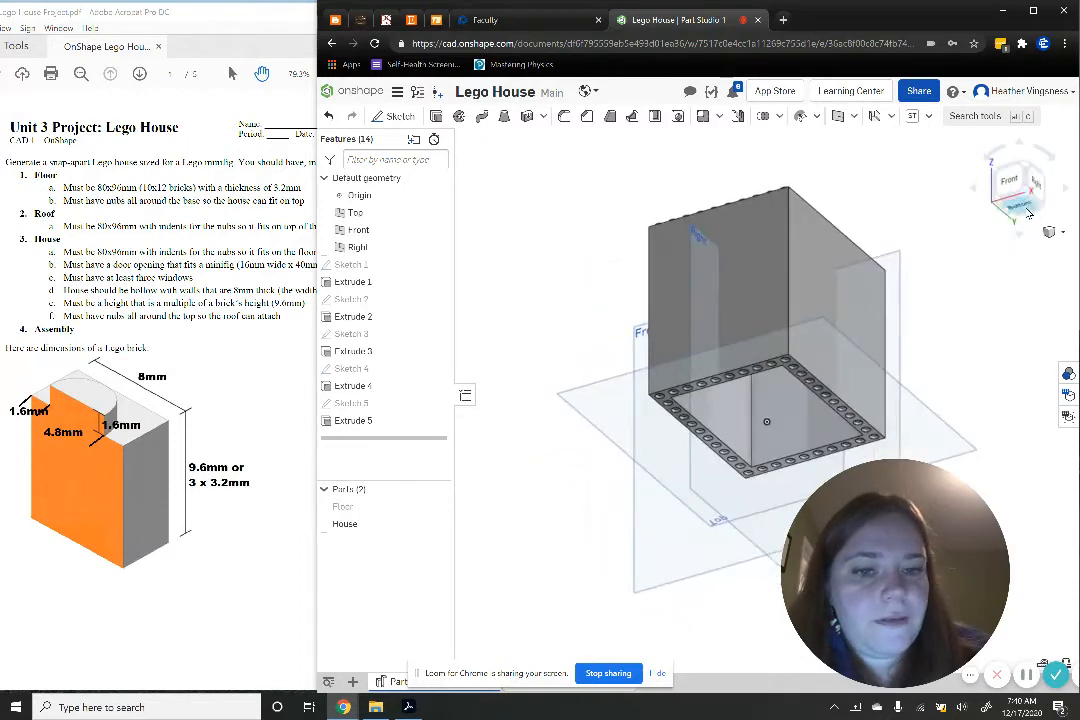
{"action": "left_click", "coordinate": [1030, 170]}
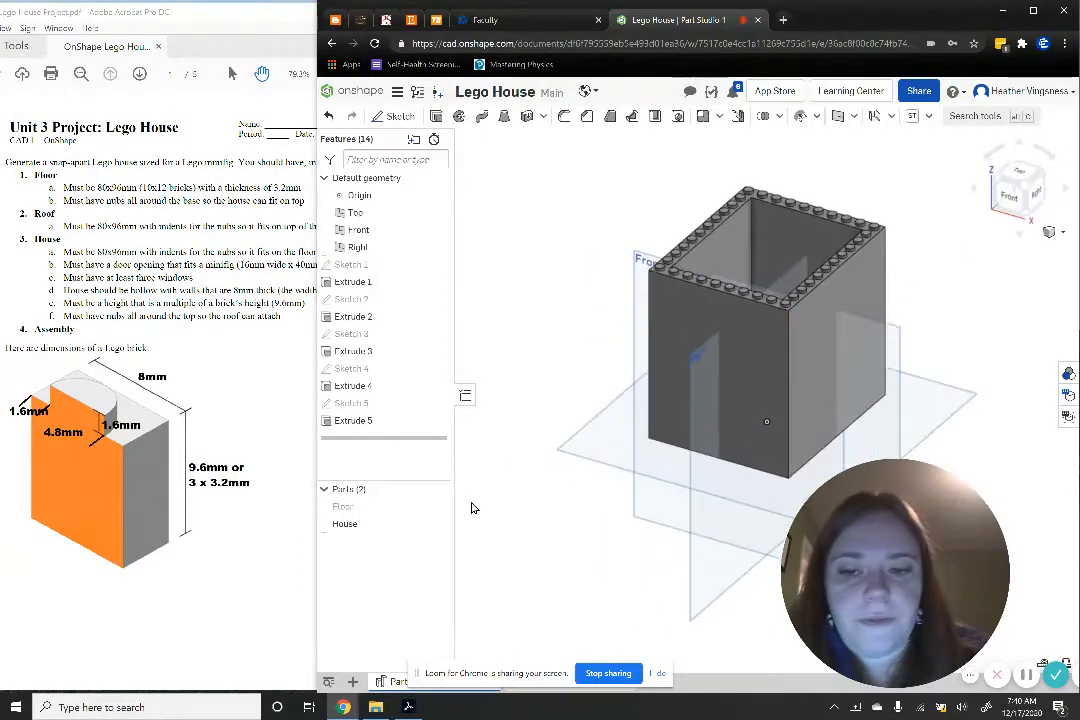
{"action": "left_click", "coordinate": [438, 507]}
{"action": "middle_click_drag", "start_coordinate": [540, 358], "coordinate": [489, 361]}
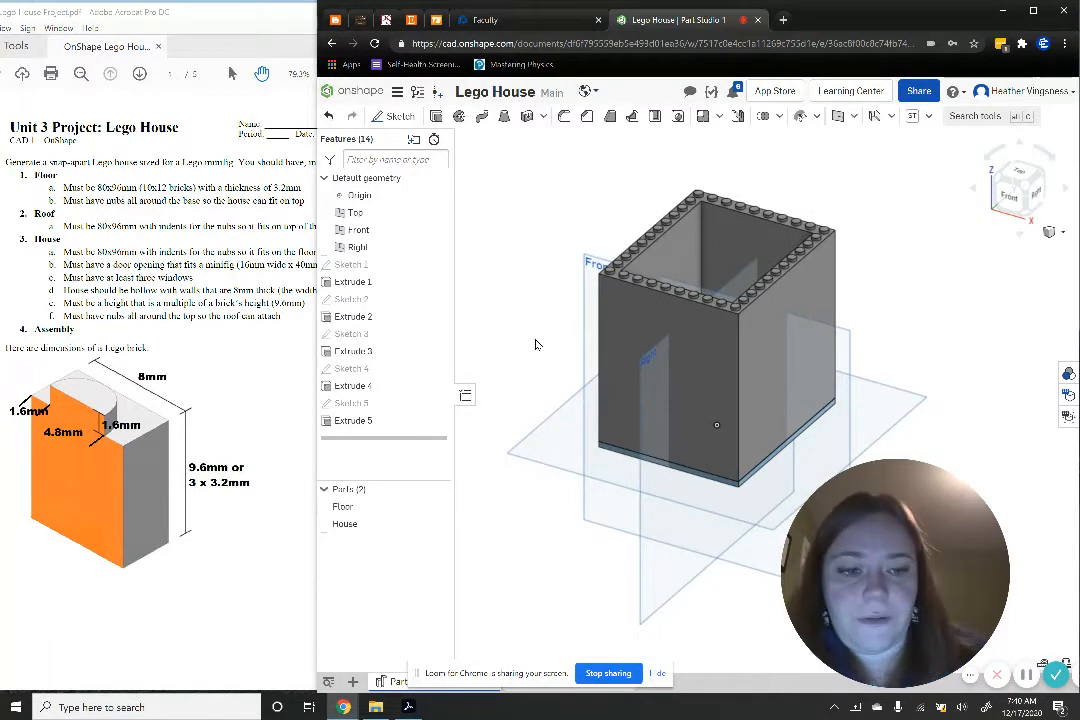
Start a sketch on the house's top rim face, below the nubs, and project the outer wall edges into it
{"action": "left_click", "coordinate": [392, 116]}
{"action": "scroll", "coordinate": [575, 283], "scroll_direction": "up", "scroll_amount": 6}
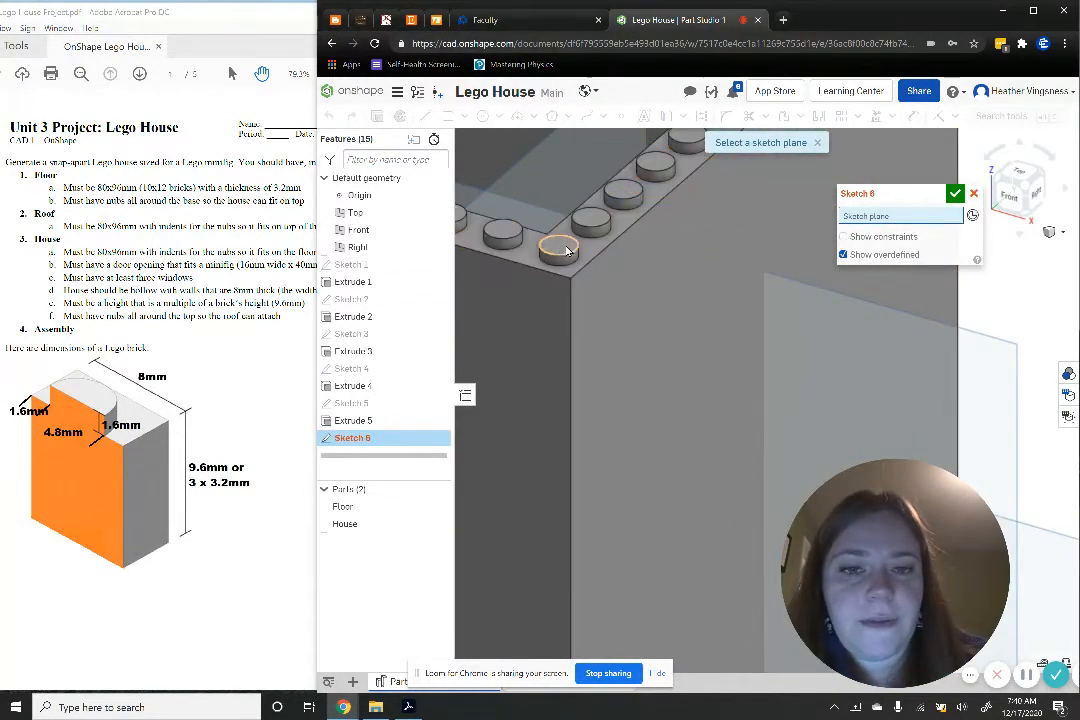
{"action": "left_click", "coordinate": [588, 256]}
{"action": "scroll", "coordinate": [585, 252], "scroll_direction": "down", "scroll_amount": 6}
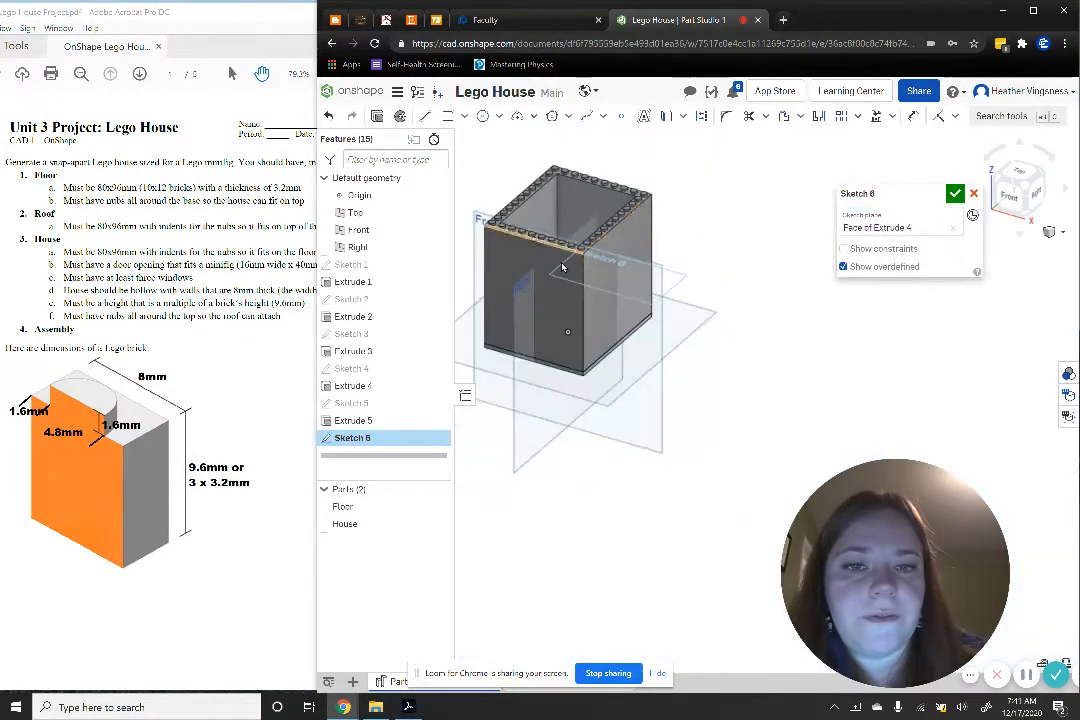
{"action": "left_click", "coordinate": [665, 116]}
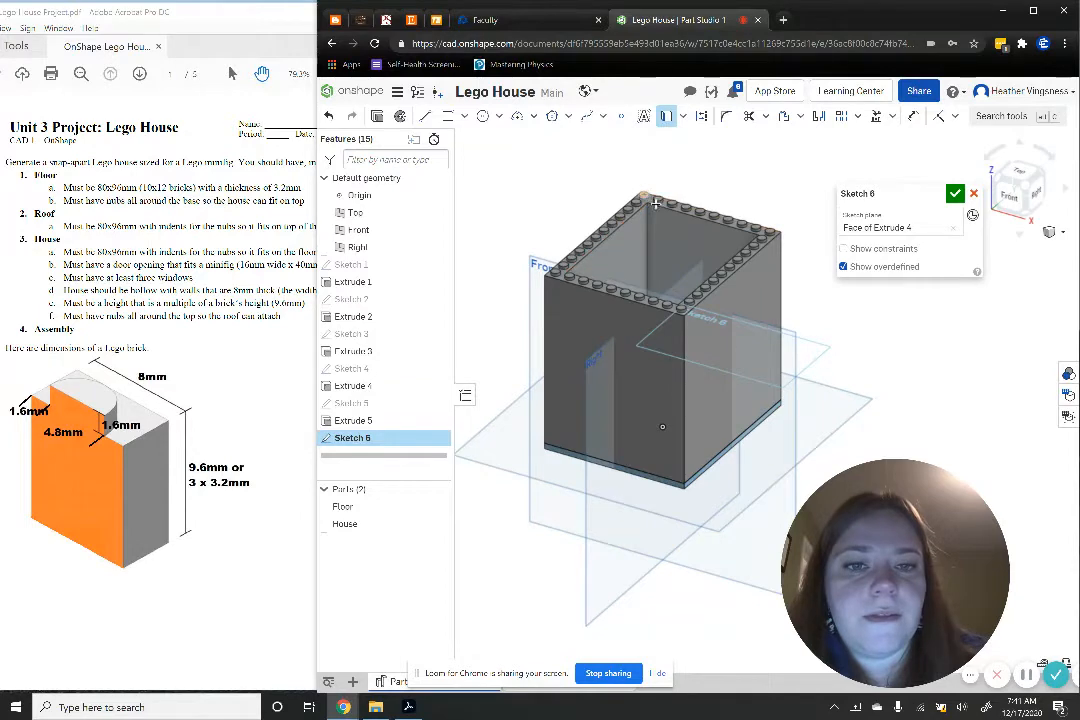
{"action": "scroll", "coordinate": [632, 195], "scroll_direction": "up", "scroll_amount": 3}
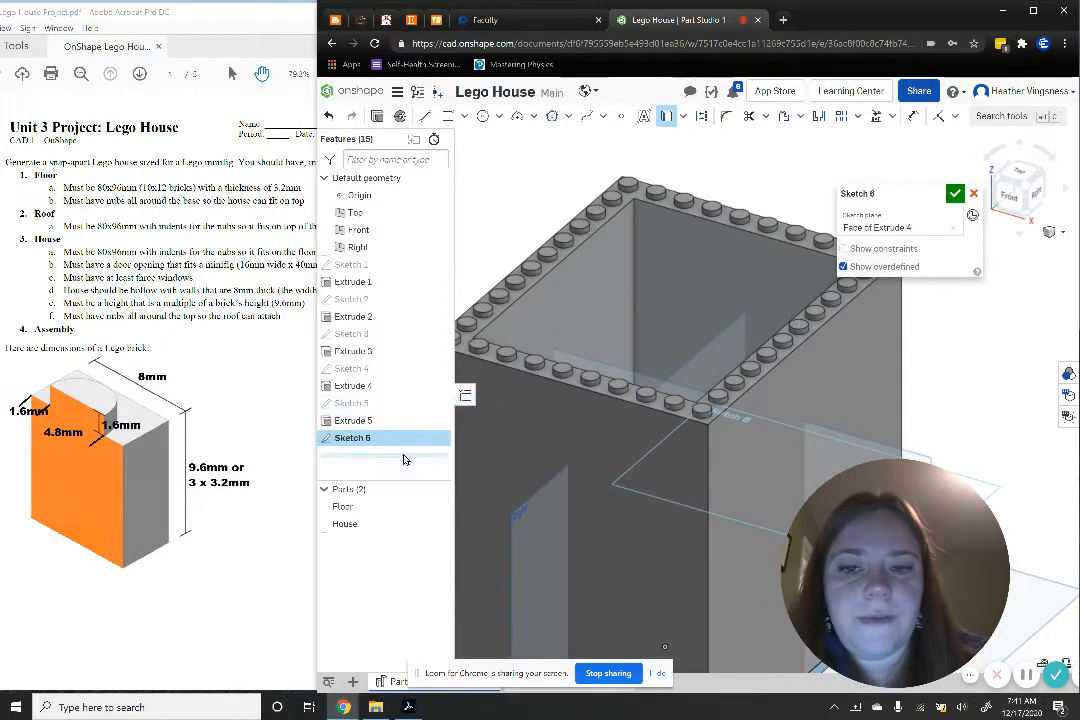
{"action": "left_click", "coordinate": [605, 385]}
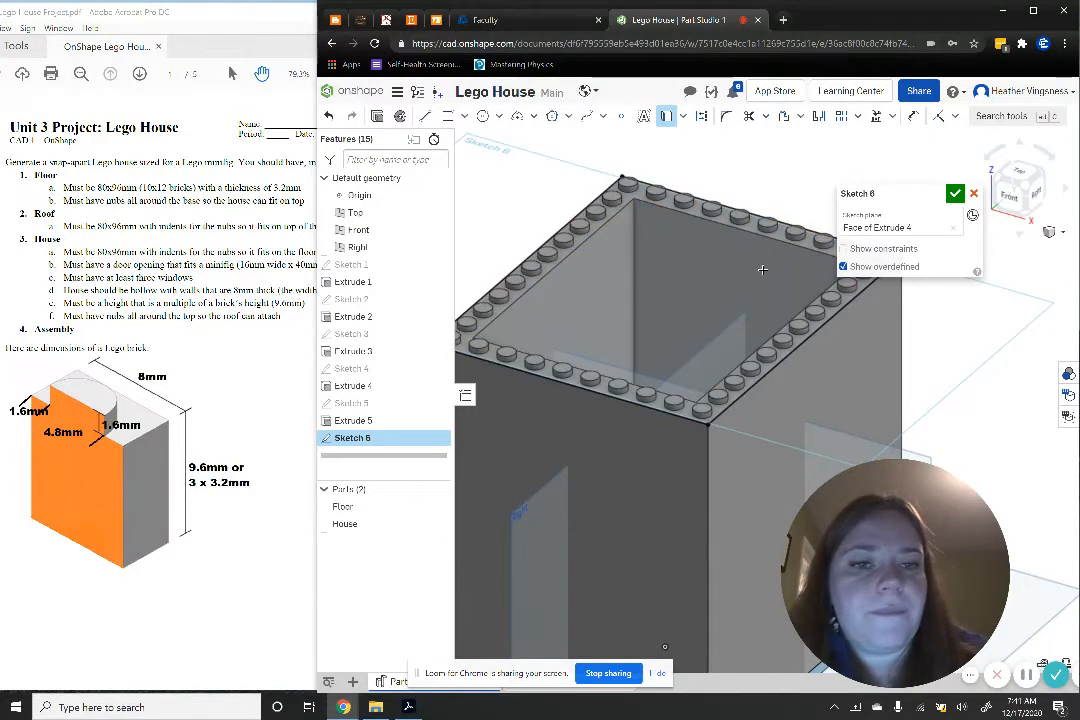
{"action": "left_click", "coordinate": [382, 120]}
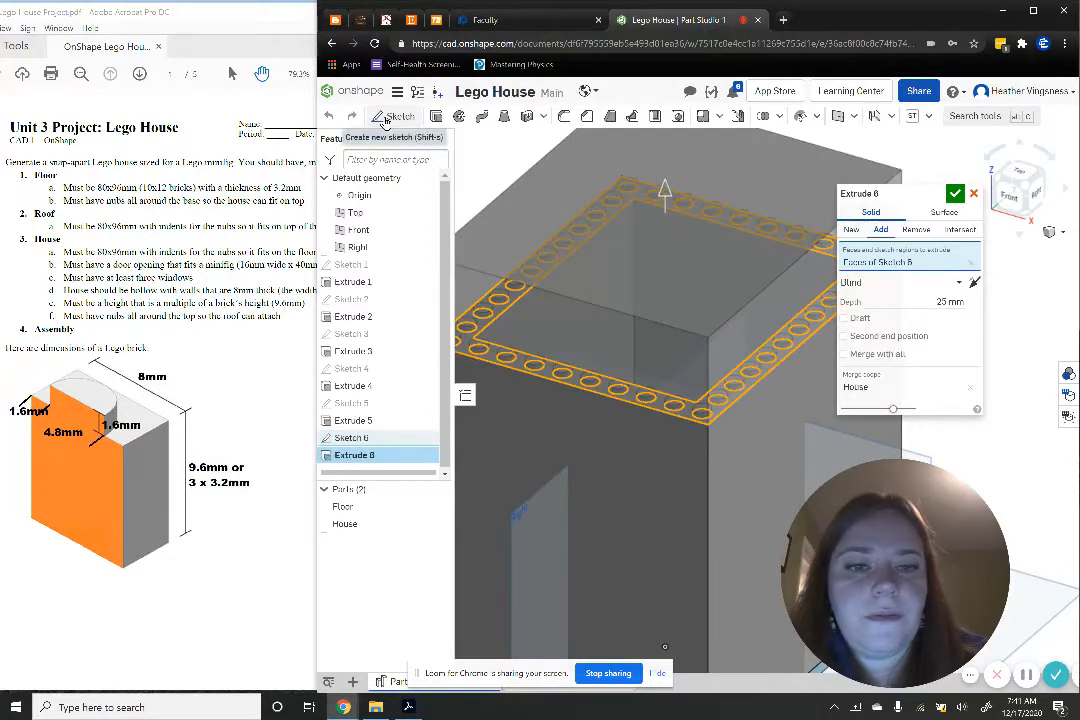
{"action": "left_click", "coordinate": [969, 265]}
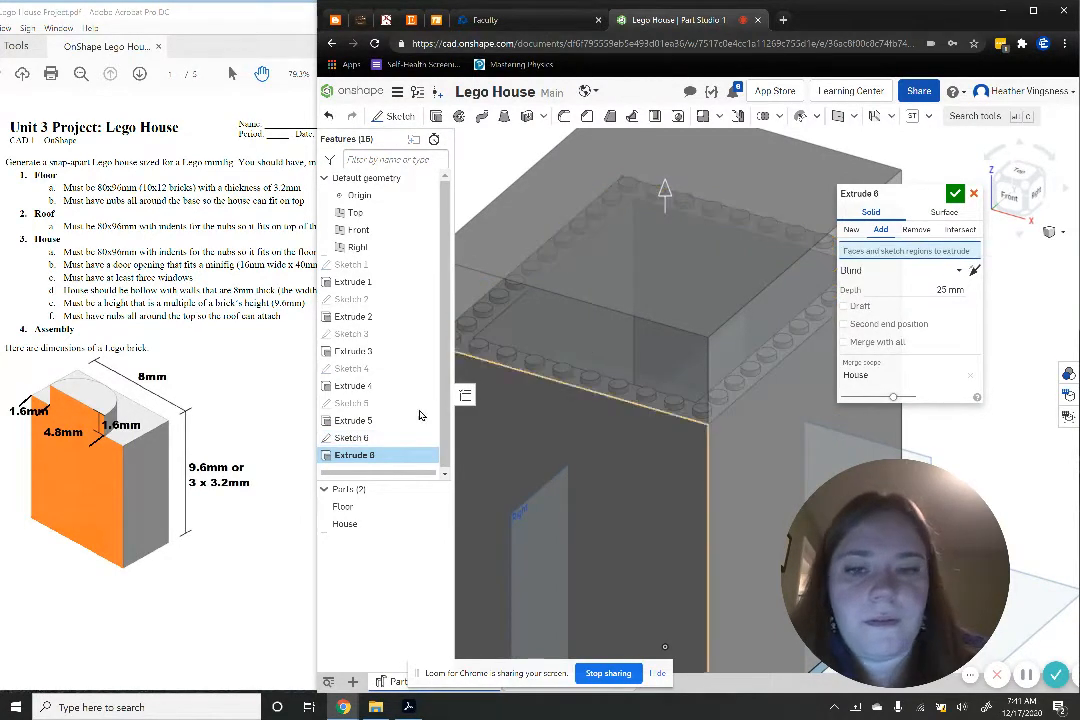
{"action": "left_click", "coordinate": [360, 440]}
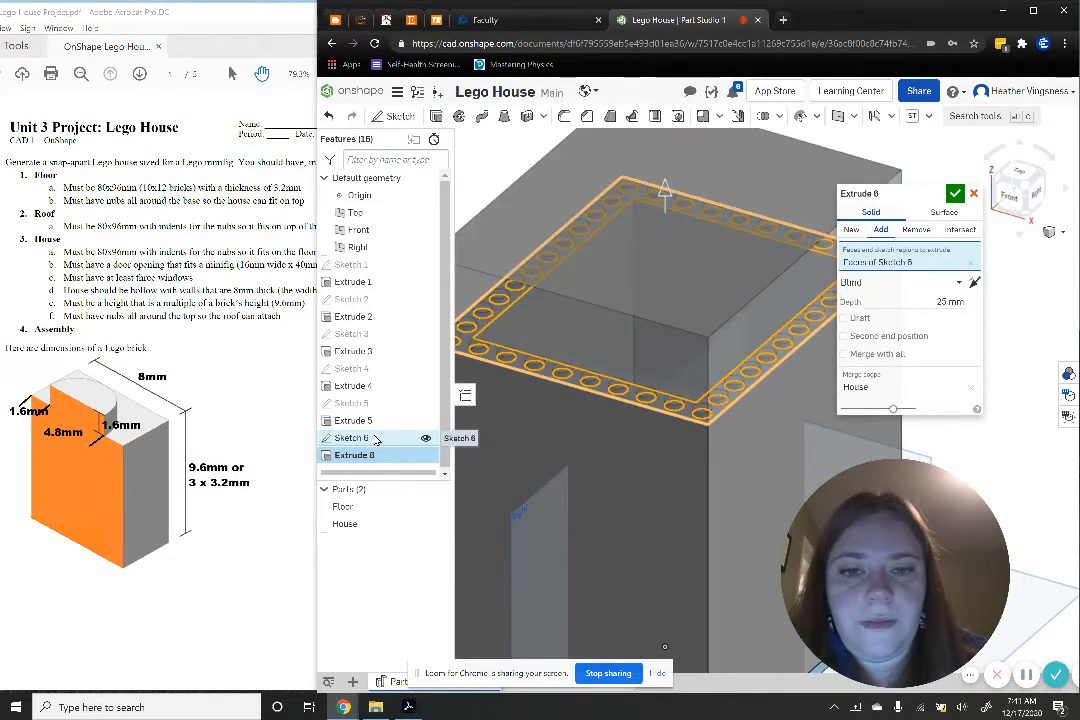
{"action": "left_click", "coordinate": [852, 230]}
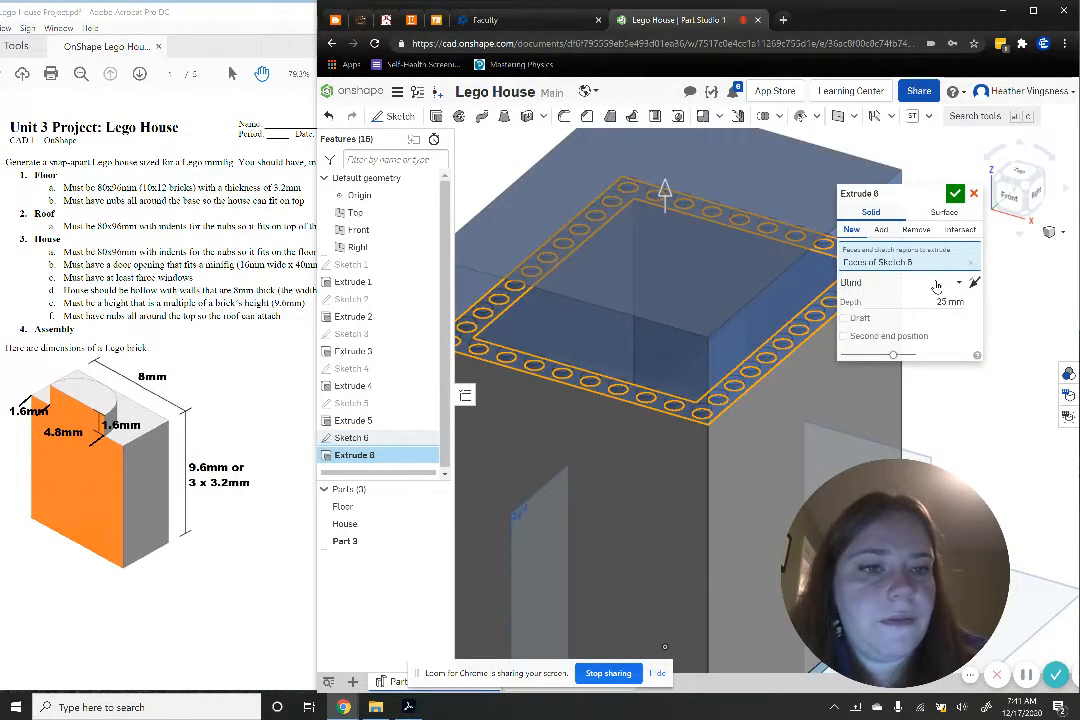
{"action": "left_click", "coordinate": [923, 301]}
{"action": "key", "text": "BackSpace"}
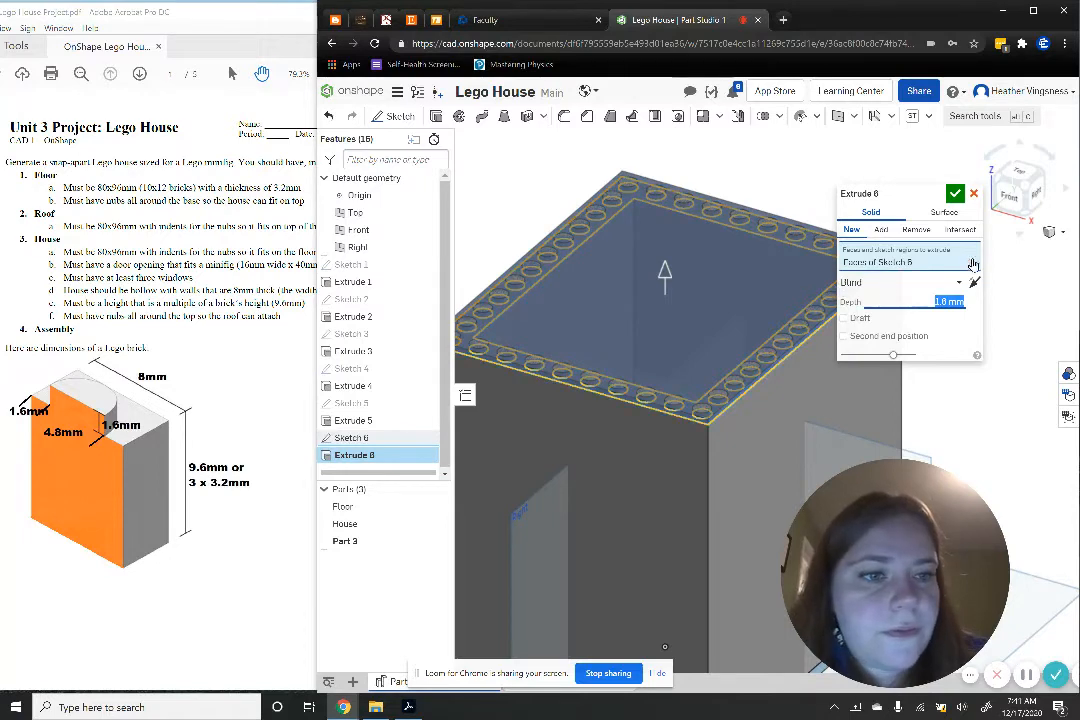
{"action": "left_click", "coordinate": [704, 338]}
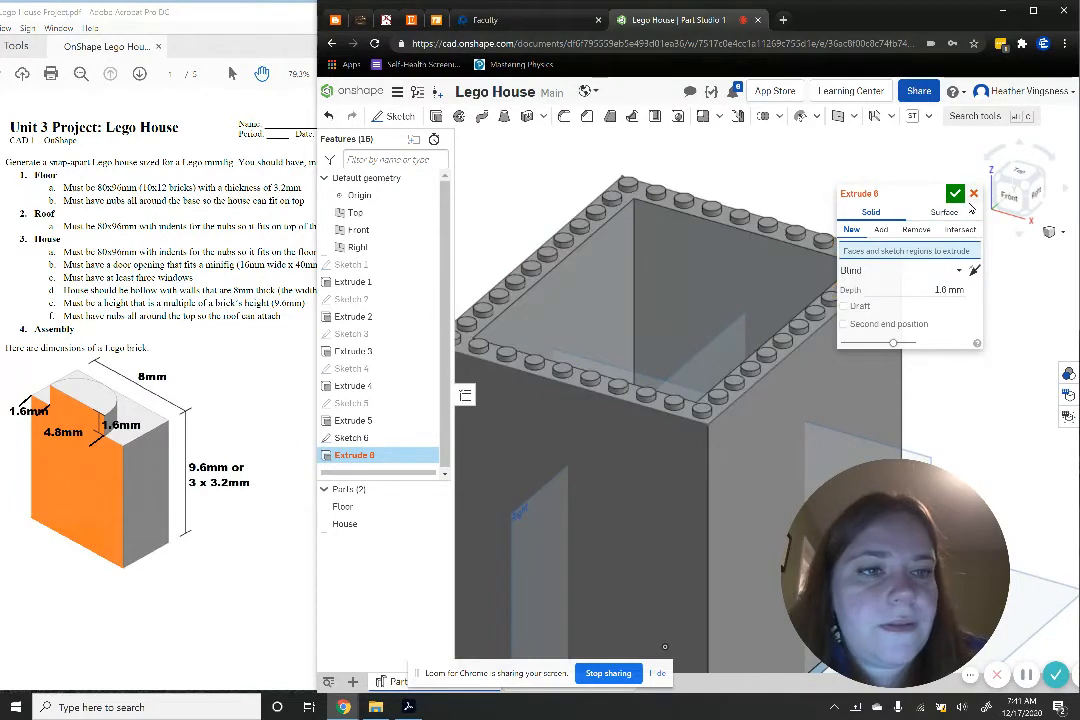
{"action": "left_click", "coordinate": [972, 195]}
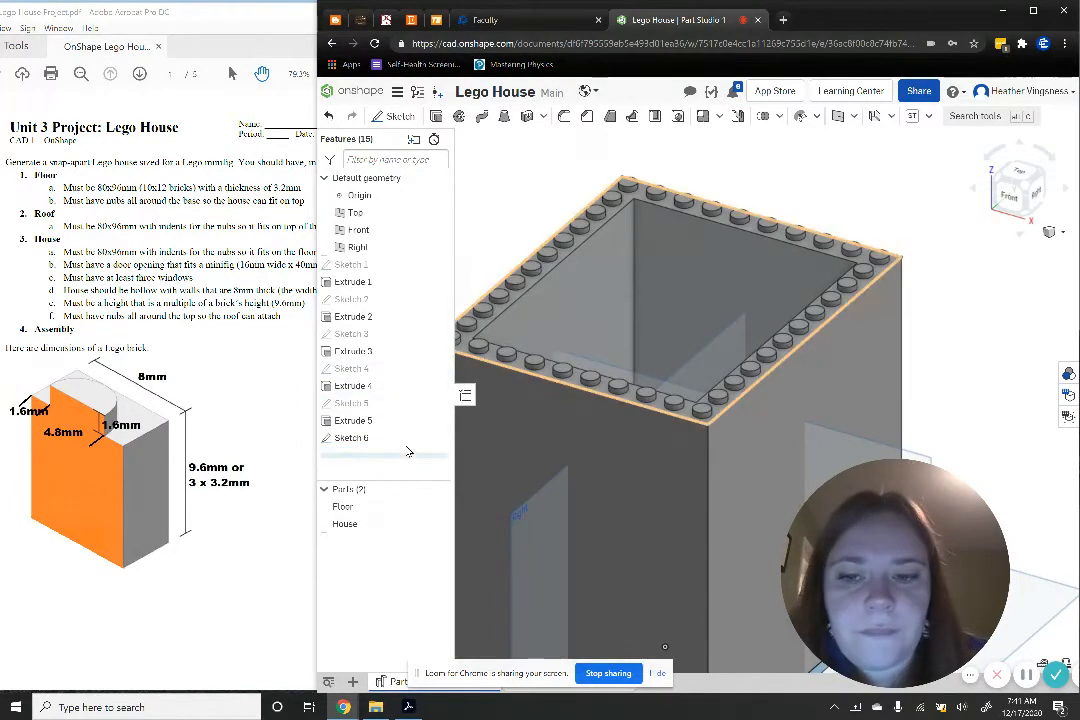
Hide the floor and house to check what the rim sketch contains, and show both parts again
{"action": "left_click", "coordinate": [433, 507]}
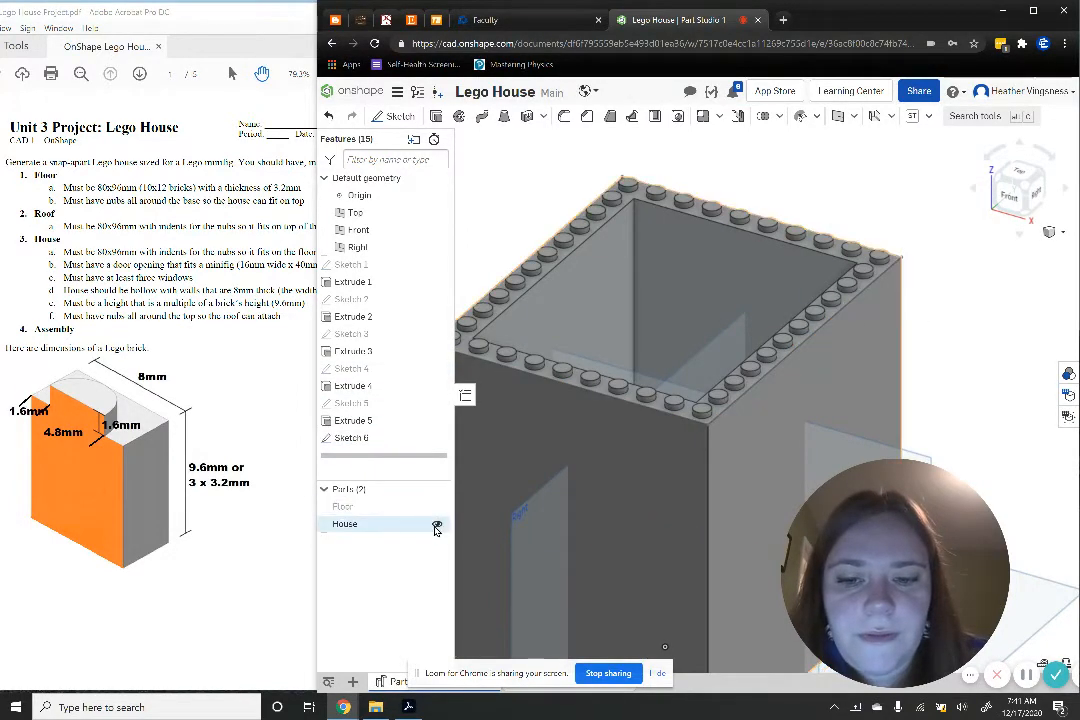
{"action": "left_click", "coordinate": [434, 523]}
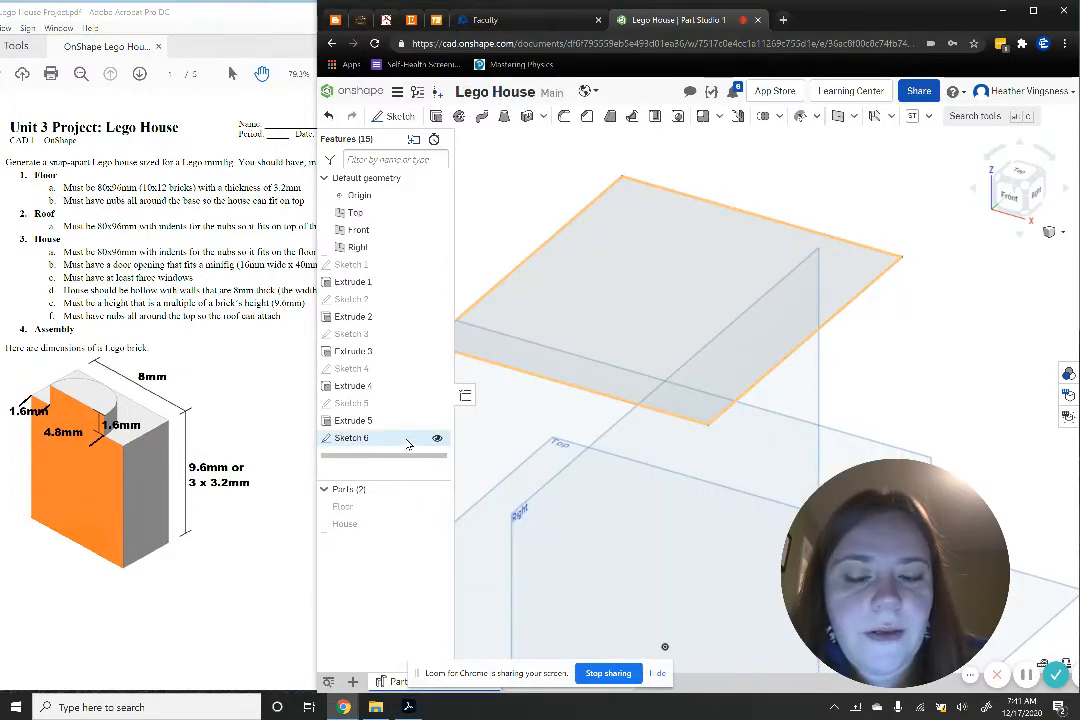
{"action": "left_click", "coordinate": [436, 524]}
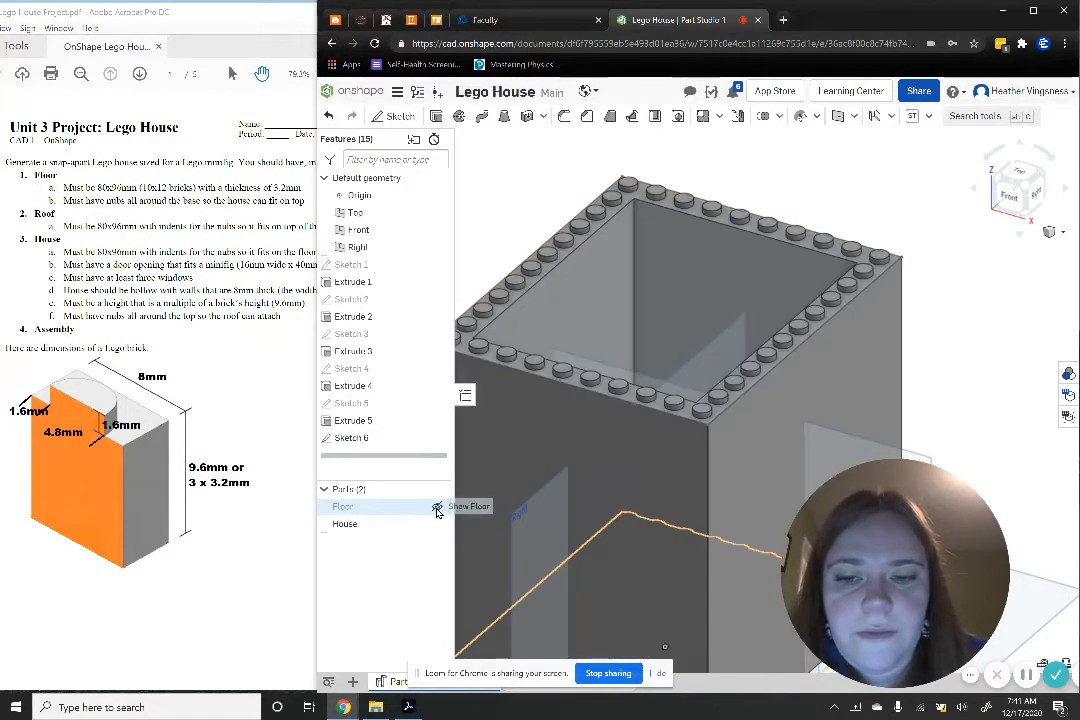
{"action": "left_click", "coordinate": [435, 507]}
Reopen the rim sketch and project all the top nub circles into it, hiding the house briefly to find missed ones
{"action": "double_click", "coordinate": [402, 444]}
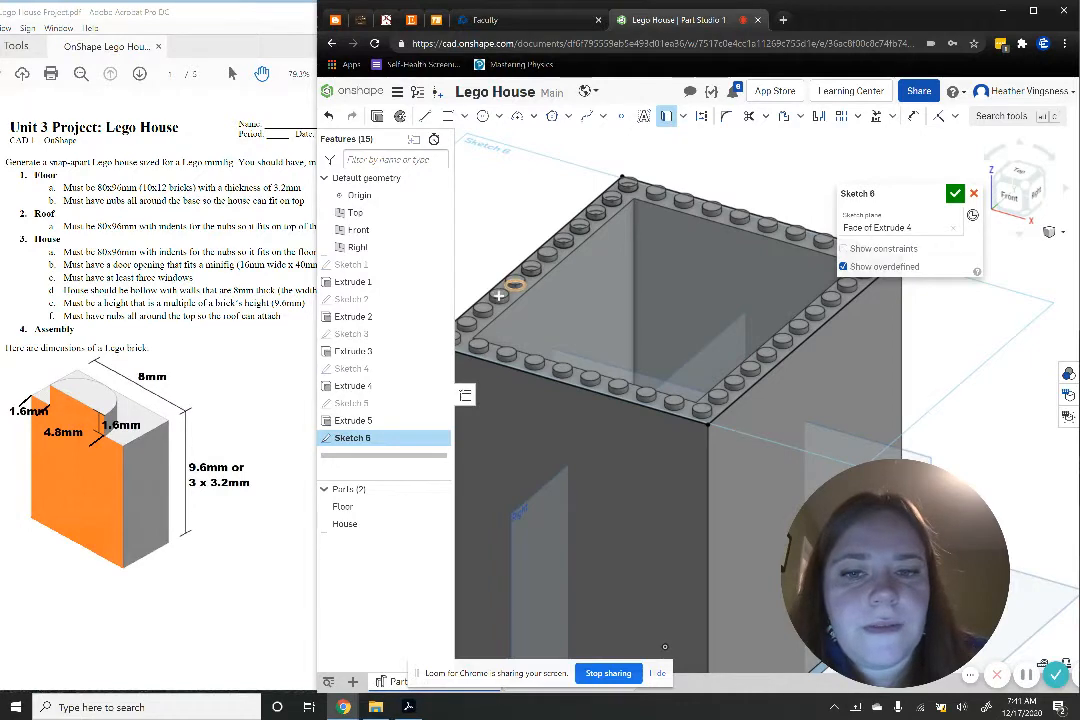
{"action": "middle_click_drag", "start_coordinate": [472, 247], "coordinate": [514, 225]}
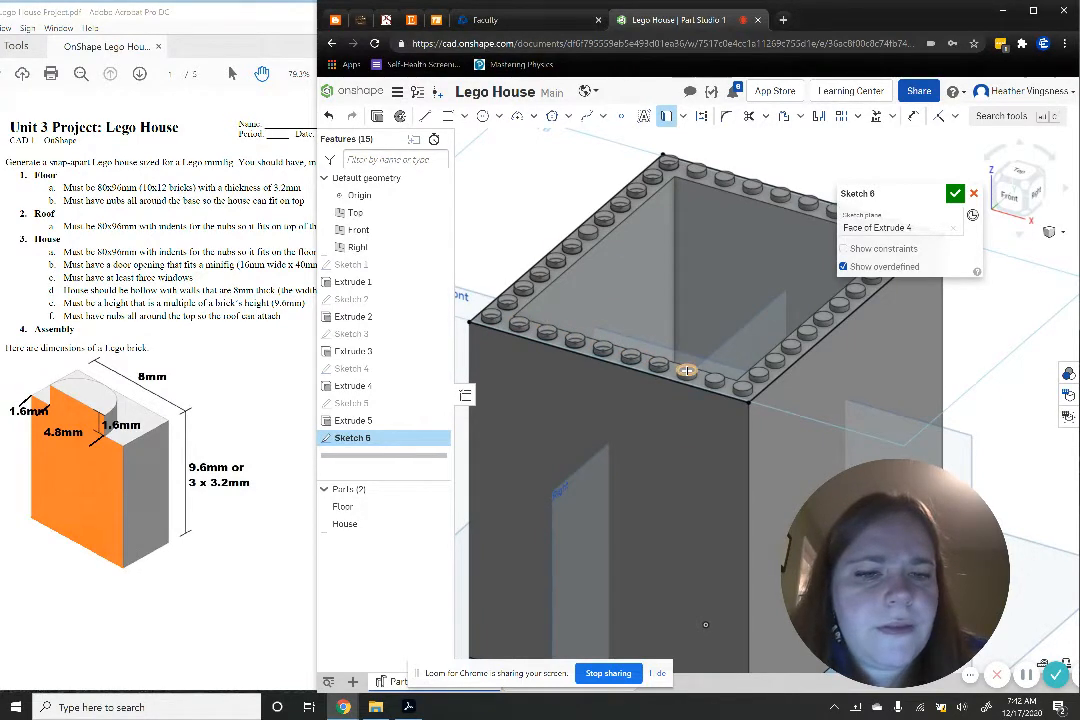
{"action": "middle_click_drag", "start_coordinate": [733, 290], "coordinate": [628, 318]}
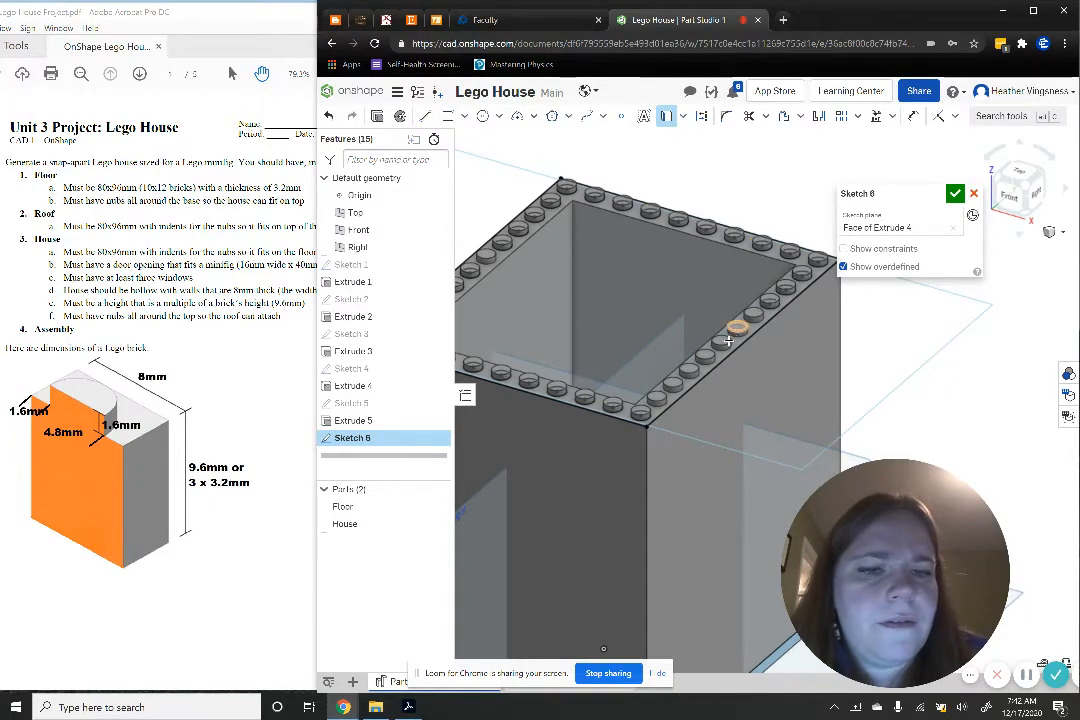
{"action": "left_click", "coordinate": [436, 523]}
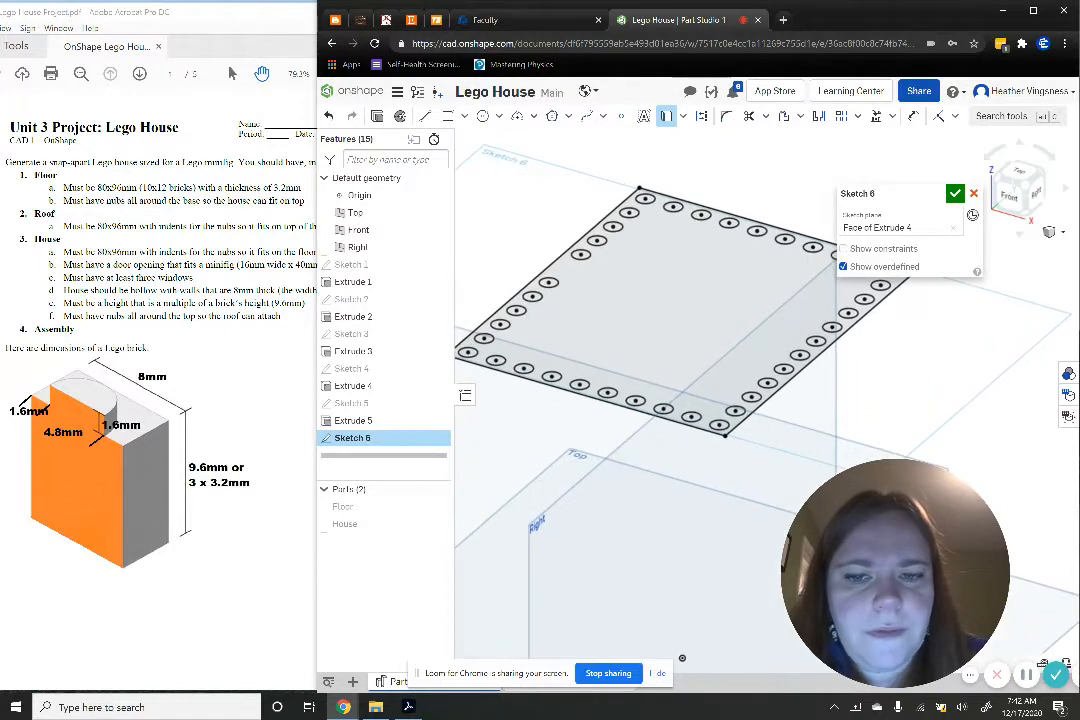
{"action": "left_click", "coordinate": [436, 523]}
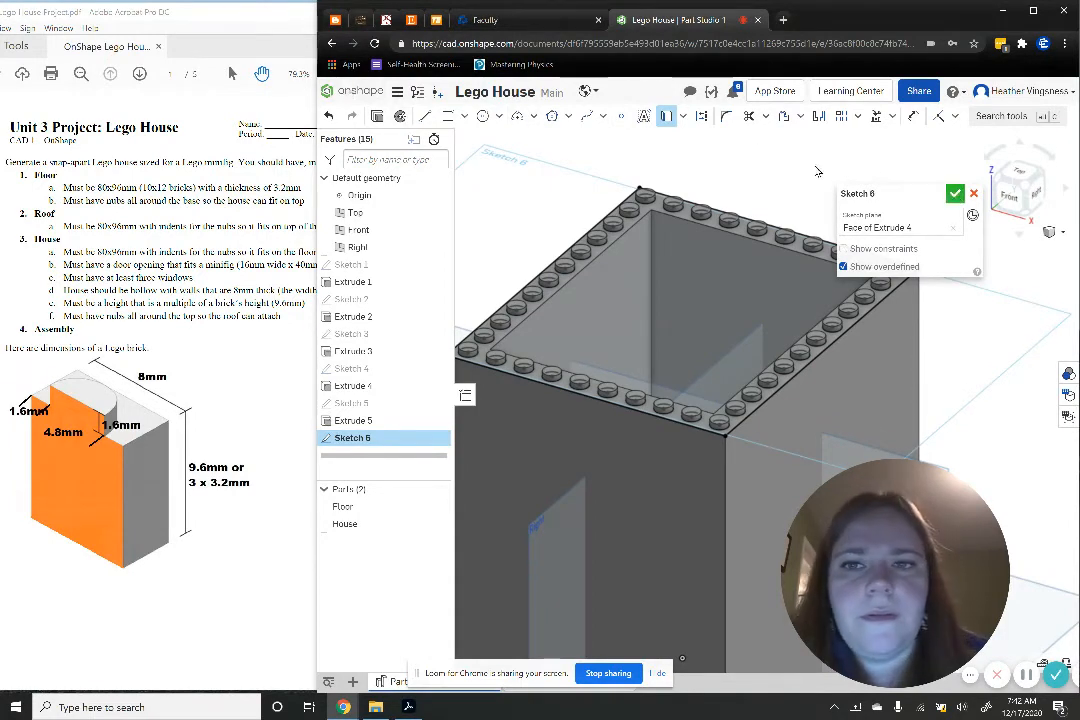
Extrude the rim sketch 1.6 mm upward as a new part, forming a plate with holes around the nubs
{"action": "left_click", "coordinate": [436, 117]}
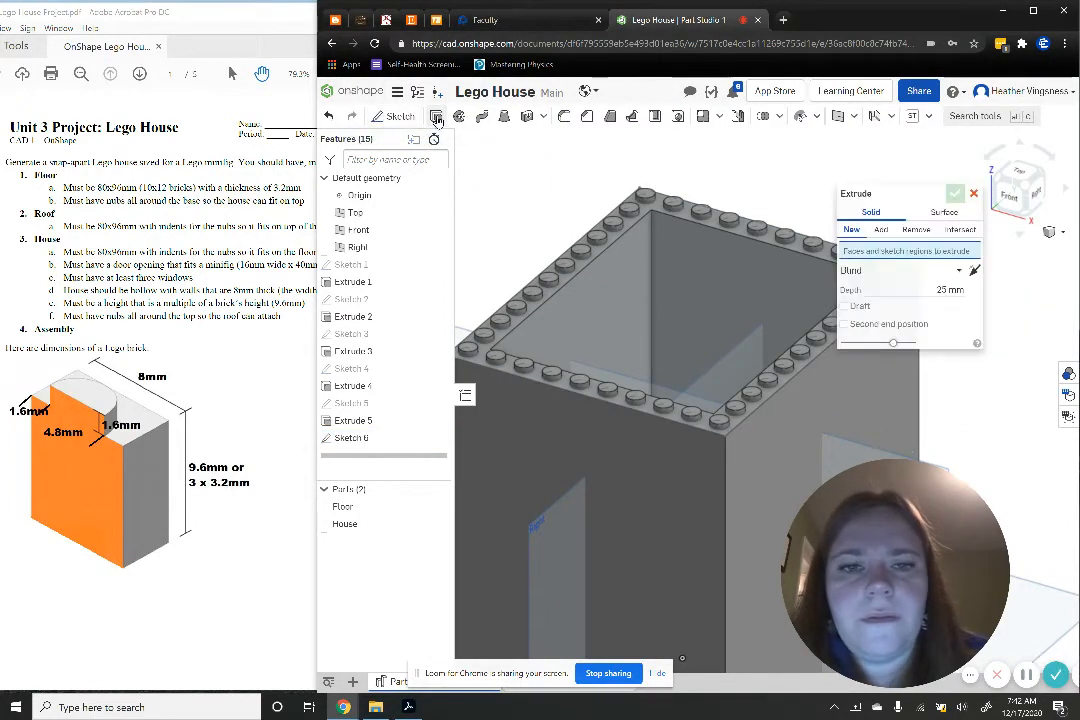
{"action": "left_click", "coordinate": [390, 441]}
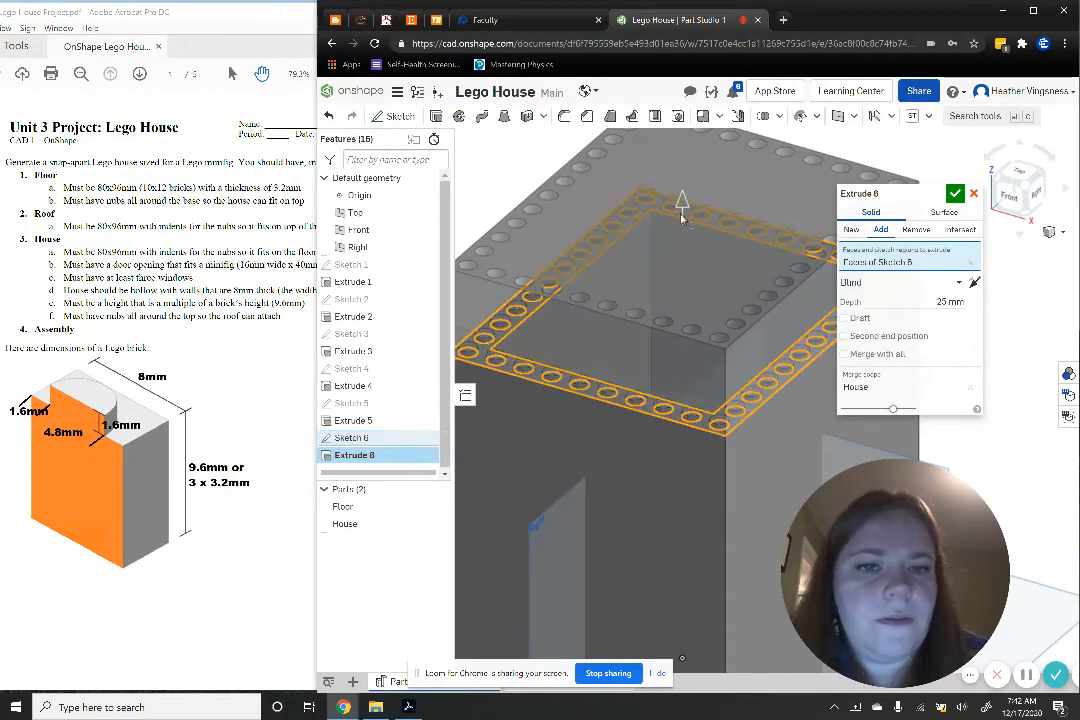
{"action": "left_click", "coordinate": [851, 229]}
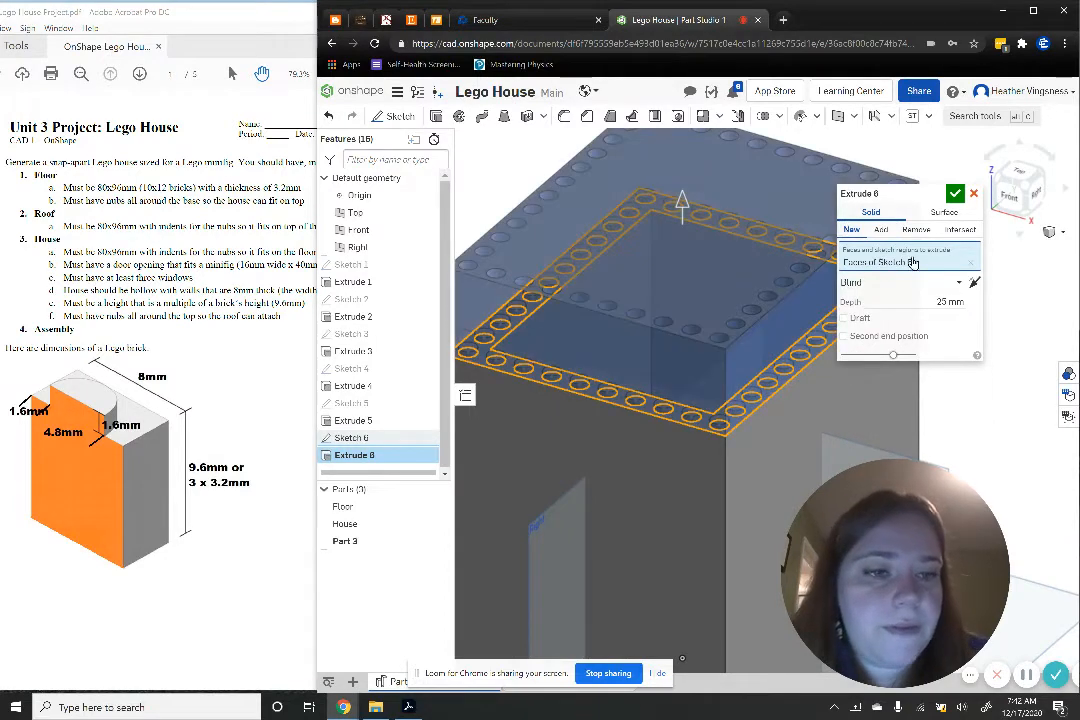
{"action": "left_click", "coordinate": [942, 300]}
{"action": "type", "text": "1.6"}
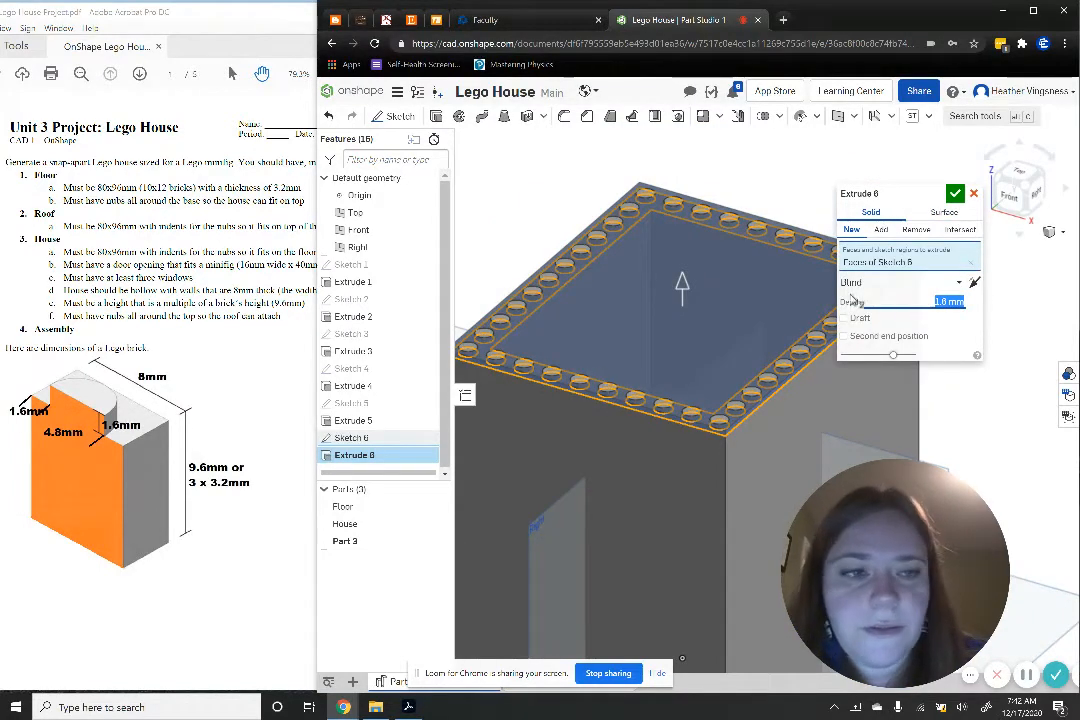
{"action": "left_click", "coordinate": [956, 193]}
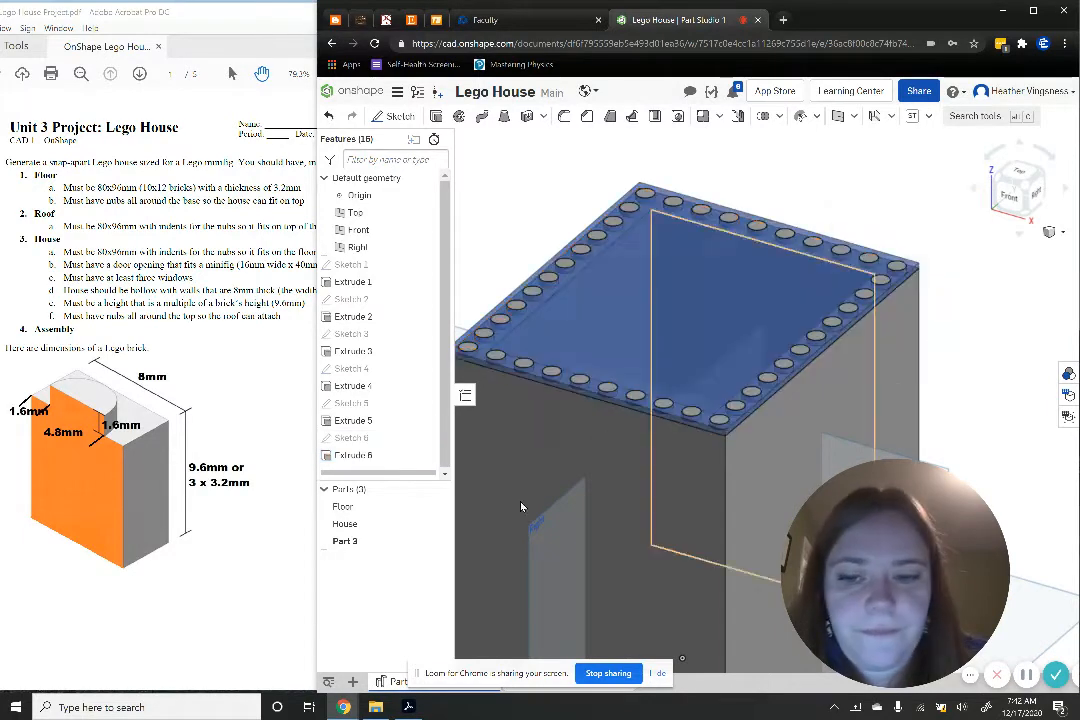
Rename the new plate part as Roof
{"action": "right_click", "coordinate": [348, 541]}
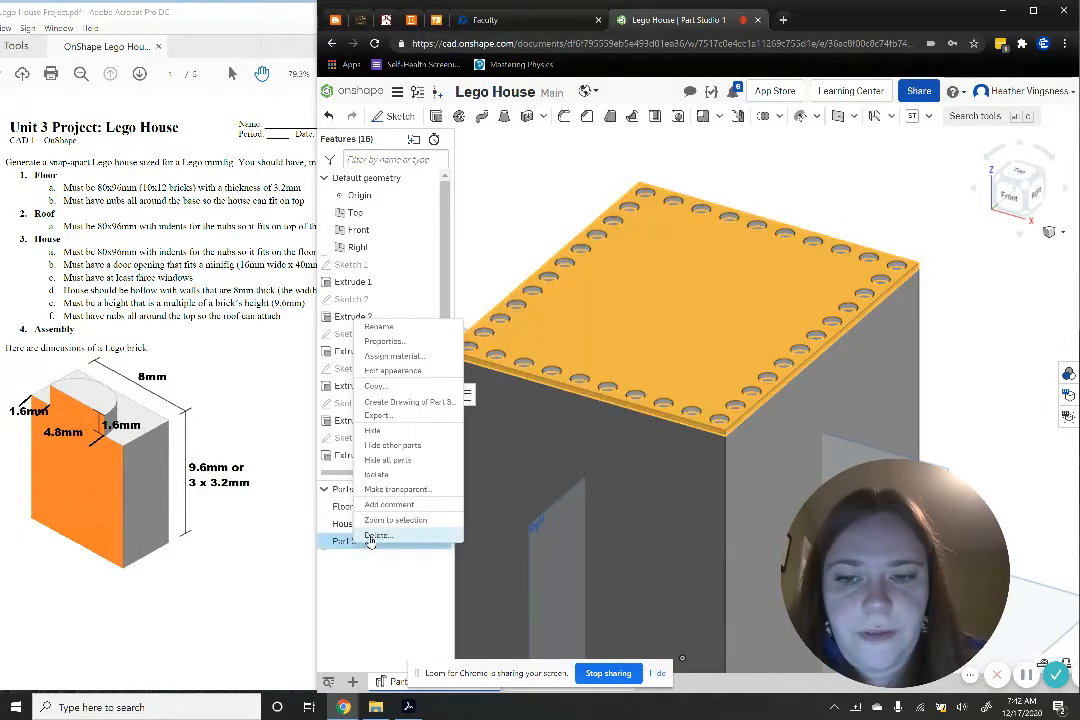
{"action": "left_click", "coordinate": [414, 328]}
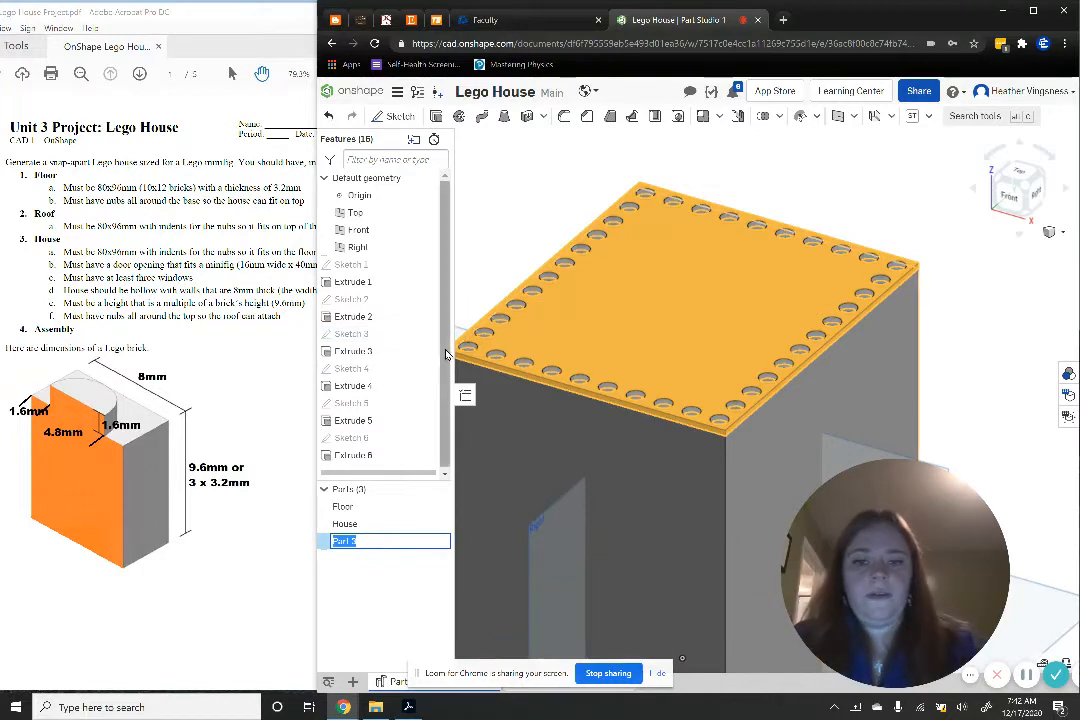
{"action": "type", "text": "ROof"}
{"action": "key", "text": "Return"}
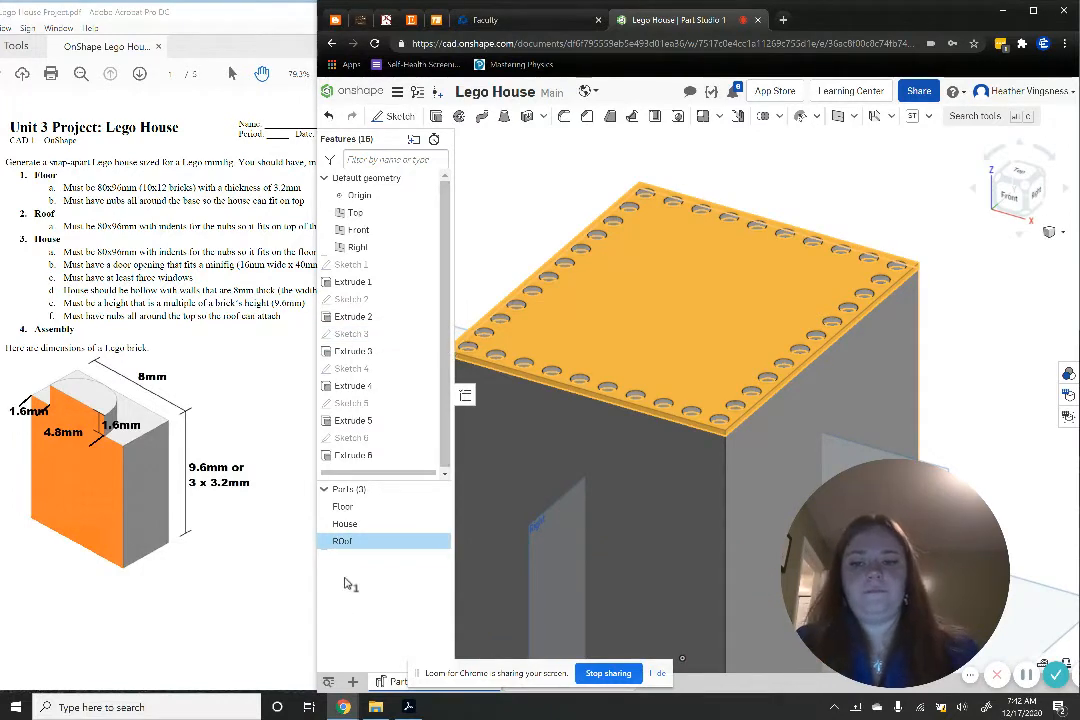
{"action": "right_click", "coordinate": [346, 541]}
{"action": "left_click", "coordinate": [401, 330]}
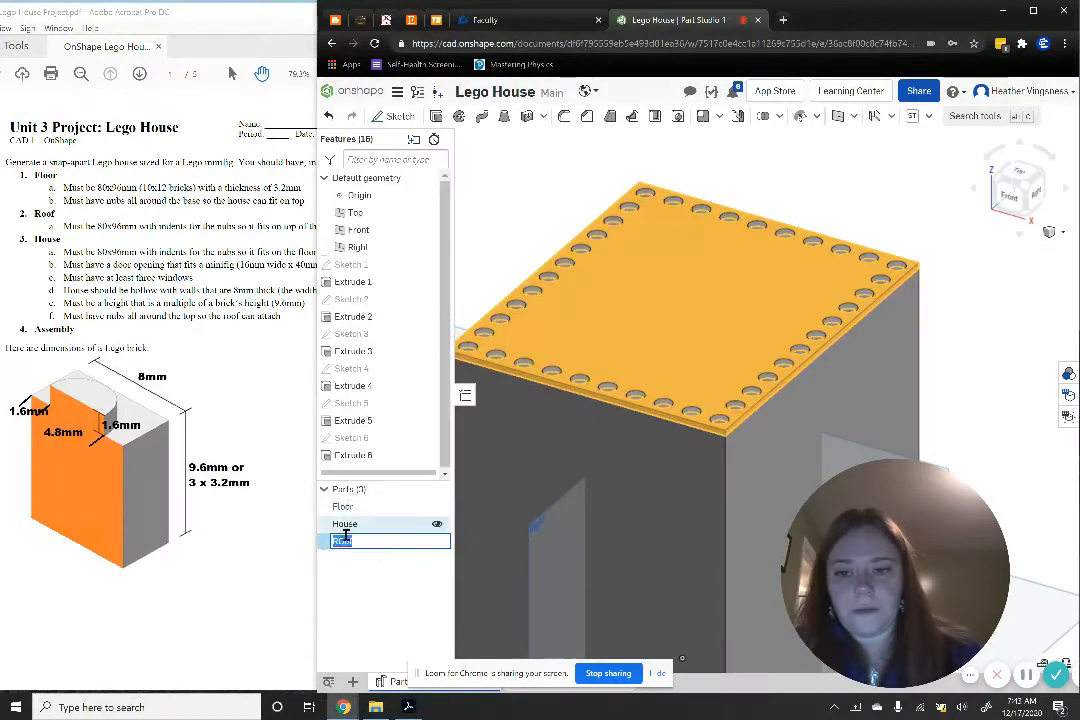
{"action": "type", "text": "Roof"}
{"action": "key", "text": "Return"}
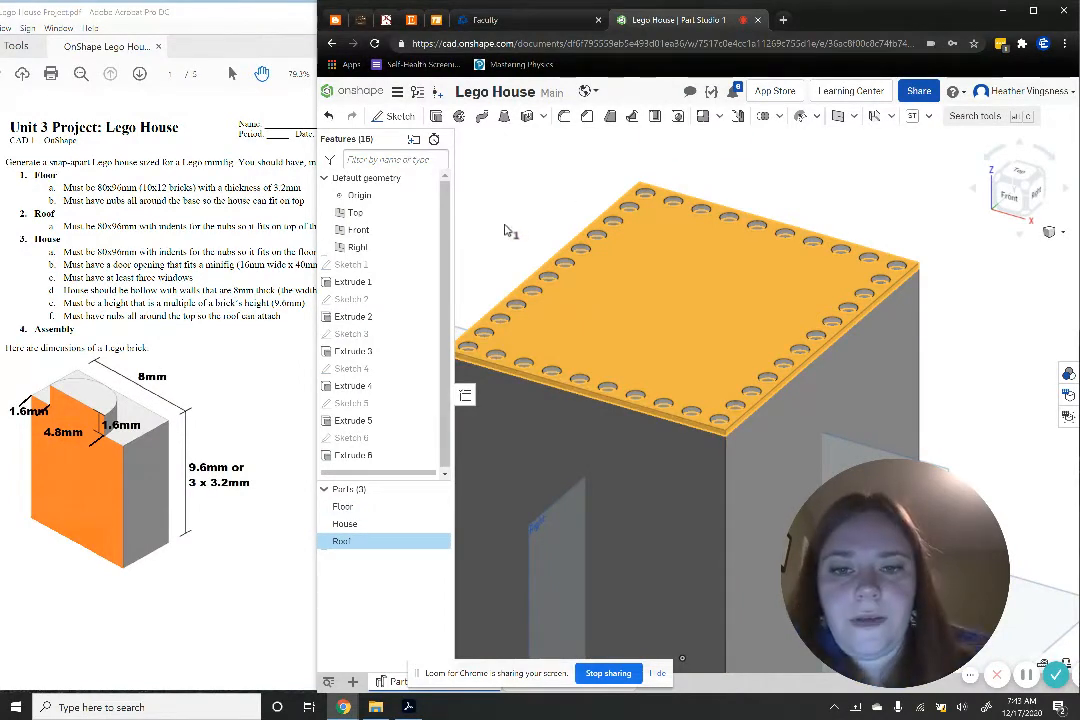
Sketch a centre-point rectangle on the roof plate's top face, from its centre to the back corner, covering the whole face
{"action": "scroll", "coordinate": [511, 231], "scroll_direction": "down", "scroll_amount": 3}
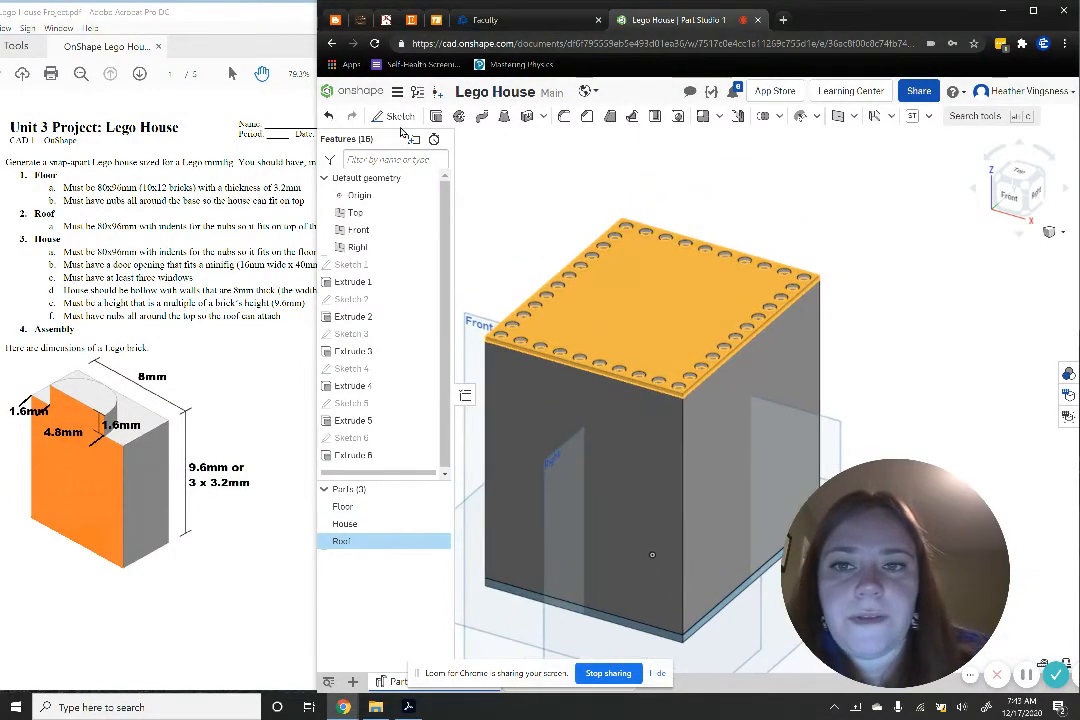
{"action": "left_click", "coordinate": [388, 115]}
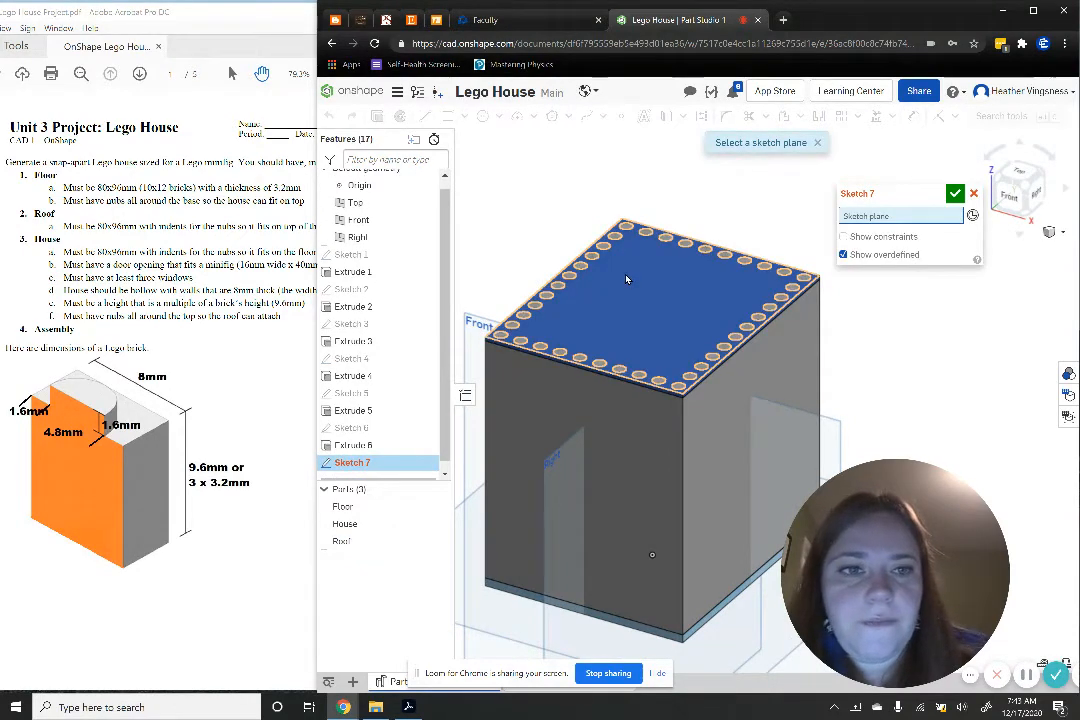
{"action": "left_click", "coordinate": [626, 279]}
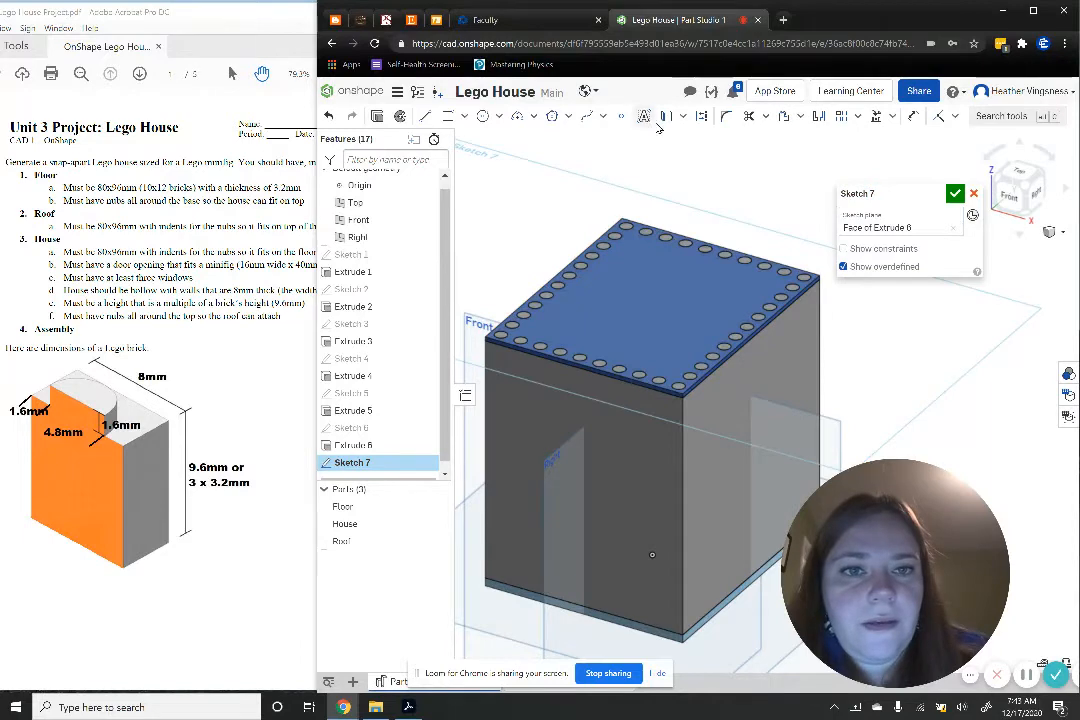
{"action": "left_click", "coordinate": [652, 306]}
{"action": "left_click", "coordinate": [621, 218]}
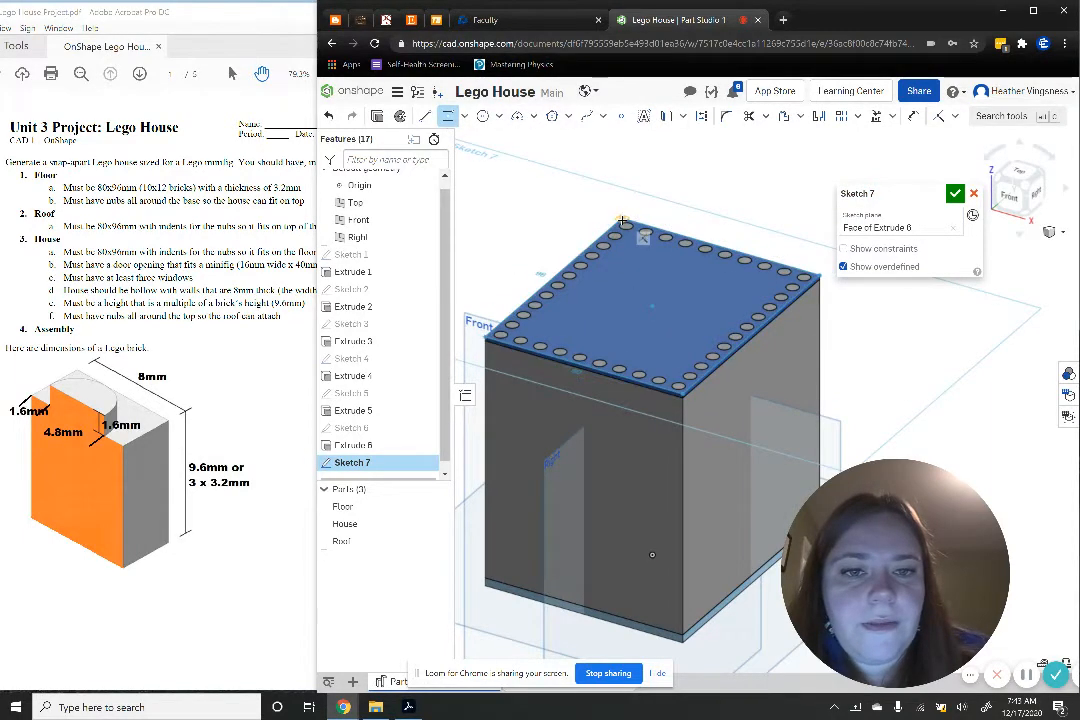
{"action": "left_click", "coordinate": [955, 194]}
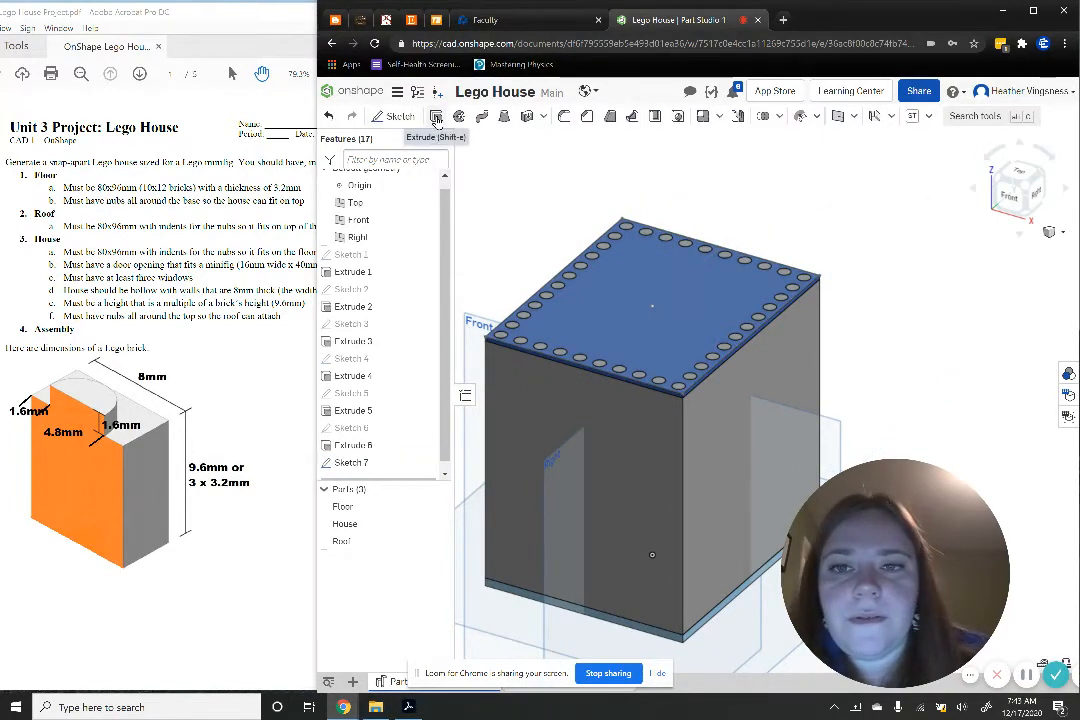
Extrude the whole rectangle sketch upward from the roof plate with a 30-degree draft tapering inward
{"action": "left_click", "coordinate": [436, 118]}
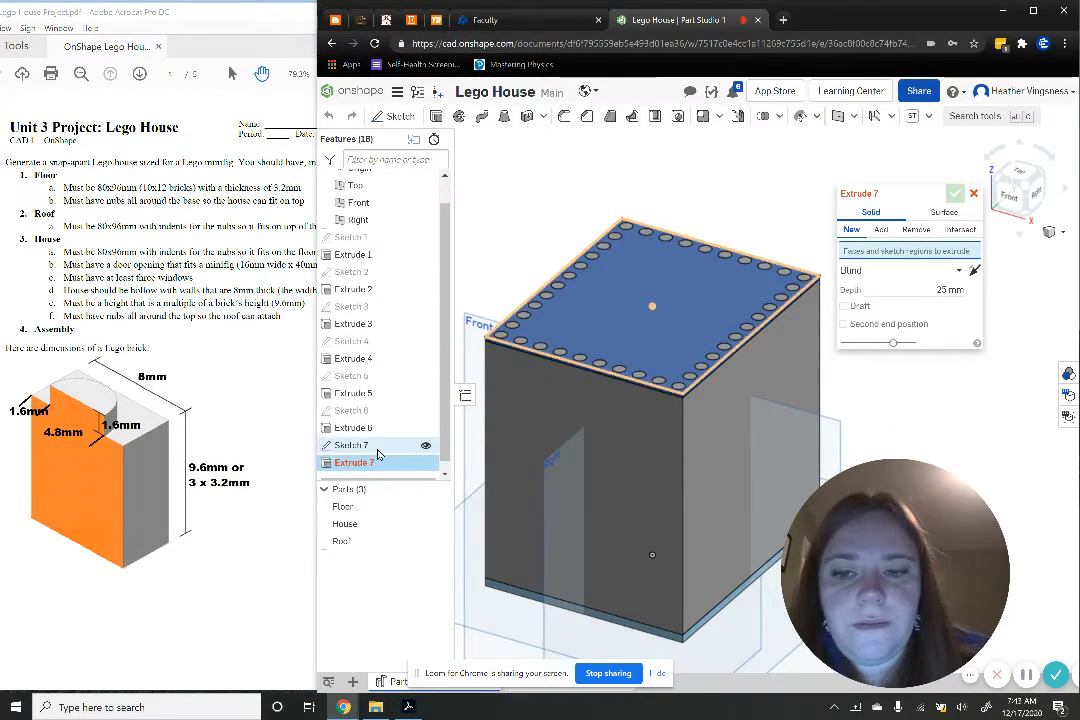
{"action": "left_click", "coordinate": [378, 452]}
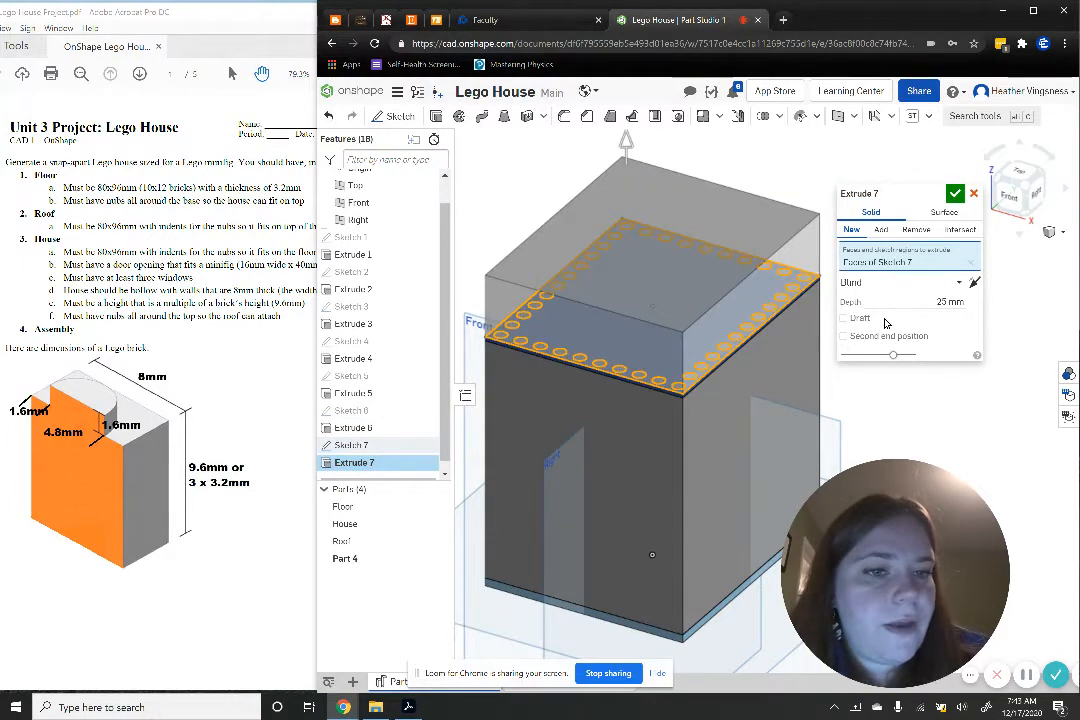
{"action": "left_click", "coordinate": [845, 319]}
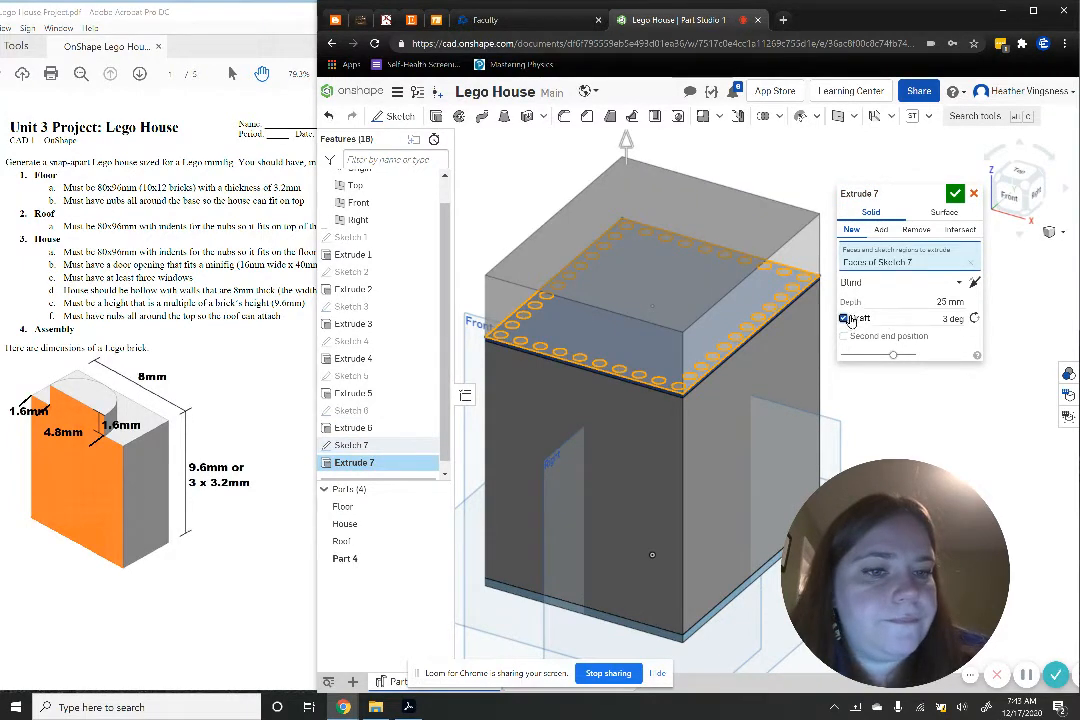
{"action": "left_click", "coordinate": [945, 318]}
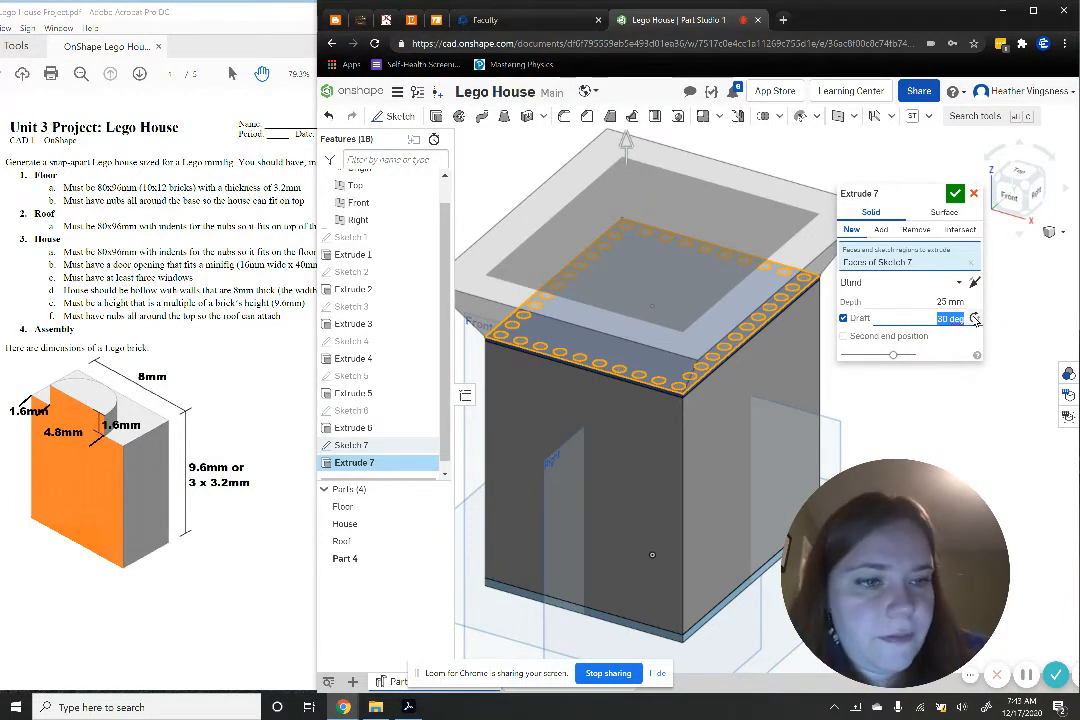
{"action": "key", "text": "Return"}
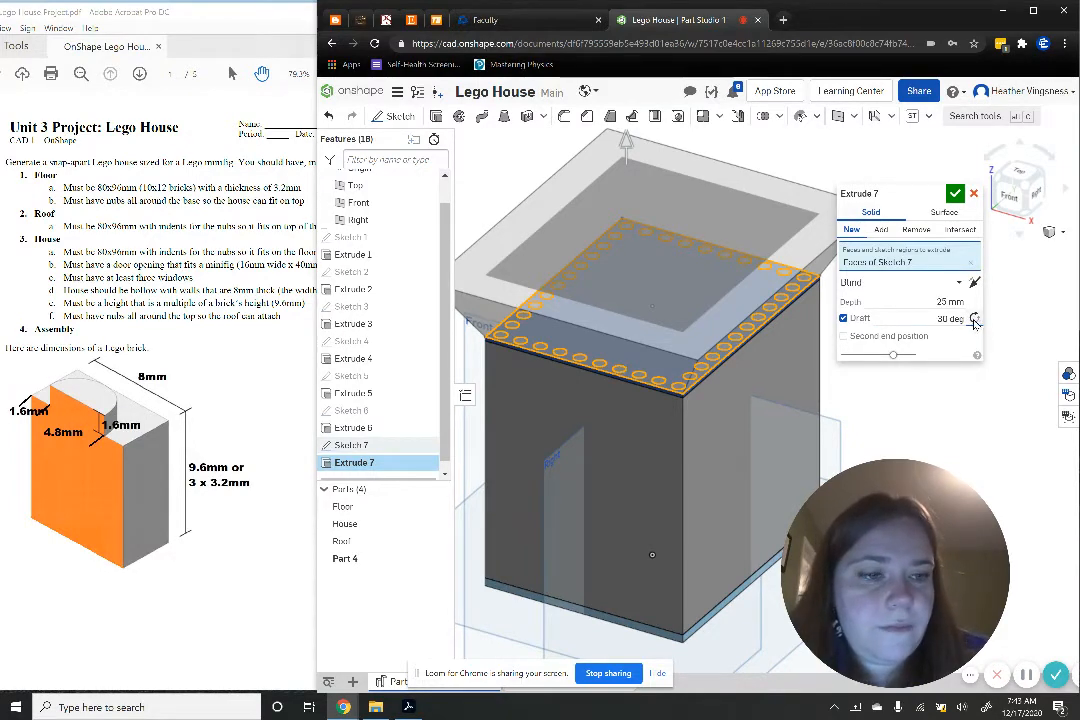
{"action": "left_click", "coordinate": [975, 318]}
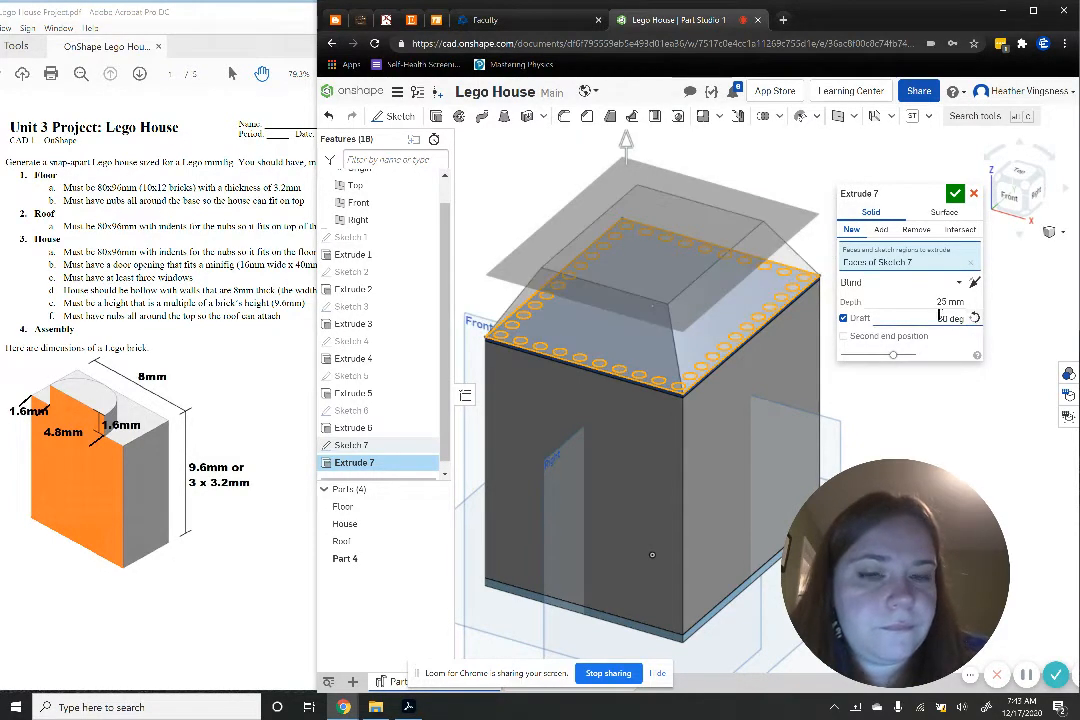
Raise the roof extrusion's depth to about 46.3 mm and set its draft angle to 50 degrees to form a peak
{"action": "left_click_drag", "start_coordinate": [630, 140], "coordinate": [628, 120]}
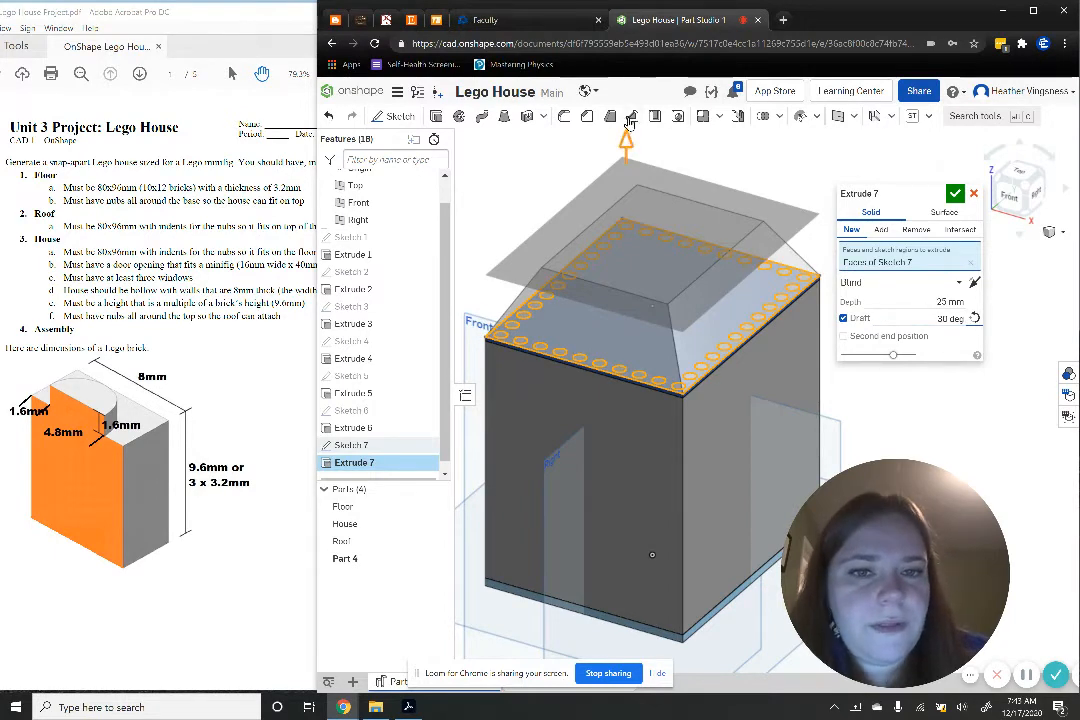
{"action": "left_click", "coordinate": [905, 302]}
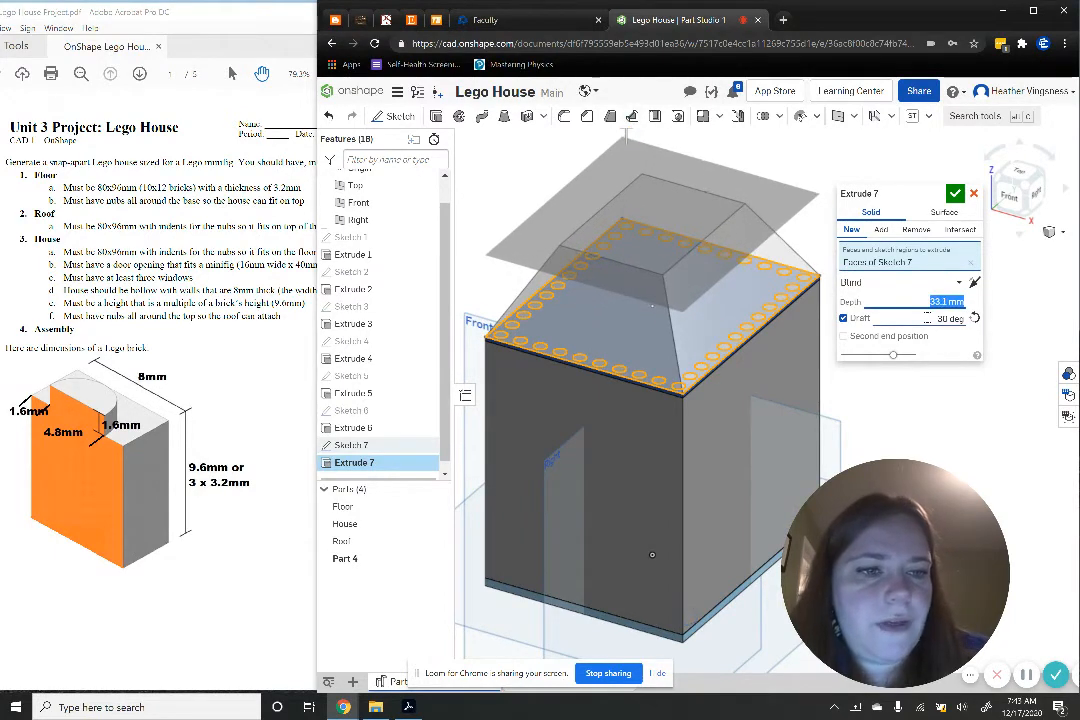
{"action": "left_click", "coordinate": [947, 317]}
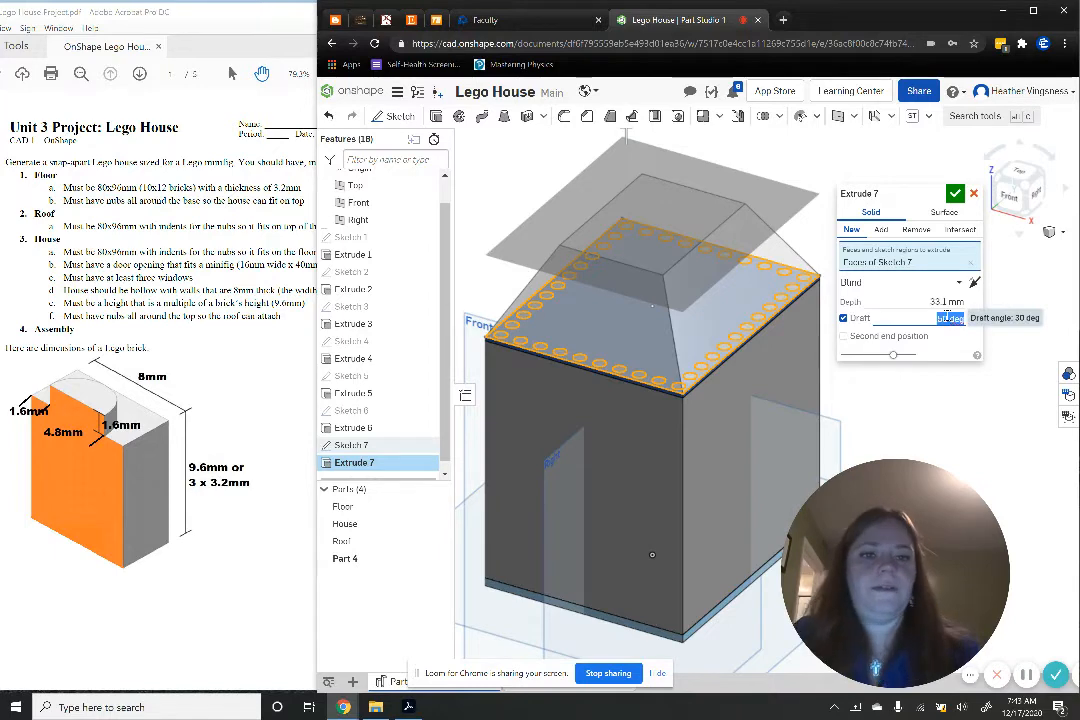
{"action": "type", "text": "50"}
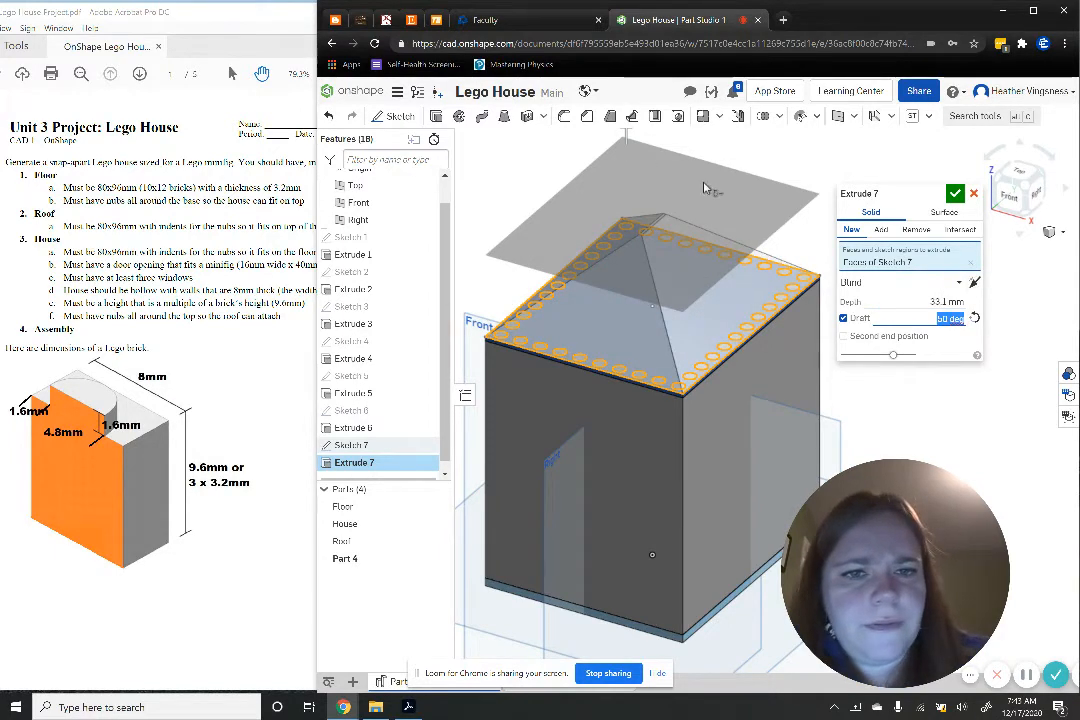
{"action": "middle_click_drag", "start_coordinate": [722, 187], "coordinate": [731, 239]}
{"action": "left_click_drag", "start_coordinate": [637, 183], "coordinate": [627, 143]}
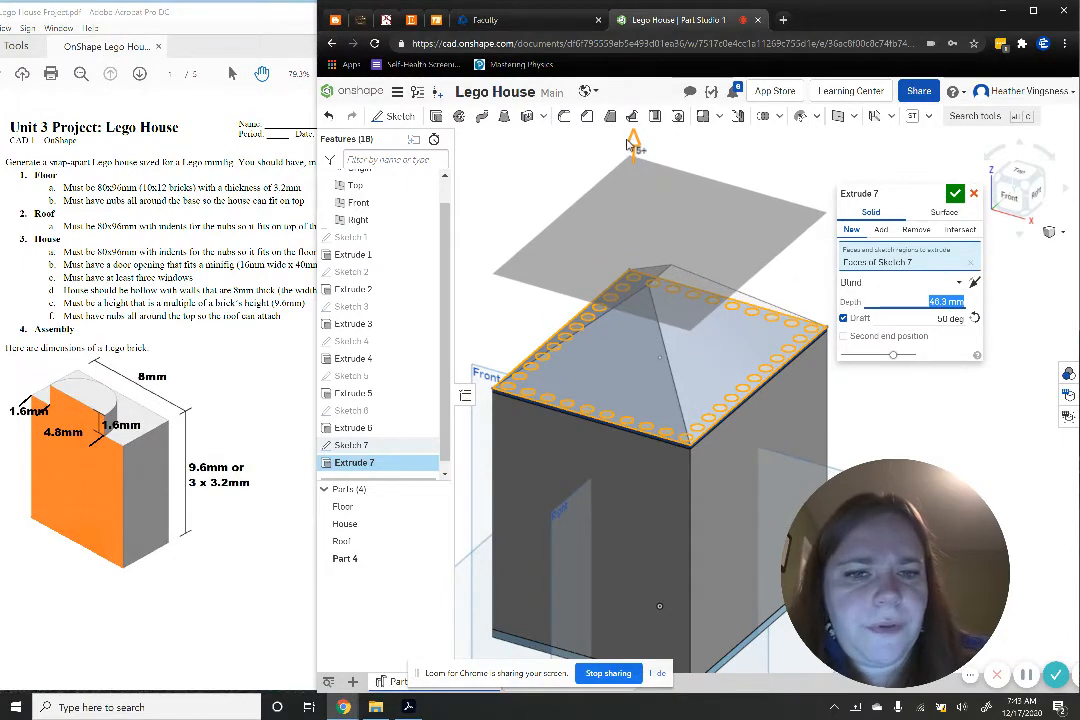
Add the tapered extrusion to the existing Roof part instead of making a new part, and finish the extrusion
{"action": "left_click", "coordinate": [881, 229]}
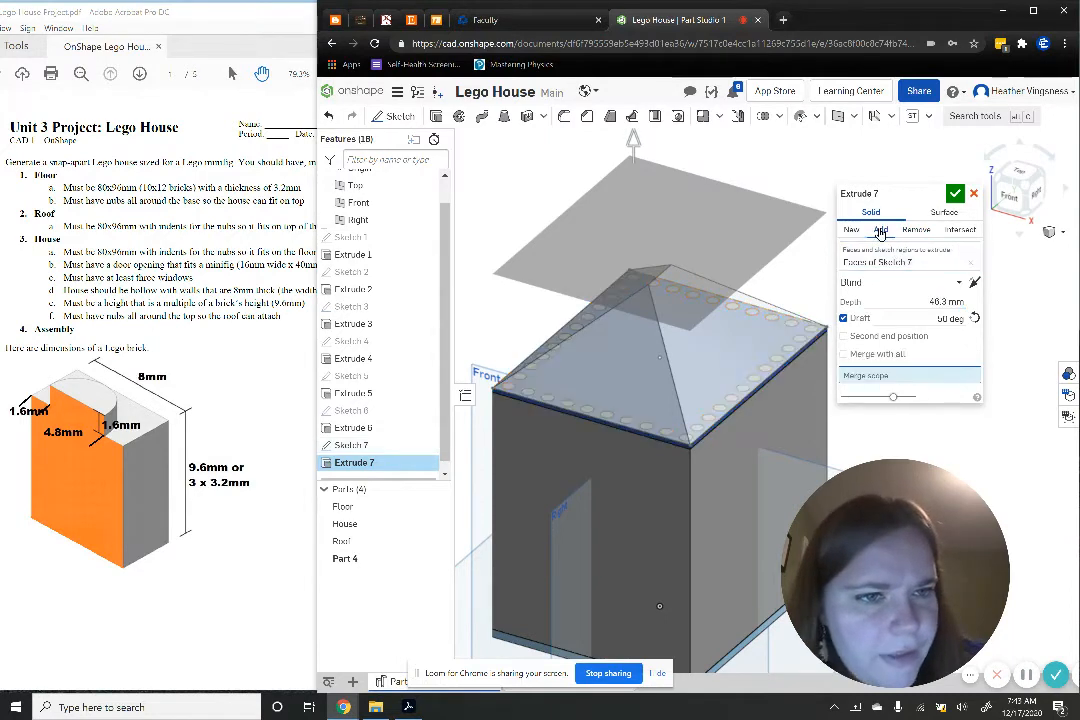
{"action": "left_click", "coordinate": [364, 543]}
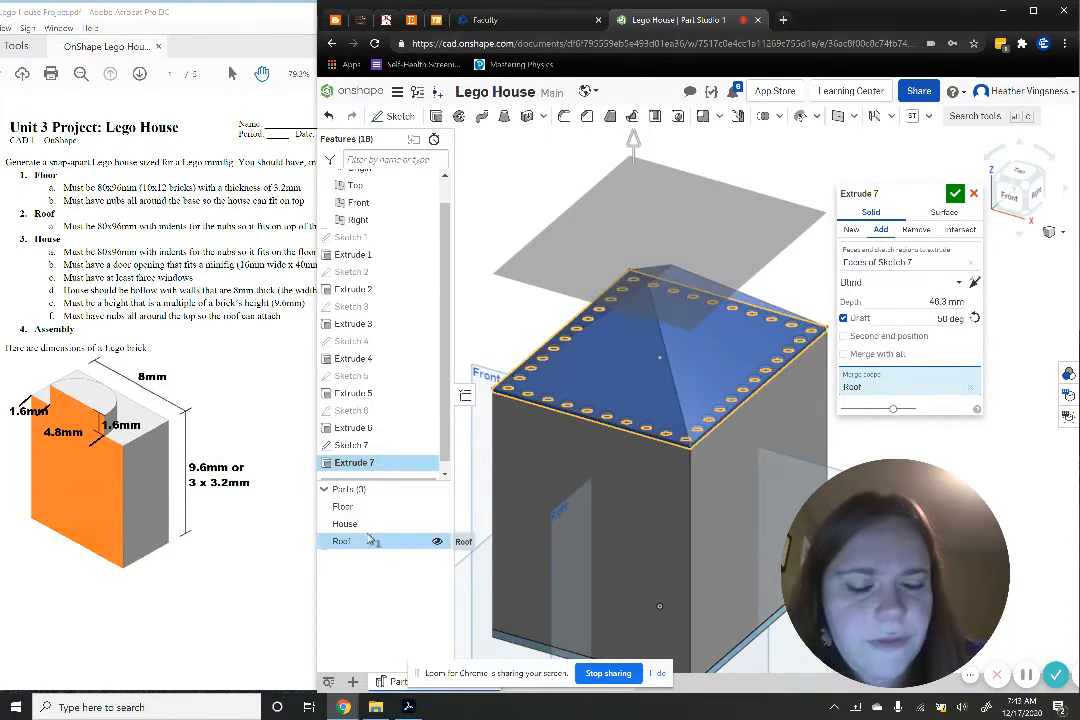
{"action": "left_click", "coordinate": [953, 196]}
Examine the roof's underside indents with the floor and house temporarily hidden, and show both parts again
{"action": "right_click_drag", "start_coordinate": [885, 316], "coordinate": [847, 441]}
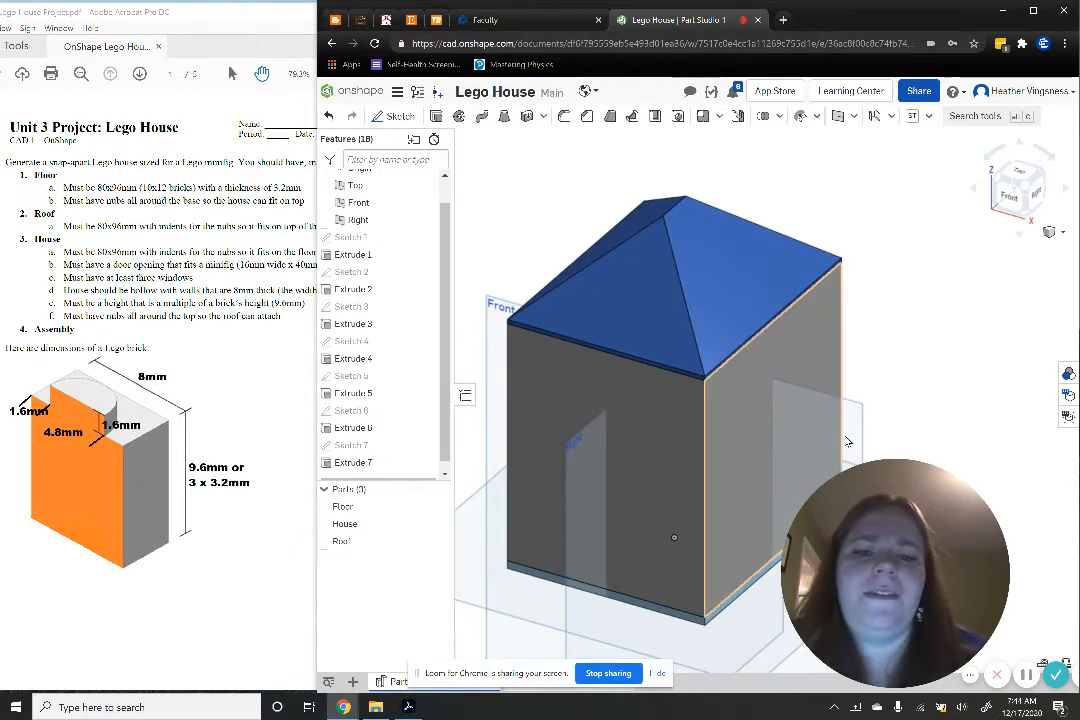
{"action": "middle_click_drag", "start_coordinate": [951, 351], "coordinate": [956, 297]}
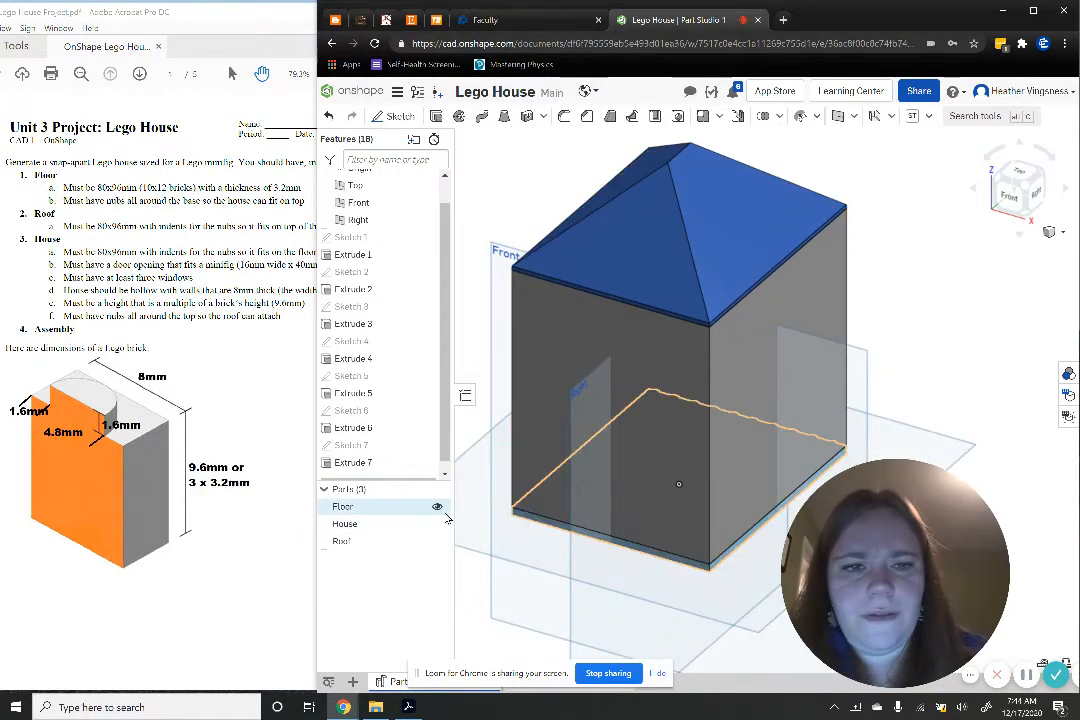
{"action": "left_click", "coordinate": [437, 507]}
{"action": "left_click", "coordinate": [437, 524]}
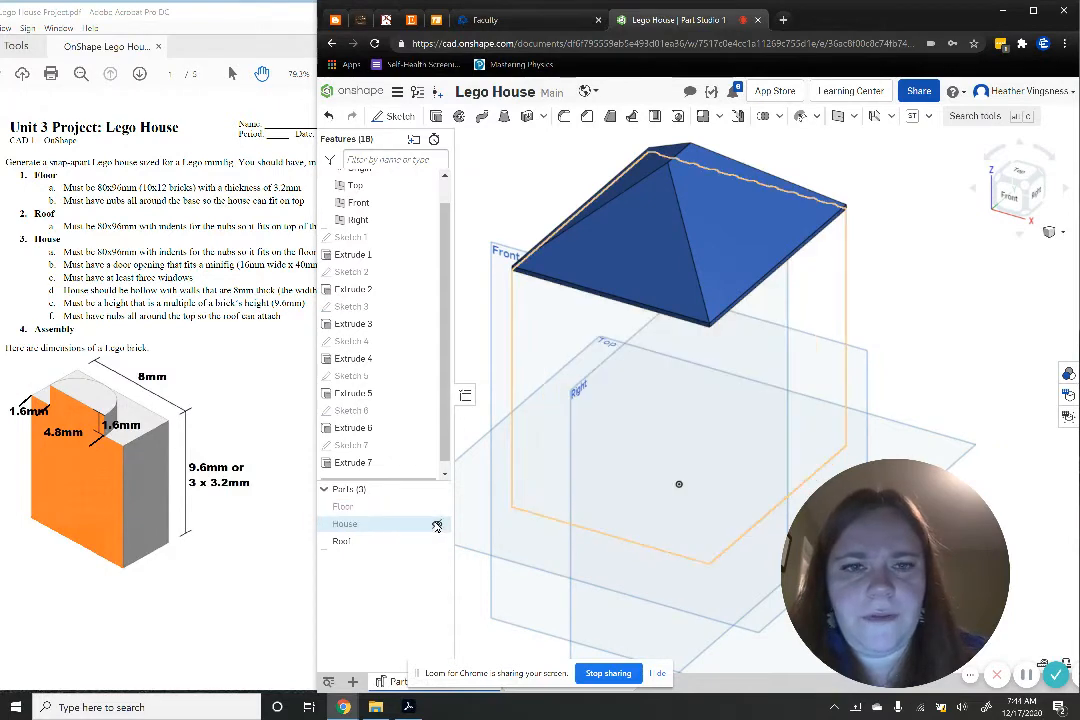
{"action": "left_click", "coordinate": [1027, 218]}
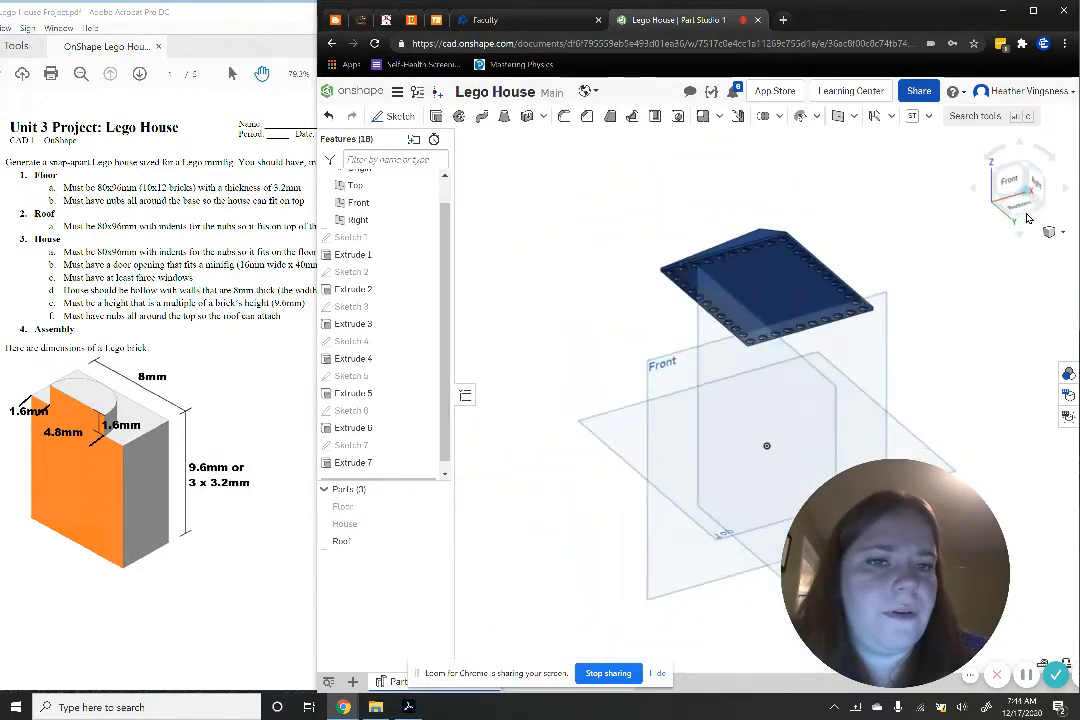
{"action": "scroll", "coordinate": [831, 259], "scroll_direction": "up", "scroll_amount": 2}
{"action": "scroll", "coordinate": [834, 258], "scroll_direction": "down", "scroll_amount": 1}
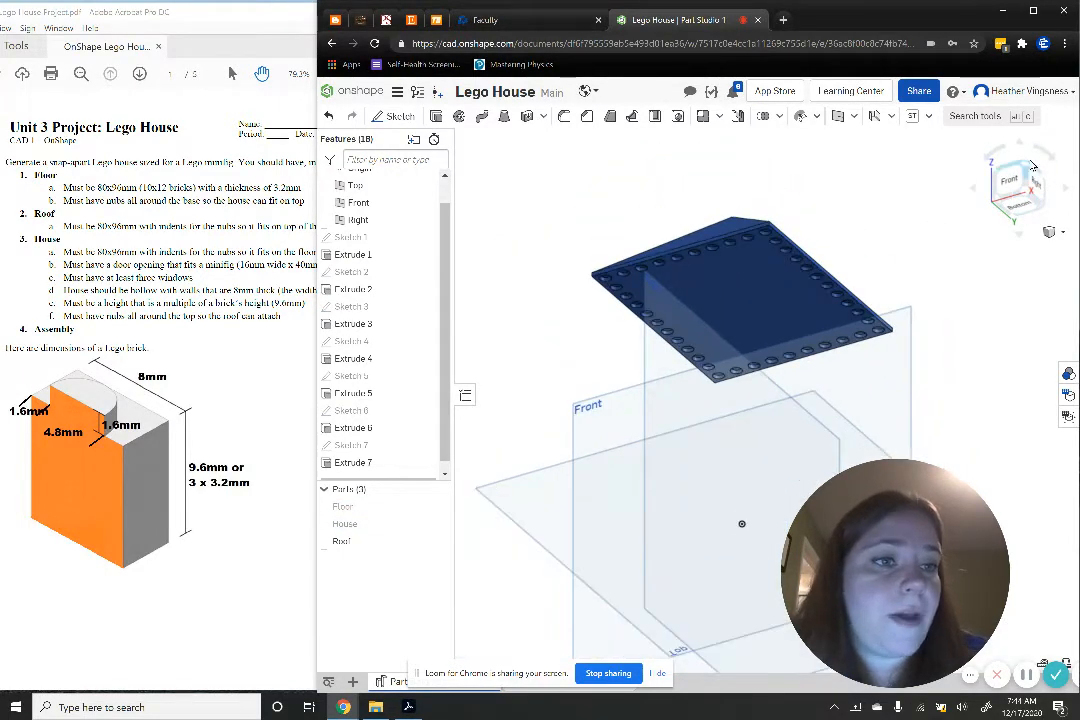
{"action": "left_click", "coordinate": [1027, 168]}
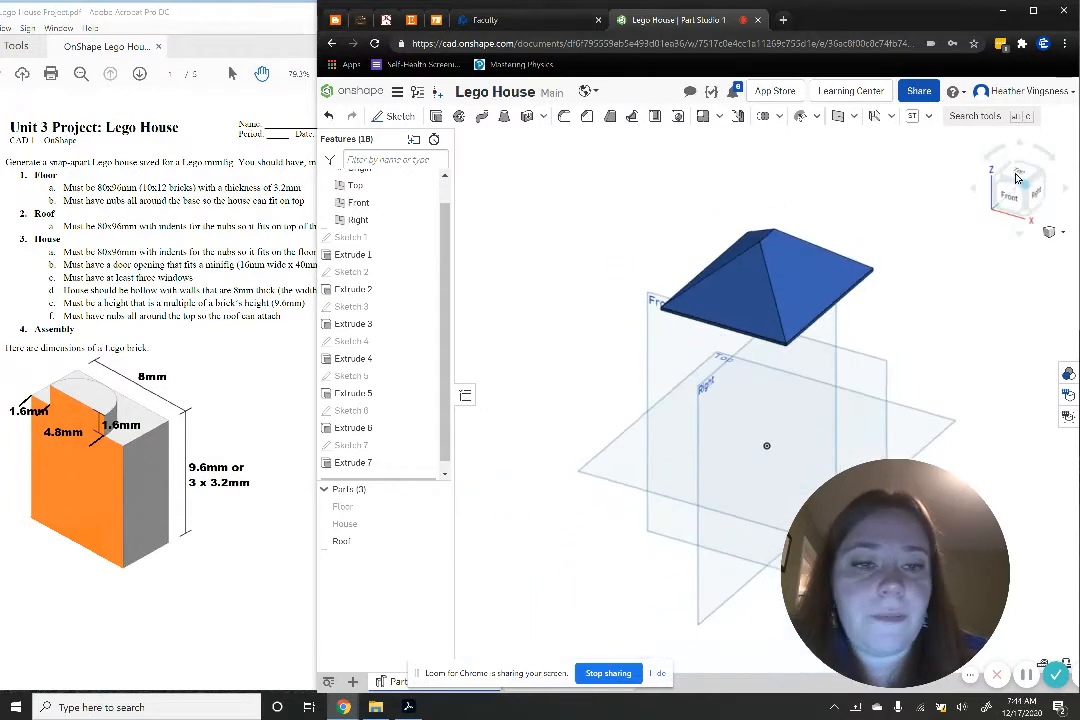
{"action": "left_click", "coordinate": [437, 524]}
{"action": "left_click", "coordinate": [437, 507]}
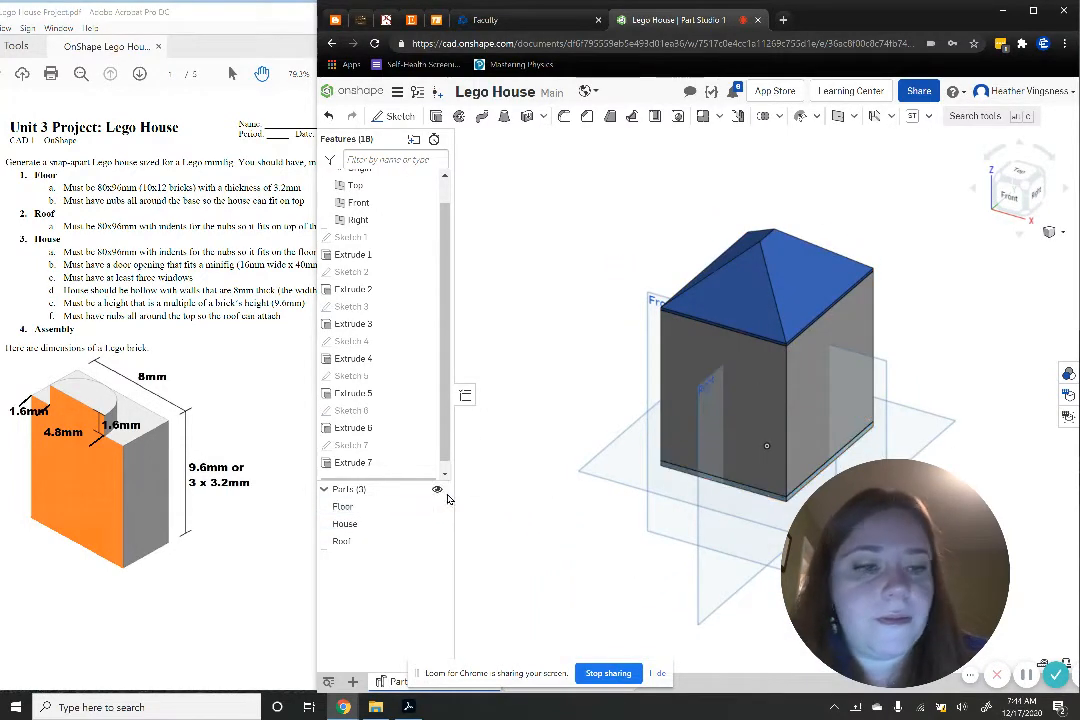
Sketch a corner rectangle about 25 mm wide and 44 mm high on the house's front wall, rising from its bottom edge
{"action": "middle_click_drag", "start_coordinate": [578, 400], "coordinate": [516, 396]}
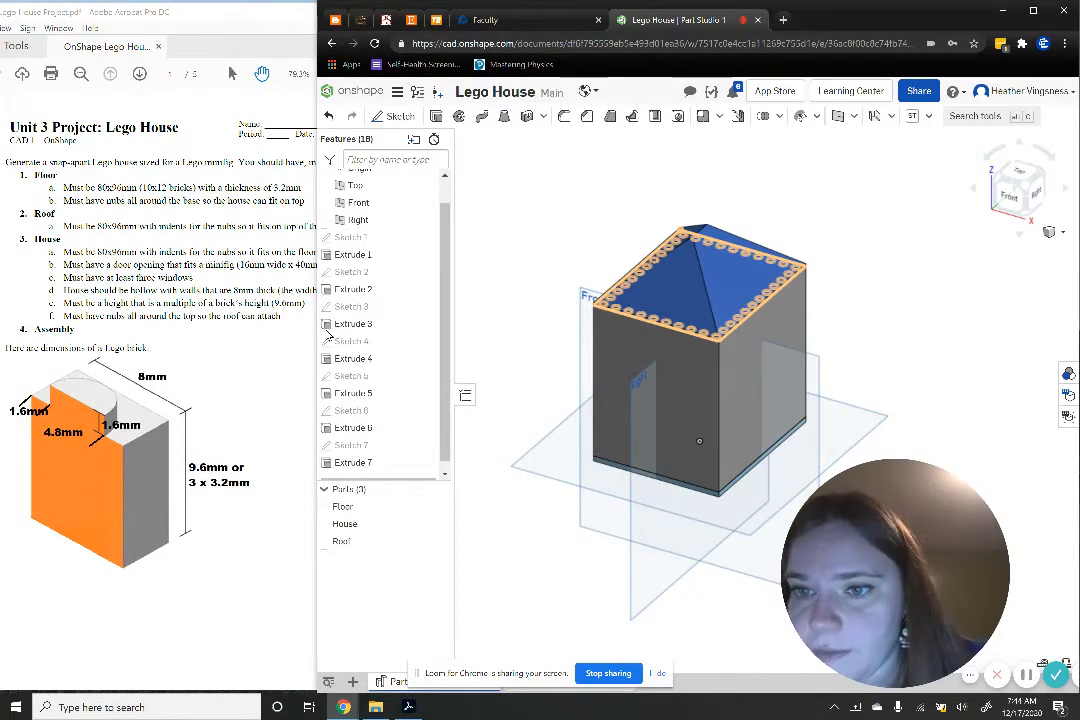
{"action": "left_click", "coordinate": [399, 116]}
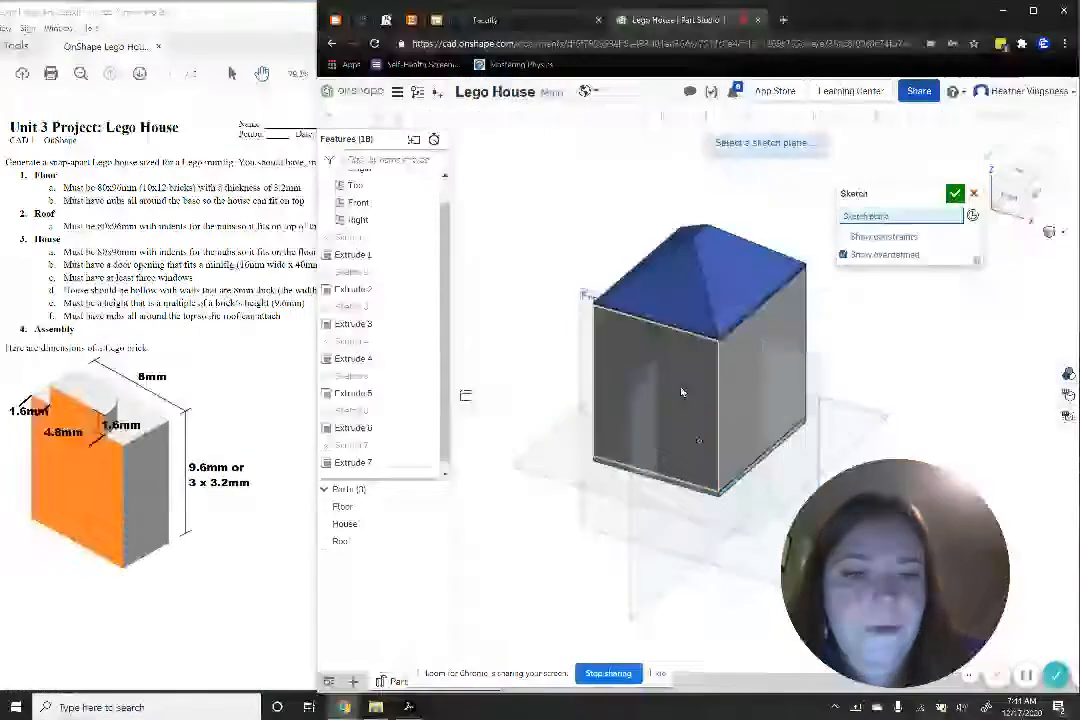
{"action": "left_click", "coordinate": [663, 401]}
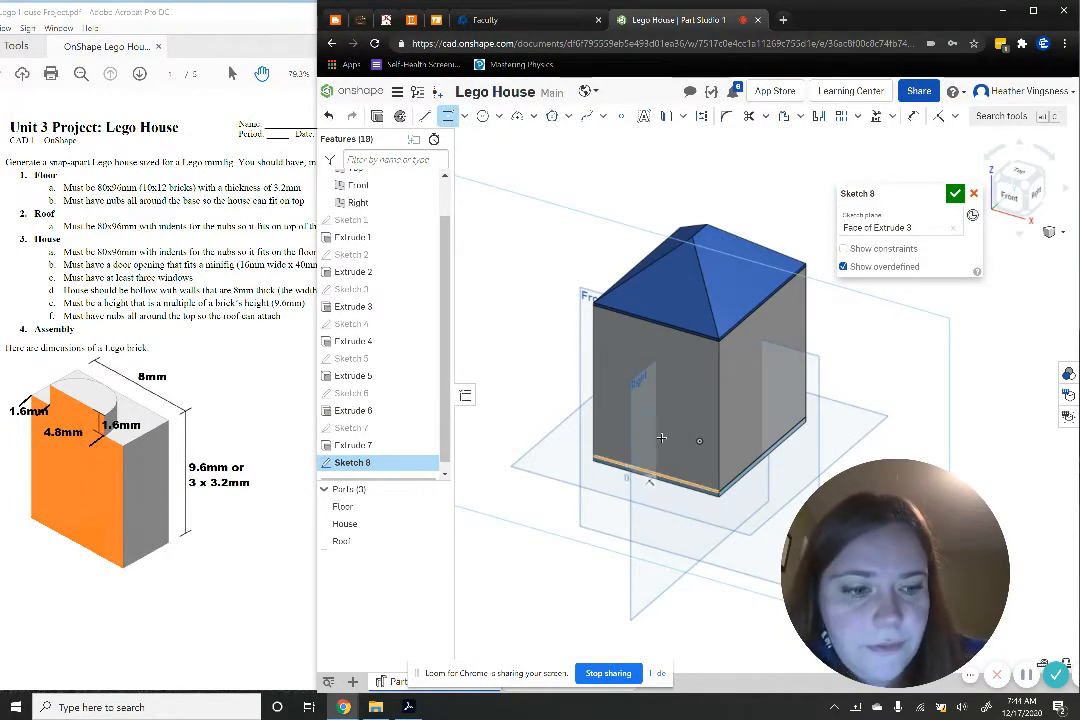
{"action": "left_click", "coordinate": [662, 438]}
{"action": "key", "text": "Escape"}
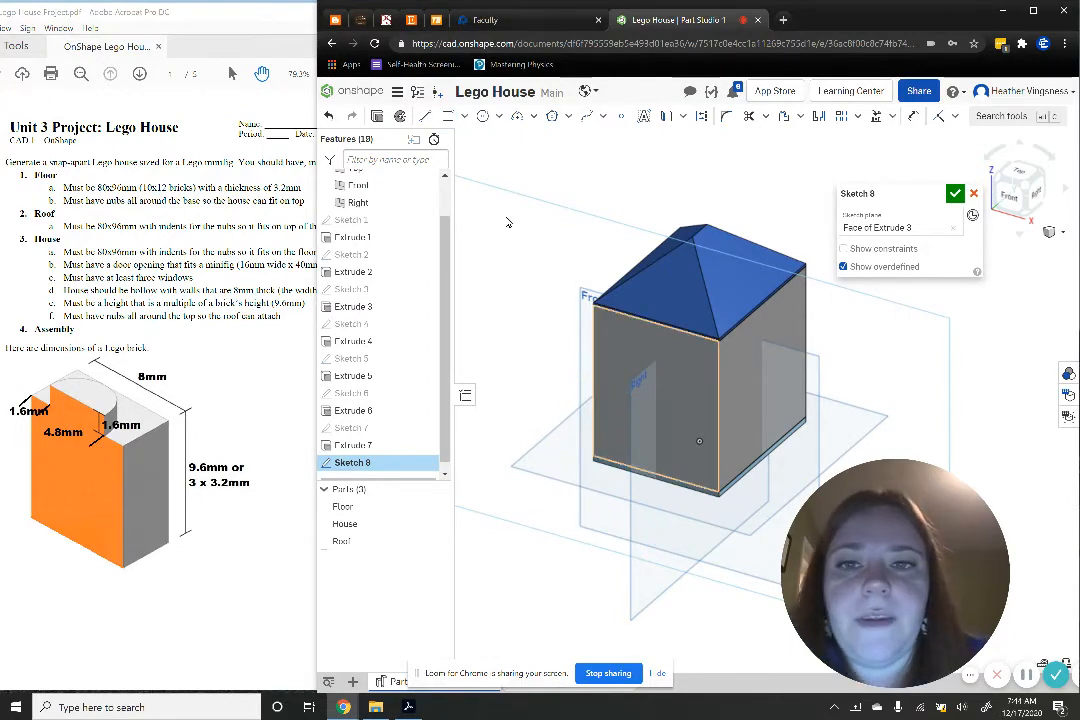
{"action": "left_click", "coordinate": [464, 116]}
{"action": "left_click", "coordinate": [470, 140]}
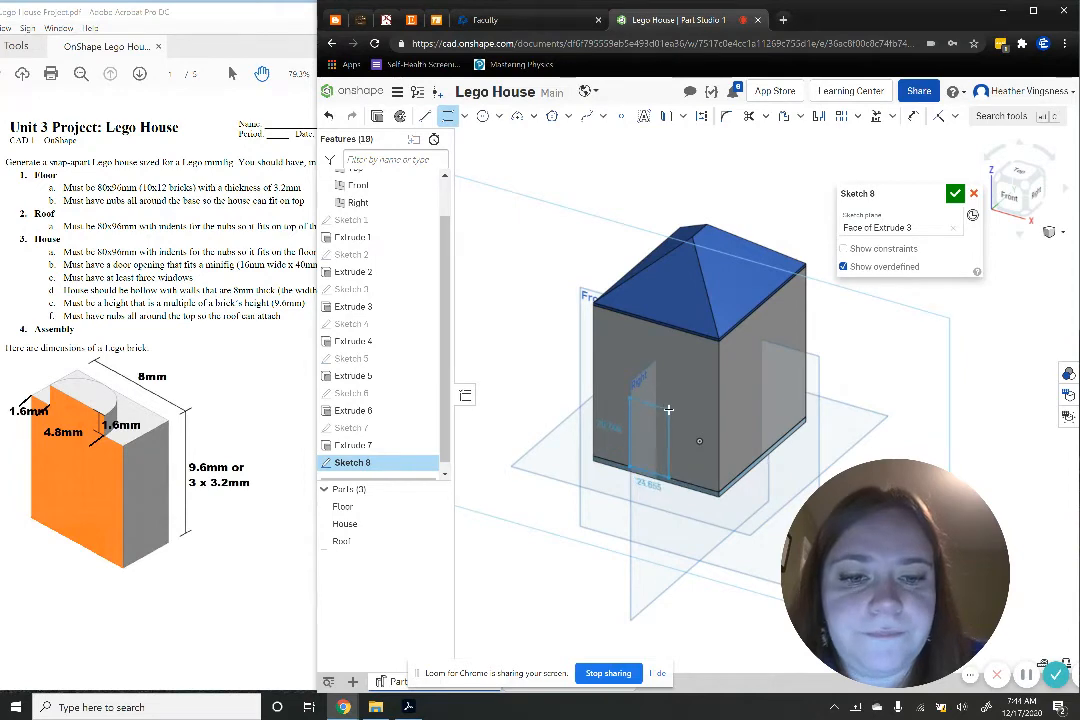
{"action": "left_click", "coordinate": [669, 400]}
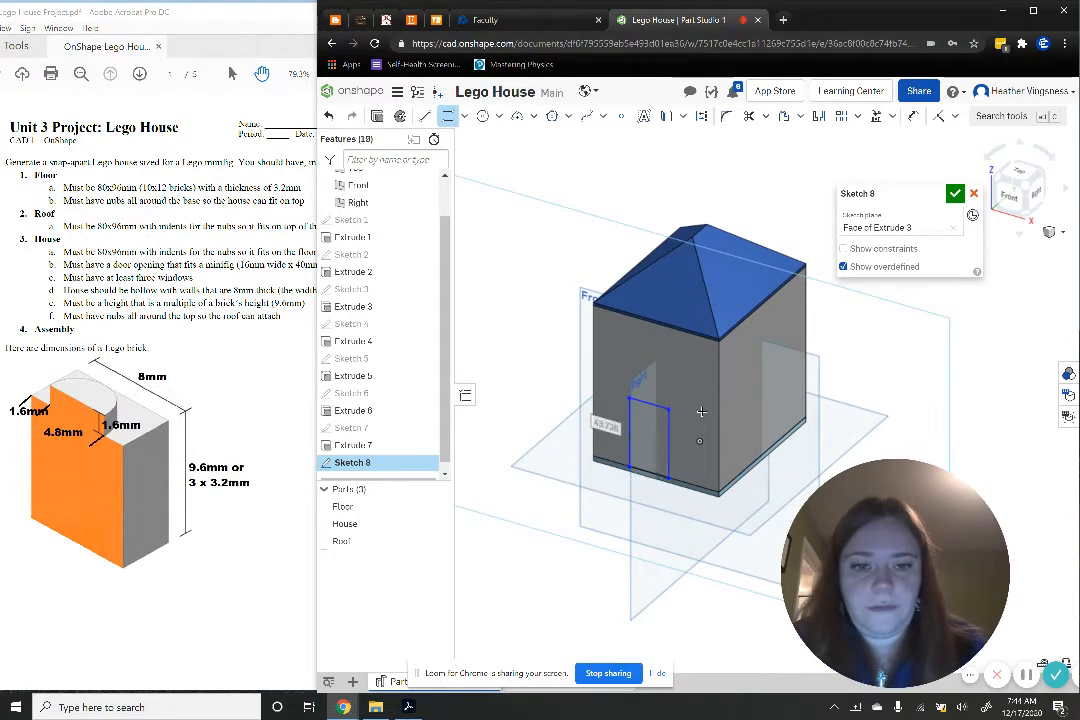
Dimension the door rectangle to 16 mm wide and 40 mm high
{"action": "left_click", "coordinate": [701, 411]}
{"action": "type", "text": "40"}
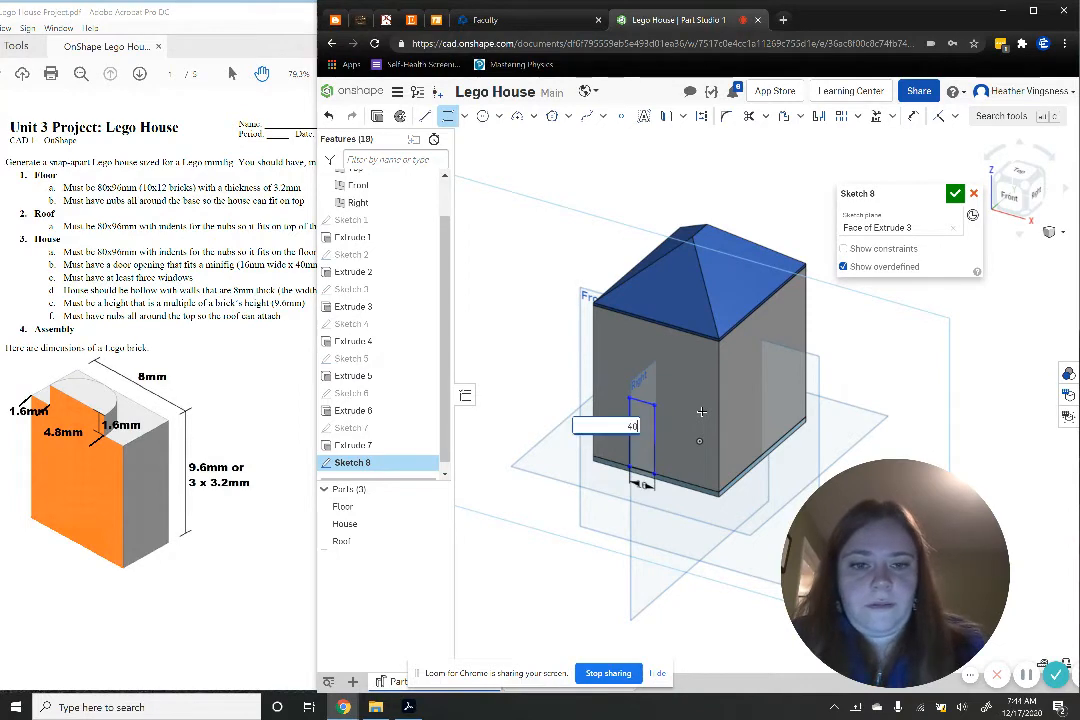
{"action": "key", "text": "Return"}
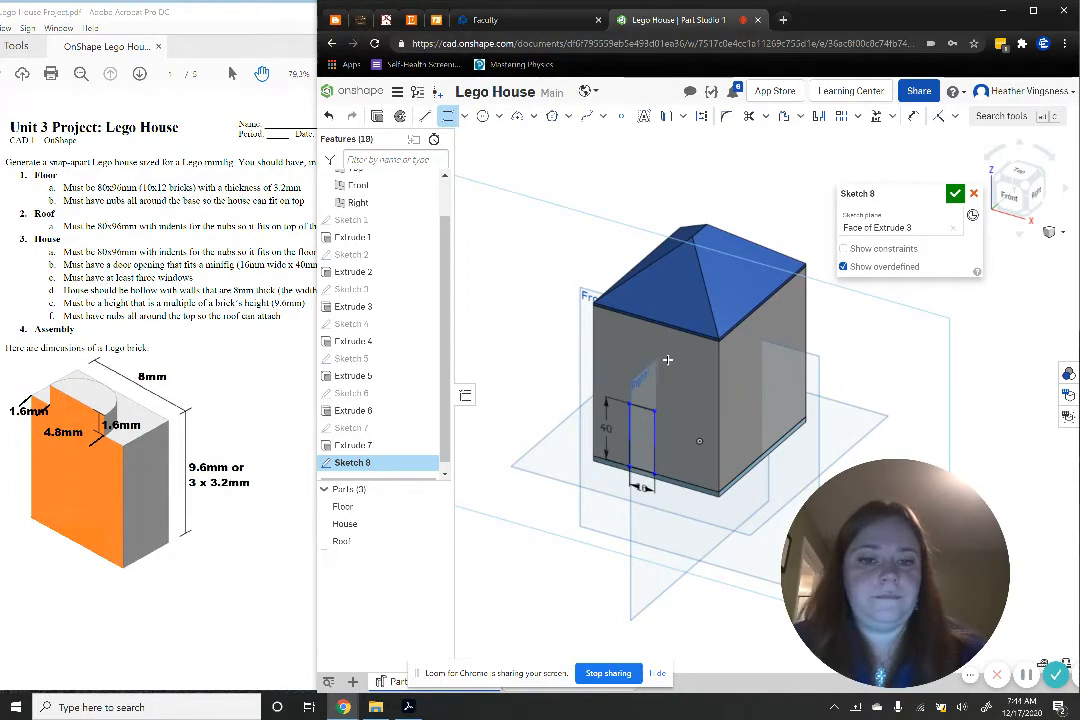
Centre the door rectangle by making its vertical sides symmetric about the Right plane, and finish the sketch
{"action": "left_click", "coordinate": [957, 120]}
{"action": "left_click", "coordinate": [964, 381]}
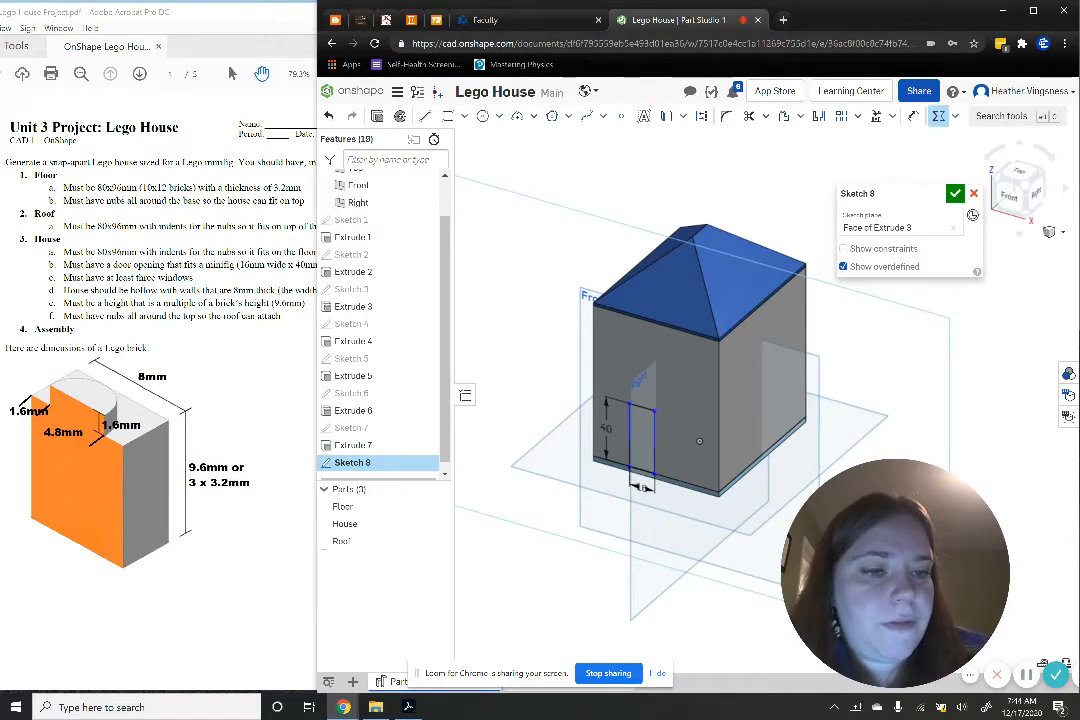
{"action": "left_click", "coordinate": [628, 432]}
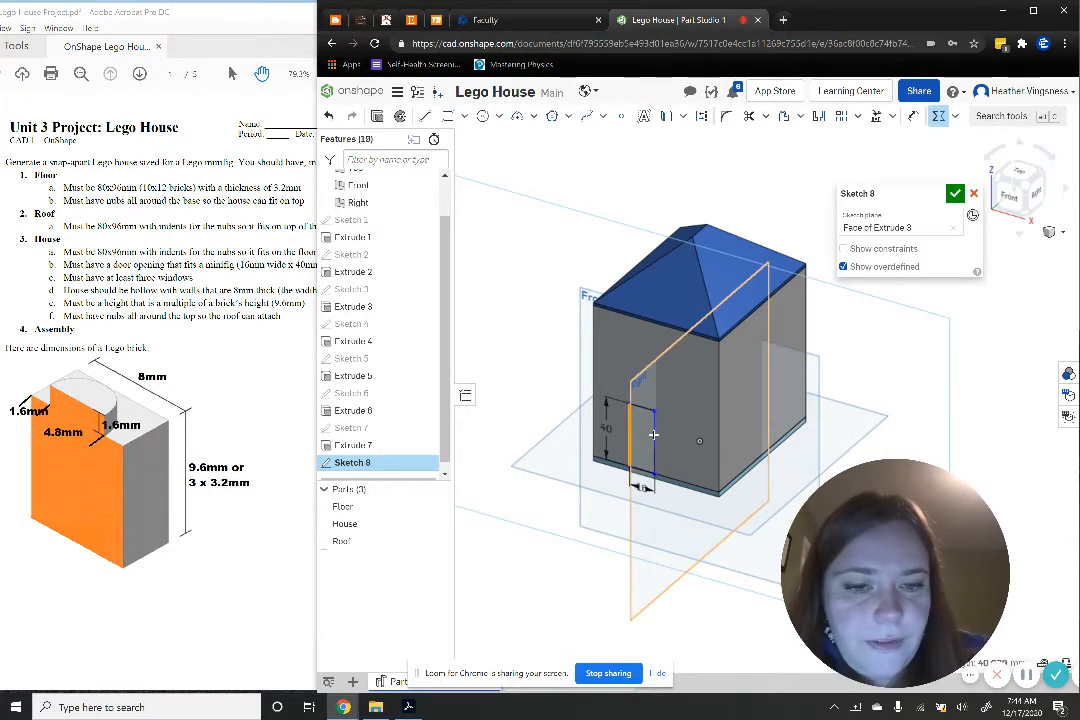
{"action": "left_click", "coordinate": [655, 433]}
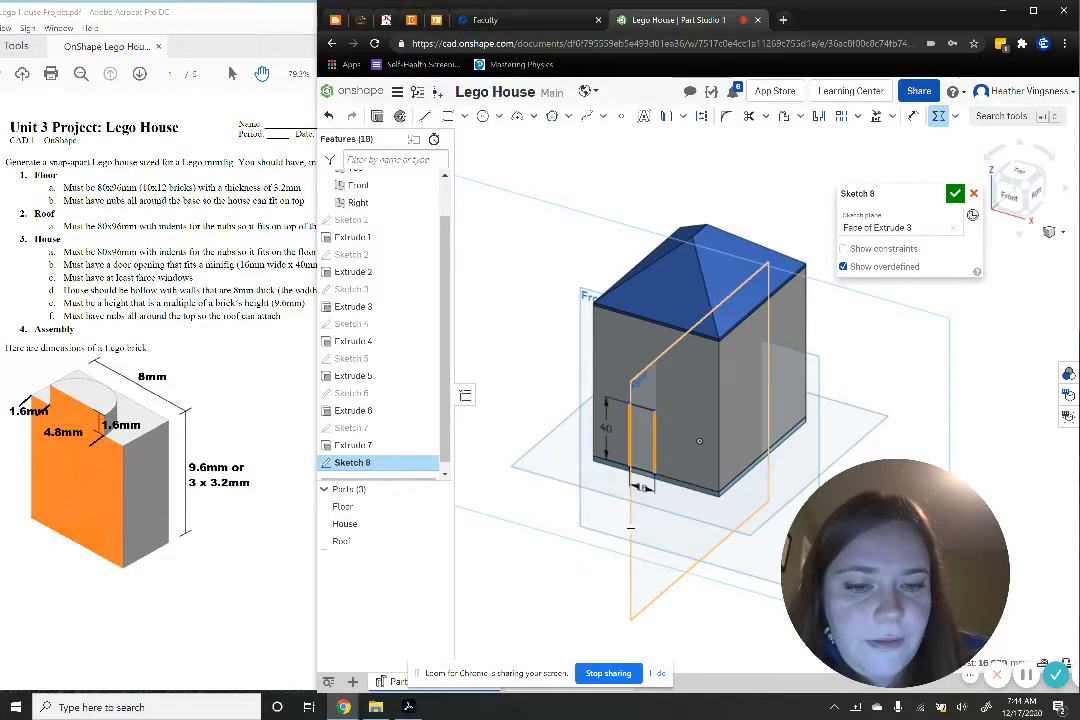
{"action": "left_click", "coordinate": [629, 527]}
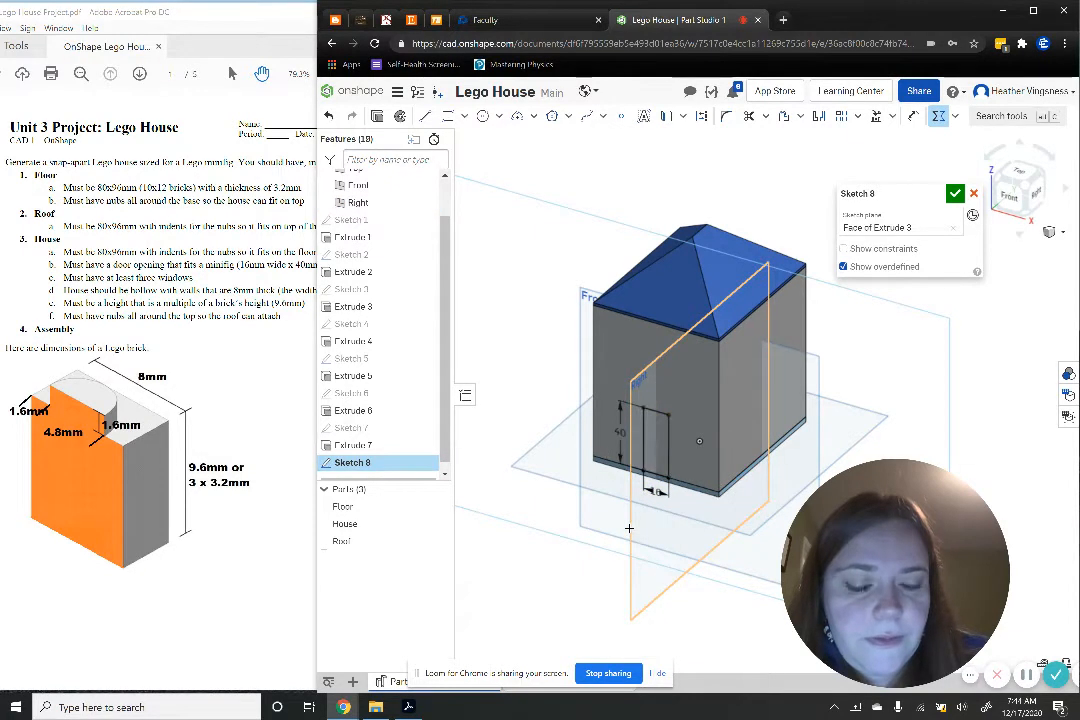
{"action": "left_click", "coordinate": [955, 194]}
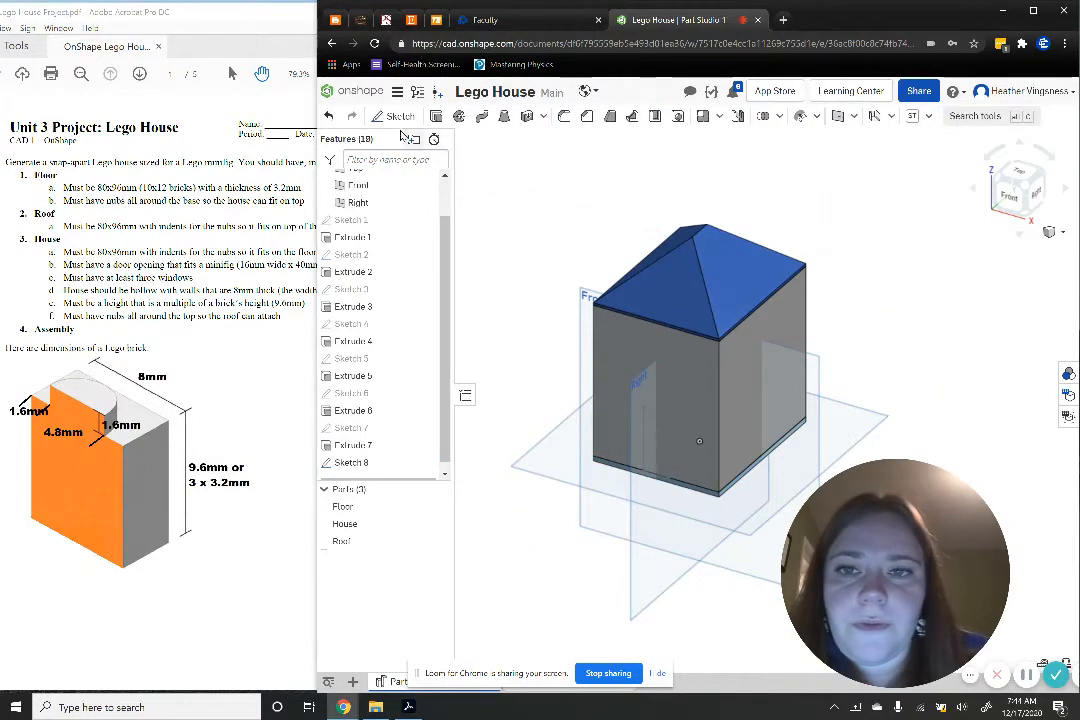
Cut the door opening through the house's front wall by extruding the door sketch 25 mm as a removal
{"action": "key", "text": "shift+e"}
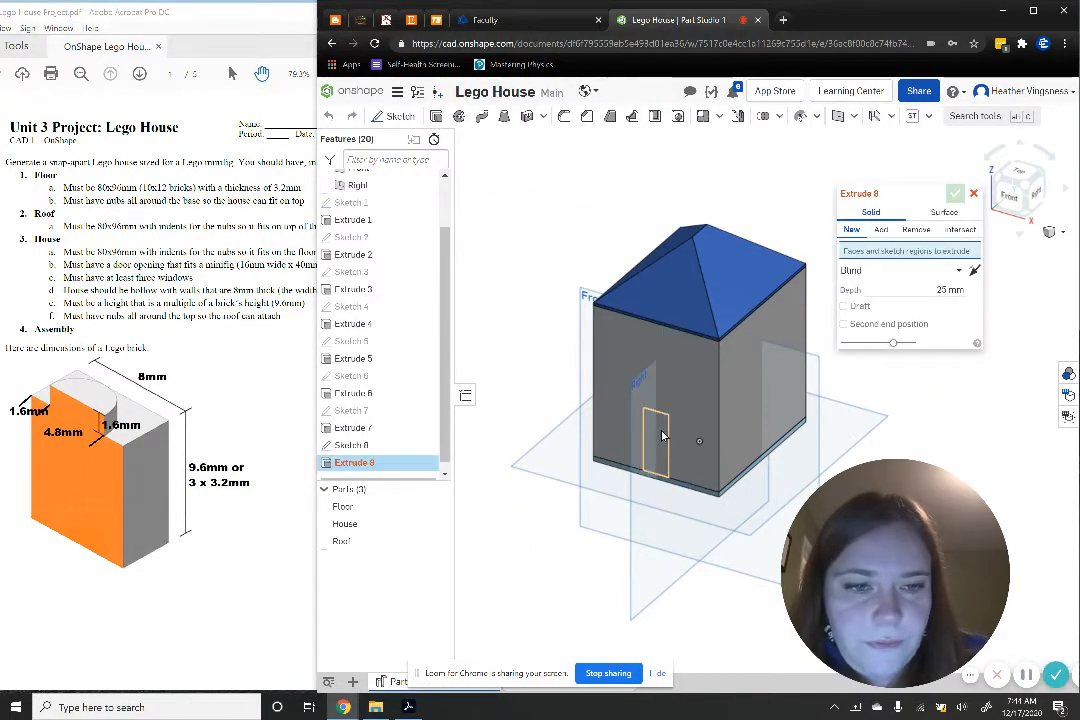
{"action": "left_click", "coordinate": [913, 230]}
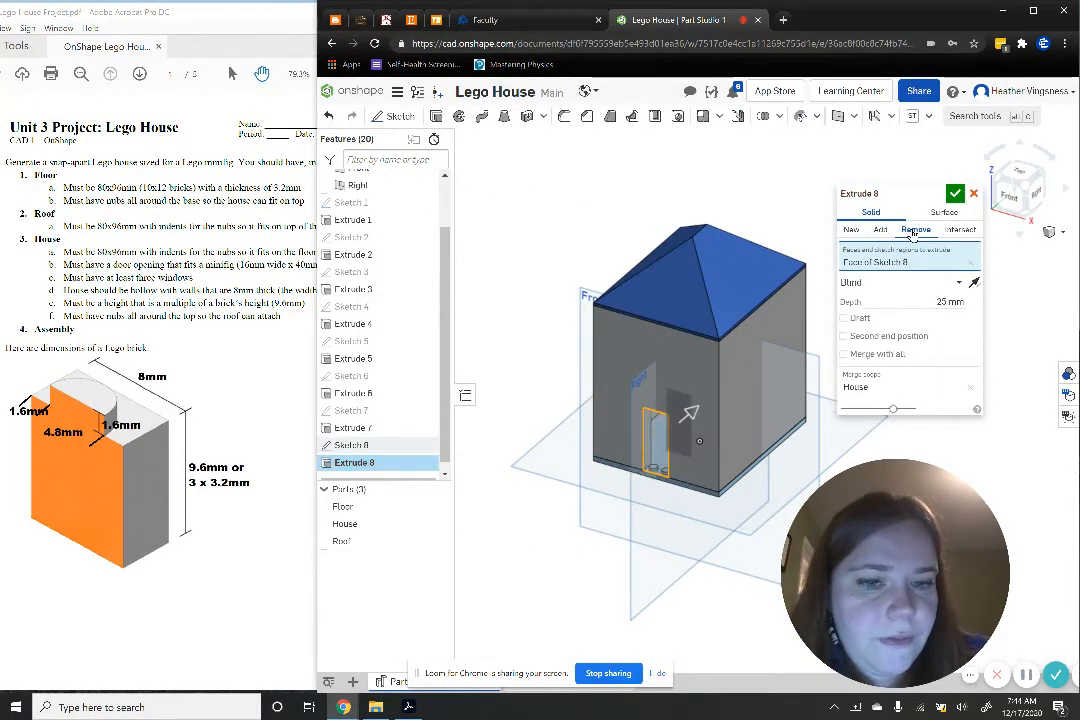
{"action": "left_click", "coordinate": [955, 194]}
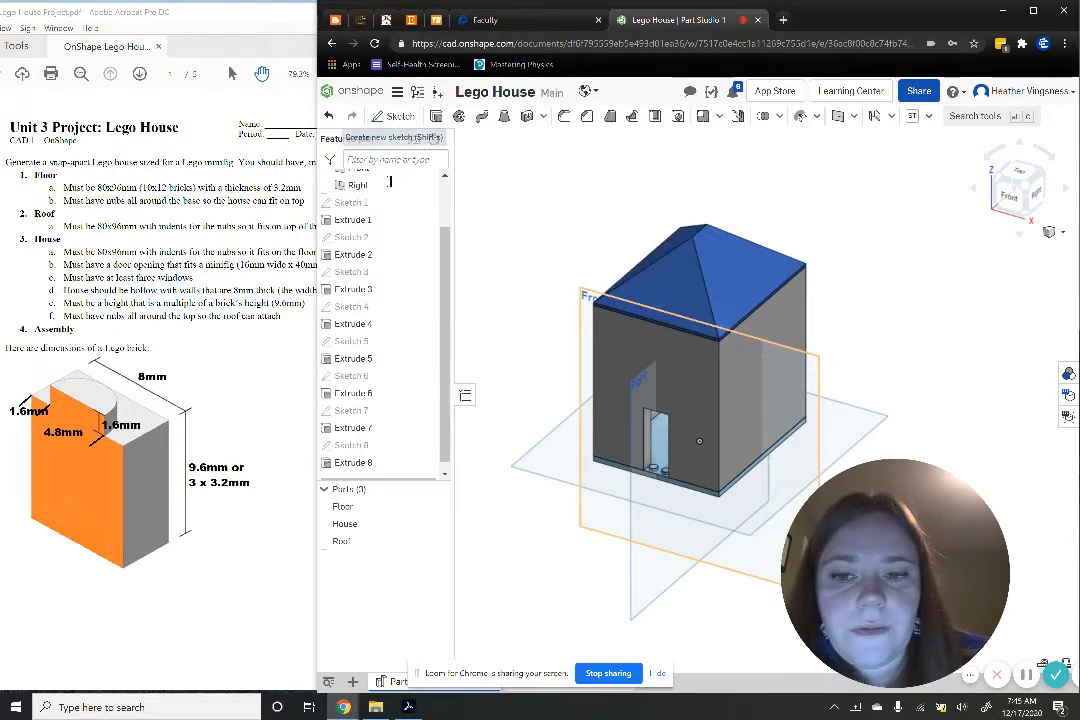
Edit the door sketch to add two small window rectangles on the front wall, one on each side above the door
{"action": "double_click", "coordinate": [373, 447]}
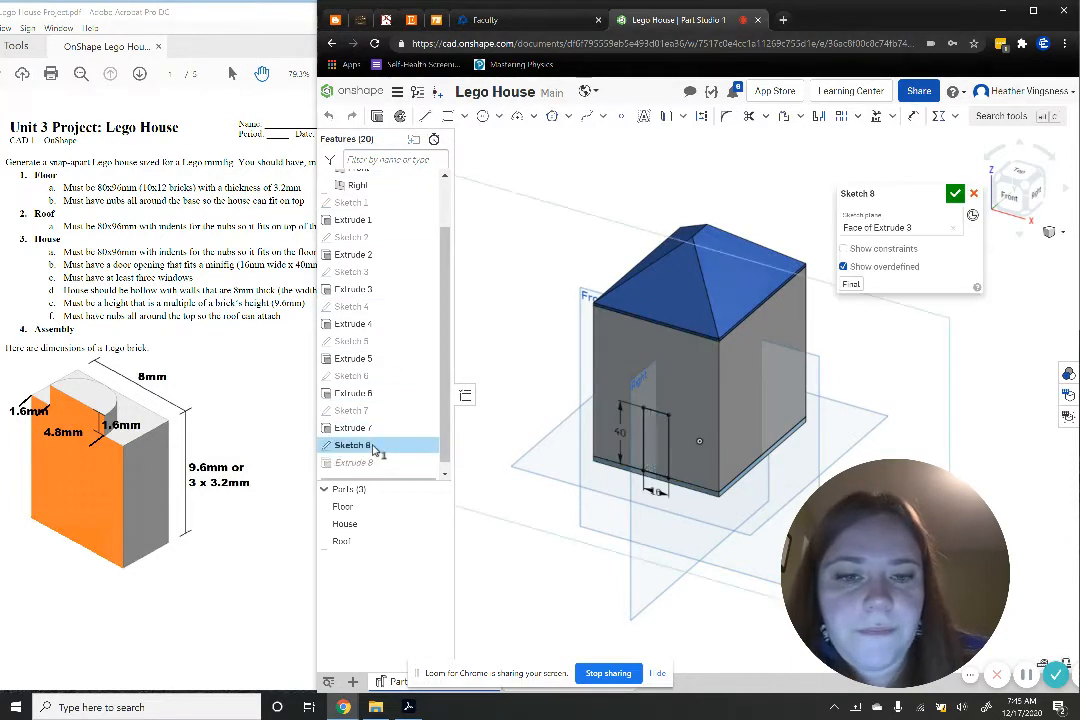
{"action": "left_click", "coordinate": [447, 116]}
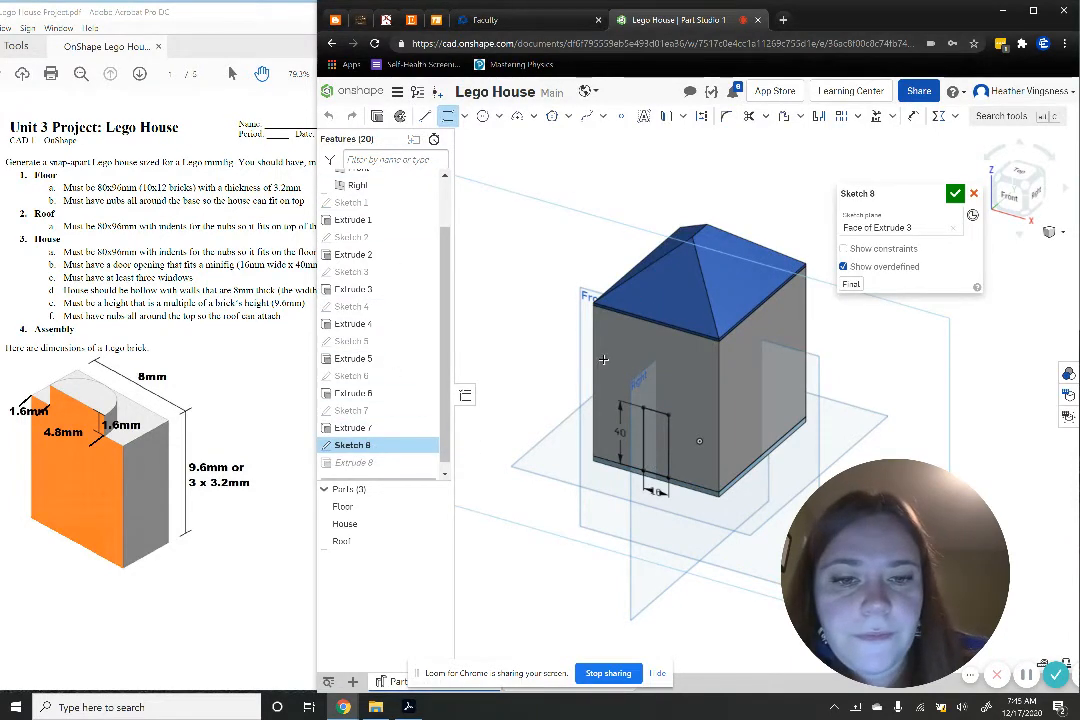
{"action": "left_click", "coordinate": [623, 390]}
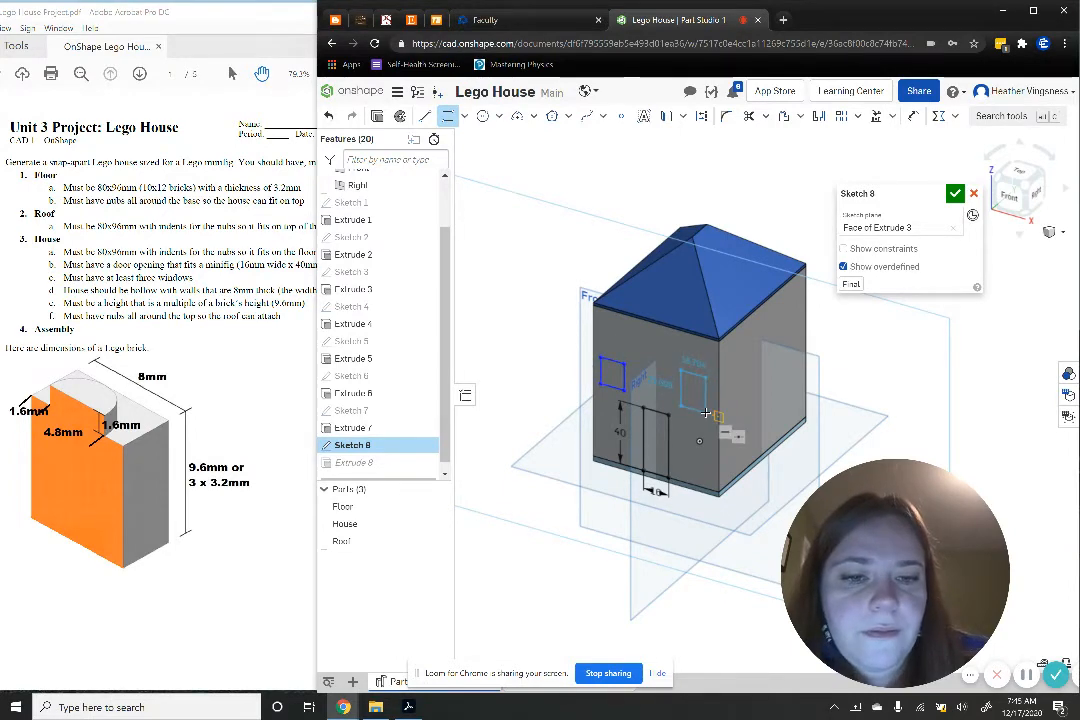
{"action": "left_click", "coordinate": [706, 412]}
{"action": "left_click", "coordinate": [955, 194]}
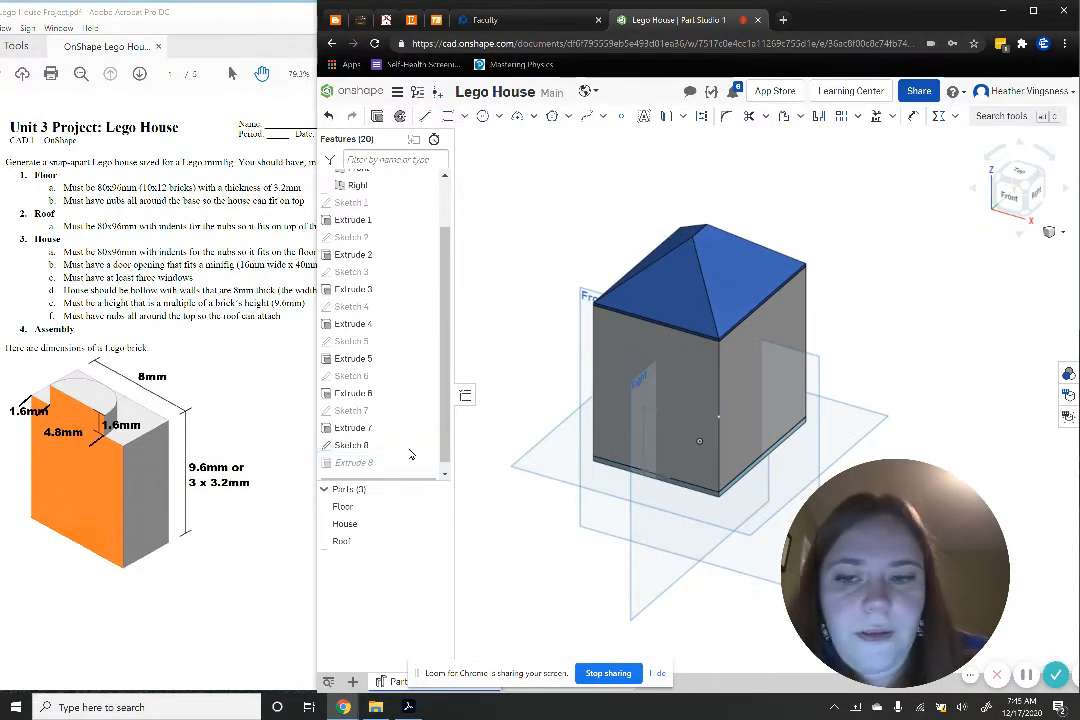
Edit the door's cut extrusion to include both front window rectangles
{"action": "double_click", "coordinate": [432, 461]}
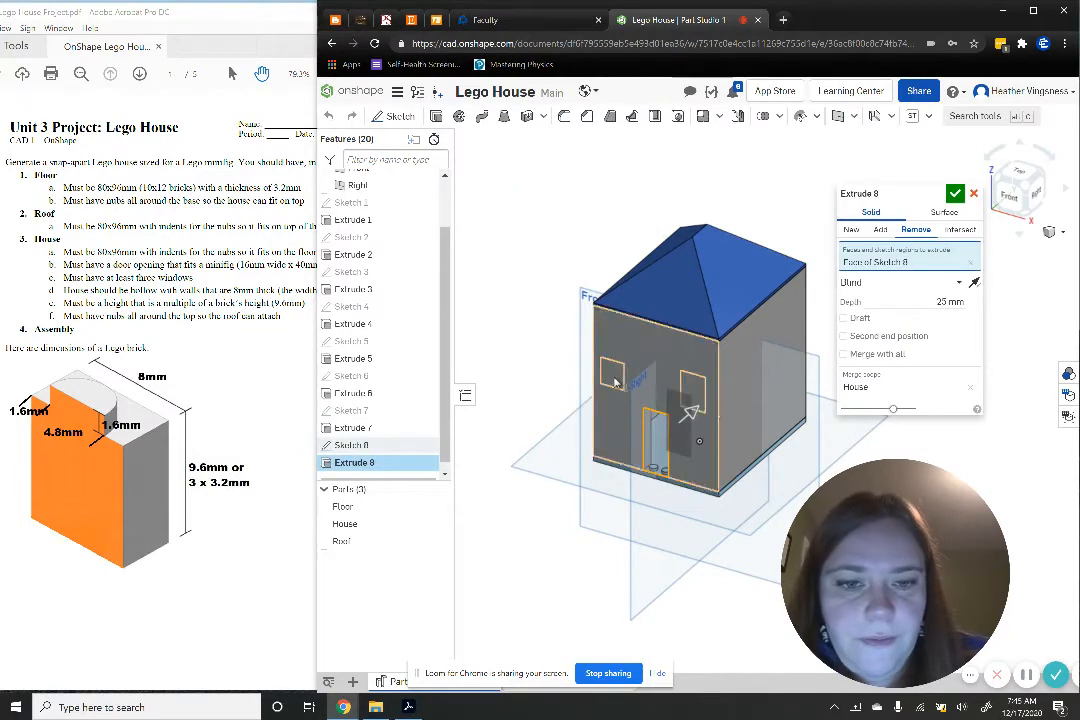
{"action": "left_click", "coordinate": [612, 374]}
{"action": "left_click", "coordinate": [688, 395]}
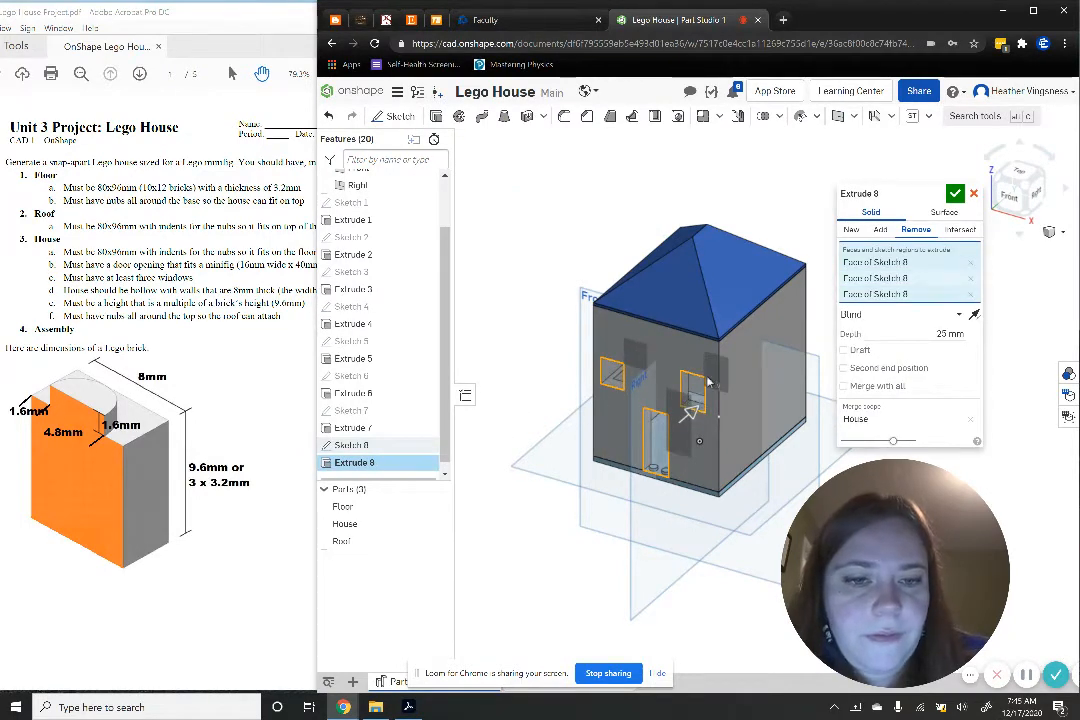
{"action": "left_click", "coordinate": [955, 194]}
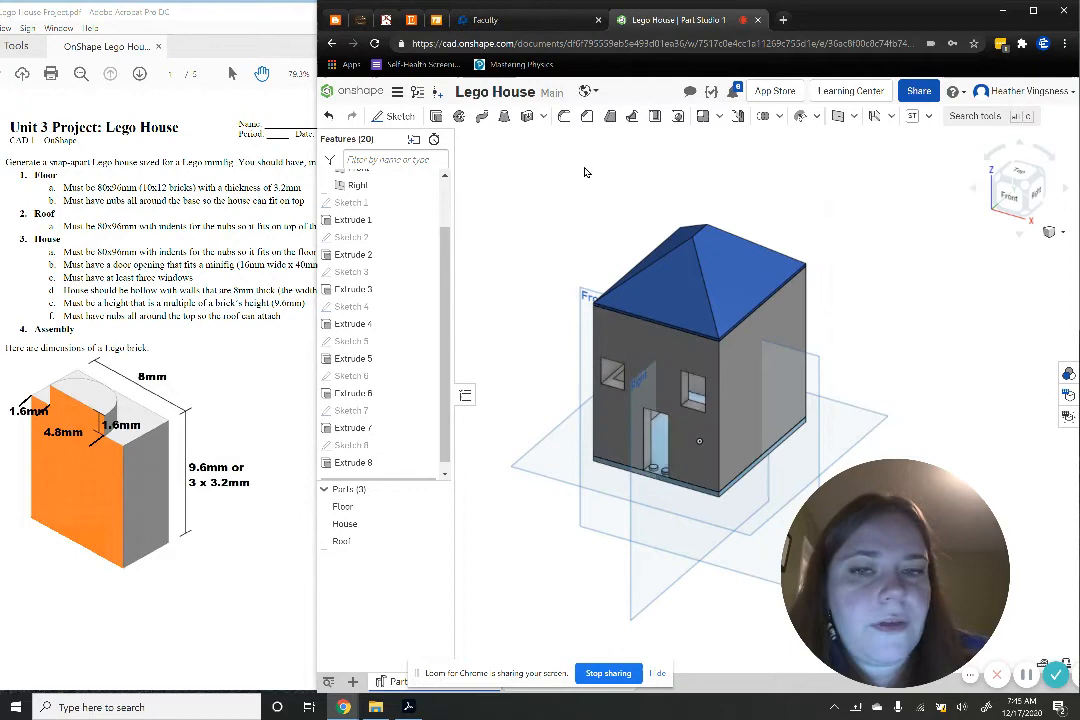
Sketch a small window rectangle low on the house's right side wall and cut it 25 mm deep
{"action": "left_click", "coordinate": [393, 116]}
{"action": "left_click", "coordinate": [764, 393]}
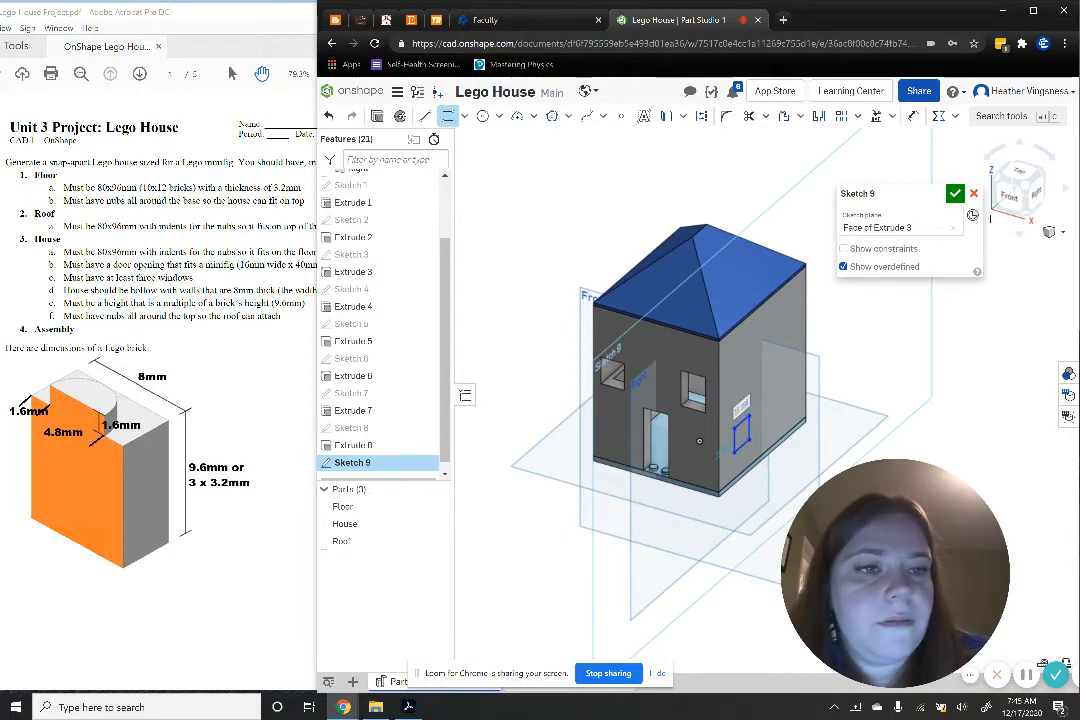
{"action": "left_click", "coordinate": [954, 195]}
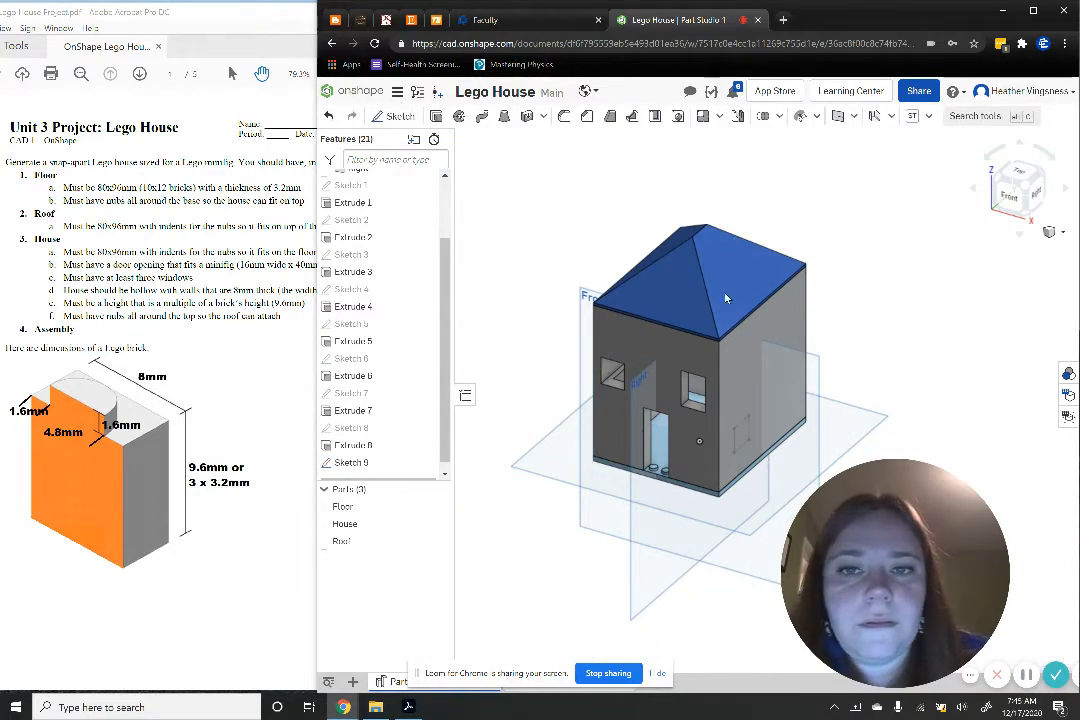
{"action": "key", "text": "shift+e"}
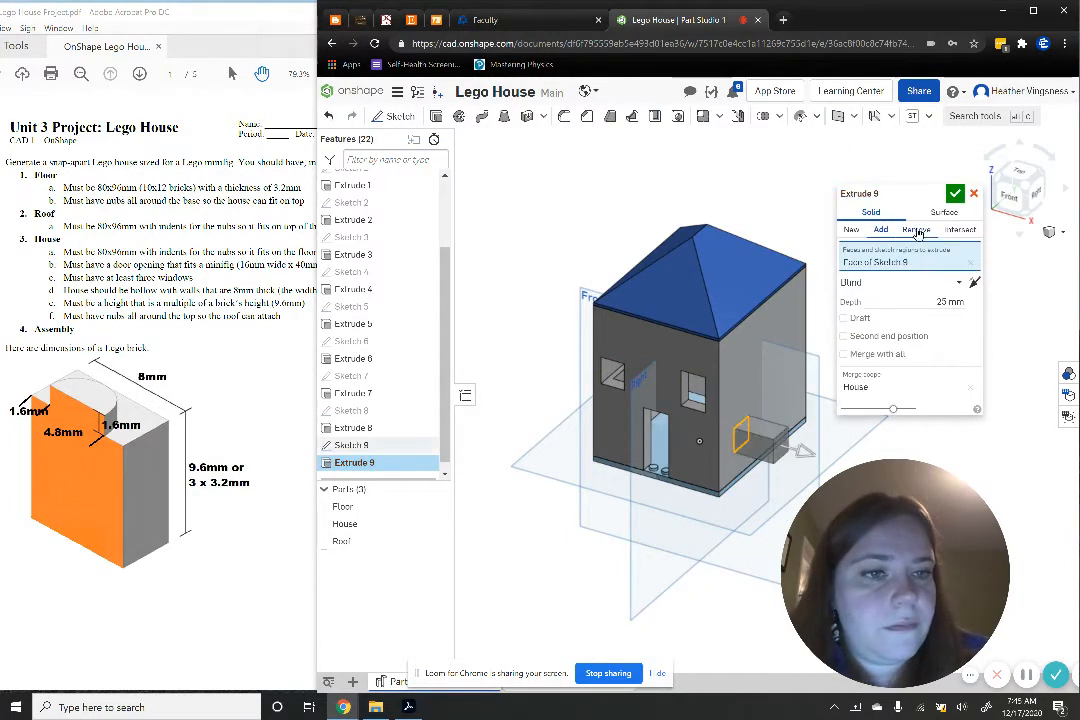
{"action": "left_click", "coordinate": [955, 195]}
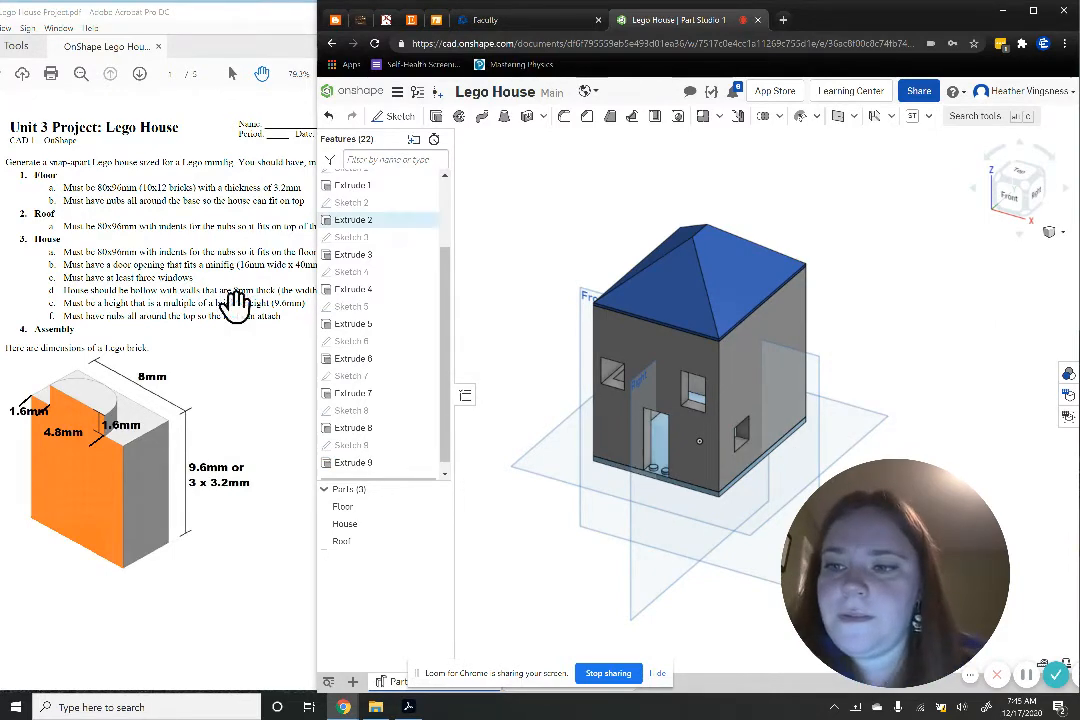
Consult the project requirements PDF, return to the Lego House document, and insert the Floor part over the origin in Assembly 1
{"action": "left_click", "coordinate": [195, 320]}
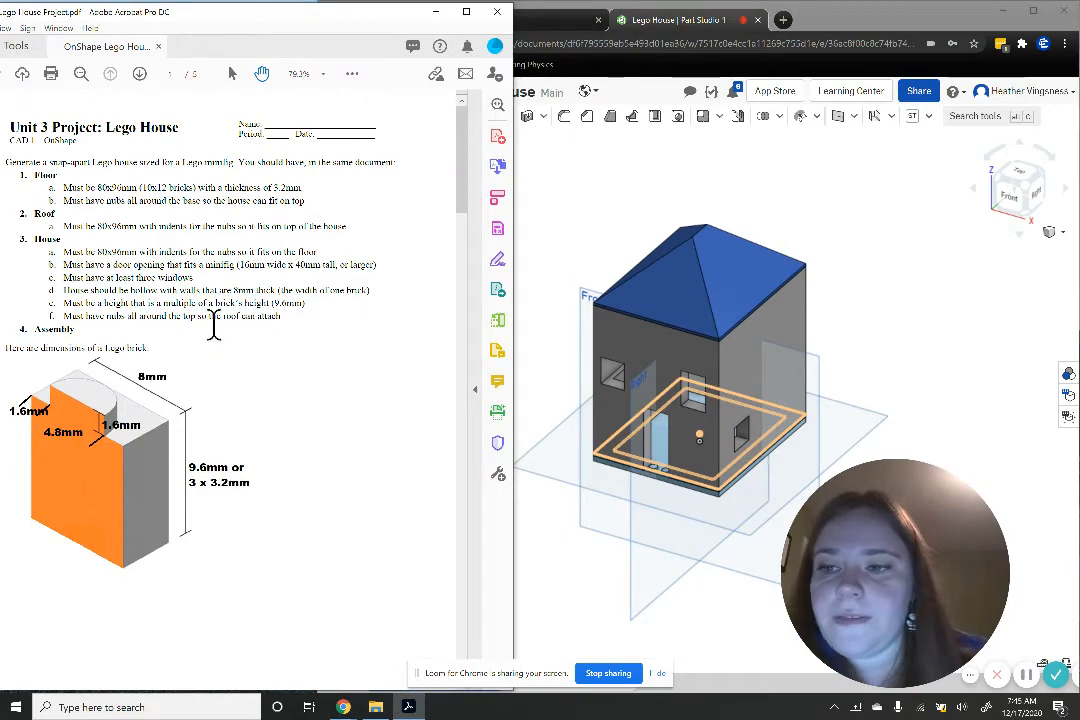
{"action": "left_click", "coordinate": [873, 268]}
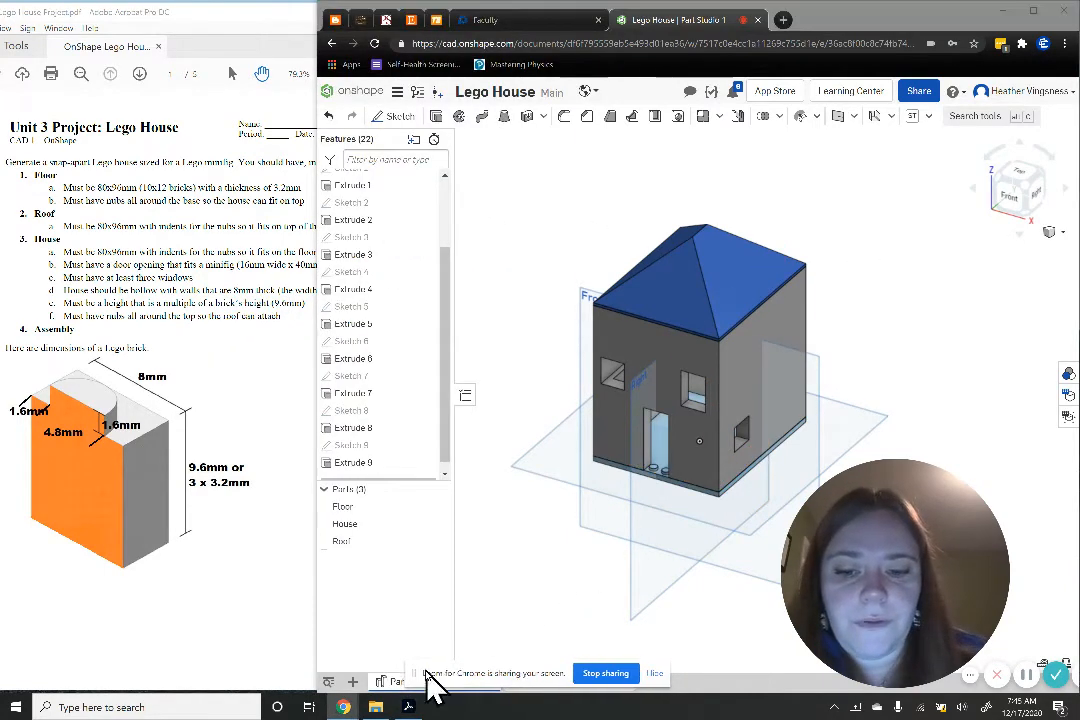
{"action": "left_click_drag", "start_coordinate": [429, 677], "coordinate": [112, 638]}
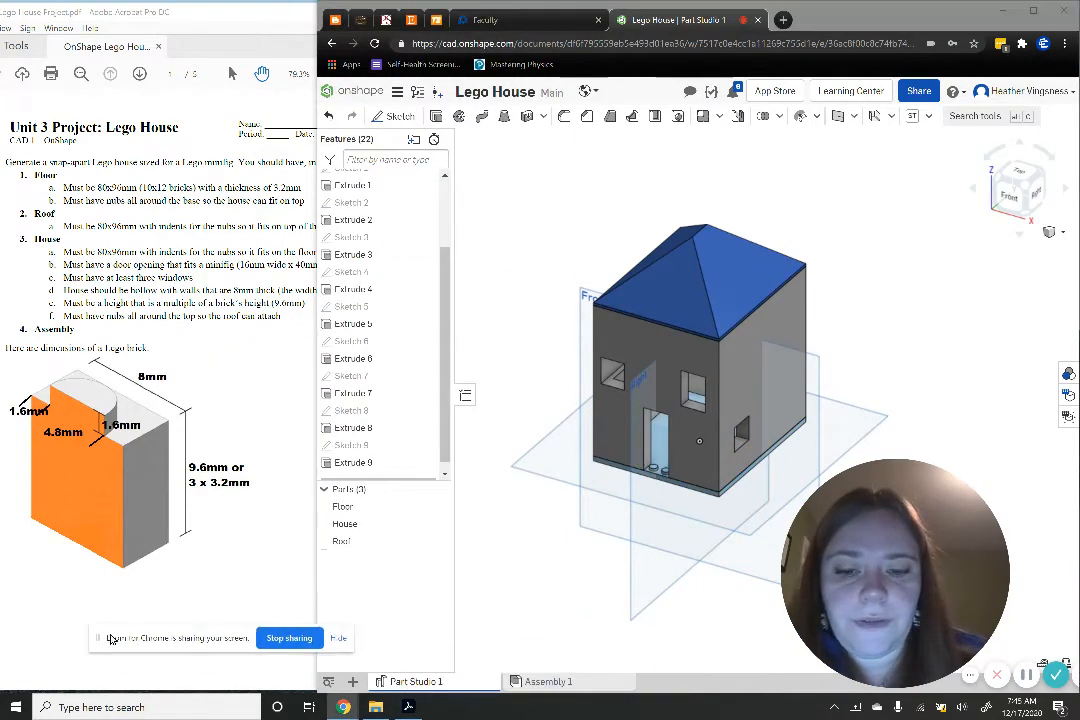
{"action": "left_click", "coordinate": [547, 681]}
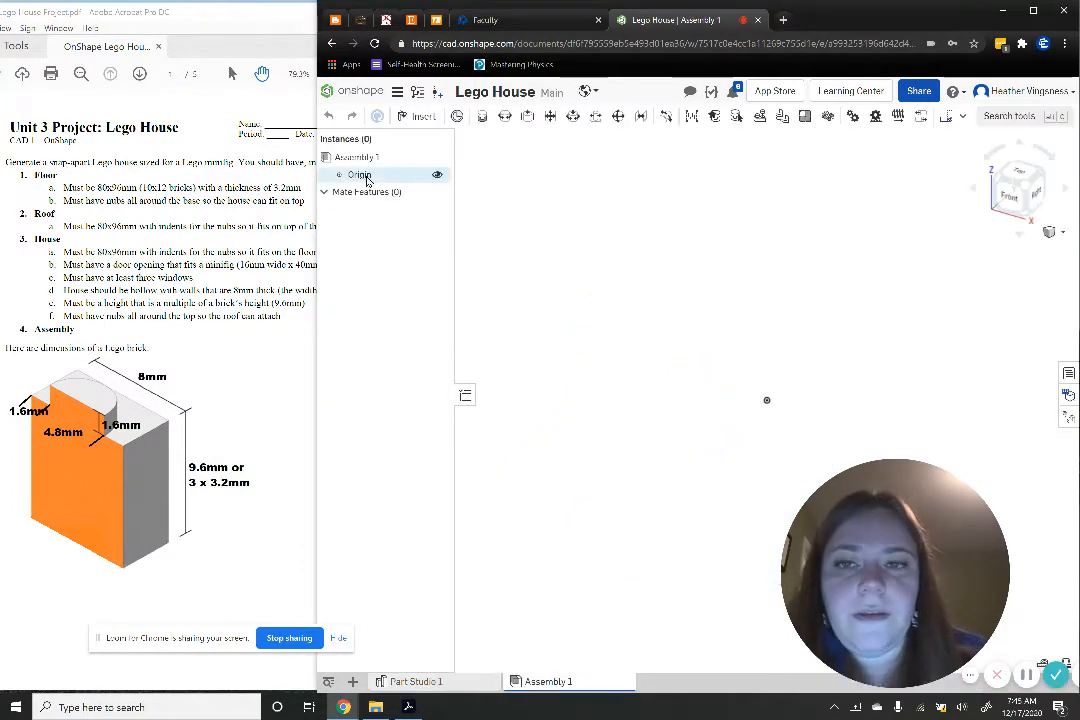
{"action": "left_click", "coordinate": [421, 116]}
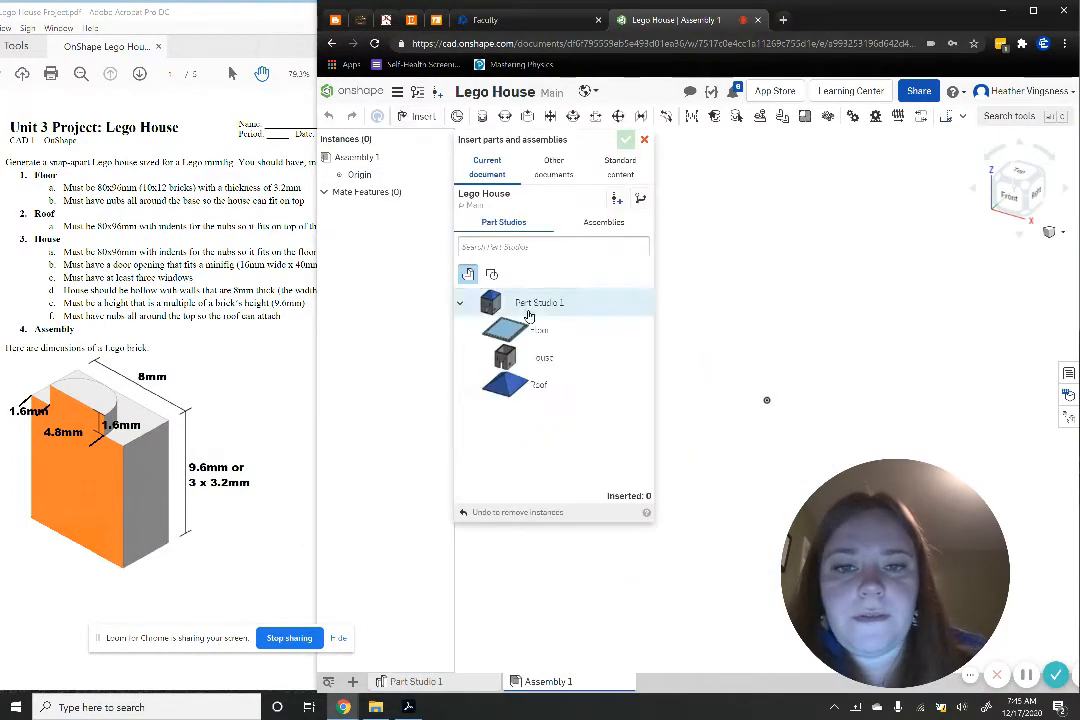
{"action": "left_click", "coordinate": [540, 330]}
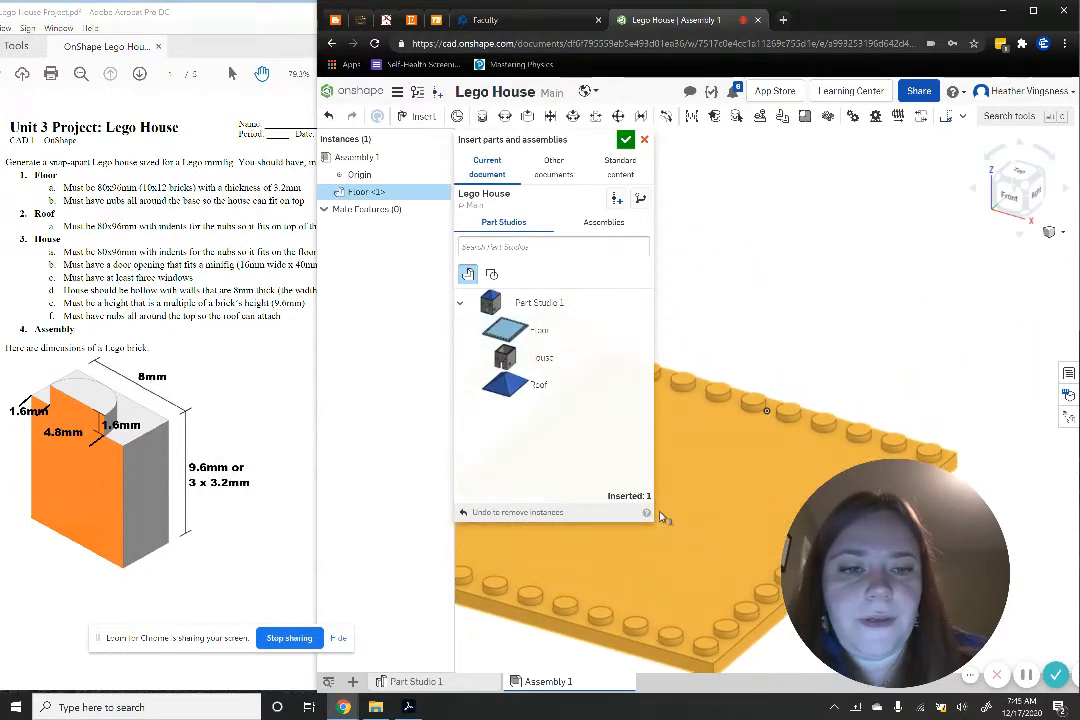
{"action": "left_click", "coordinate": [760, 425]}
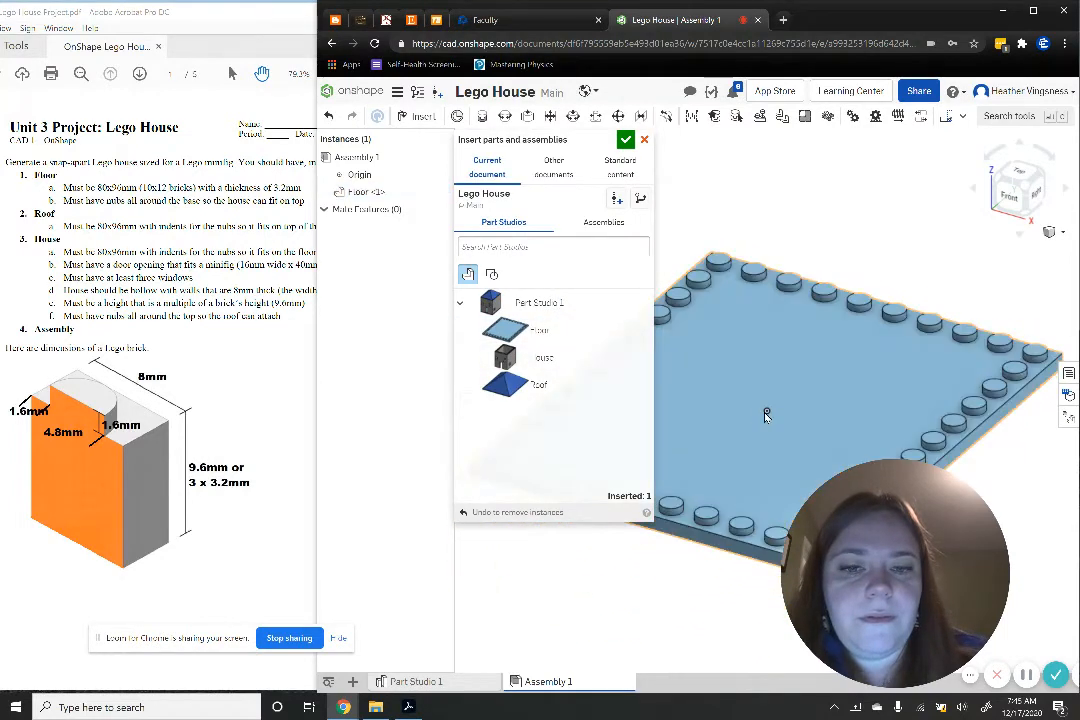
Insert the House and Roof parts into the assembly, placing each one clear of the floor
{"action": "left_click", "coordinate": [520, 358]}
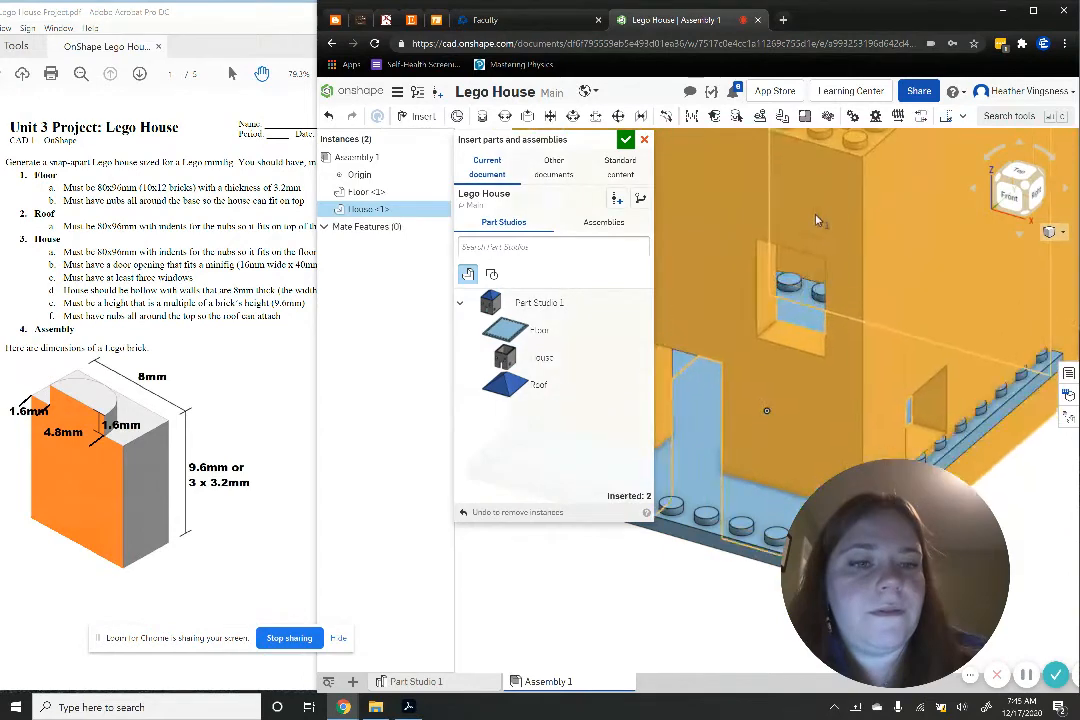
{"action": "middle_click_drag", "start_coordinate": [816, 228], "coordinate": [983, 347]}
{"action": "left_click", "coordinate": [773, 233]}
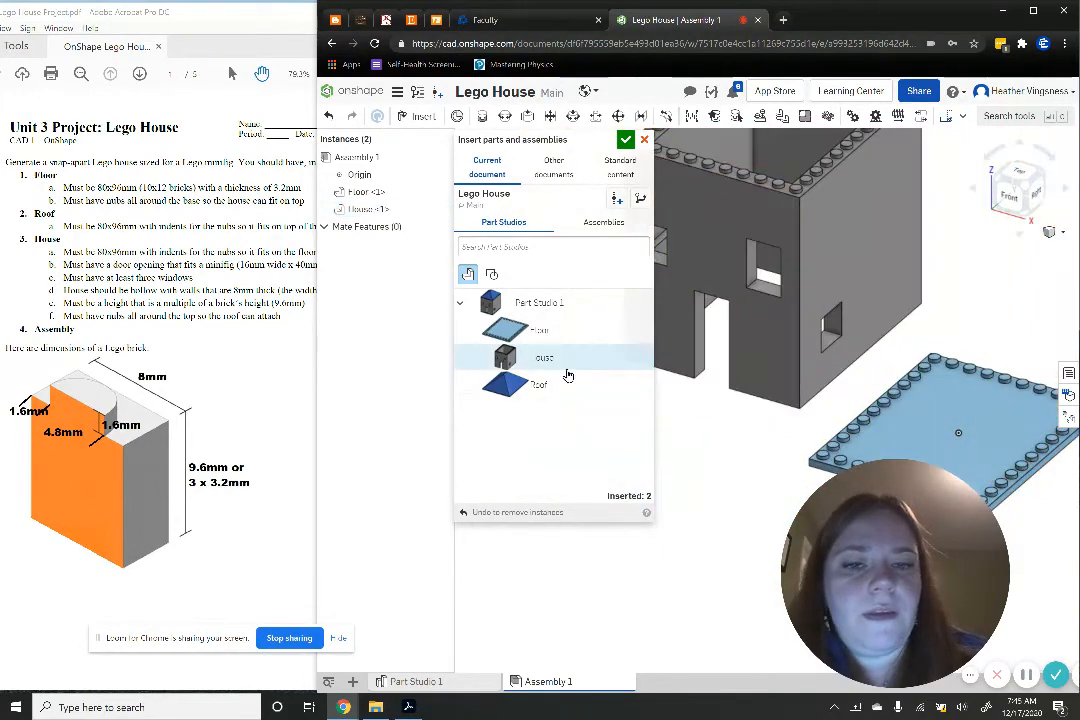
{"action": "left_click", "coordinate": [545, 384]}
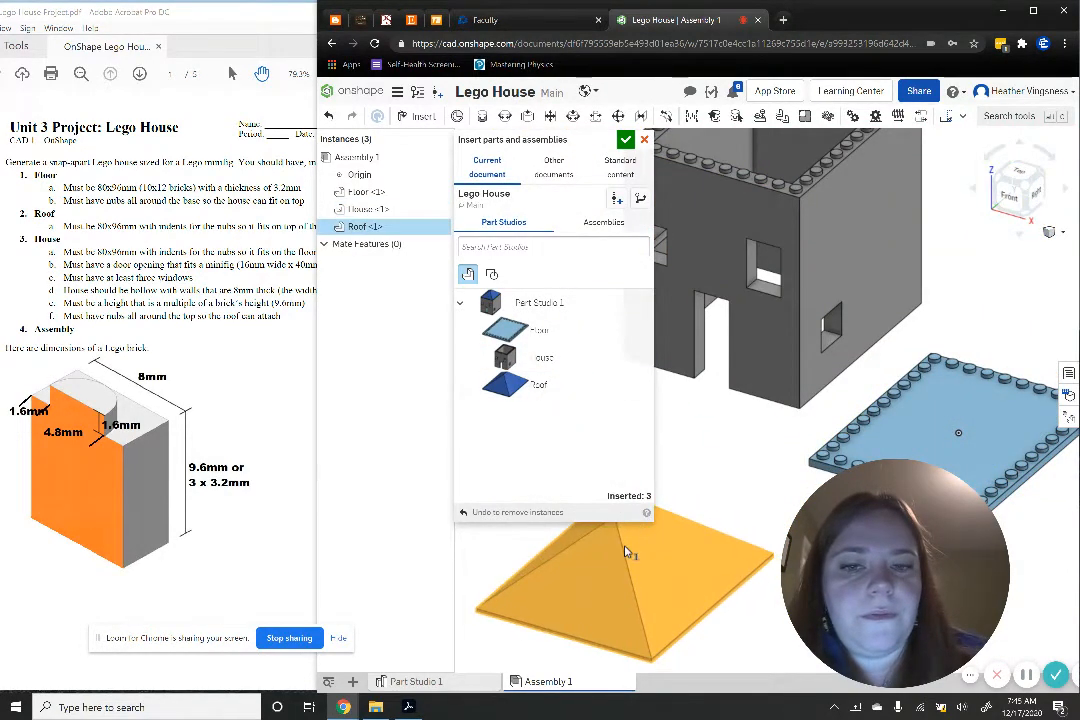
{"action": "left_click", "coordinate": [627, 555]}
{"action": "left_click", "coordinate": [625, 140]}
Fix the Floor instance in place in the assembly
{"action": "middle_click_drag", "start_coordinate": [660, 361], "coordinate": [492, 317]}
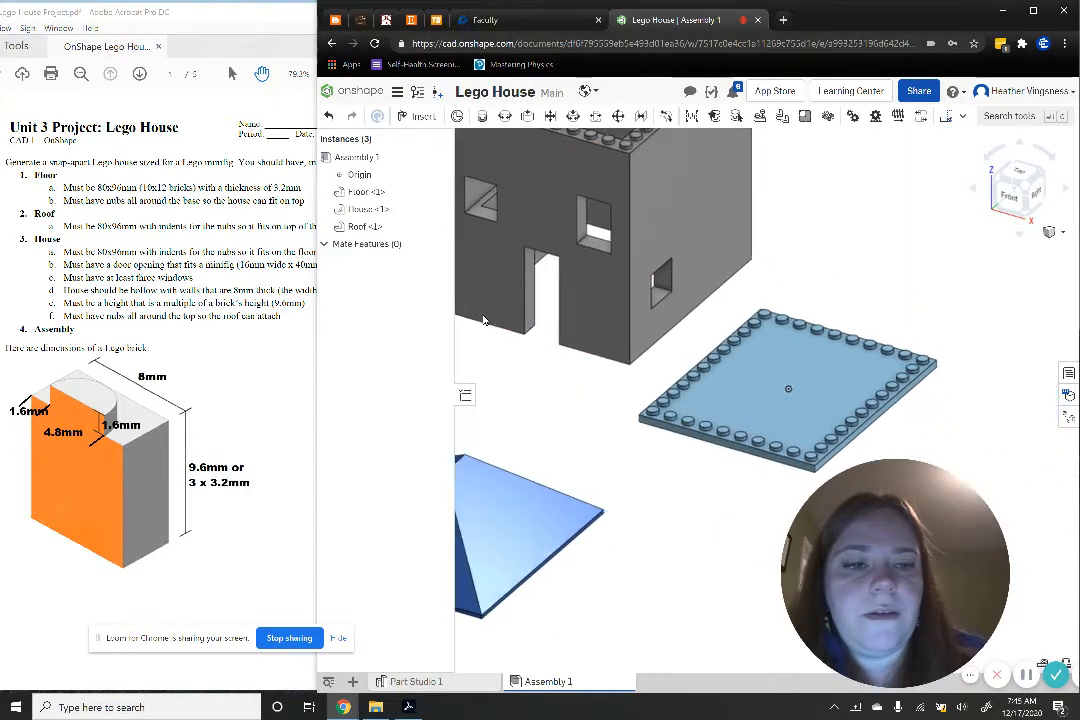
{"action": "right_click", "coordinate": [378, 192]}
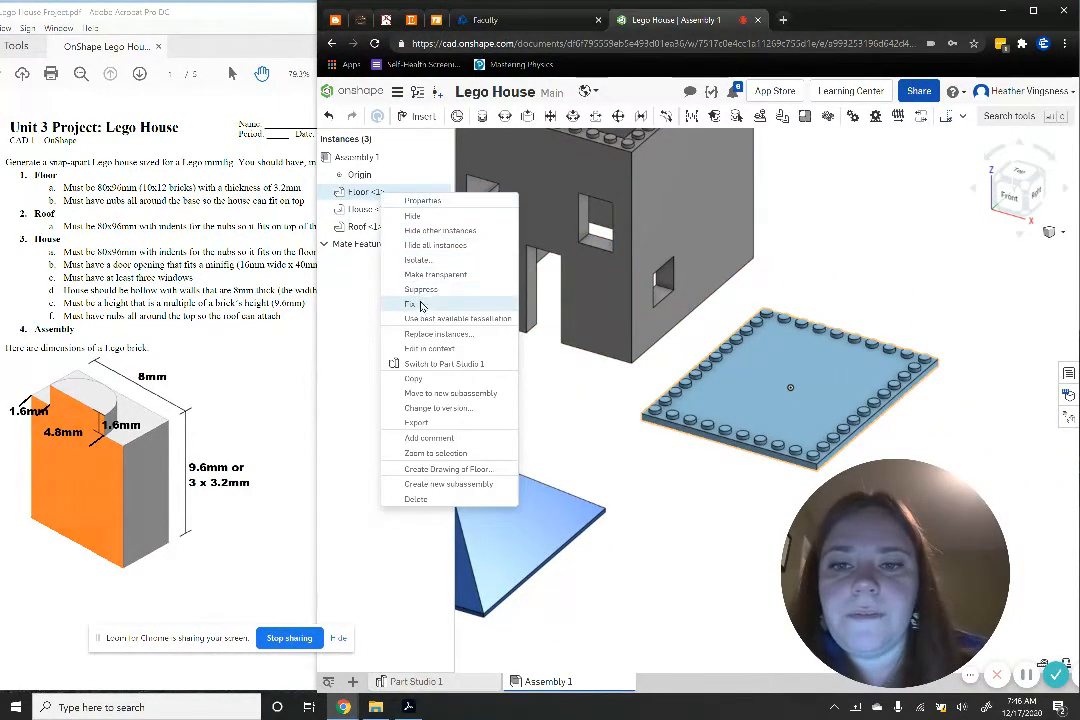
{"action": "left_click", "coordinate": [417, 306]}
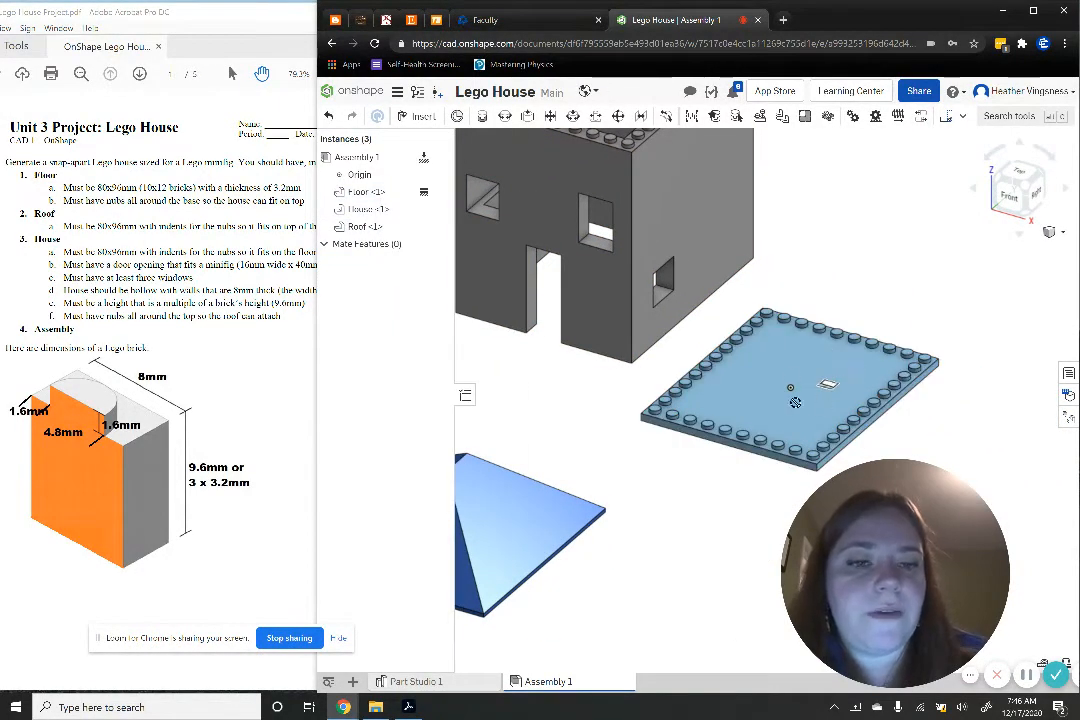
Start a Fastened mate with its first connector at the base centre of the floor's front-right corner nub
{"action": "left_click", "coordinate": [484, 117]}
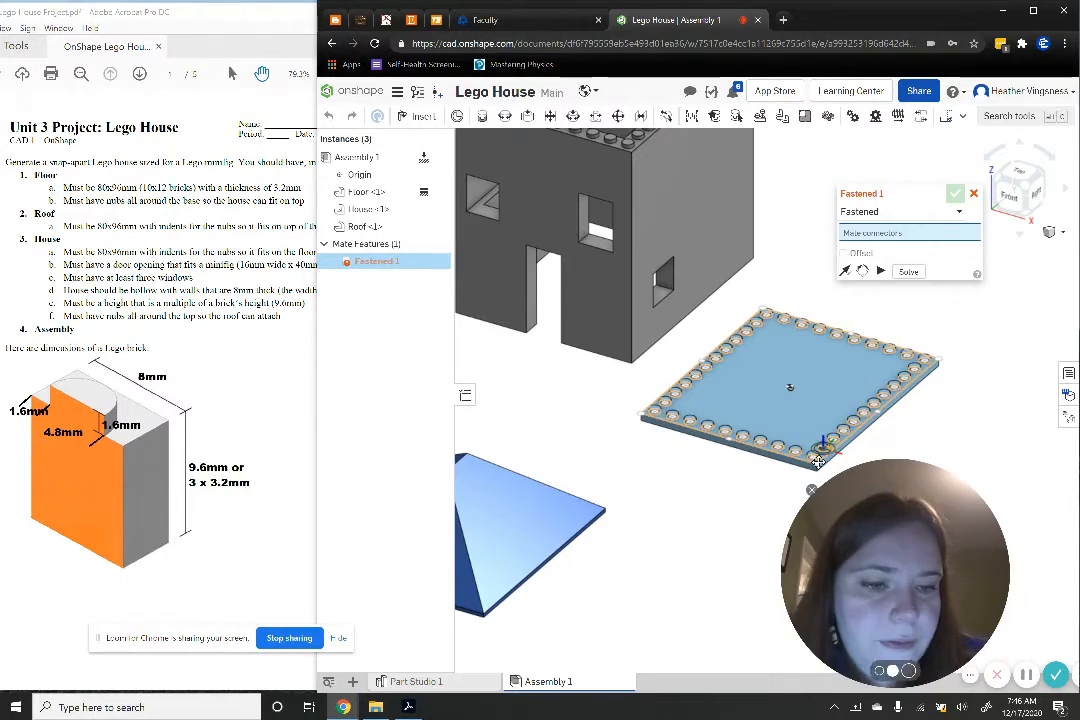
{"action": "middle_click_drag", "start_coordinate": [813, 462], "coordinate": [703, 407]}
{"action": "scroll", "coordinate": [703, 407], "scroll_direction": "up", "scroll_amount": 6}
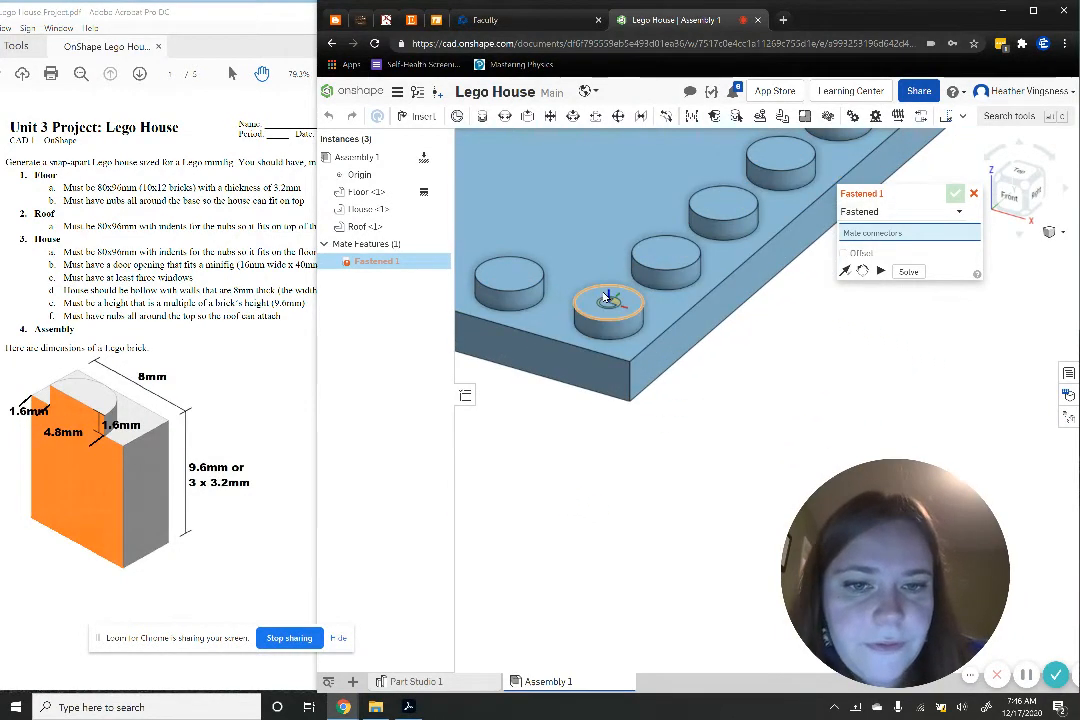
{"action": "left_click", "coordinate": [614, 341]}
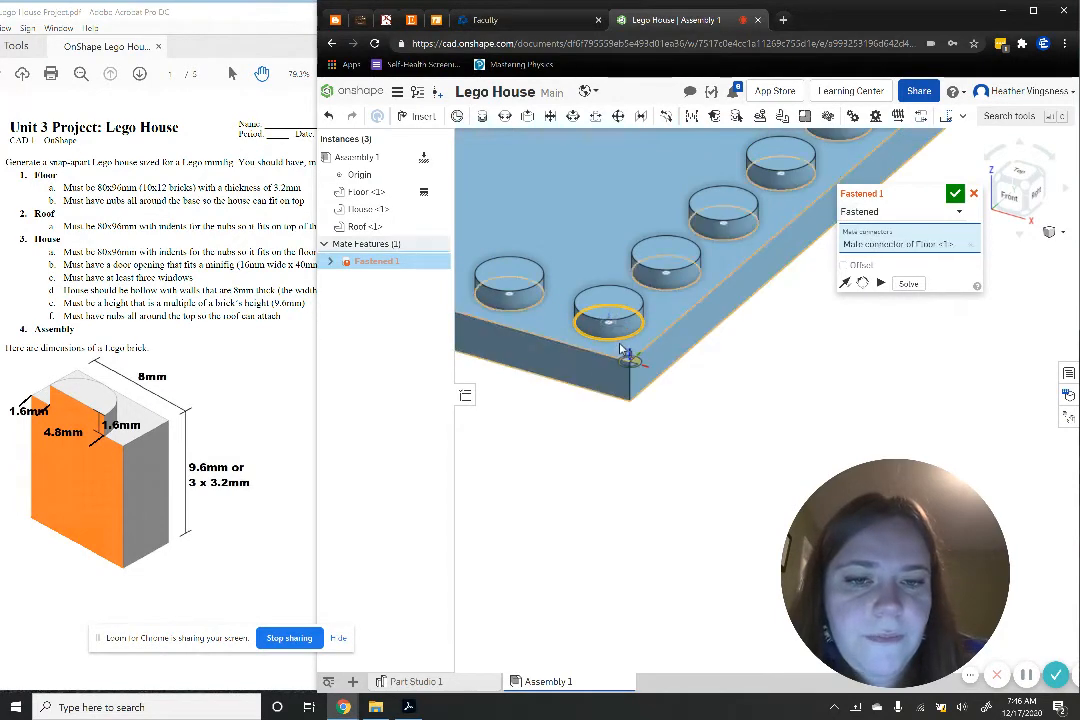
Try to fasten the house to the floor's nub connector at a corner indent on the house's underside
{"action": "scroll", "coordinate": [620, 345], "scroll_direction": "down", "scroll_amount": 5}
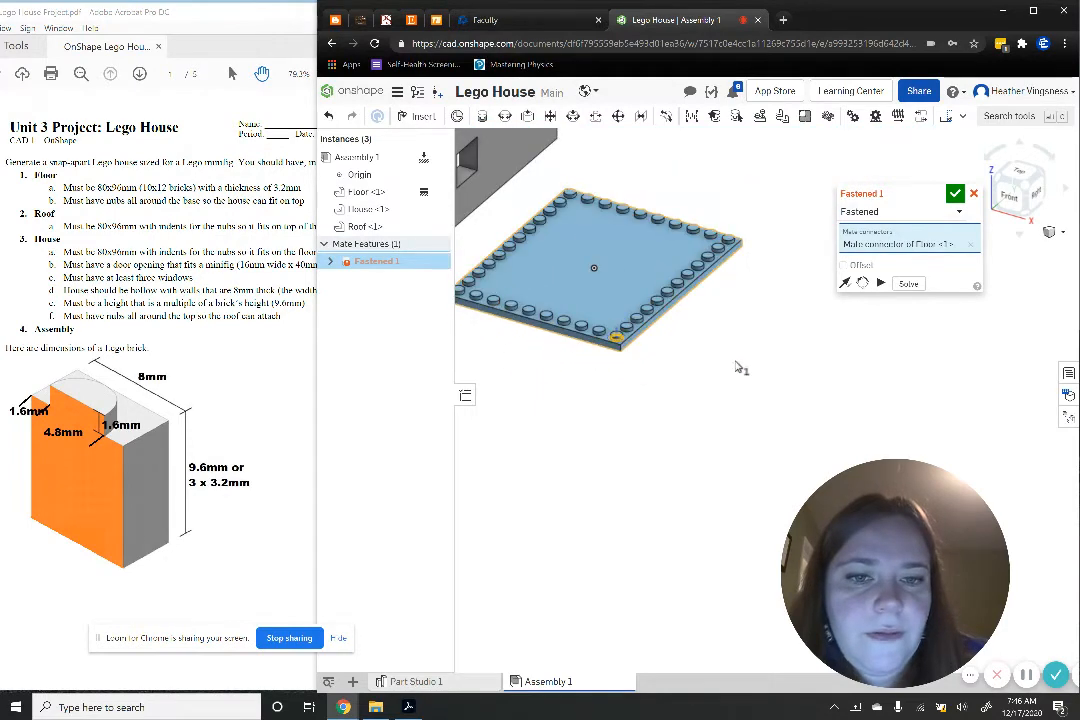
{"action": "middle_click_drag", "start_coordinate": [821, 162], "coordinate": [1018, 222]}
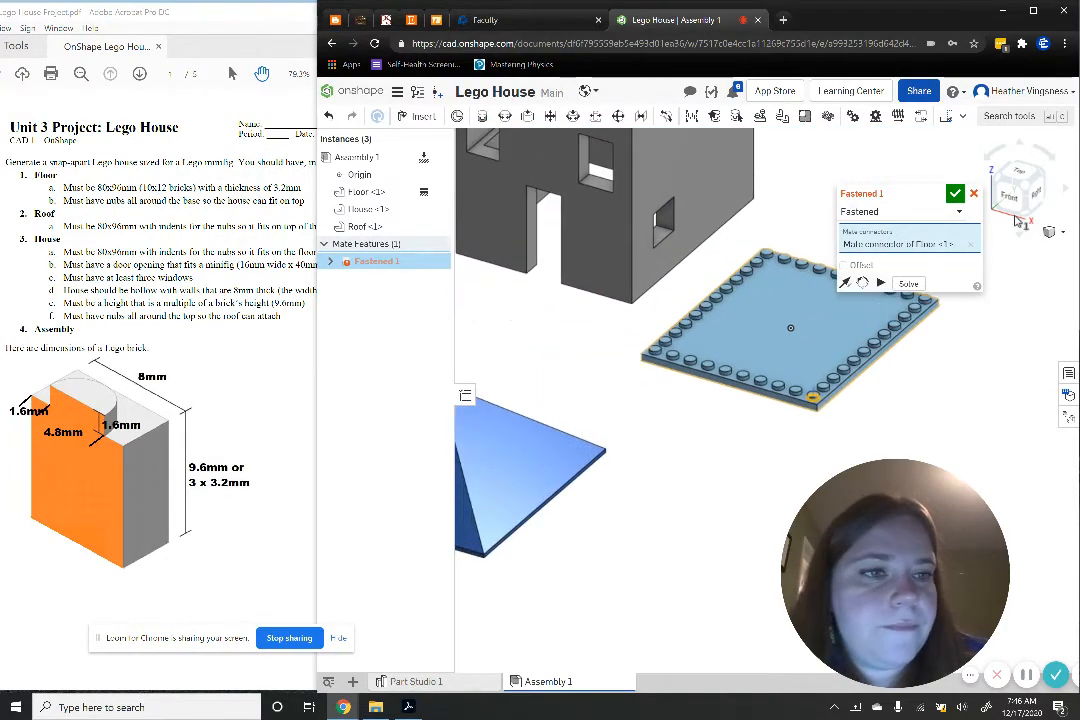
{"action": "left_click", "coordinate": [1023, 218]}
{"action": "scroll", "coordinate": [723, 436], "scroll_direction": "up", "scroll_amount": 8}
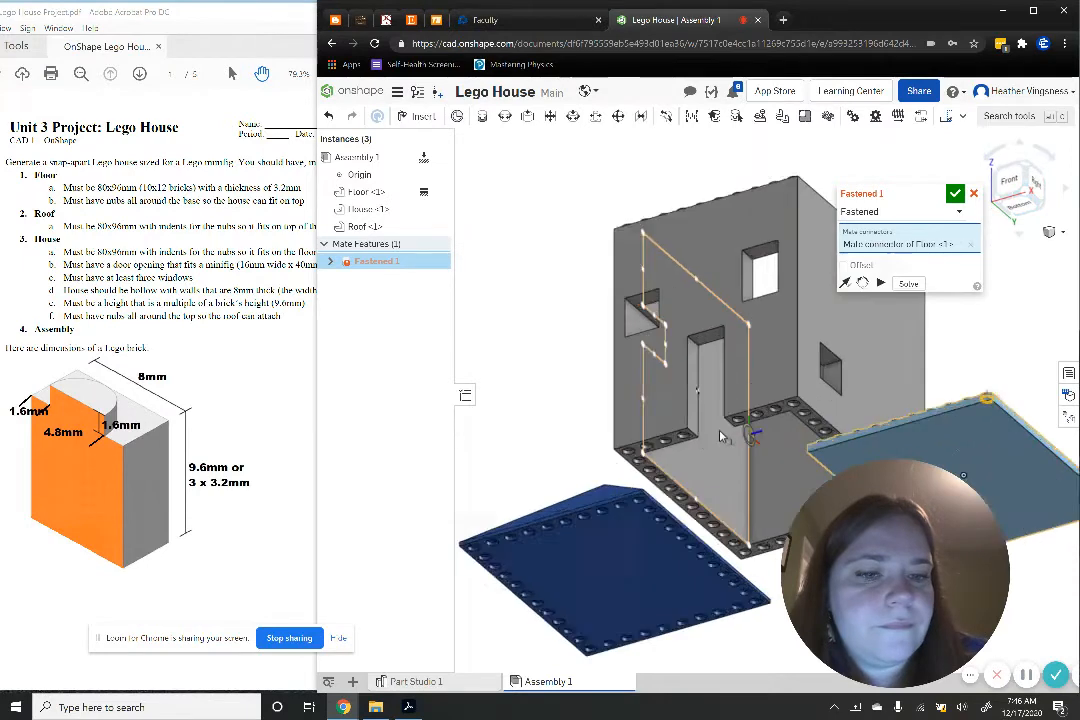
{"action": "middle_click_drag", "start_coordinate": [782, 396], "coordinate": [556, 242]}
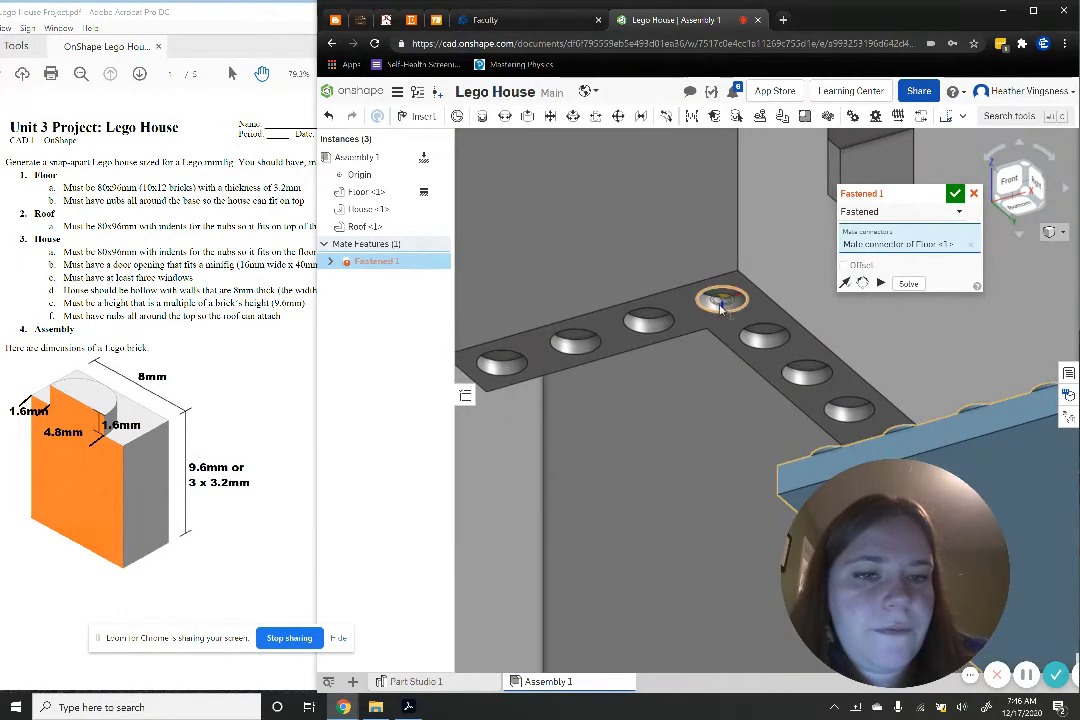
{"action": "scroll", "coordinate": [726, 290], "scroll_direction": "up", "scroll_amount": 3}
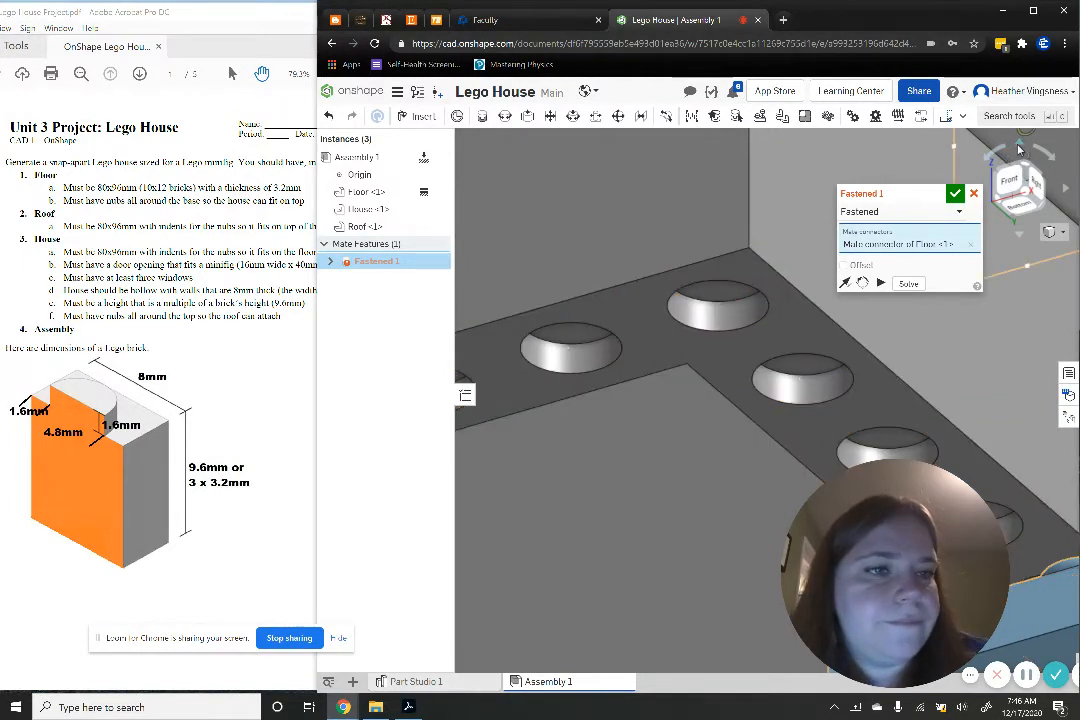
{"action": "left_click", "coordinate": [1020, 149]}
{"action": "left_click", "coordinate": [727, 254]}
{"action": "scroll", "coordinate": [707, 240], "scroll_direction": "down", "scroll_amount": 5}
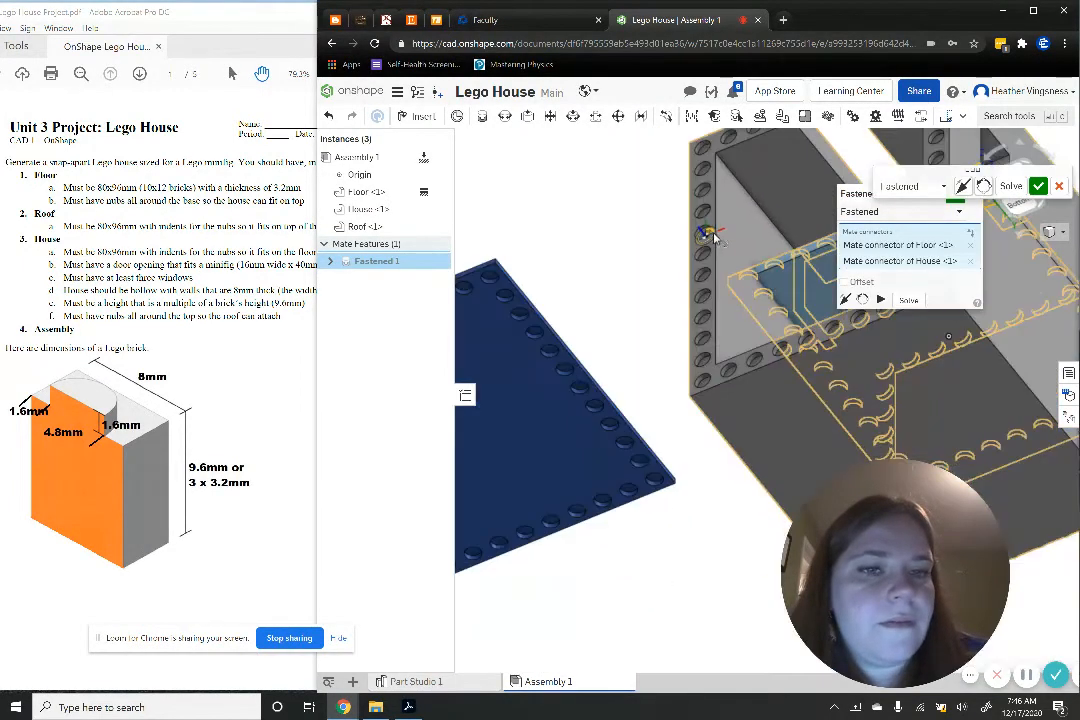
Remove the floor and house connectors from the Fastened mate and inspect how the house is oriented
{"action": "left_click", "coordinate": [970, 245]}
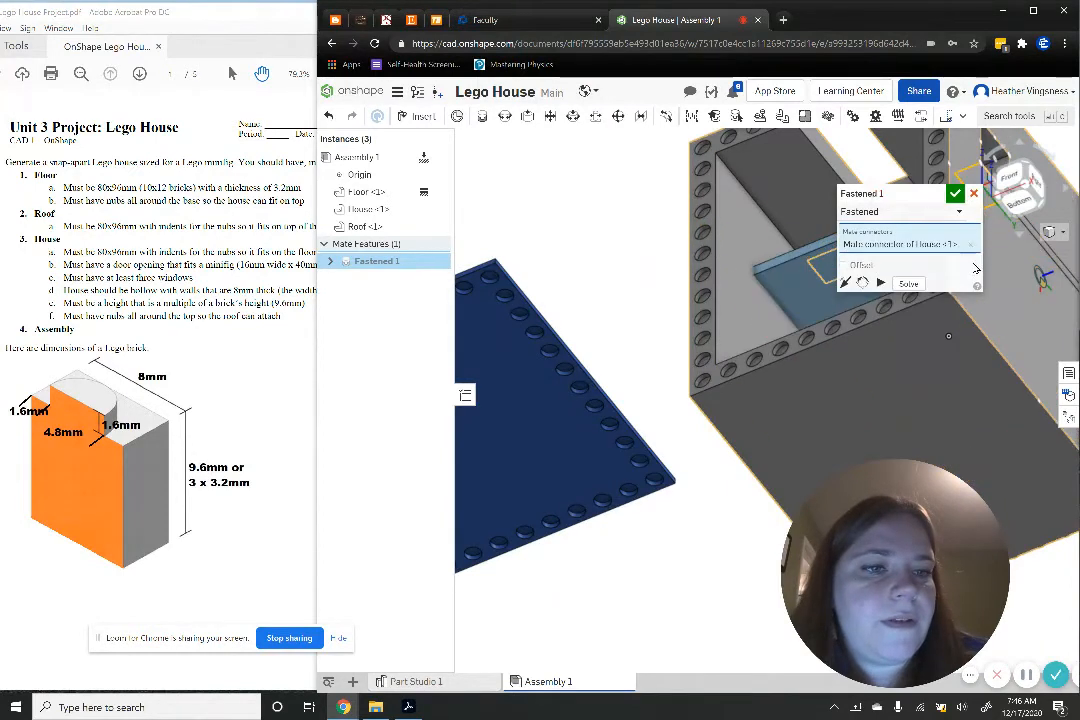
{"action": "left_click", "coordinate": [970, 247]}
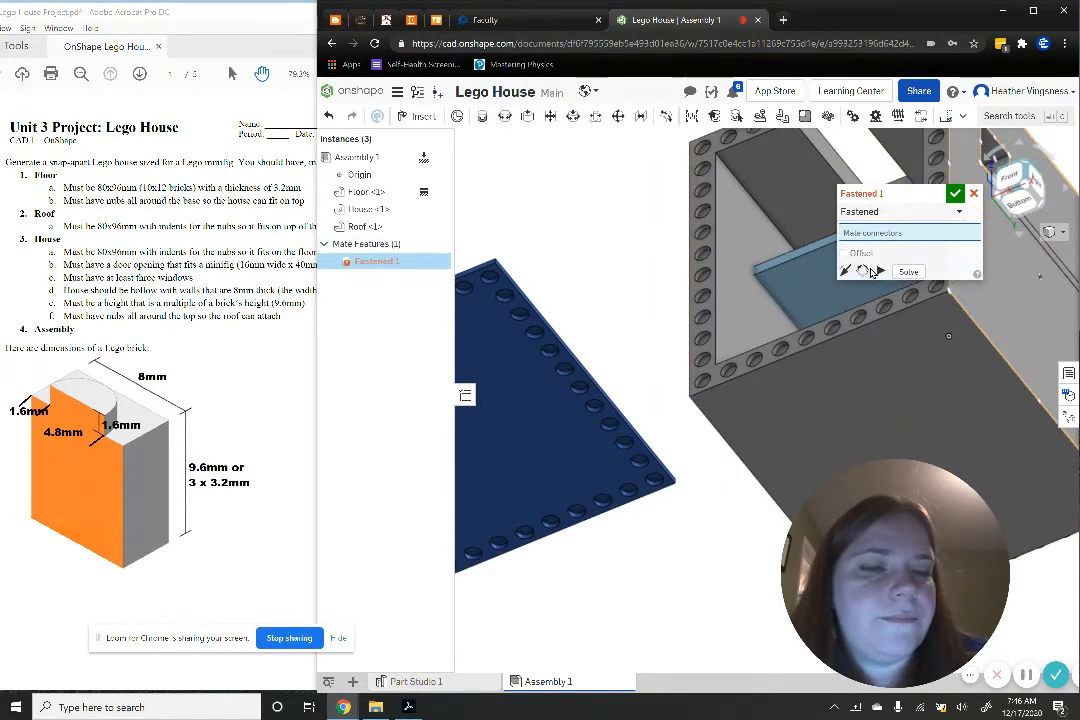
{"action": "left_click", "coordinate": [1040, 275]}
{"action": "left_click", "coordinate": [997, 200]}
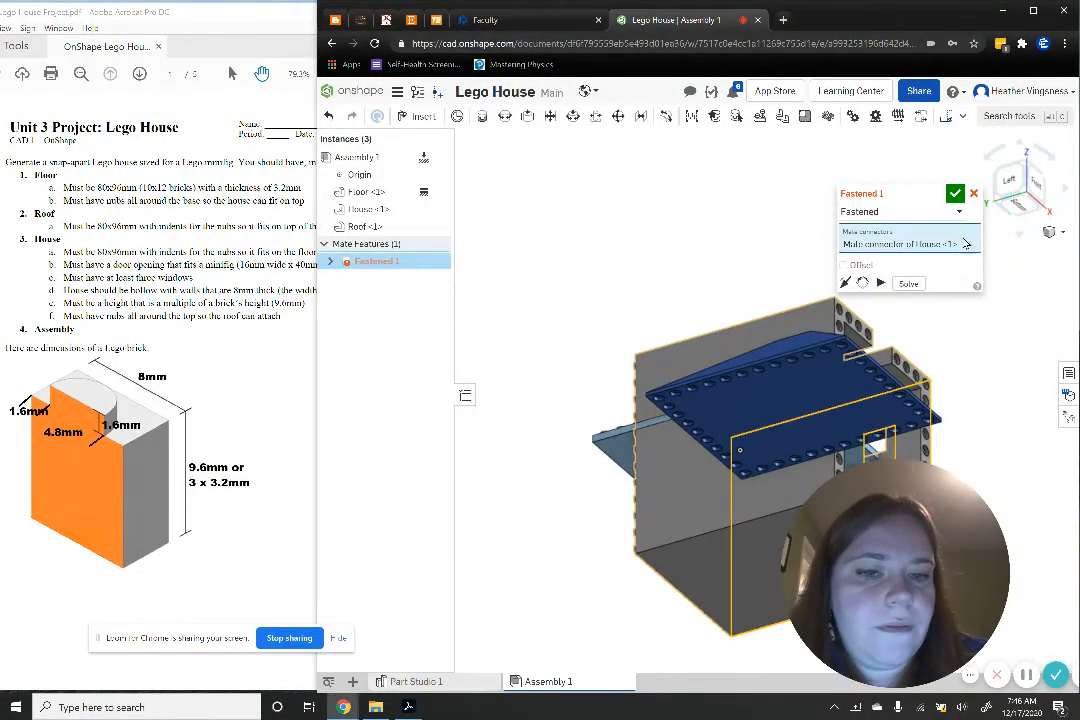
{"action": "left_click", "coordinate": [1025, 170]}
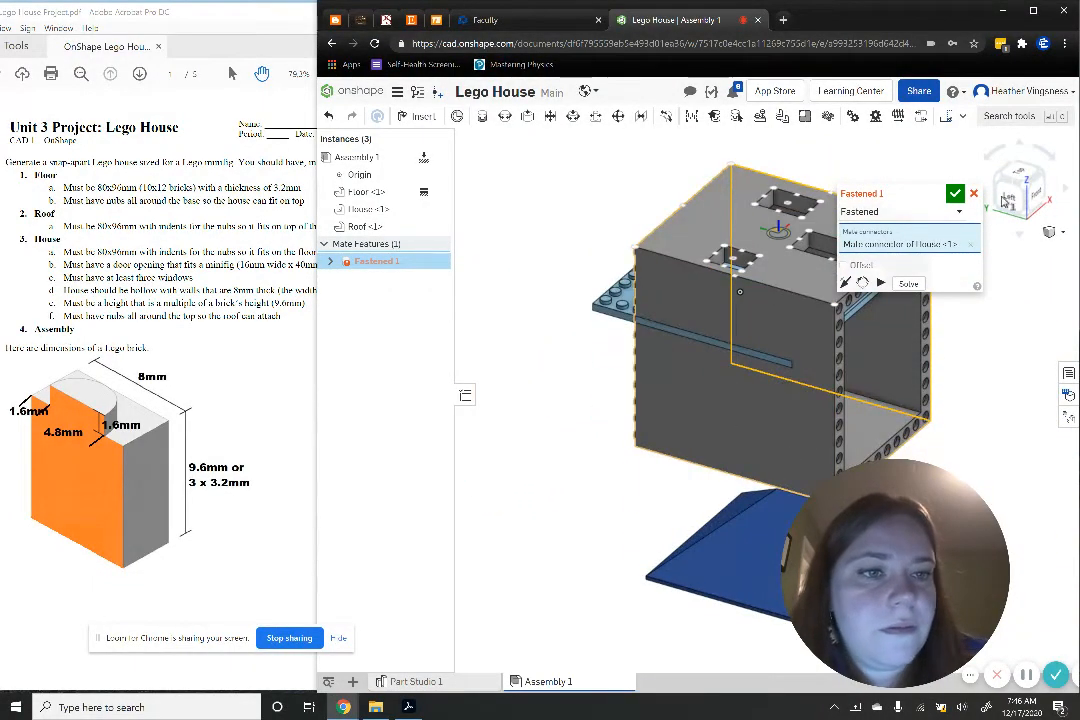
{"action": "right_click_drag", "start_coordinate": [842, 152], "coordinate": [714, 402]}
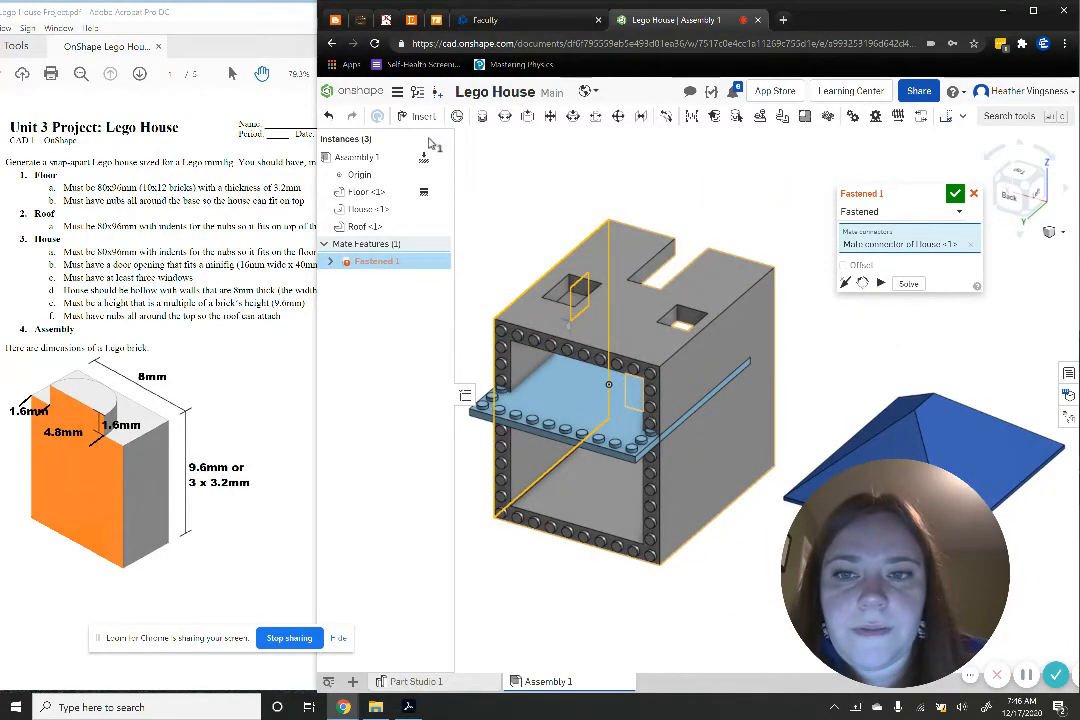
Undo the connector picks until the house is back beside the floor and the Fastened mate has no connectors
{"action": "left_click", "coordinate": [330, 117]}
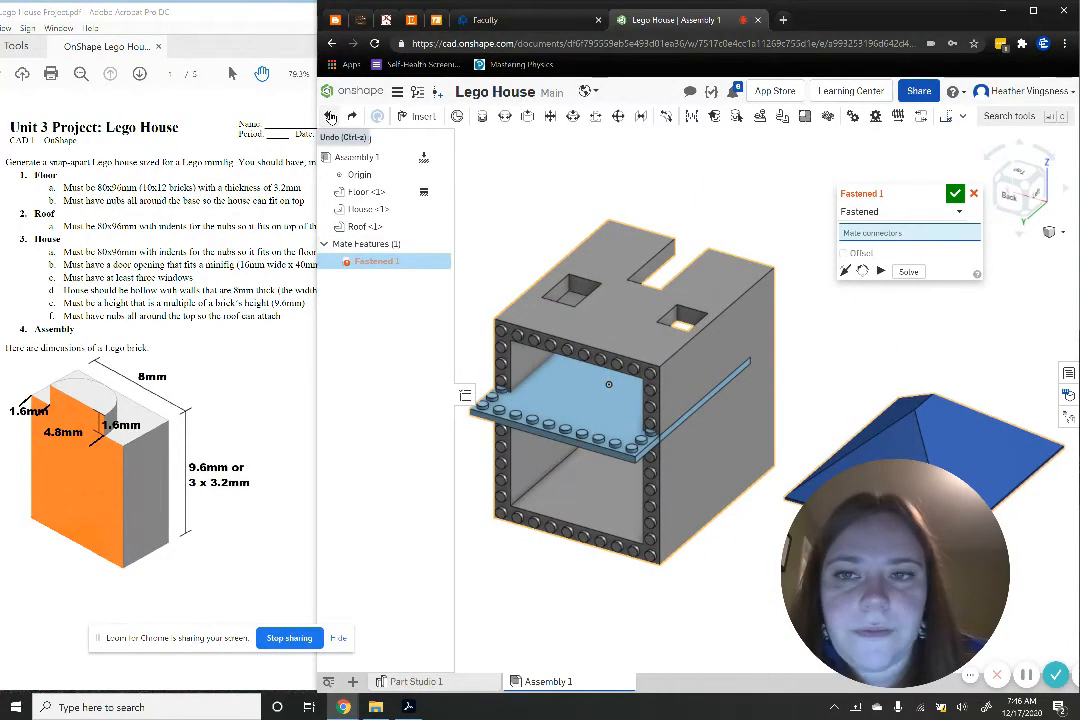
{"action": "left_click", "coordinate": [326, 120]}
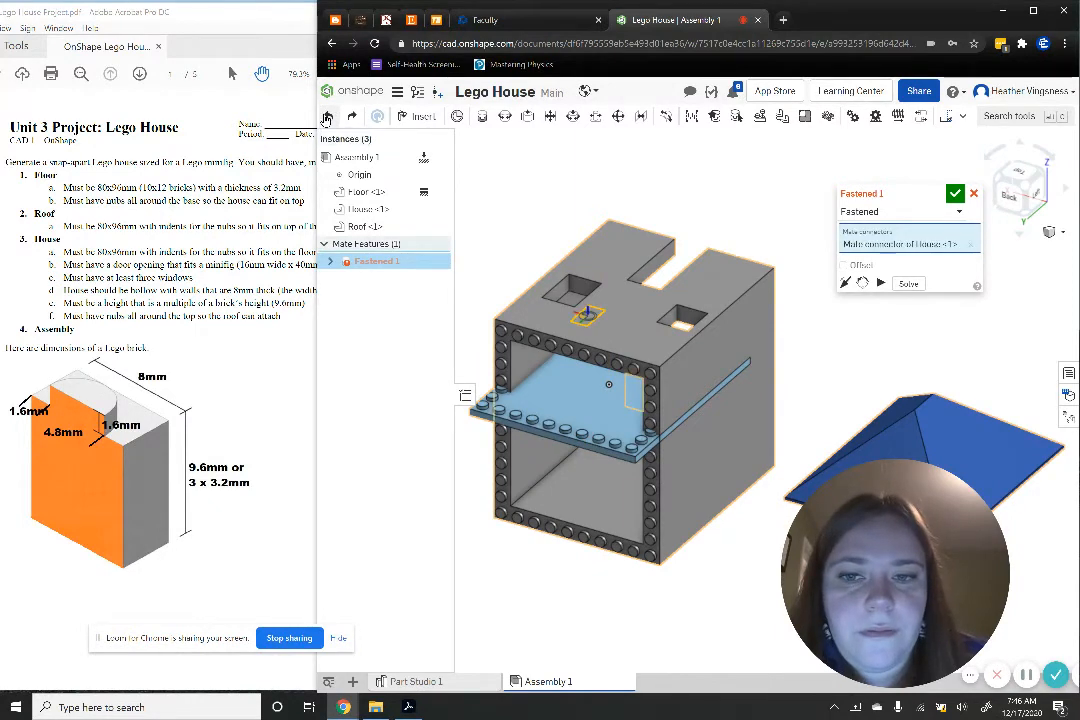
{"action": "left_click", "coordinate": [326, 117]}
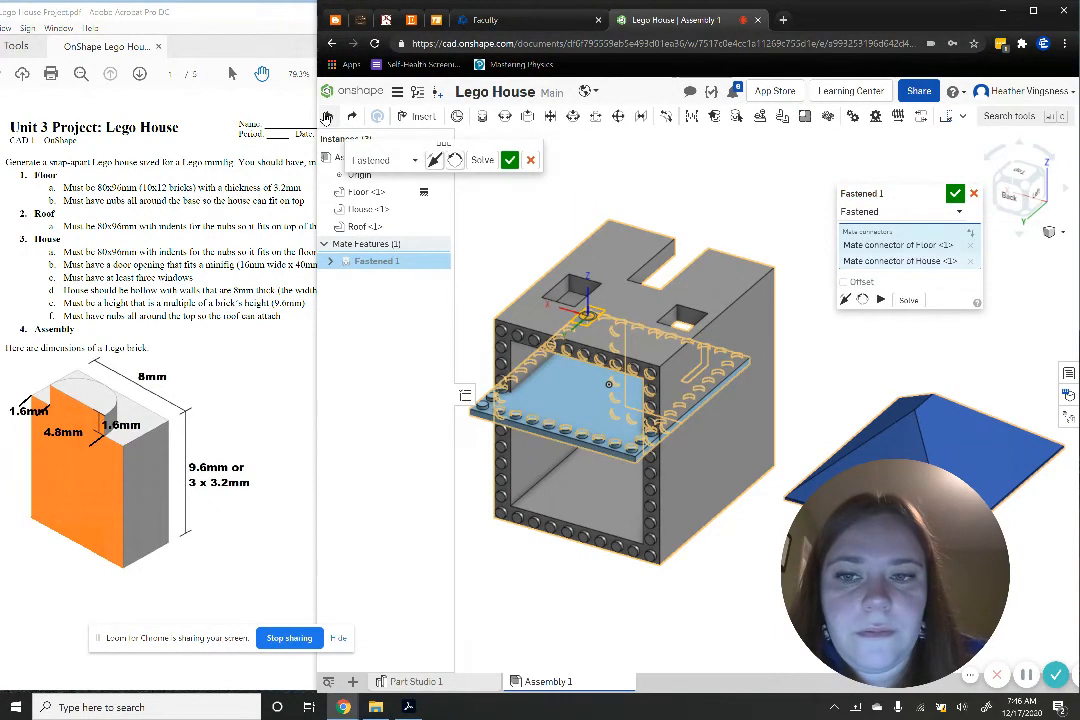
{"action": "left_click", "coordinate": [326, 117]}
{"action": "left_click", "coordinate": [326, 117]}
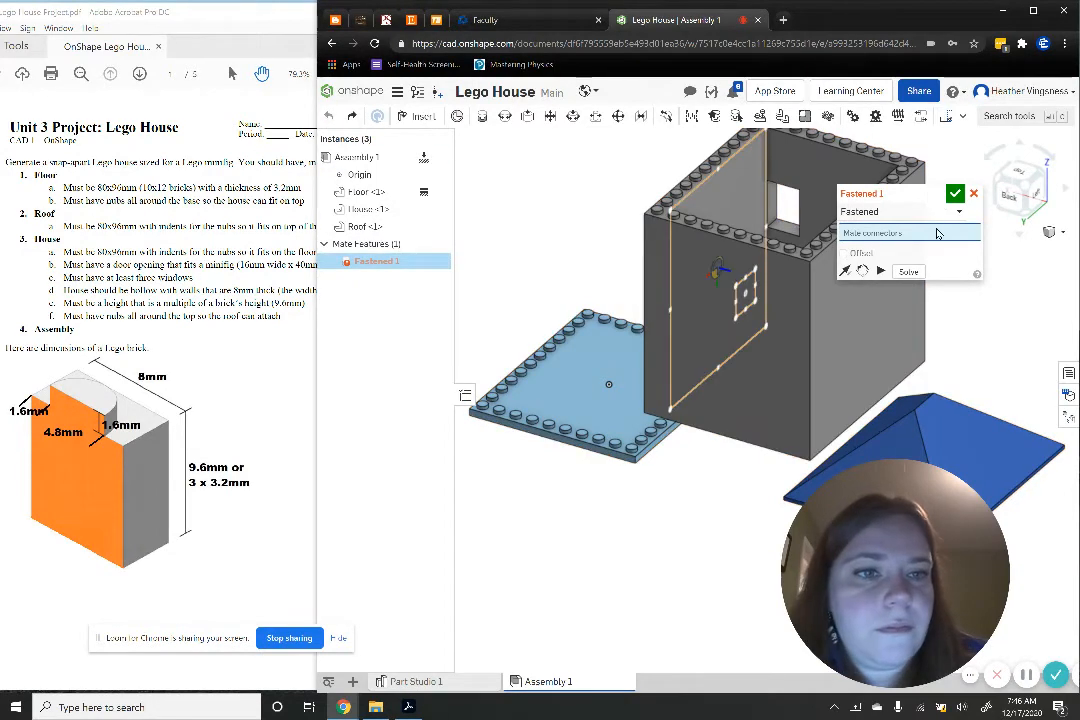
Set the back-left corner of the floor's top face as the first connector of the Fastened mate
{"action": "scroll", "coordinate": [661, 452], "scroll_direction": "up", "scroll_amount": 3}
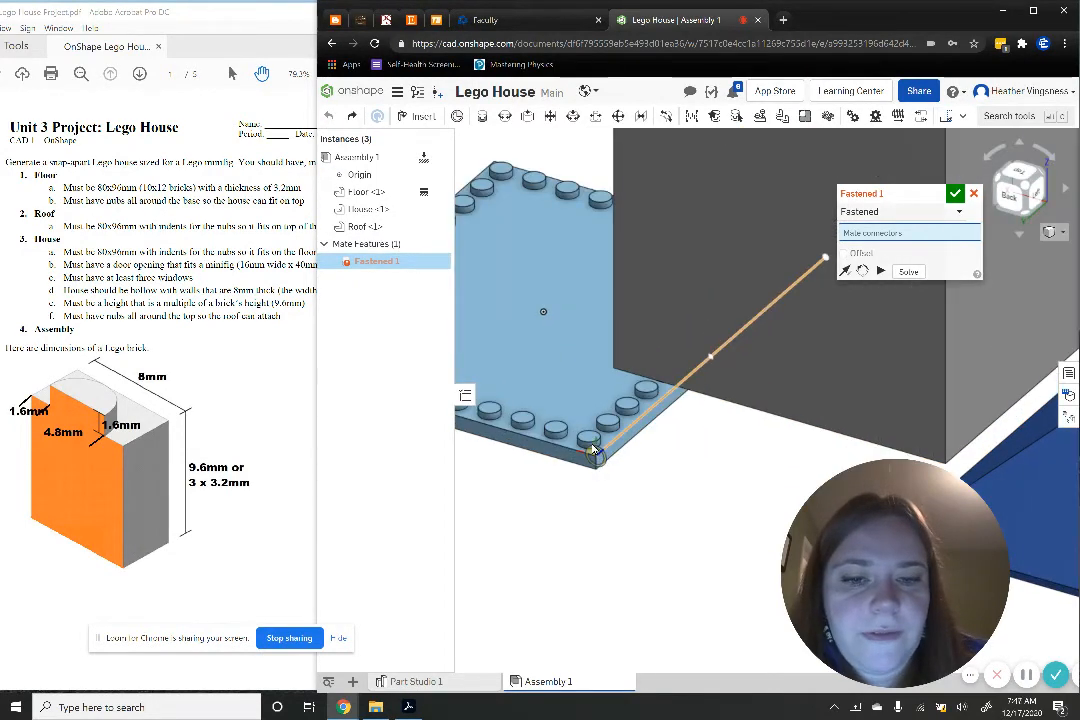
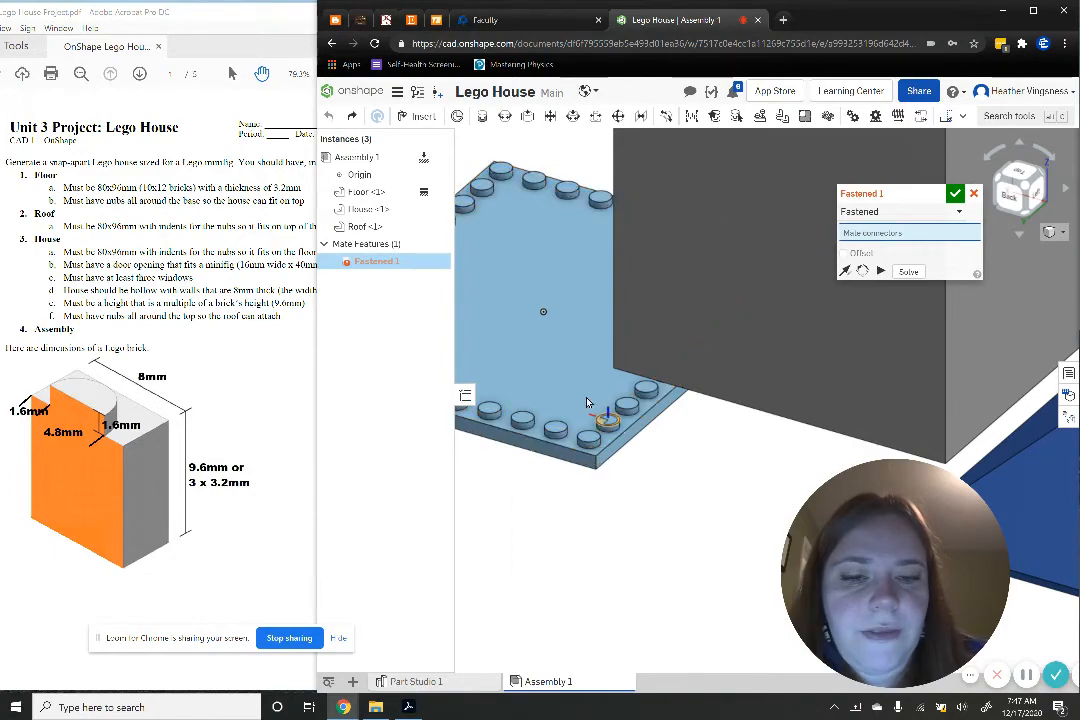
{"action": "left_click", "coordinate": [598, 460]}
{"action": "key", "text": "f"}
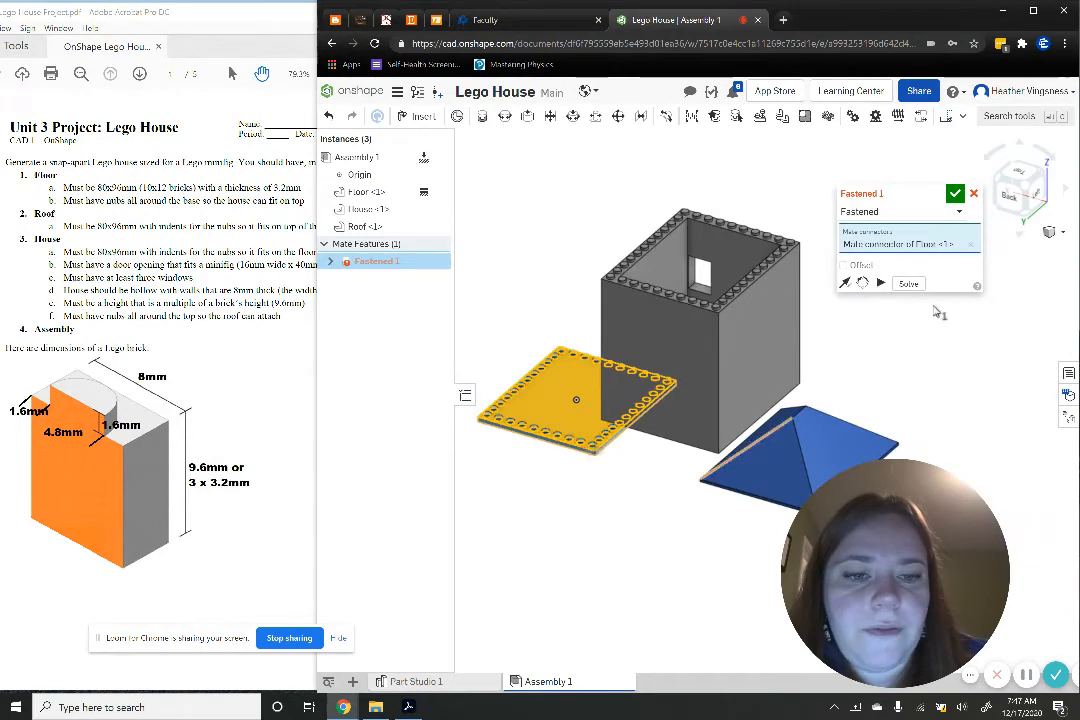
Fasten the matching back-left corner of the house's underside to the floor's corner connector and accept the mate
{"action": "left_click", "coordinate": [1024, 186]}
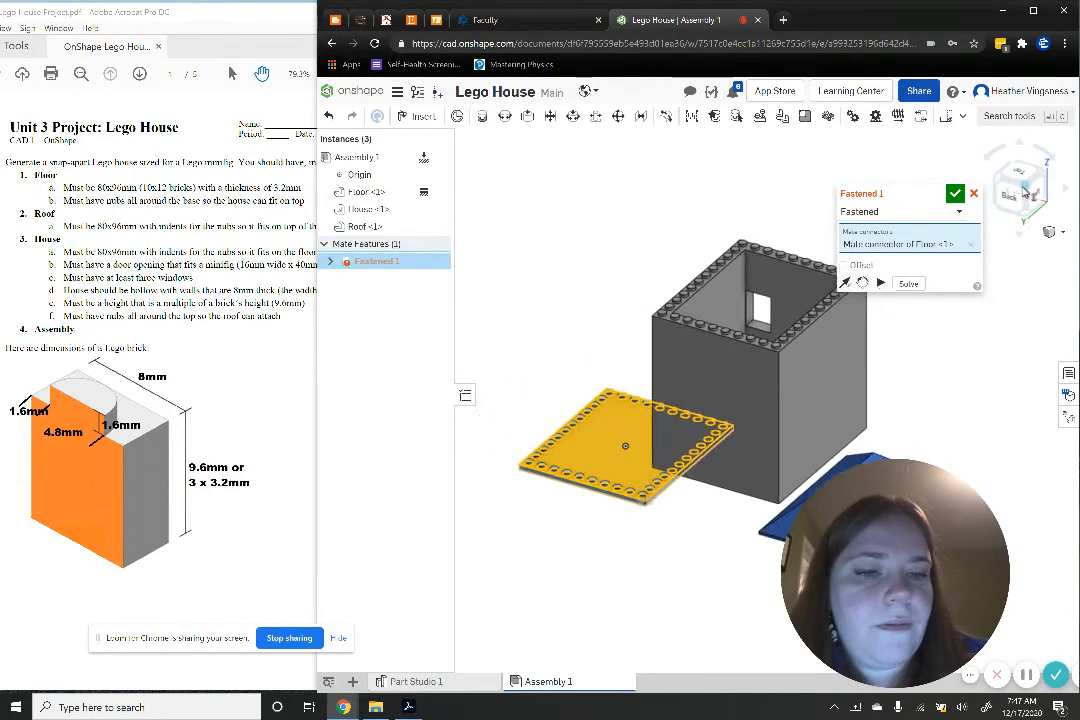
{"action": "left_click", "coordinate": [1026, 218]}
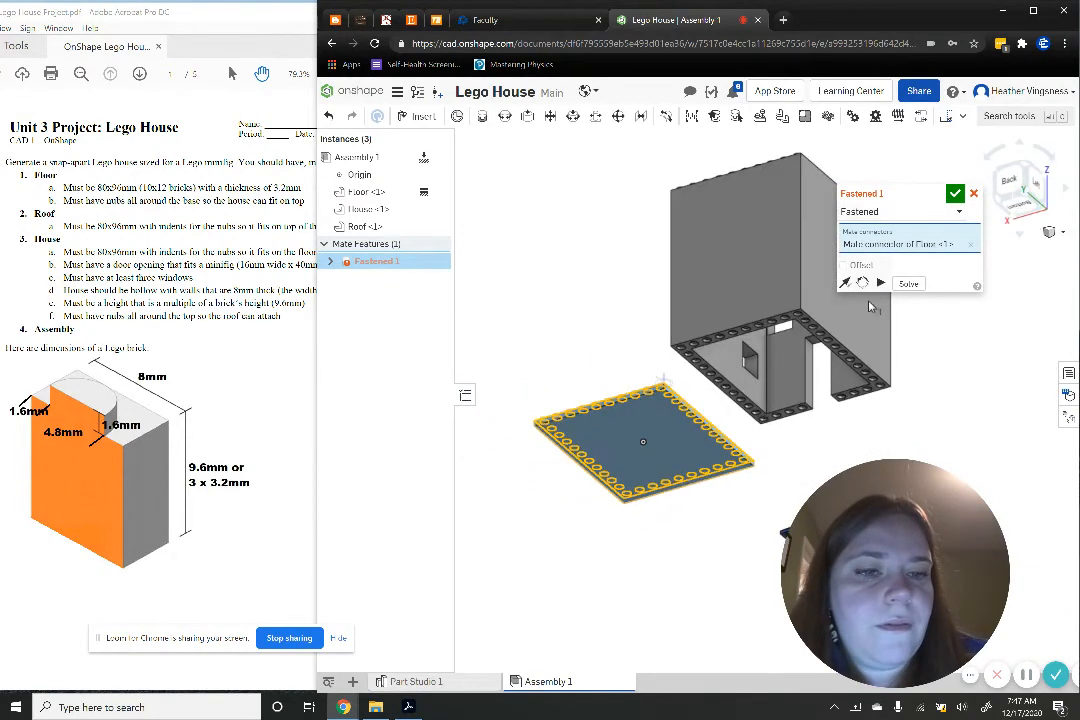
{"action": "scroll", "coordinate": [804, 318], "scroll_direction": "up", "scroll_amount": 5}
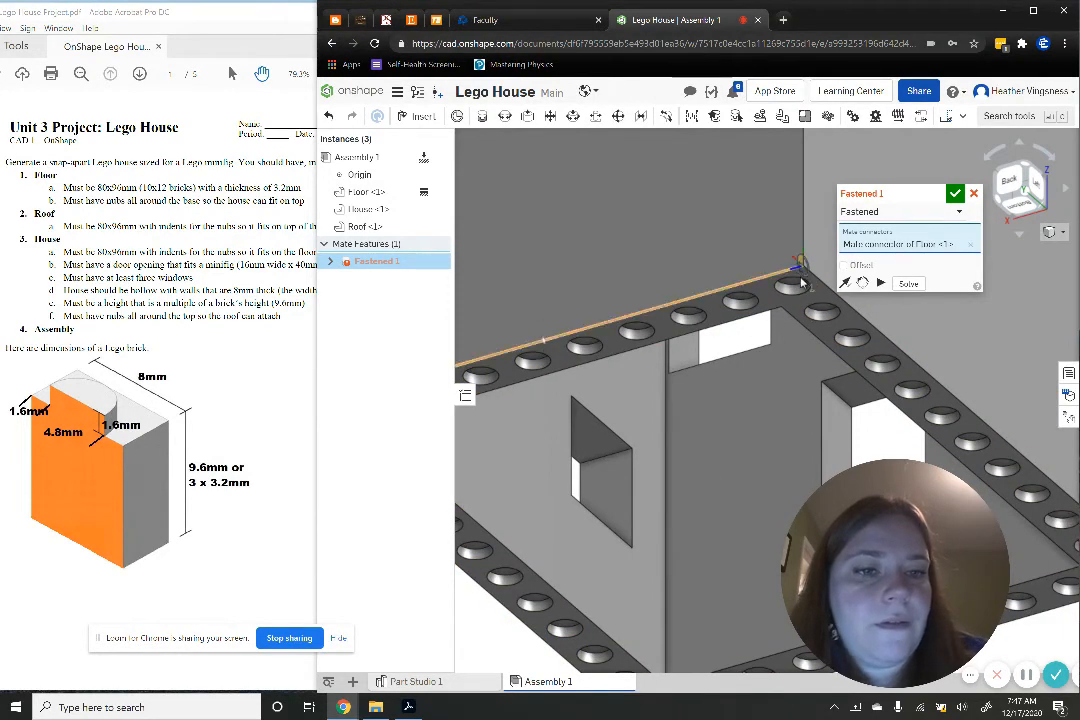
{"action": "scroll", "coordinate": [810, 287], "scroll_direction": "up", "scroll_amount": 2}
{"action": "middle_click_drag", "start_coordinate": [810, 285], "coordinate": [750, 243]}
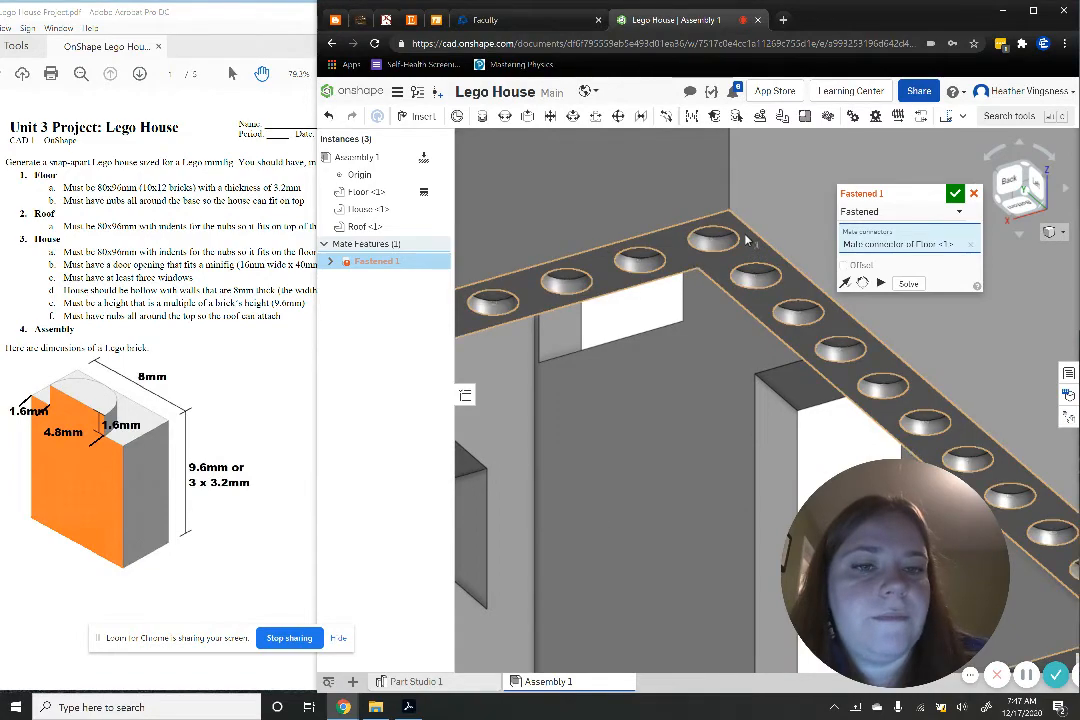
{"action": "left_click", "coordinate": [745, 240]}
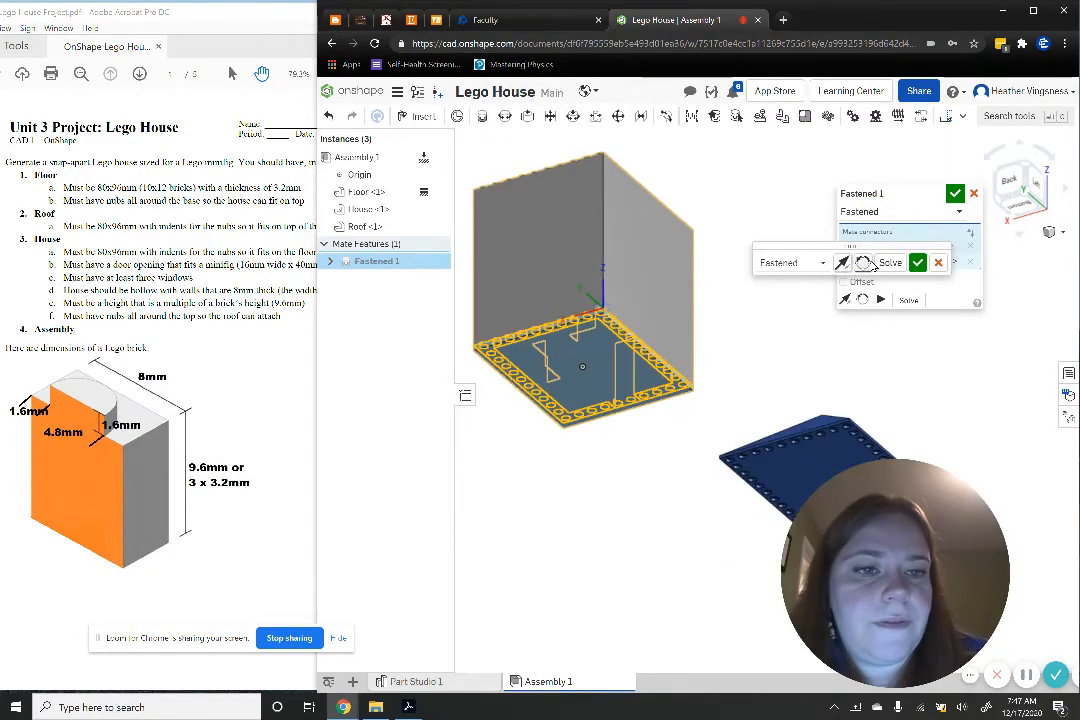
{"action": "left_click", "coordinate": [1027, 176]}
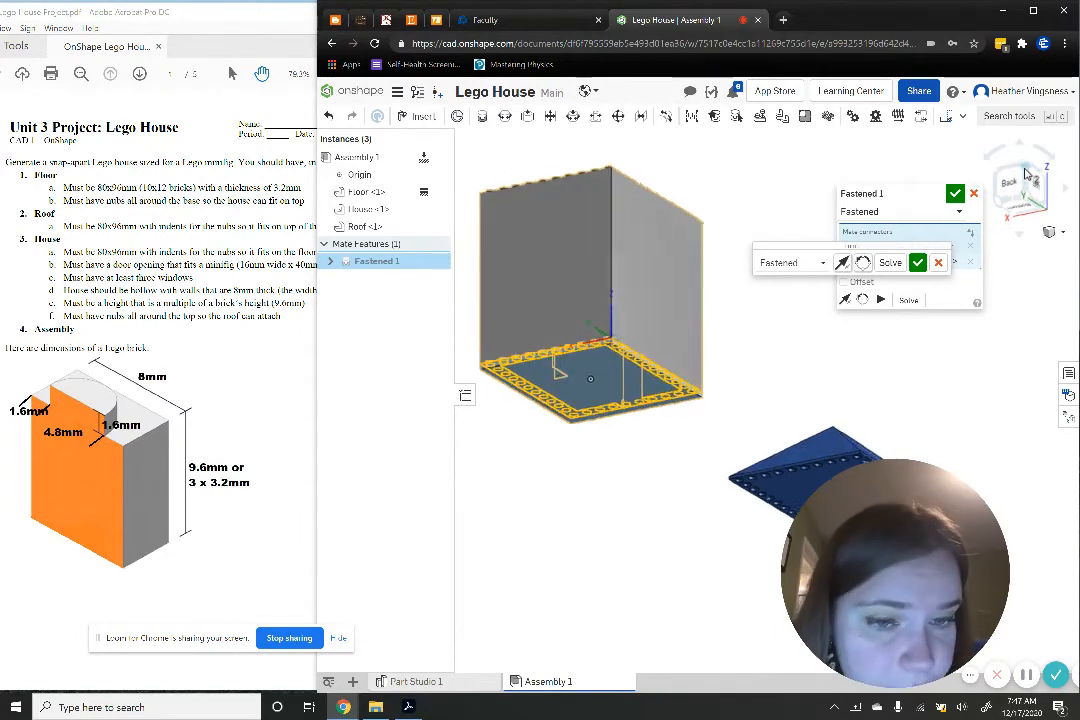
{"action": "left_click", "coordinate": [918, 263]}
{"action": "scroll", "coordinate": [710, 496], "scroll_direction": "up", "scroll_amount": 3}
{"action": "scroll", "coordinate": [715, 425], "scroll_direction": "down", "scroll_amount": 5}
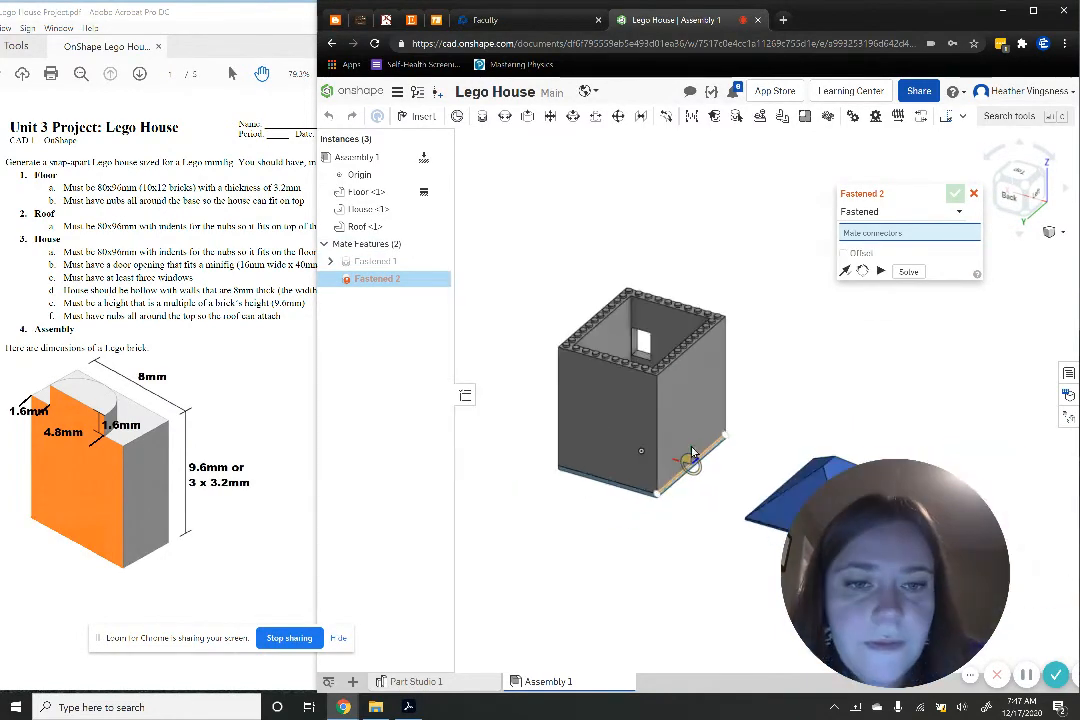
{"action": "key", "text": "Escape"}
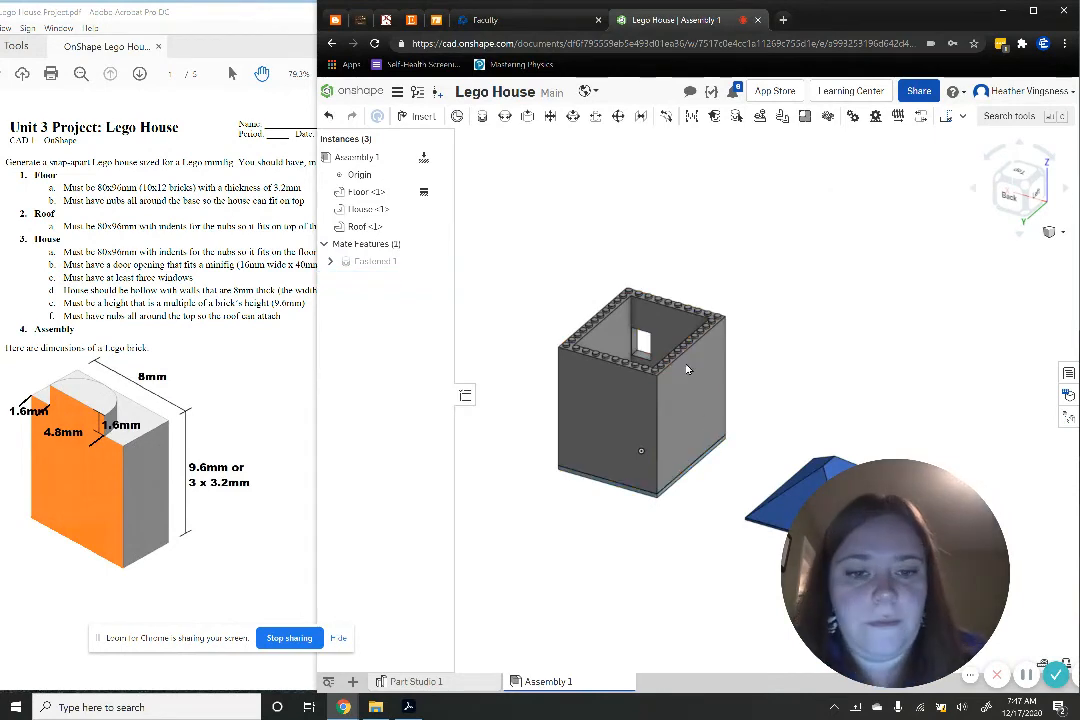
Start a second Fastened mate with its first connector at the front-left corner of the roof's underside
{"action": "left_click", "coordinate": [1045, 178]}
{"action": "middle_click_drag", "start_coordinate": [904, 362], "coordinate": [764, 263]}
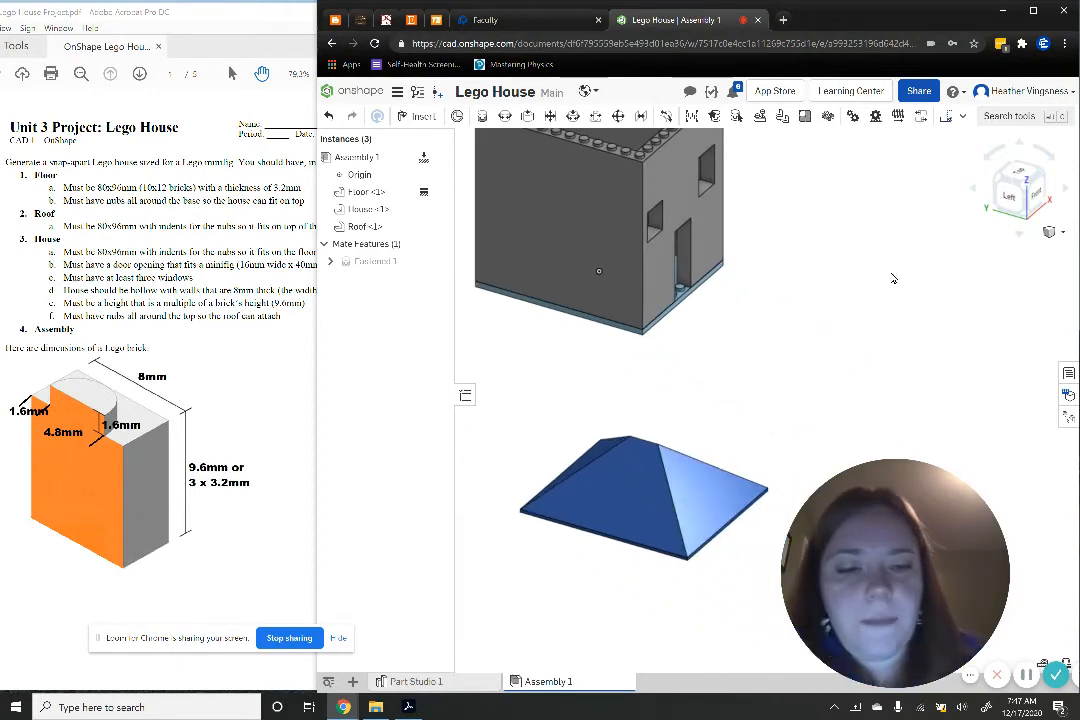
{"action": "left_click", "coordinate": [1023, 216]}
{"action": "middle_click_drag", "start_coordinate": [894, 408], "coordinate": [800, 279]}
{"action": "scroll", "coordinate": [688, 260], "scroll_direction": "up", "scroll_amount": 3}
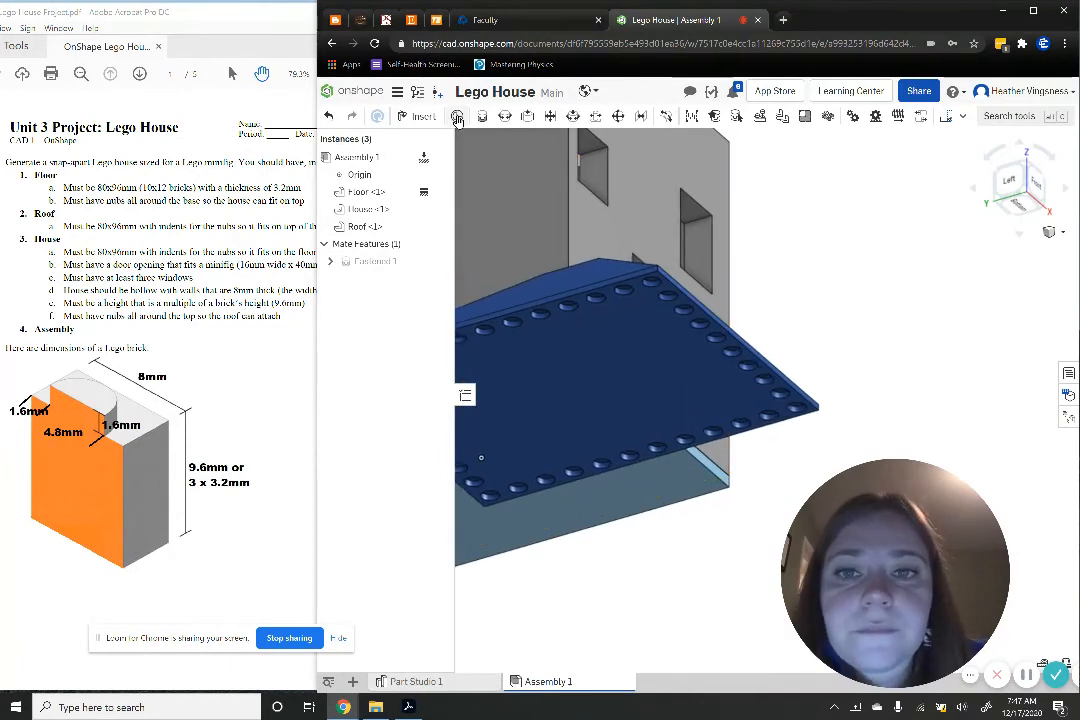
{"action": "left_click", "coordinate": [658, 277]}
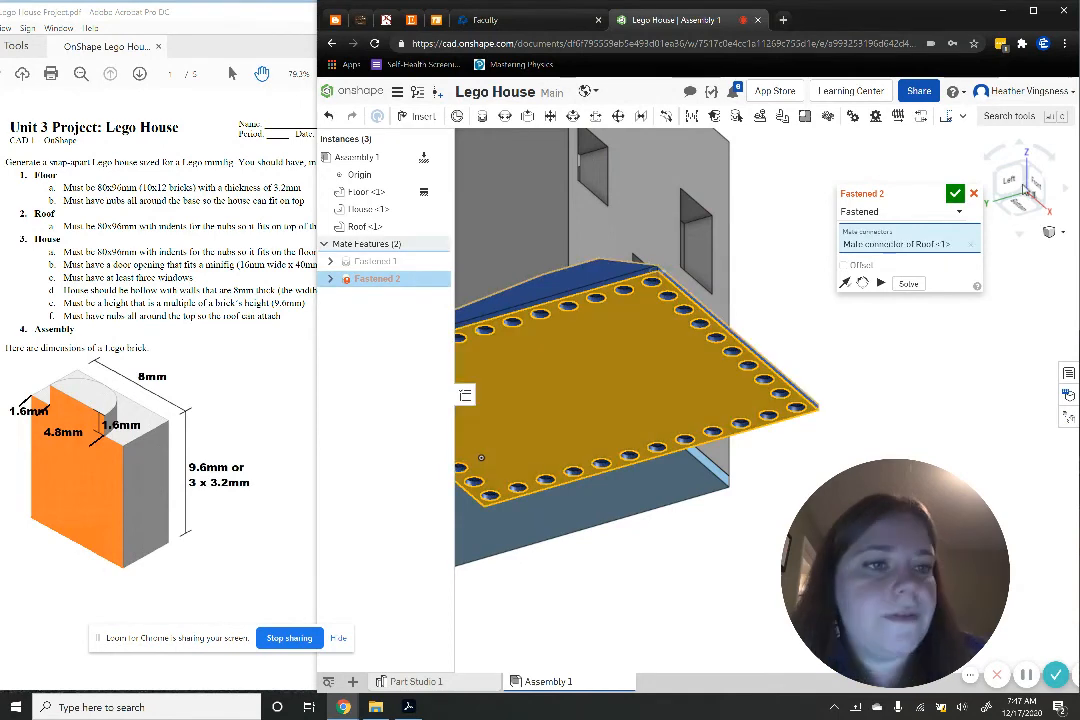
Fasten the roof's corner to the front-left corner of the house's top face and accept the mate
{"action": "left_click", "coordinate": [1025, 197]}
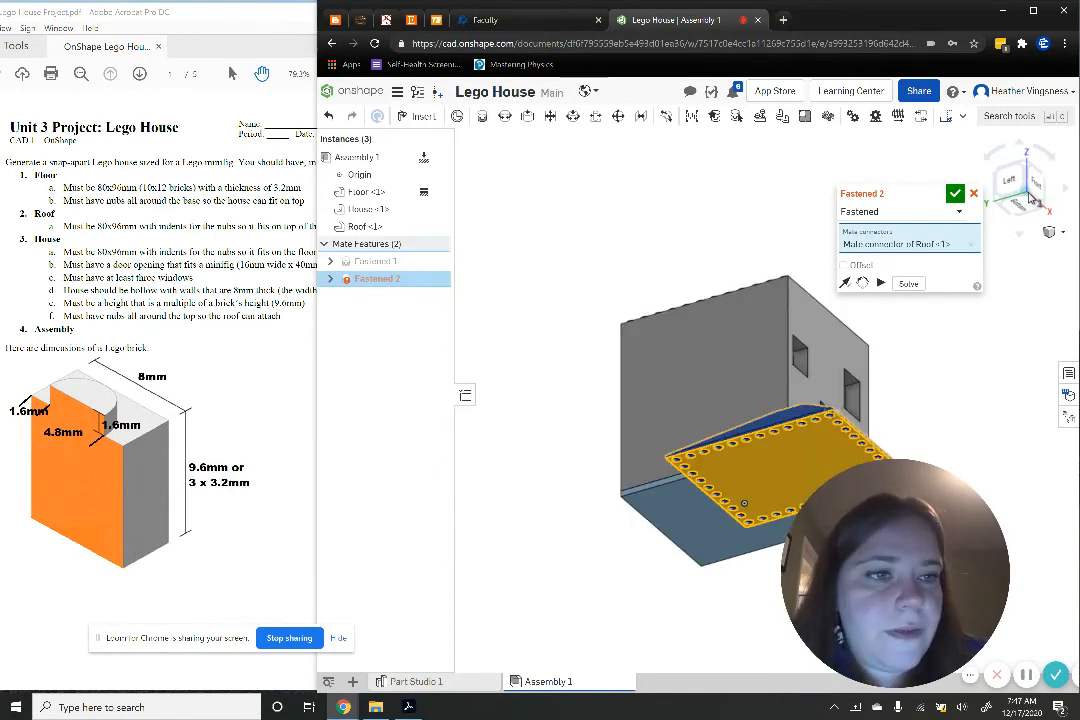
{"action": "left_click", "coordinate": [1023, 166]}
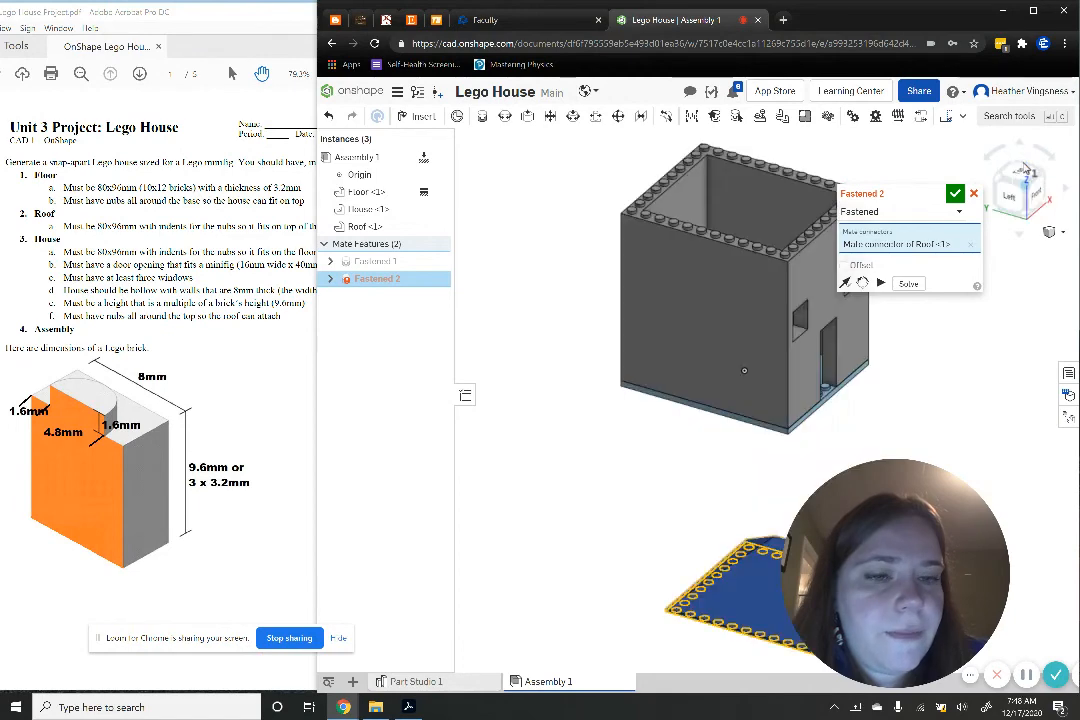
{"action": "scroll", "coordinate": [754, 245], "scroll_direction": "up", "scroll_amount": 5}
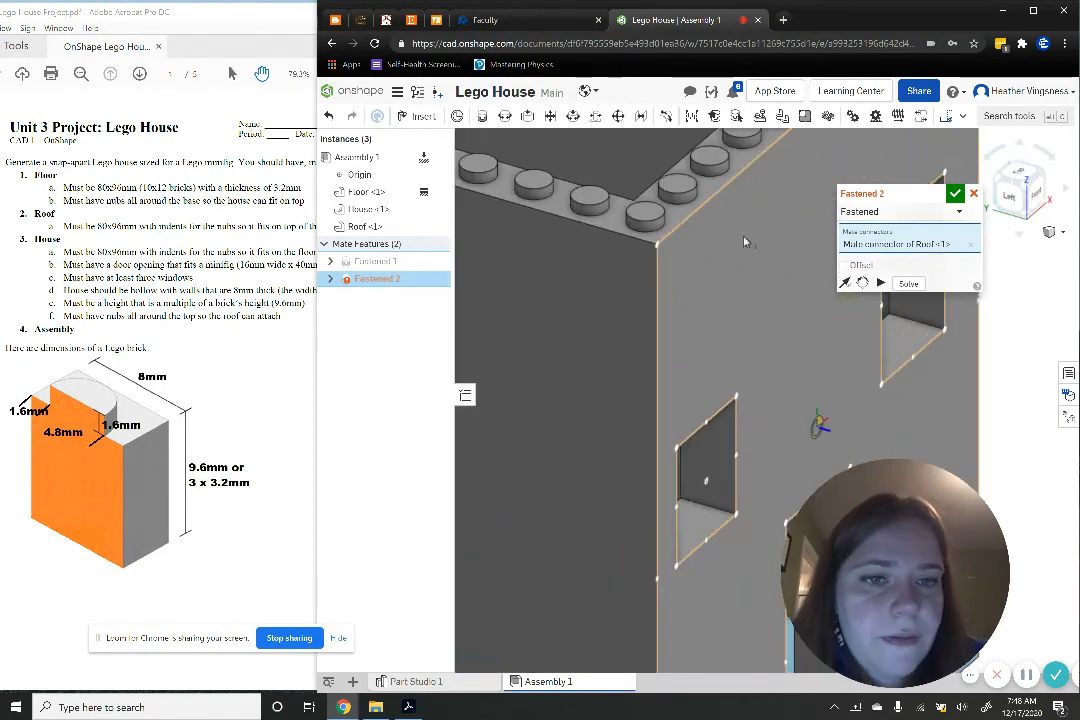
{"action": "left_click", "coordinate": [660, 244]}
{"action": "scroll", "coordinate": [660, 244], "scroll_direction": "down", "scroll_amount": 3}
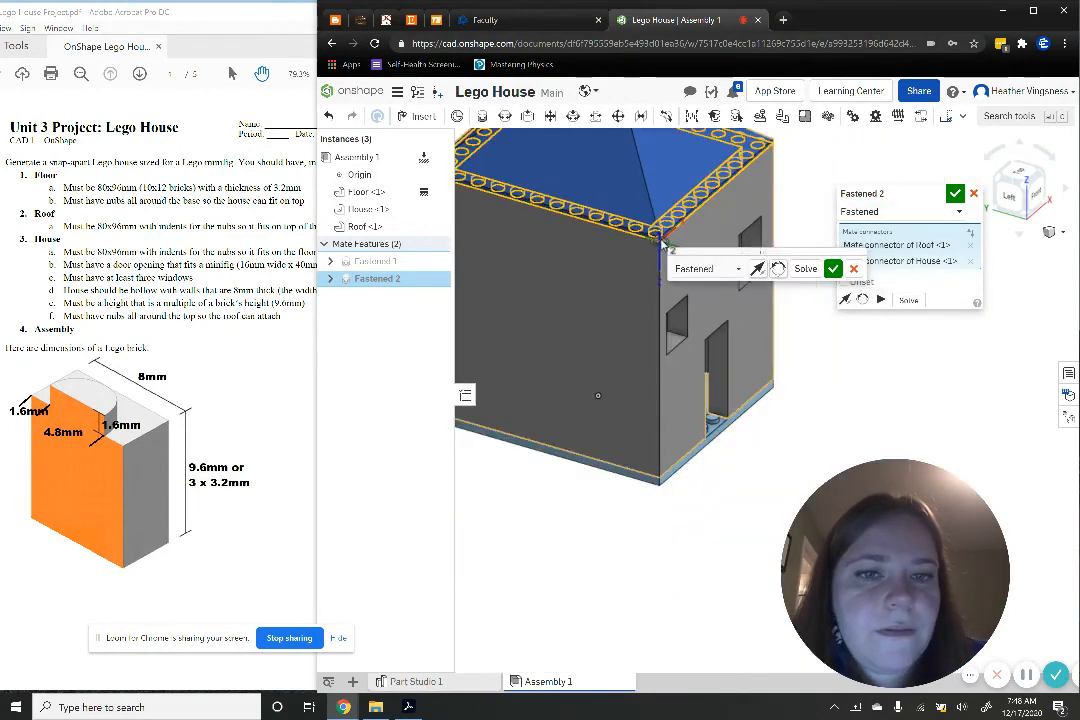
{"action": "left_click", "coordinate": [955, 194]}
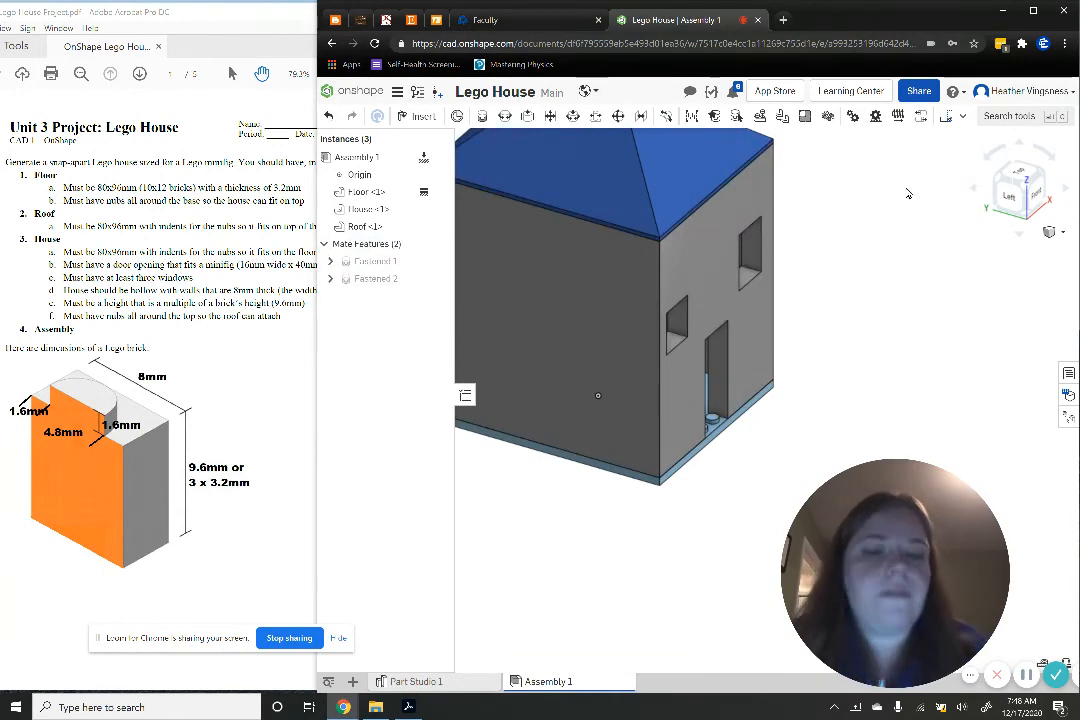
Examine the sample house photos and the floor, main house, roof and assembly grading criteria in the project PDF
{"action": "middle_click_drag", "start_coordinate": [870, 232], "coordinate": [937, 267]}
{"action": "scroll", "coordinate": [205, 328], "scroll_direction": "down", "scroll_amount": 10}
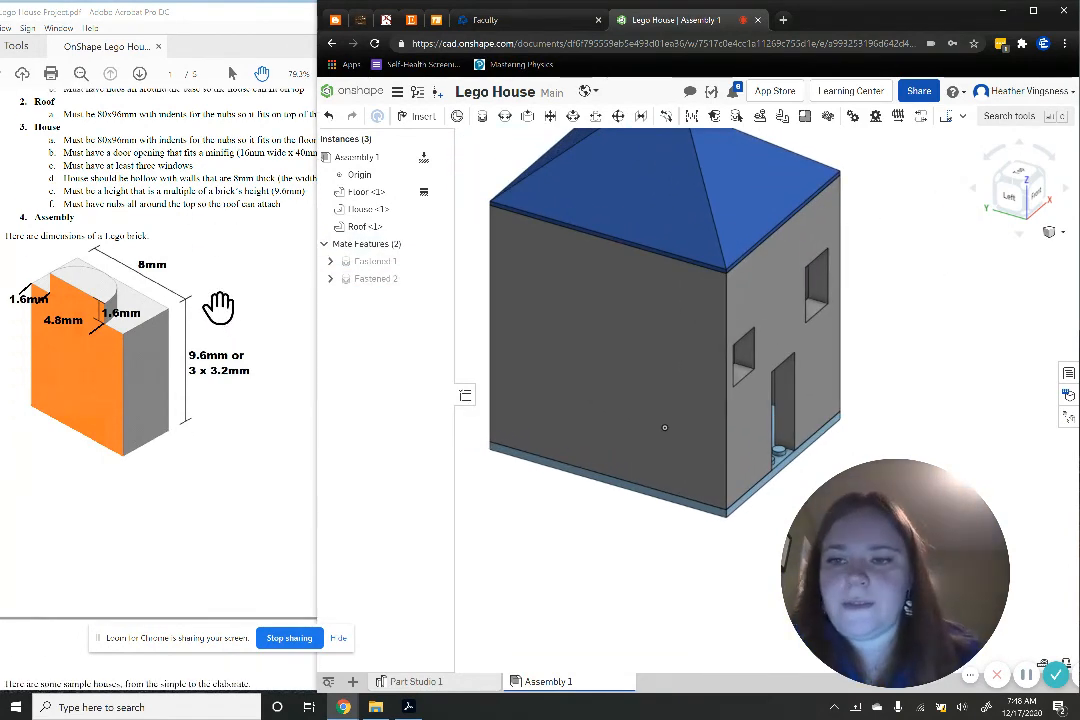
{"action": "scroll", "coordinate": [229, 298], "scroll_direction": "down", "scroll_amount": 15}
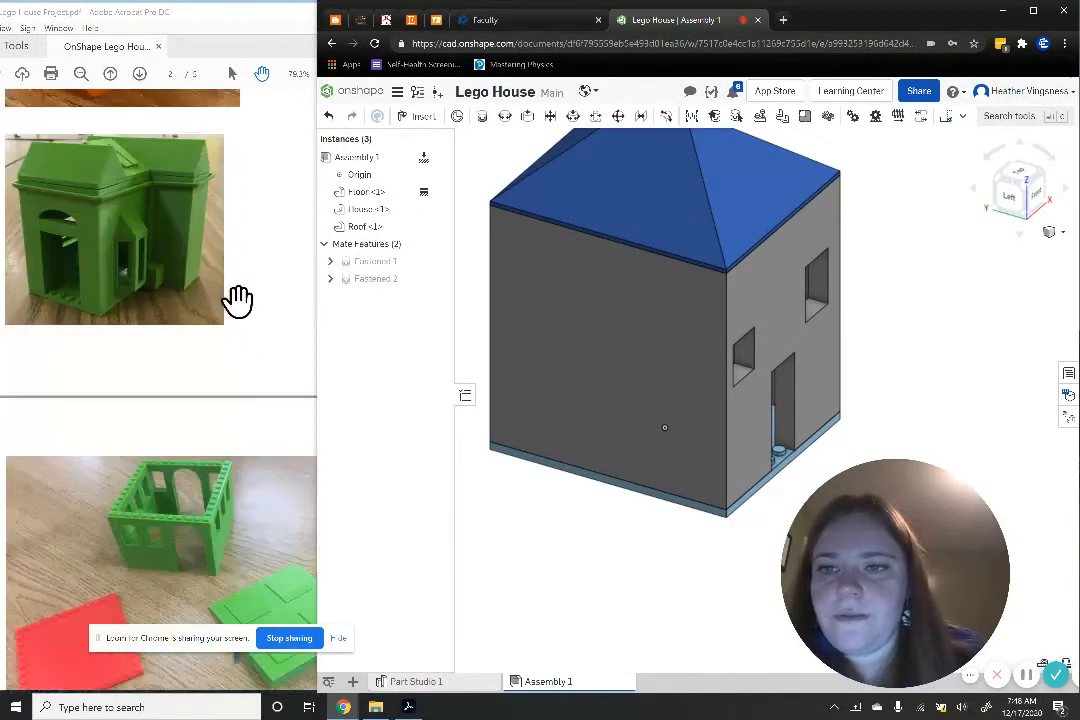
{"action": "scroll", "coordinate": [229, 318], "scroll_direction": "down", "scroll_amount": 10}
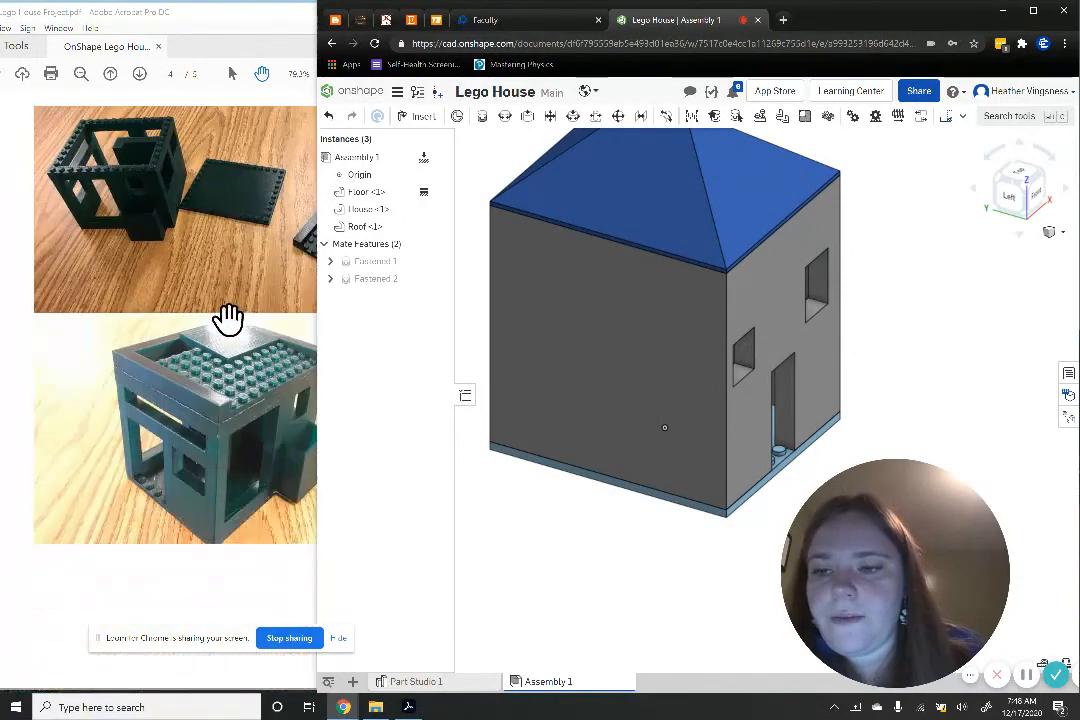
{"action": "scroll", "coordinate": [224, 314], "scroll_direction": "down", "scroll_amount": 2}
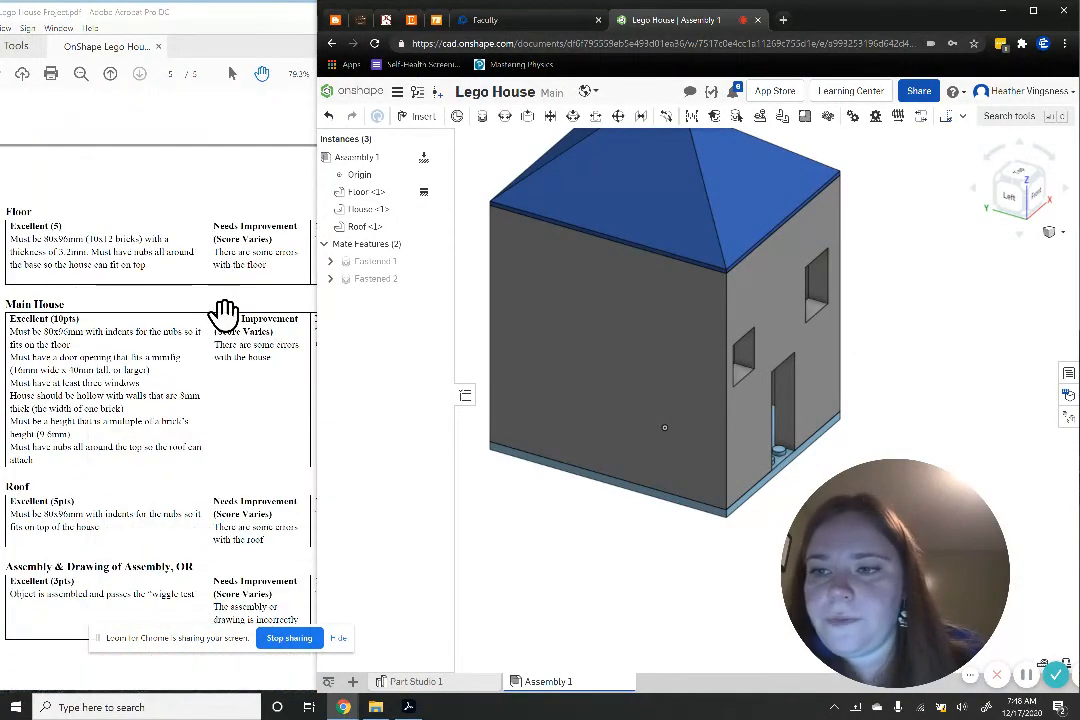
{"action": "scroll", "coordinate": [224, 309], "scroll_direction": "down", "scroll_amount": 1}
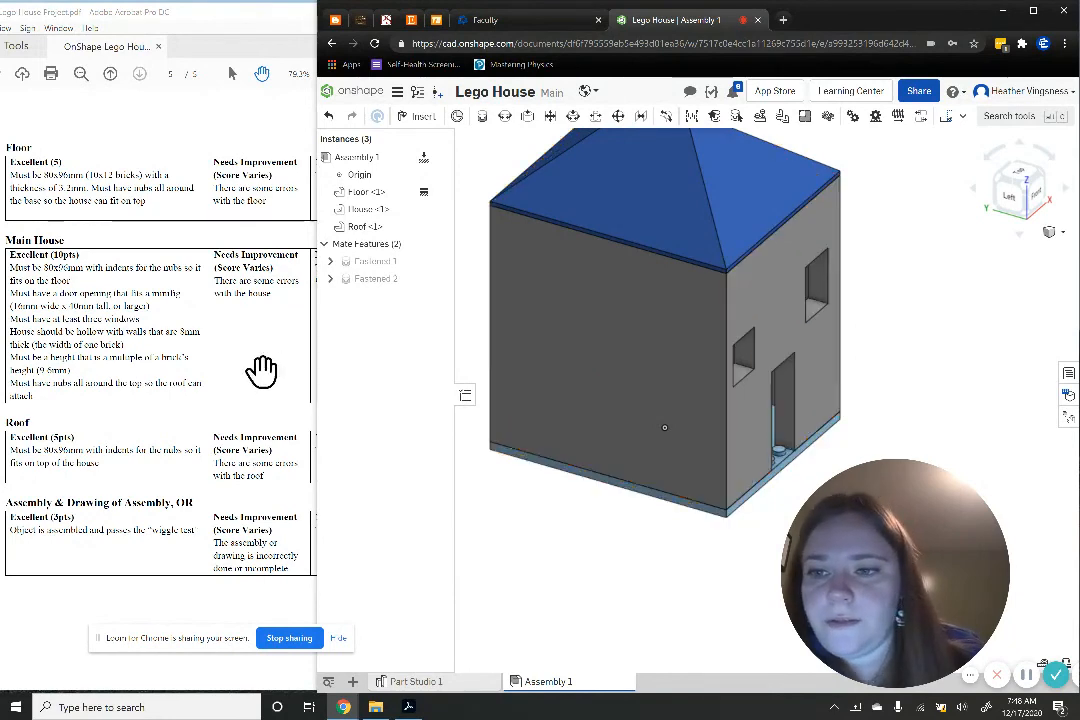
{"action": "scroll", "coordinate": [184, 395], "scroll_direction": "down", "scroll_amount": 1}
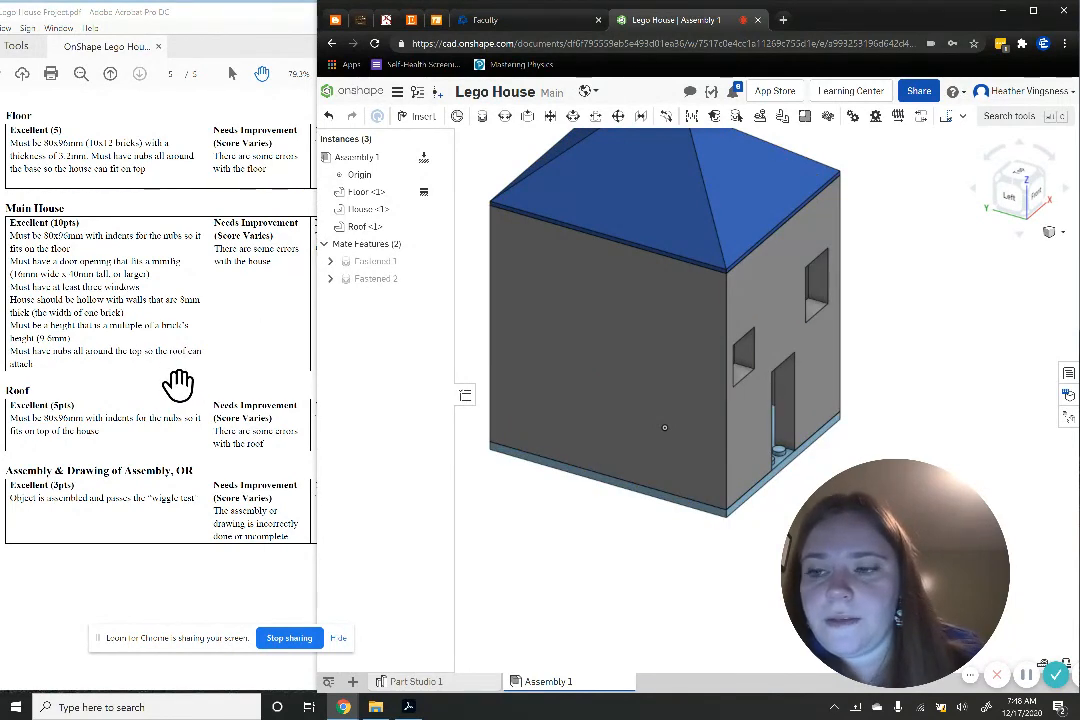